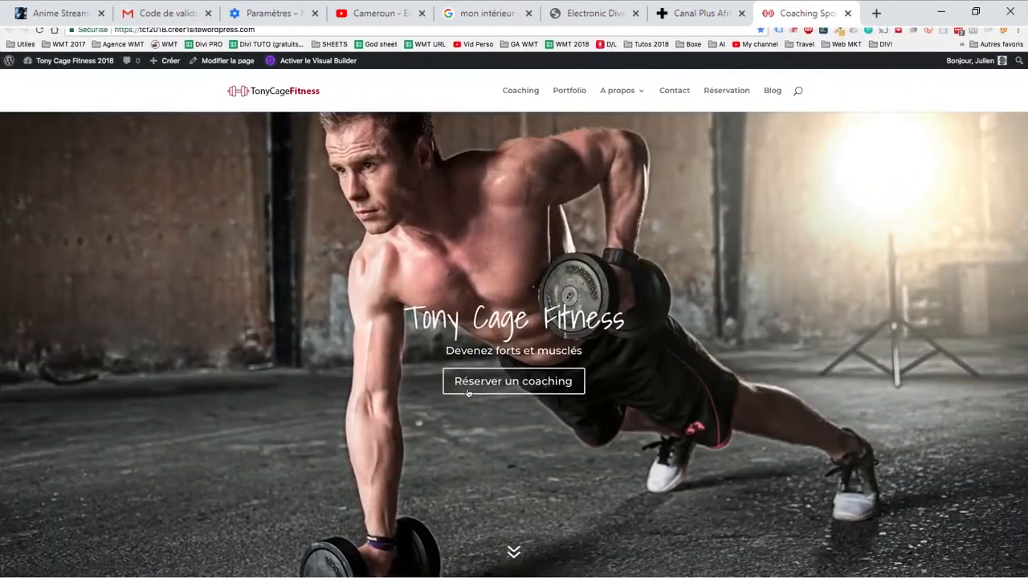
# - Examine the reference site's coaching section, including its "Le coaching TonyCageFitness" heading and the layout beneath the hero image
pyautogui.scroll(-5, 549, 379)
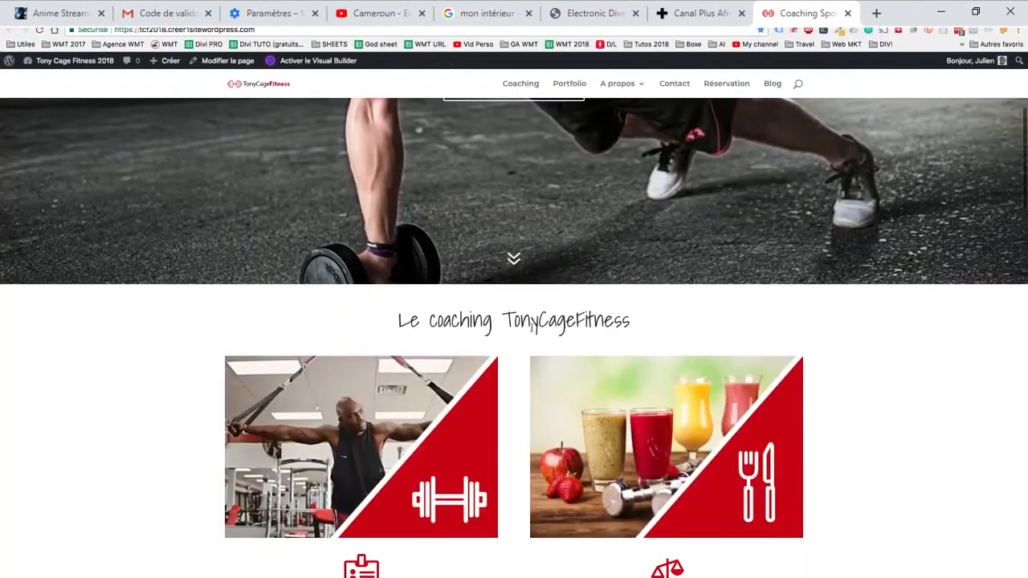
pyautogui.scroll(-3, 549, 379)
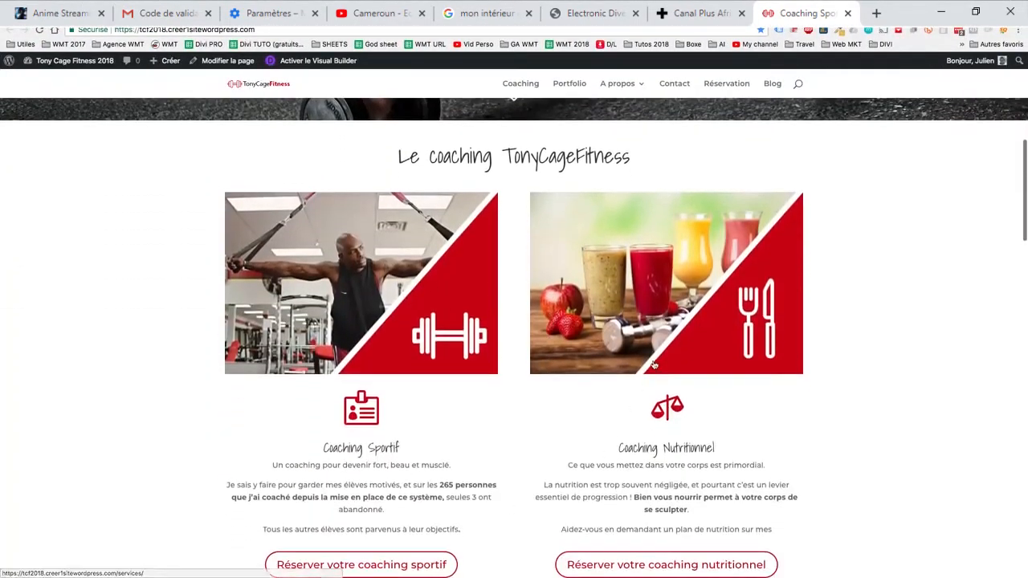
pyautogui.scroll(1, 657, 368)
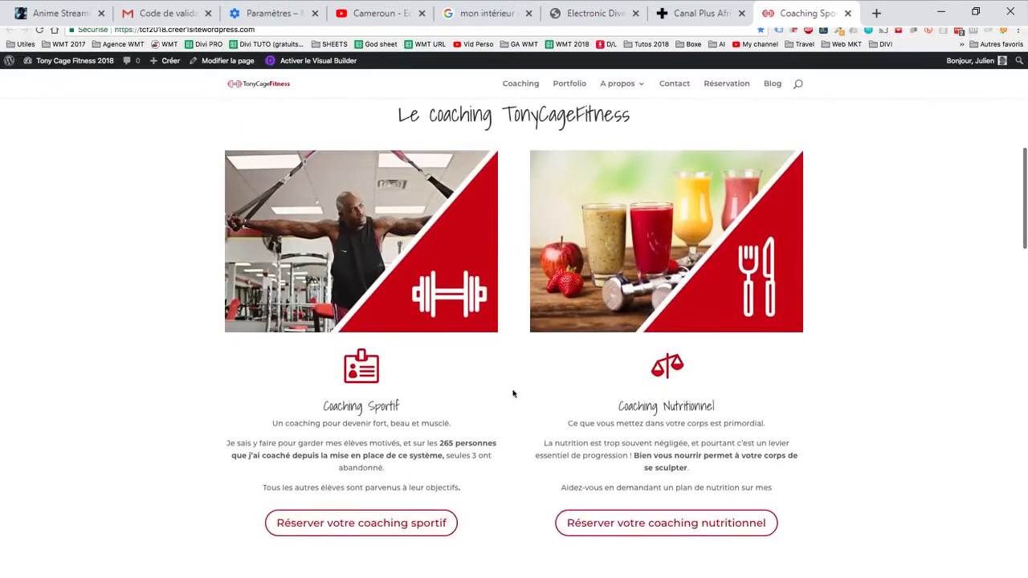
pyautogui.scroll(2, 509, 348)
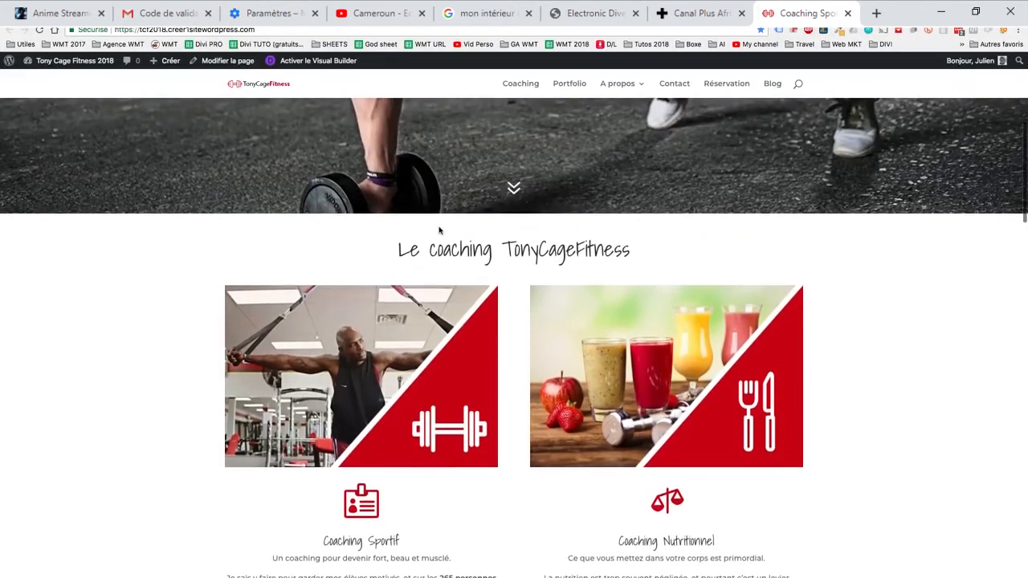
pyautogui.moveTo(381, 238); pyautogui.dragTo(581, 239)
pyautogui.scroll(1, 579, 228)
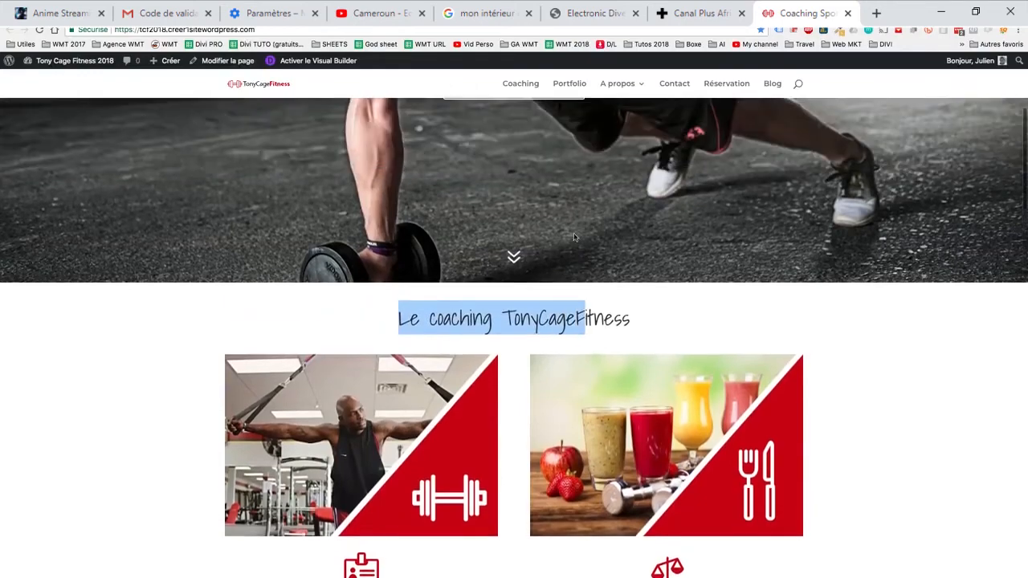
pyautogui.click(514, 259)
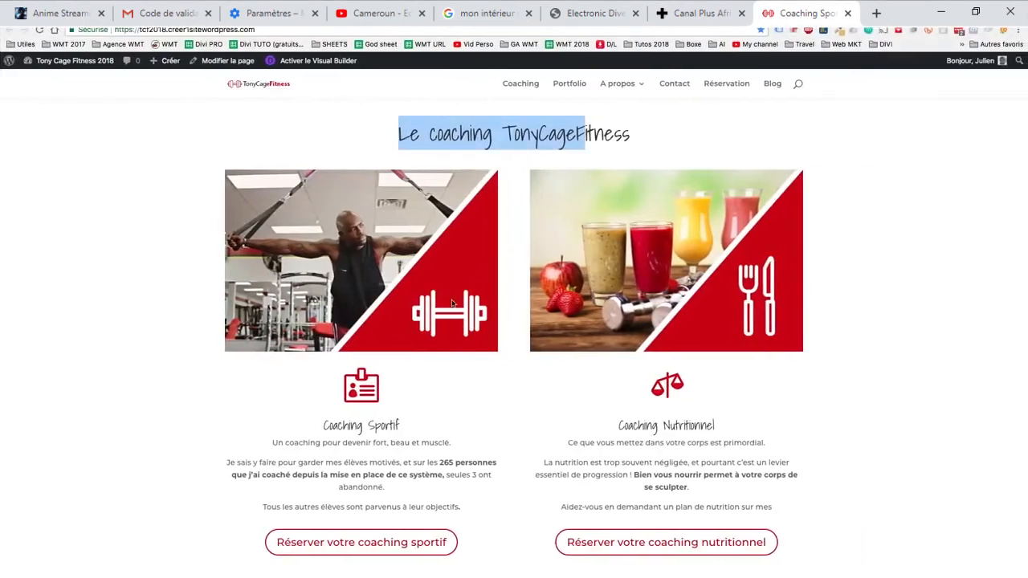
pyautogui.scroll(1, 506, 248)
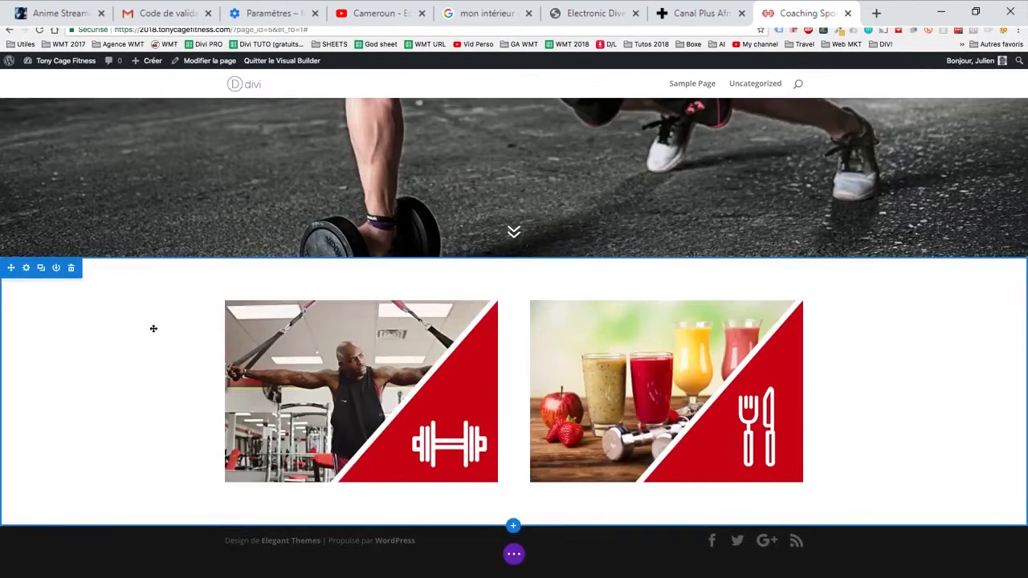
# - Show the page's builder options and view its structure in wireframe mode before returning to the visual layout
pyautogui.click(514, 554)
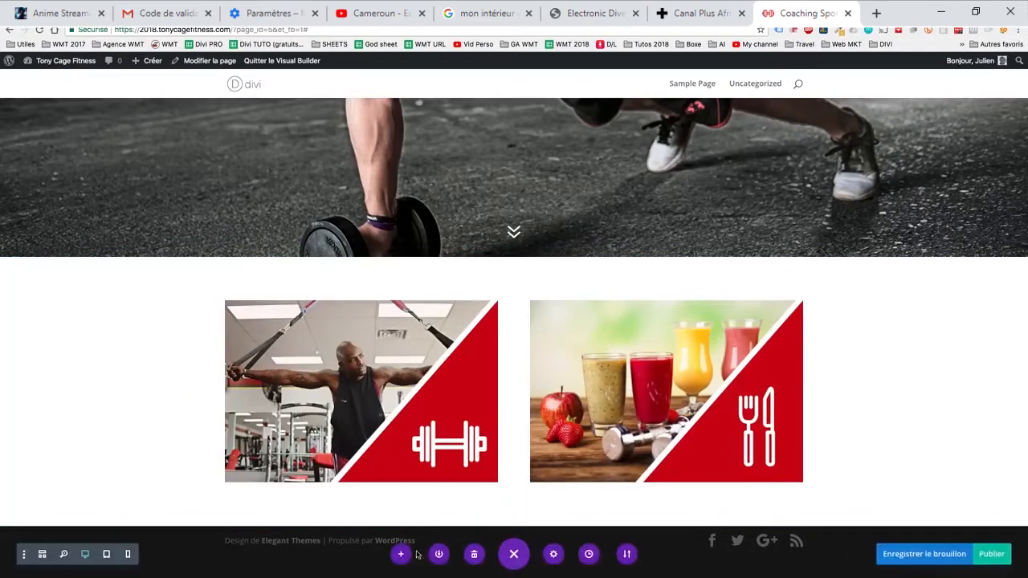
pyautogui.click(43, 558)
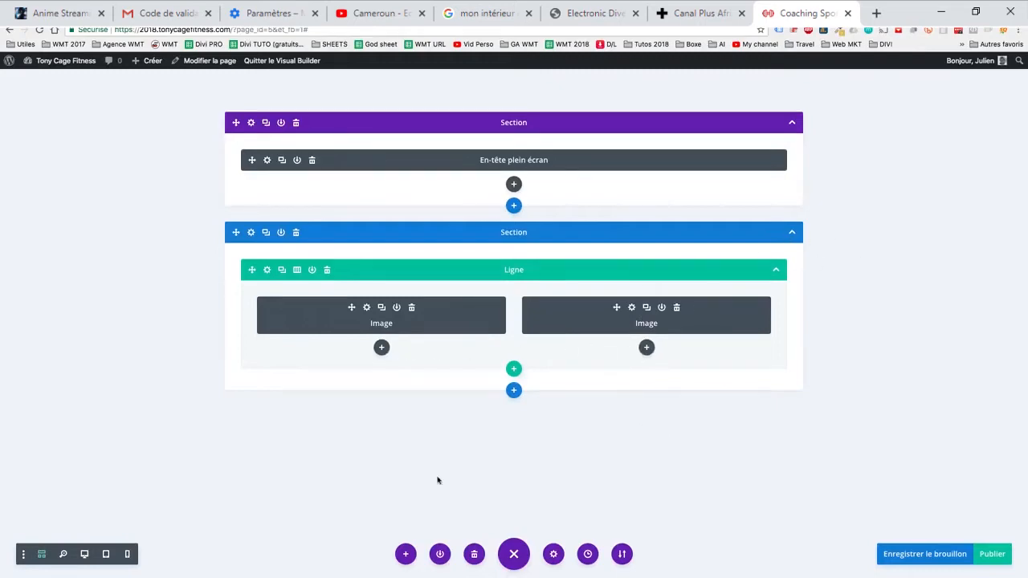
pyautogui.click(41, 553)
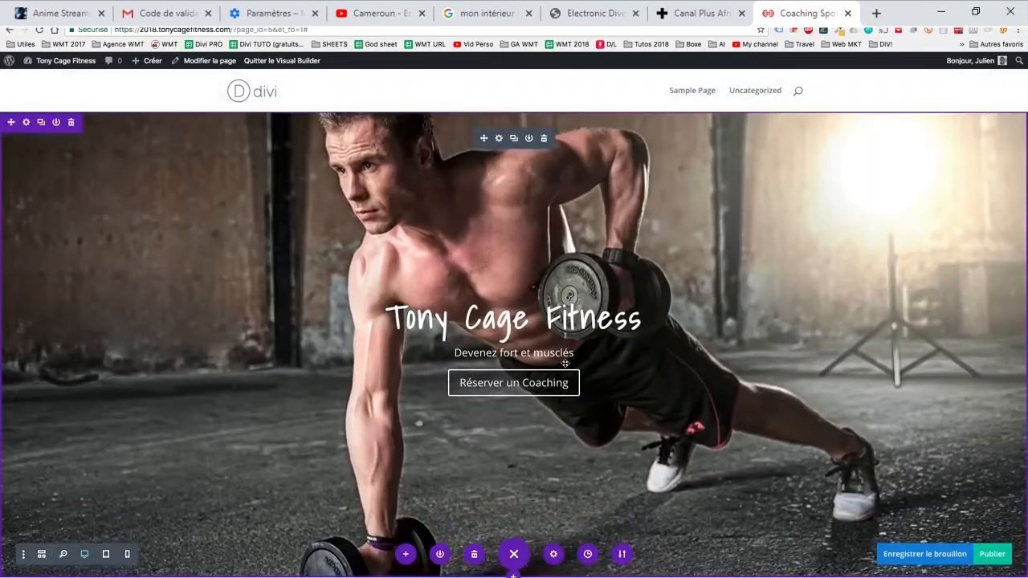
# - Add a single-column row to the section with the two coaching images and insert a Texte module in it
pyautogui.scroll(-5, 564, 363)
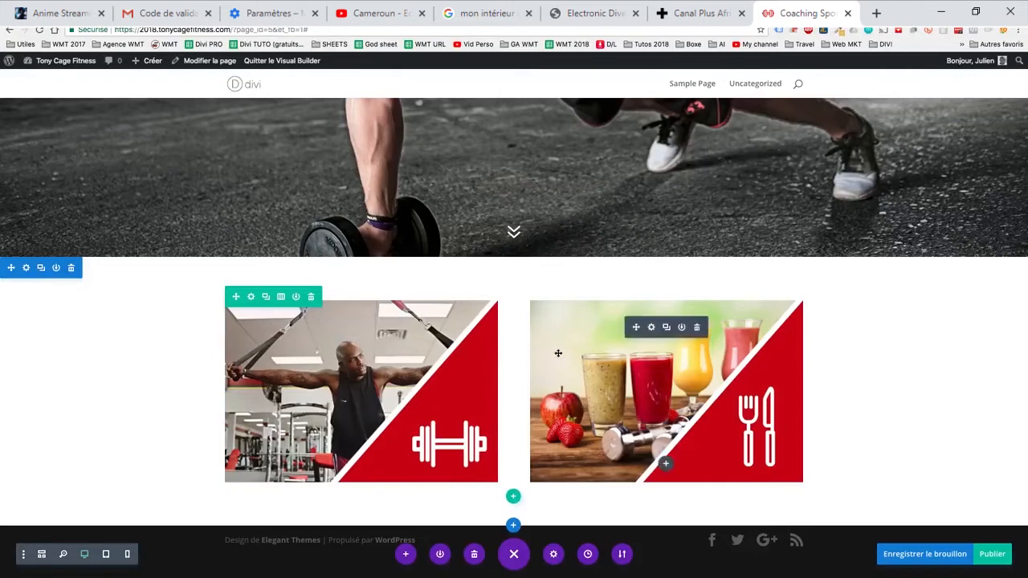
pyautogui.click(513, 498)
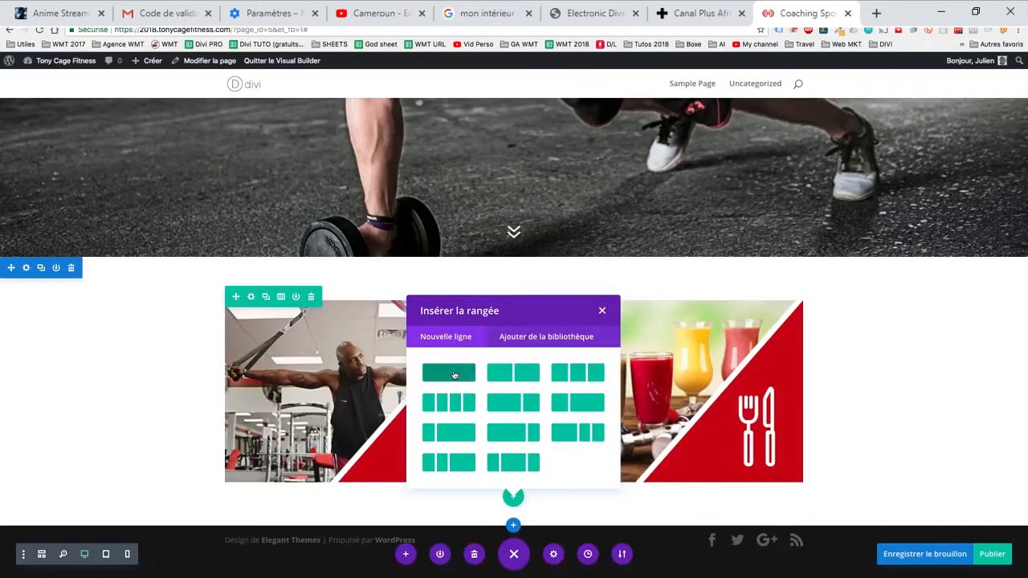
pyautogui.click(454, 375)
pyautogui.scroll(-1, 520, 405)
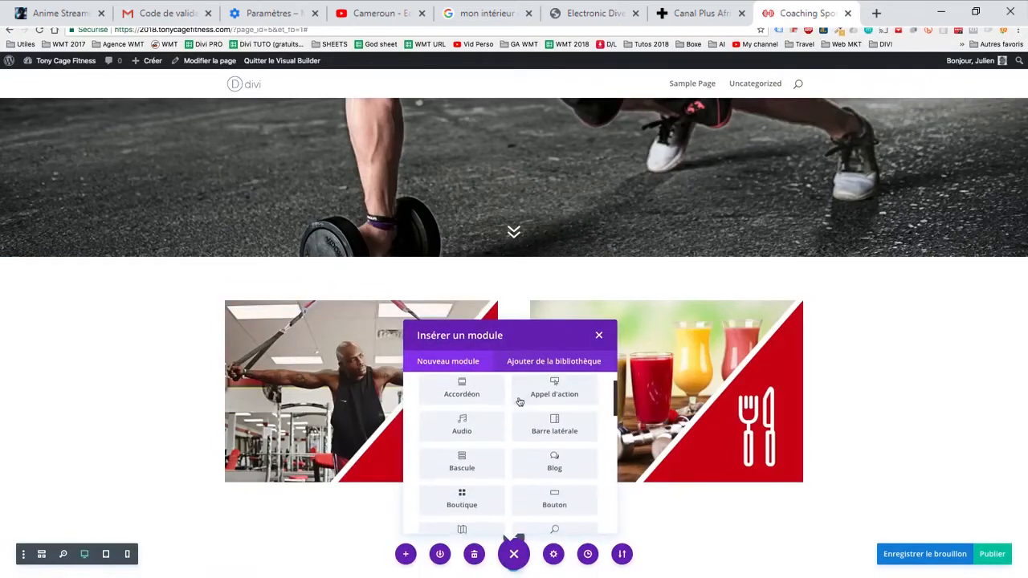
pyautogui.scroll(-6, 519, 406)
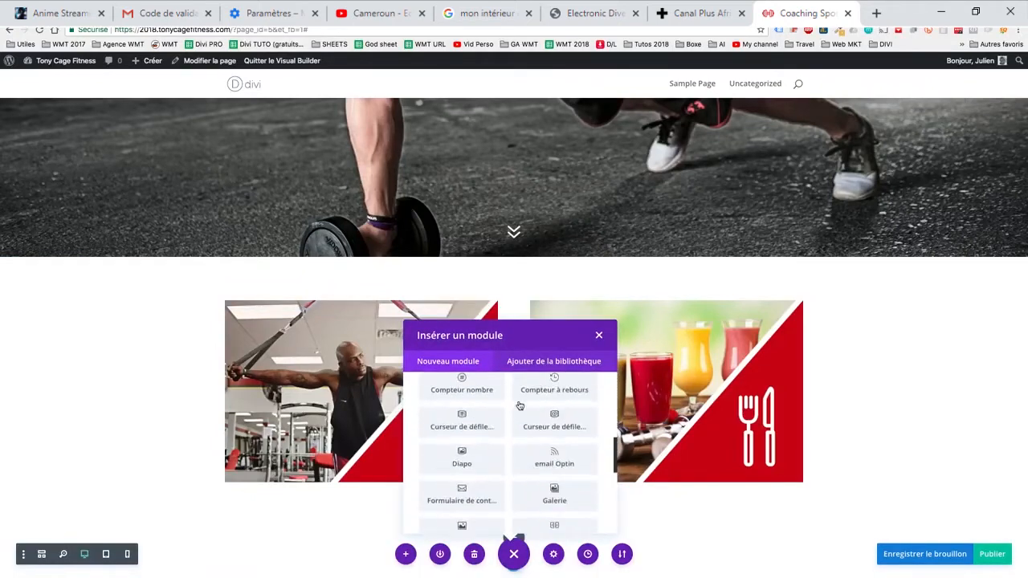
pyautogui.scroll(-4, 520, 405)
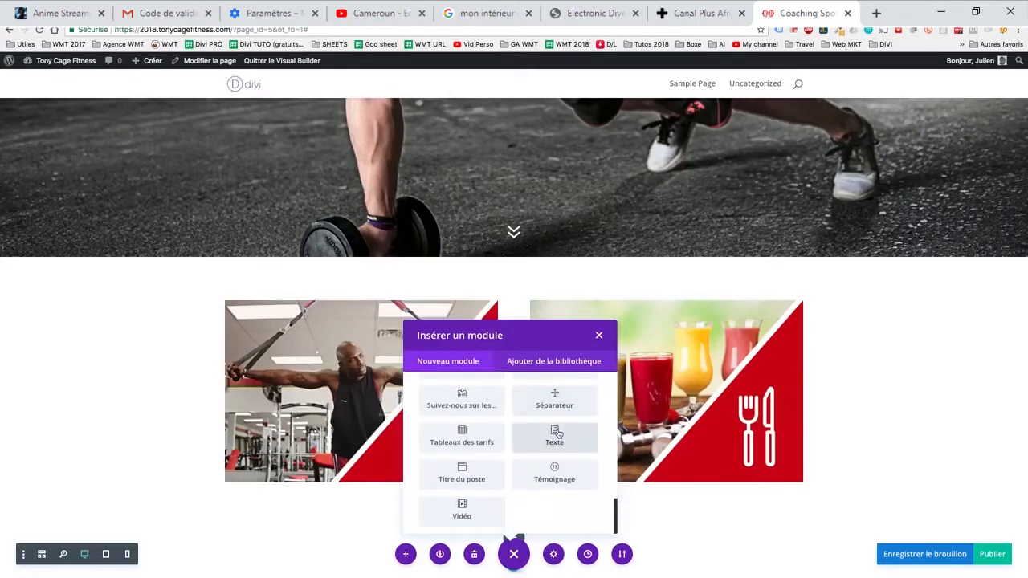
pyautogui.click(554, 438)
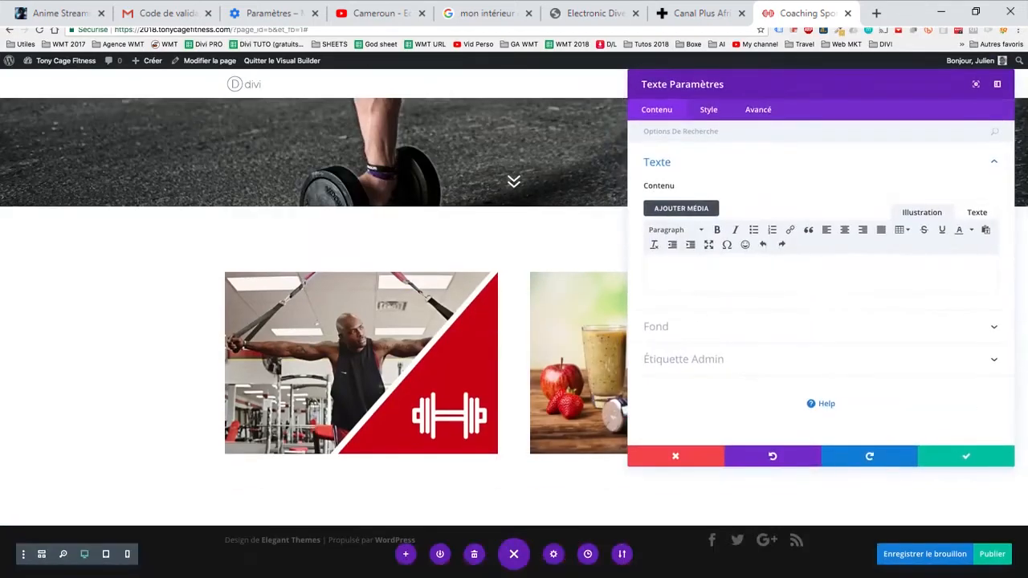
# - Paste "Le coaching TonyCageFitness" as the text module's content and format it as Heading 2
pyautogui.write('Le coaching TonyCageFitness')
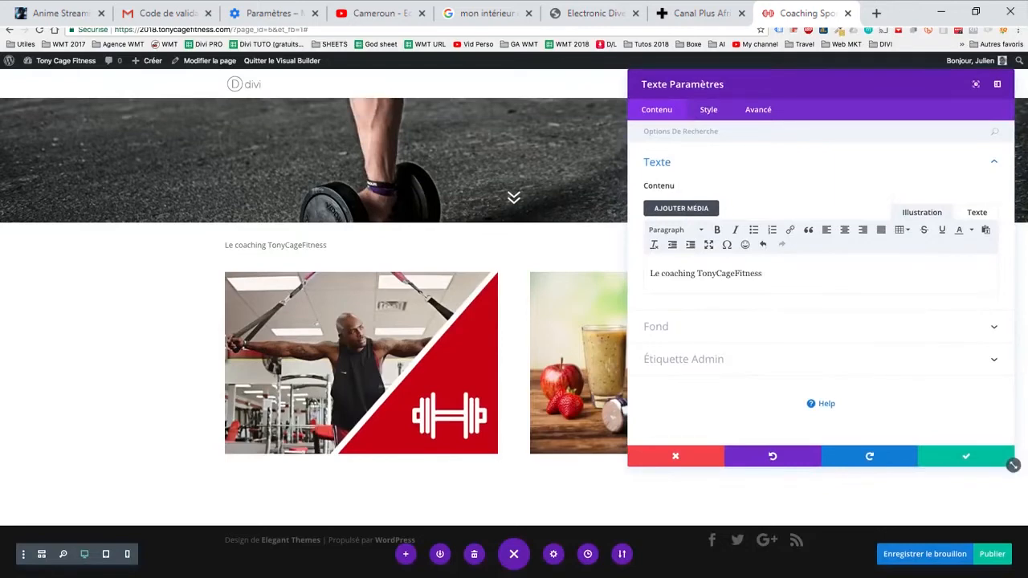
pyautogui.moveTo(762, 274); pyautogui.dragTo(648, 274)
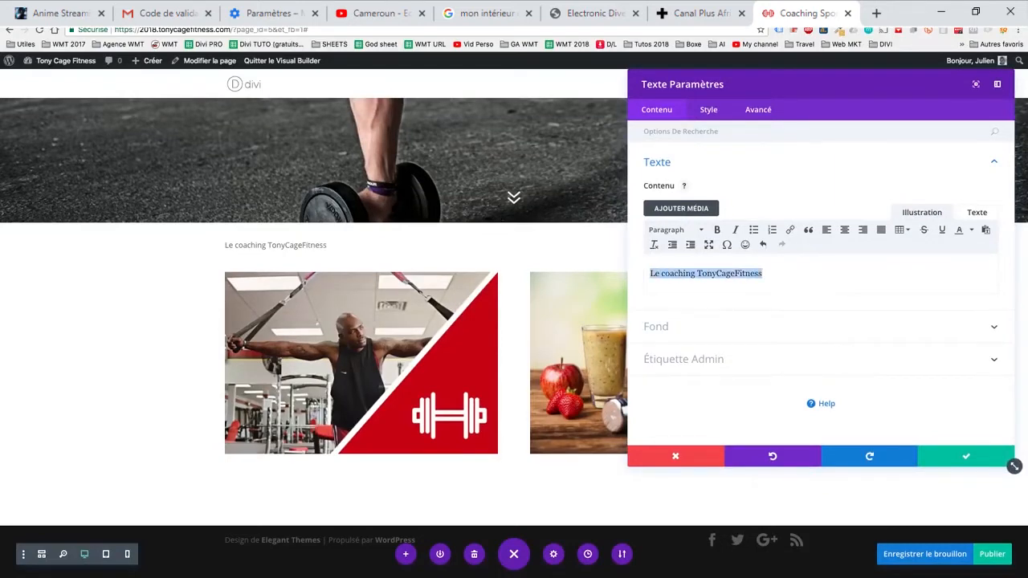
pyautogui.click(675, 229)
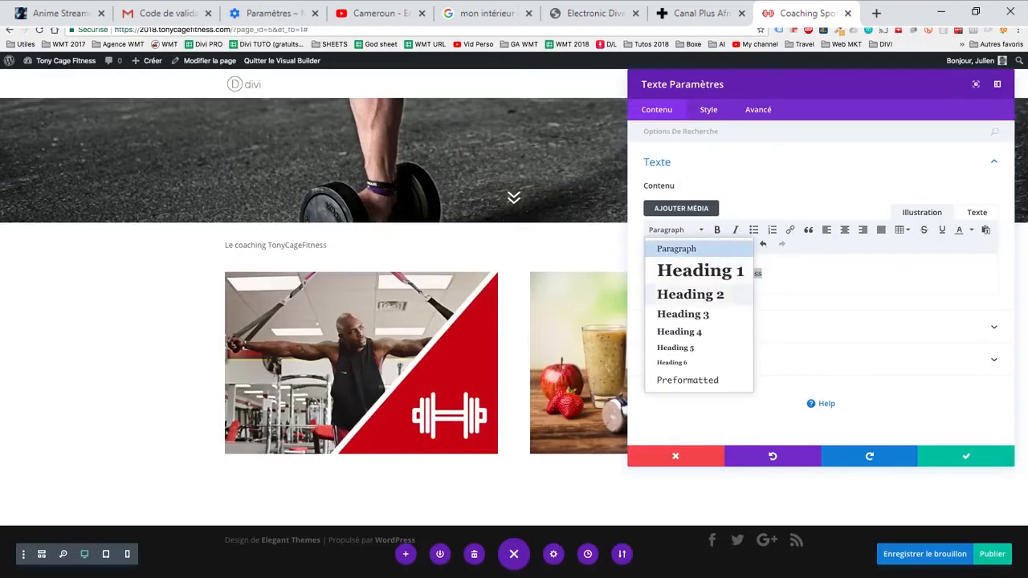
pyautogui.click(691, 294)
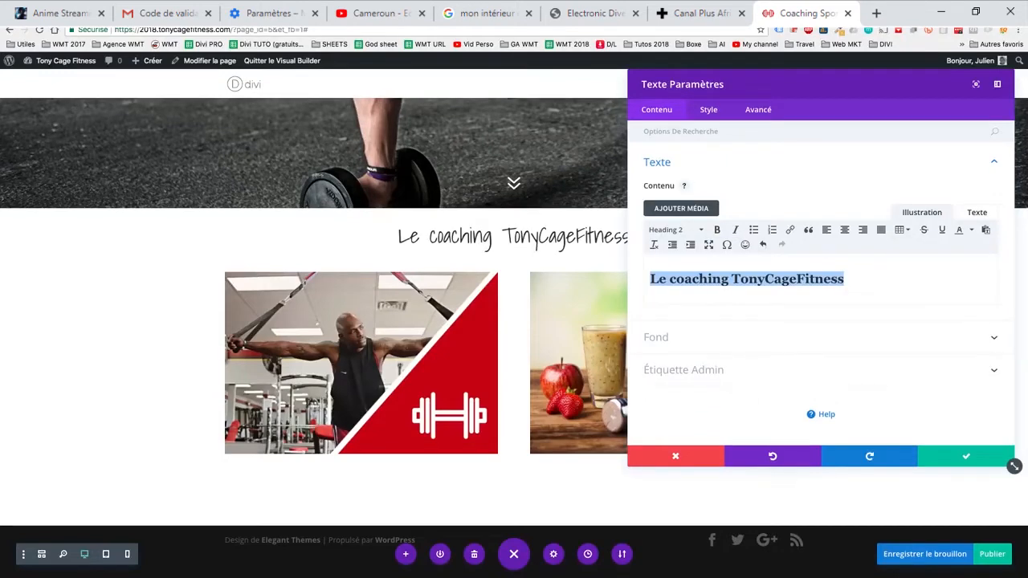
# - Choose Shadows Into Light as the Heading 2 font in the text module's heading style
pyautogui.click(708, 109)
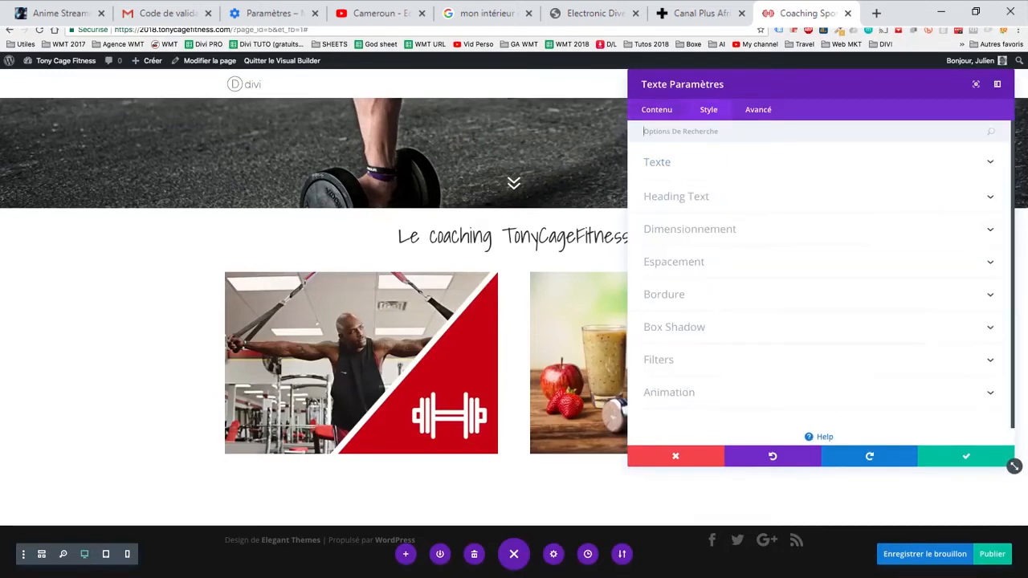
pyautogui.click(676, 196)
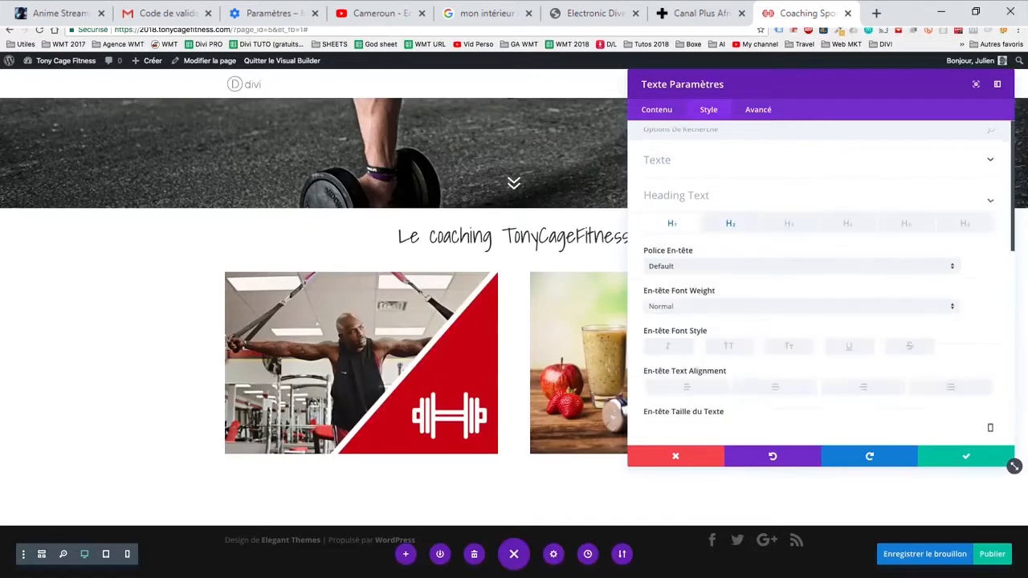
pyautogui.click(730, 171)
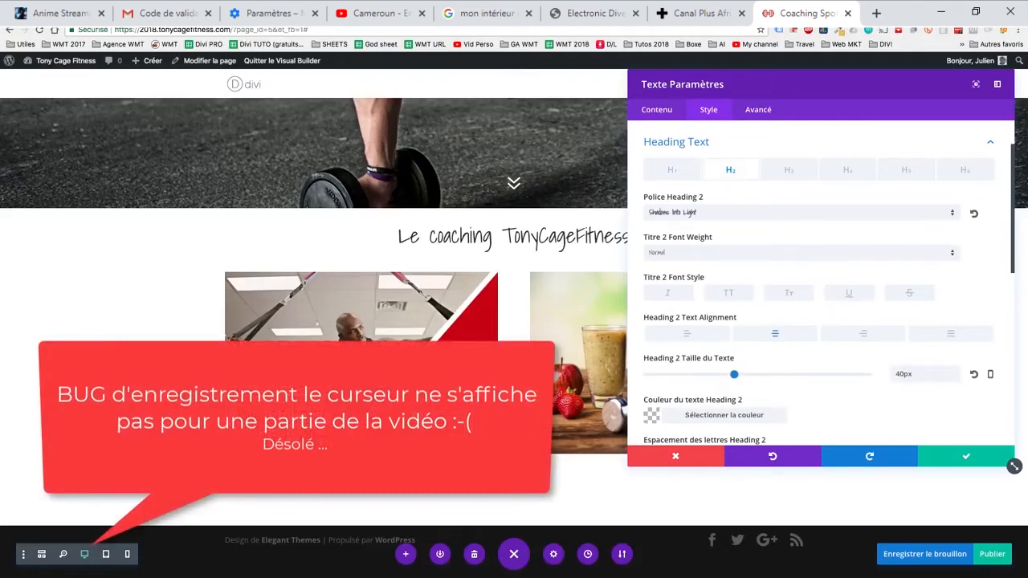
pyautogui.click(801, 213)
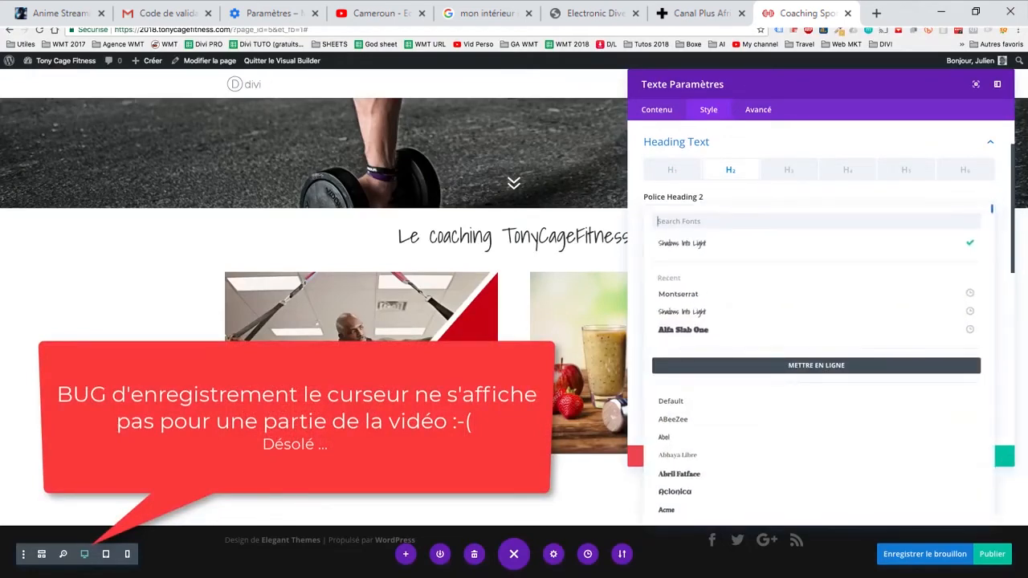
pyautogui.scroll(1, 514, 313)
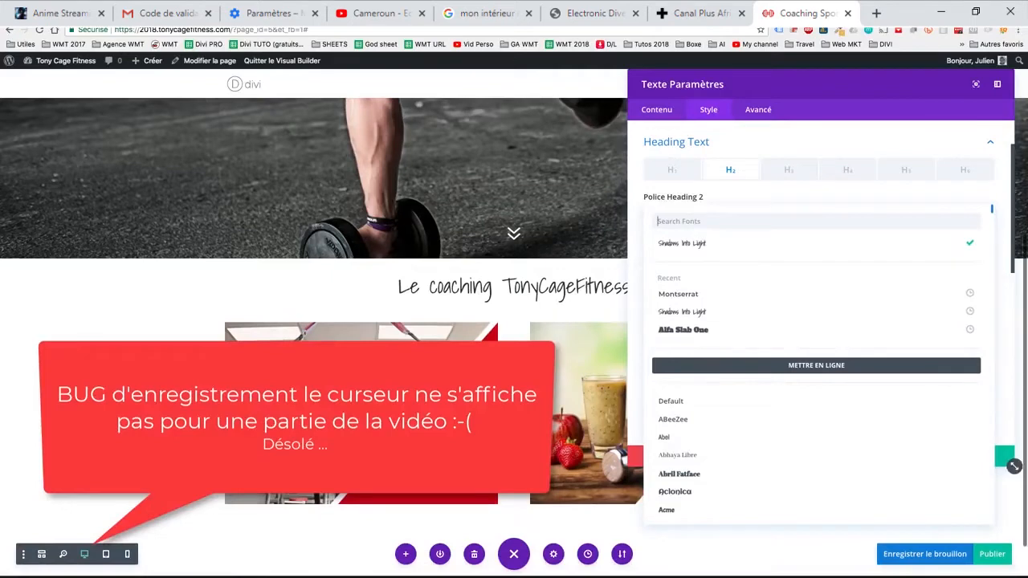
pyautogui.click(682, 243)
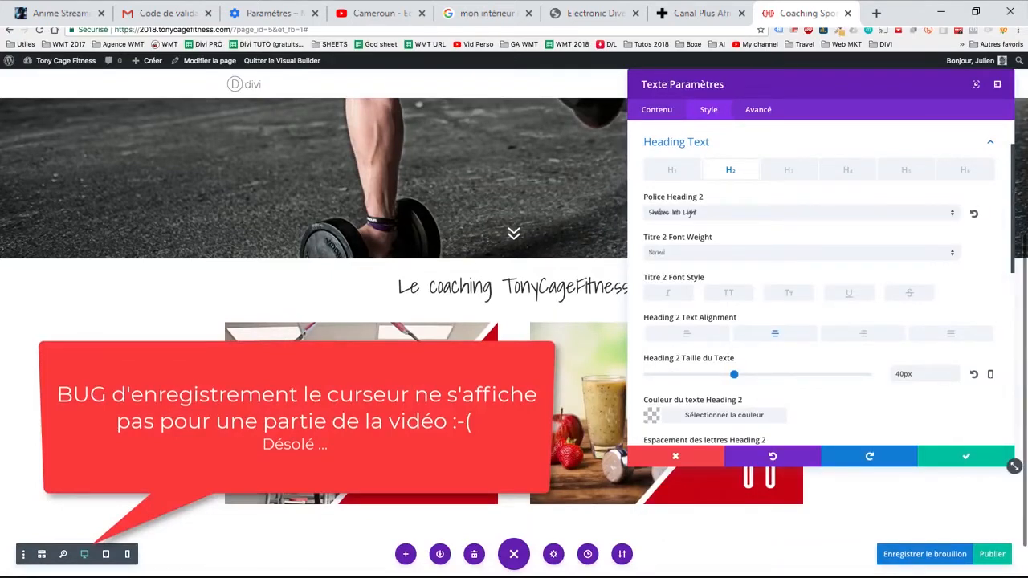
# - Try left alignment on the Heading 2 text, set it back to centred, and save the text module
pyautogui.scroll(-1, 819, 283)
pyautogui.click(686, 309)
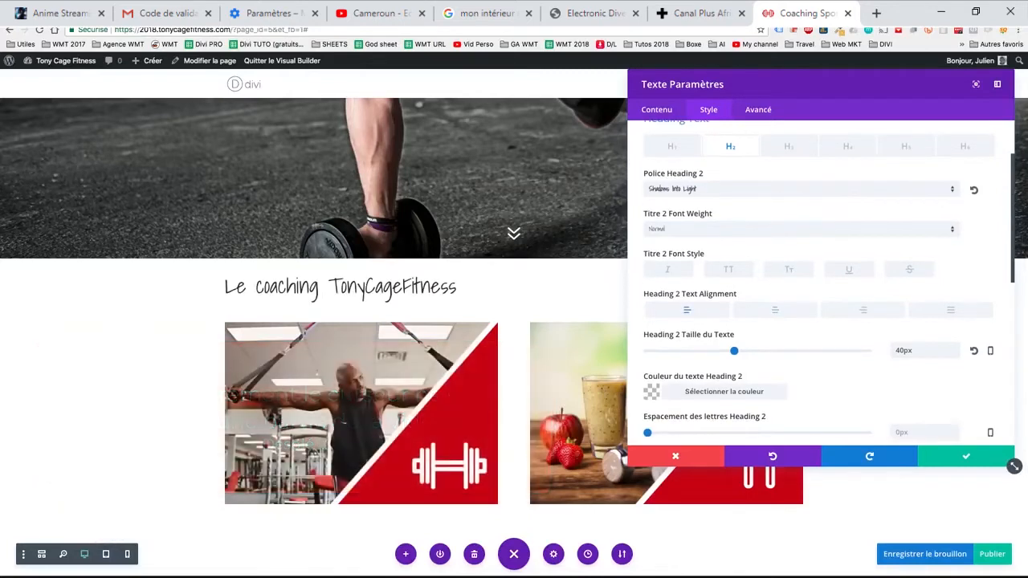
pyautogui.click(775, 310)
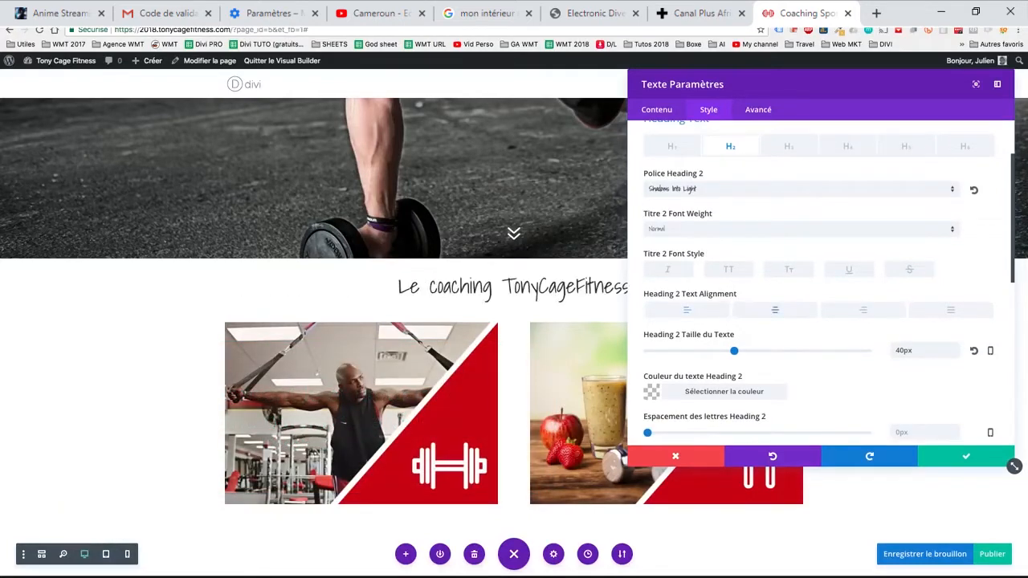
pyautogui.click(656, 109)
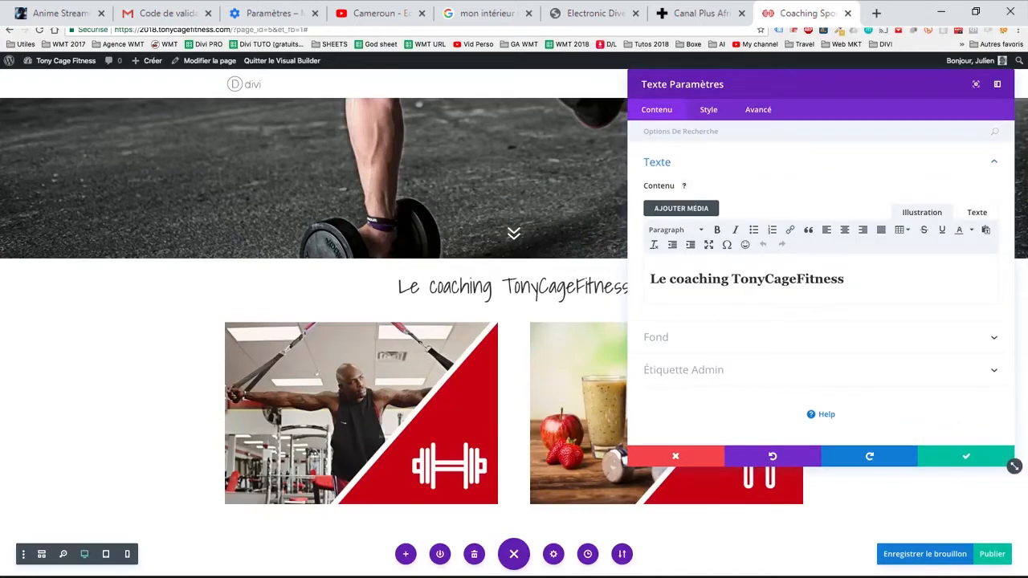
pyautogui.click(965, 456)
# - Replace "Fit" with "WORDPRESS" in the coaching heading by editing the text directly on the page
pyautogui.moveTo(594, 287); pyautogui.dragTo(574, 287)
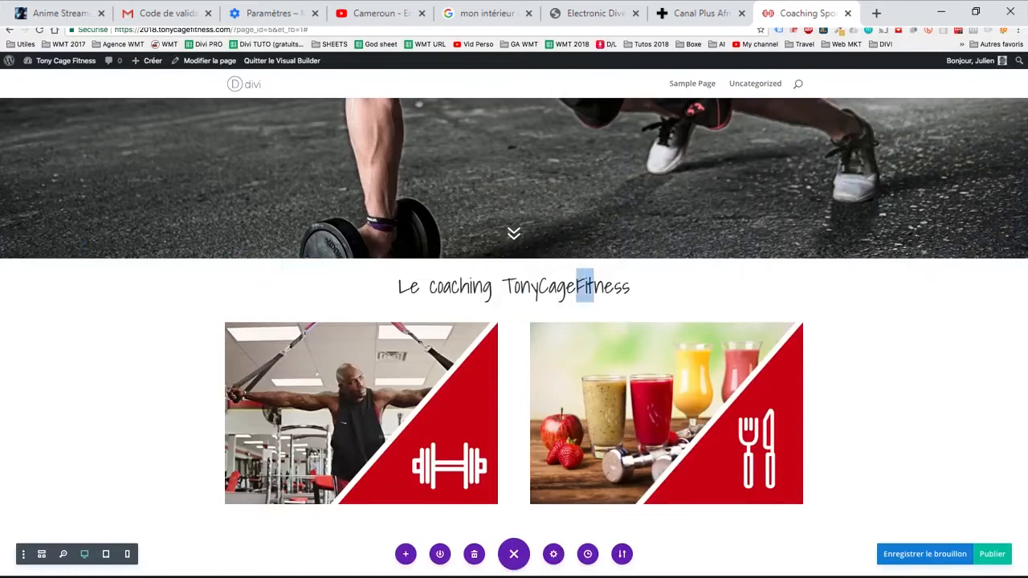
pyautogui.press('BackSpace')
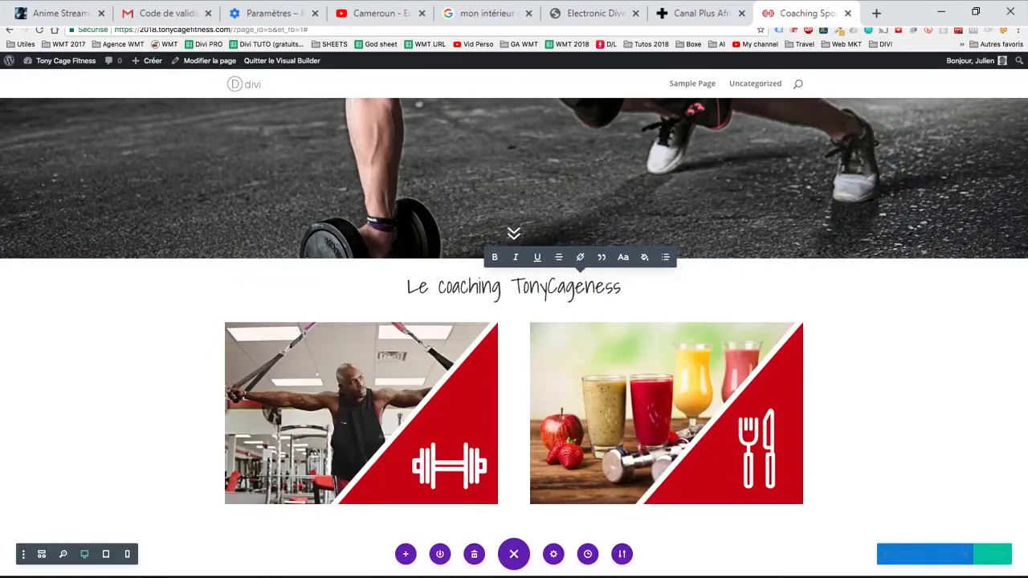
pyautogui.write('Wo')
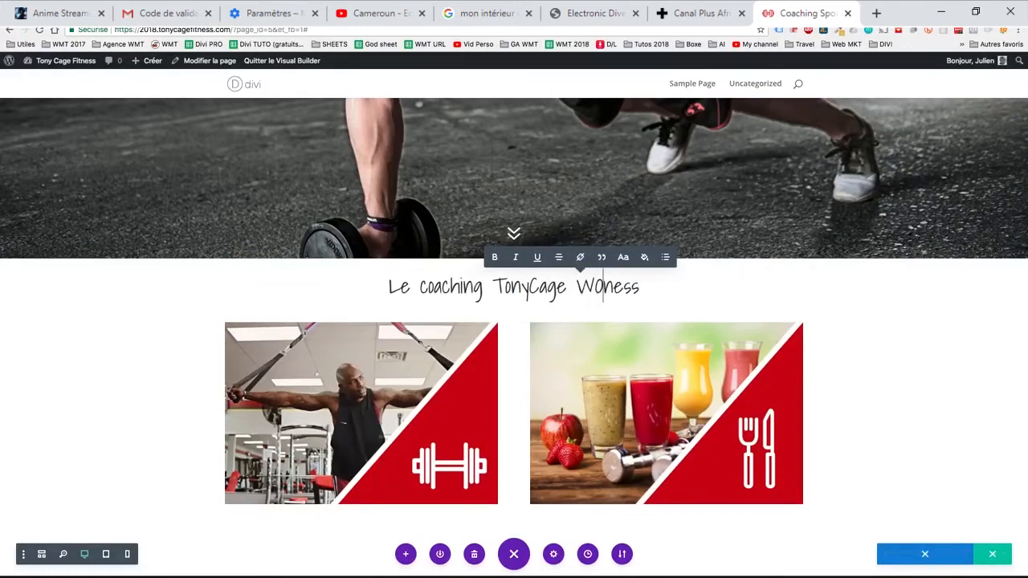
pyautogui.write('RDPRESS')
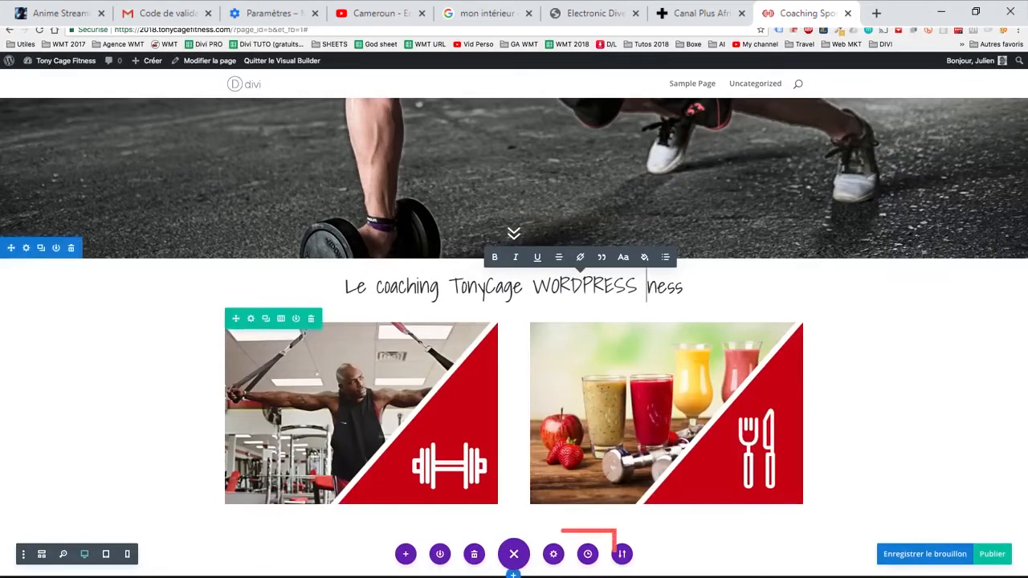
# - Revert the page to the 10:53:27 "Édité Texte" state in the editing history, undoing the inline heading edits
pyautogui.click(588, 554)
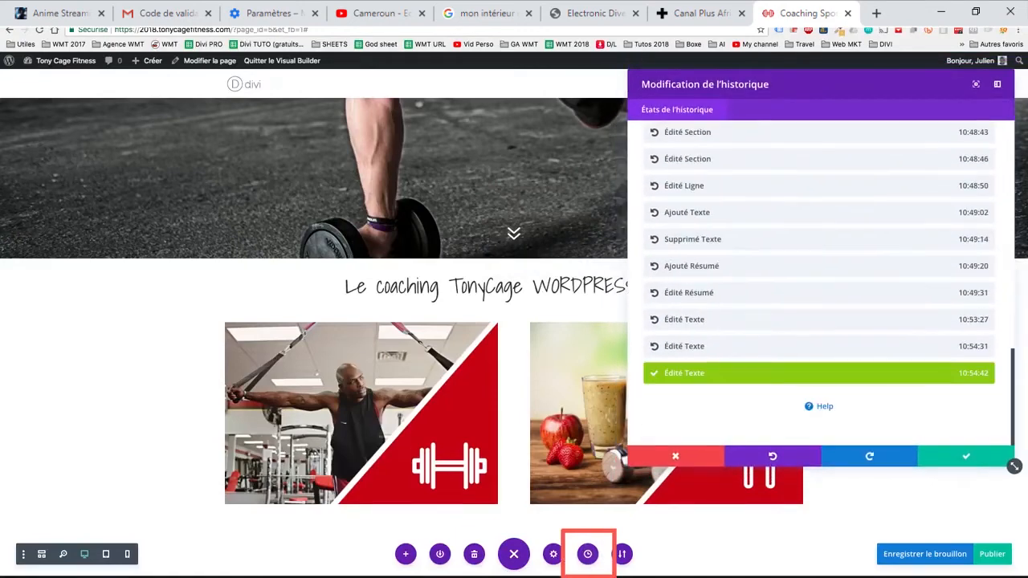
pyautogui.click(819, 346)
pyautogui.click(818, 320)
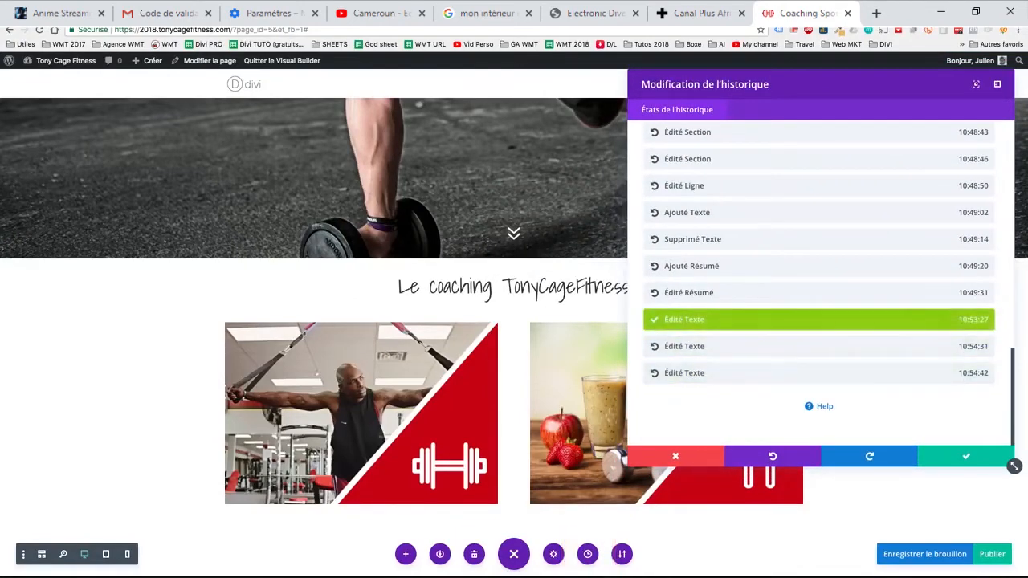
# - Undo three further history states, and restore the 10:54:31 and 10:54:42 "Édité Texte" states in turn
pyautogui.hotkey('ctrl', 'z')
pyautogui.hotkey('ctrl', 'z')
pyautogui.hotkey('ctrl', 'z')
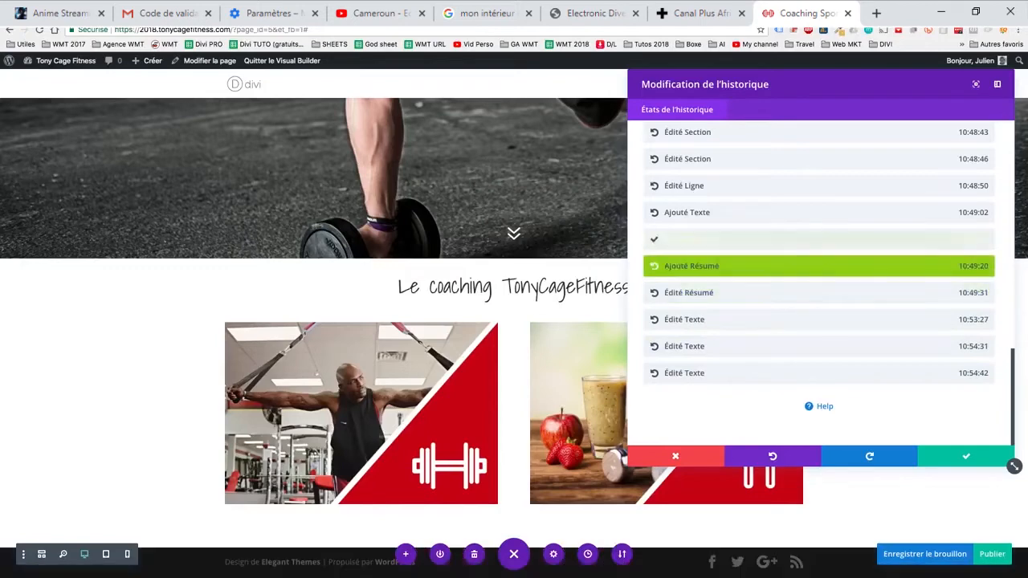
pyautogui.click(818, 346)
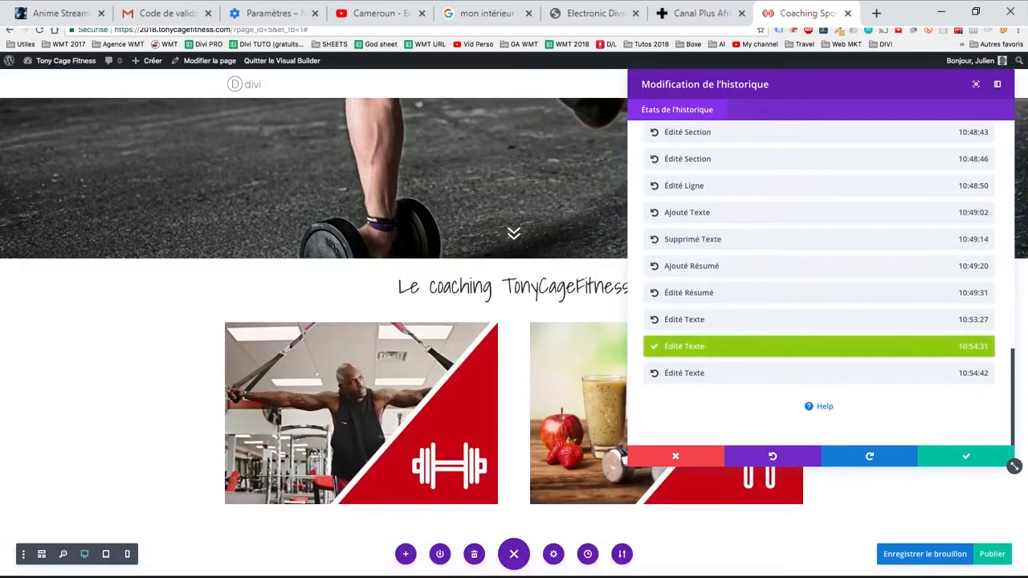
pyautogui.click(818, 373)
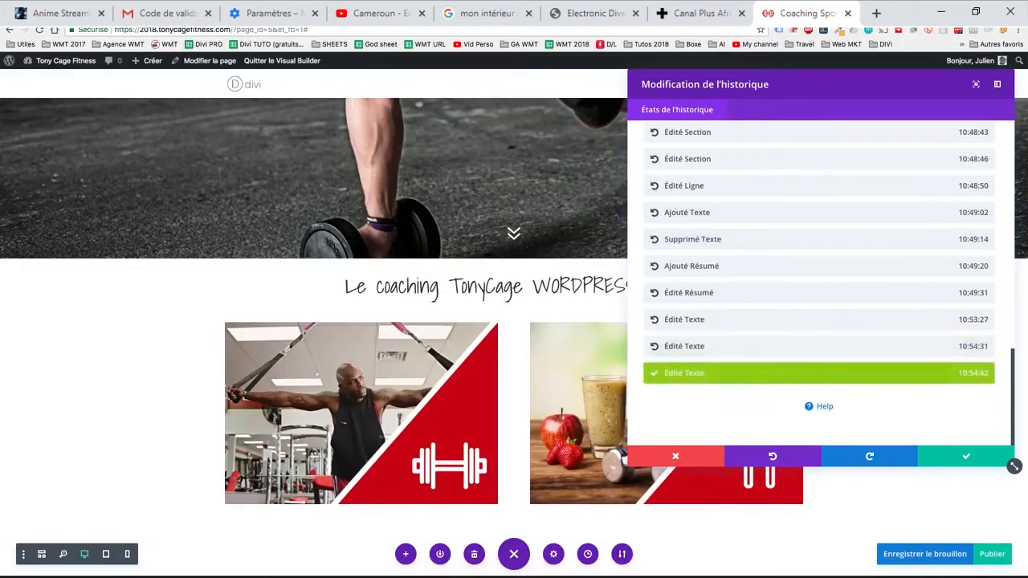
# - Step back through older page versions in the editing history, restoring the 10:47:14, 10:39:37 and 10:28:34 states
pyautogui.scroll(4, 818, 281)
pyautogui.click(818, 239)
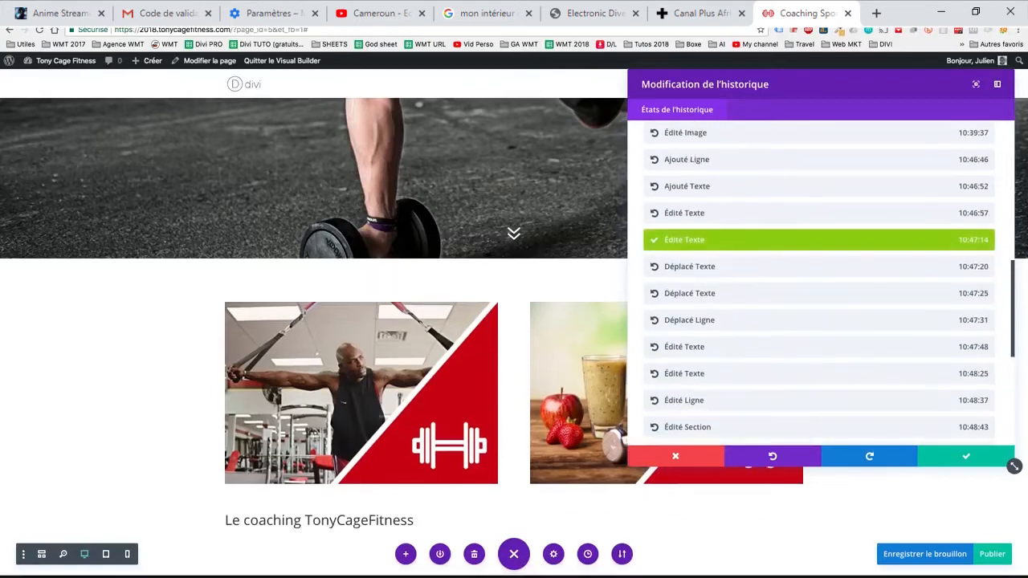
pyautogui.click(818, 132)
pyautogui.scroll(5, 818, 176)
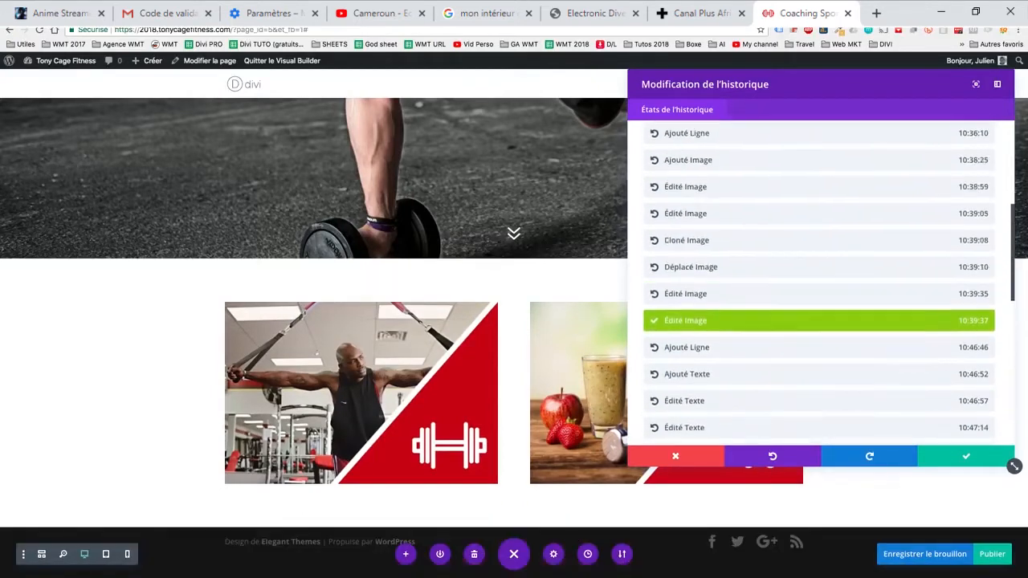
pyautogui.scroll(3, 818, 184)
pyautogui.click(818, 192)
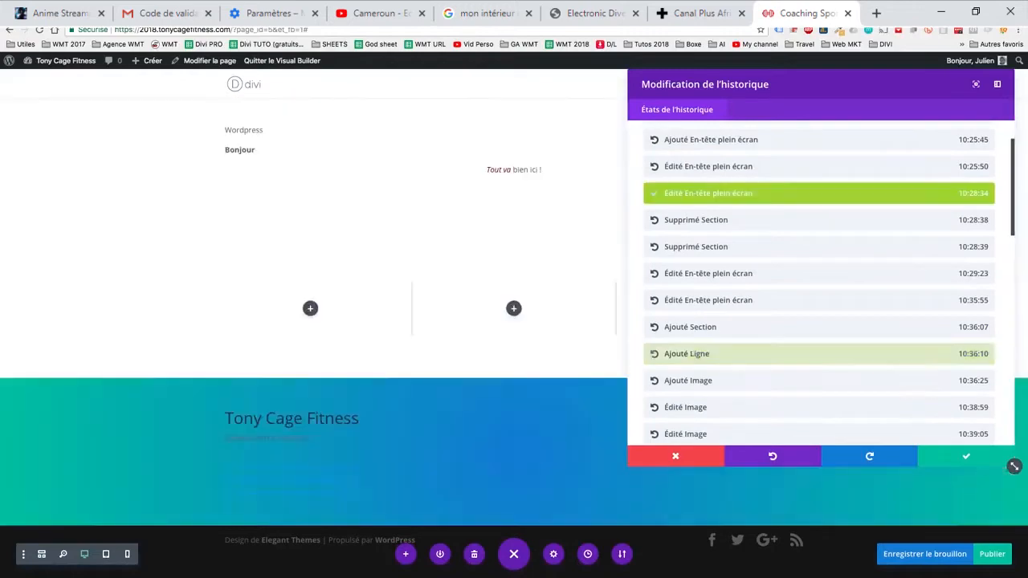
# - Restore the 10:54:42 history state, undo back to the 10:54:31 "Édité Texte" state, and save that history choice
pyautogui.scroll(-10, 818, 281)
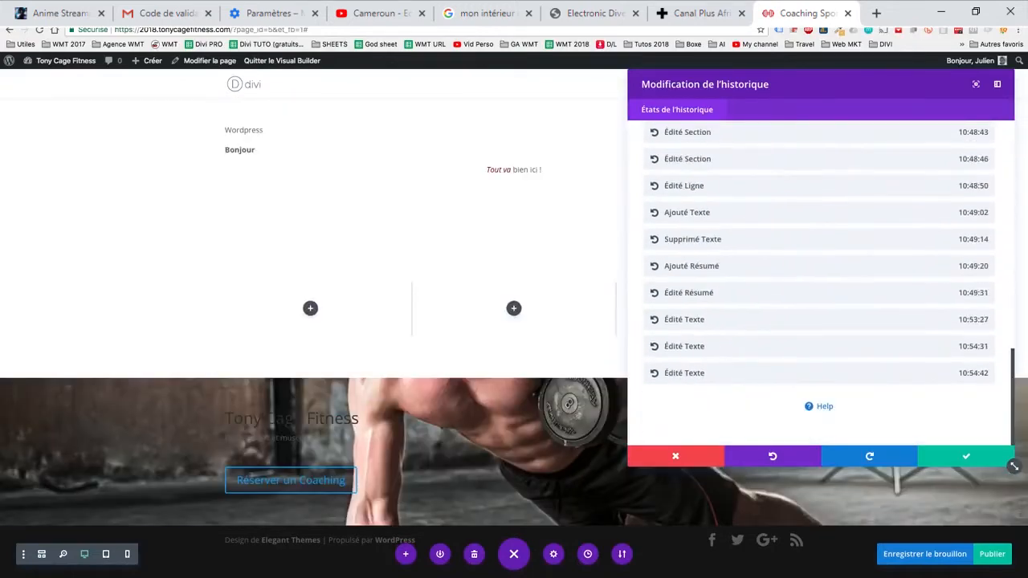
pyautogui.click(819, 374)
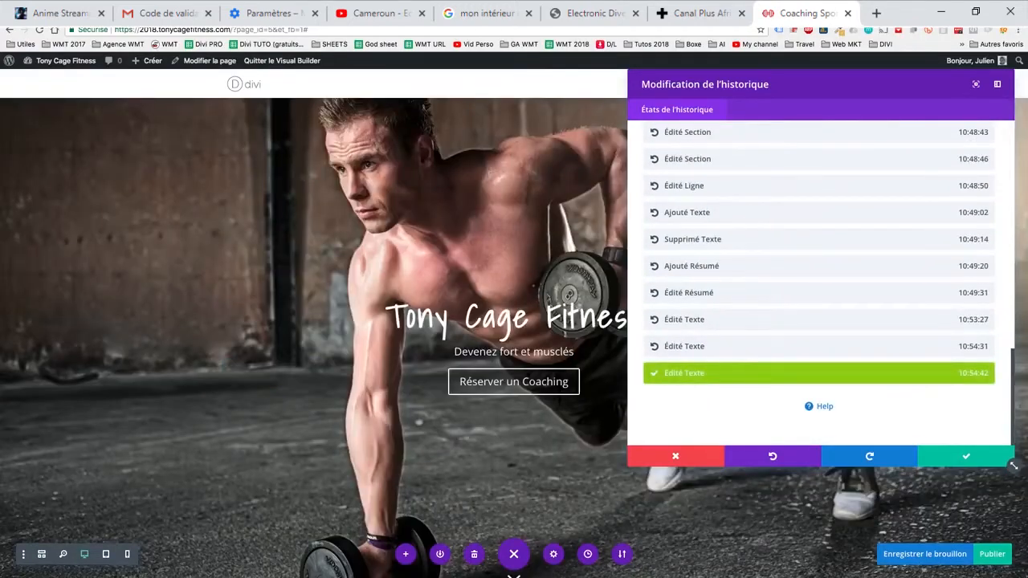
pyautogui.scroll(-5, 513, 321)
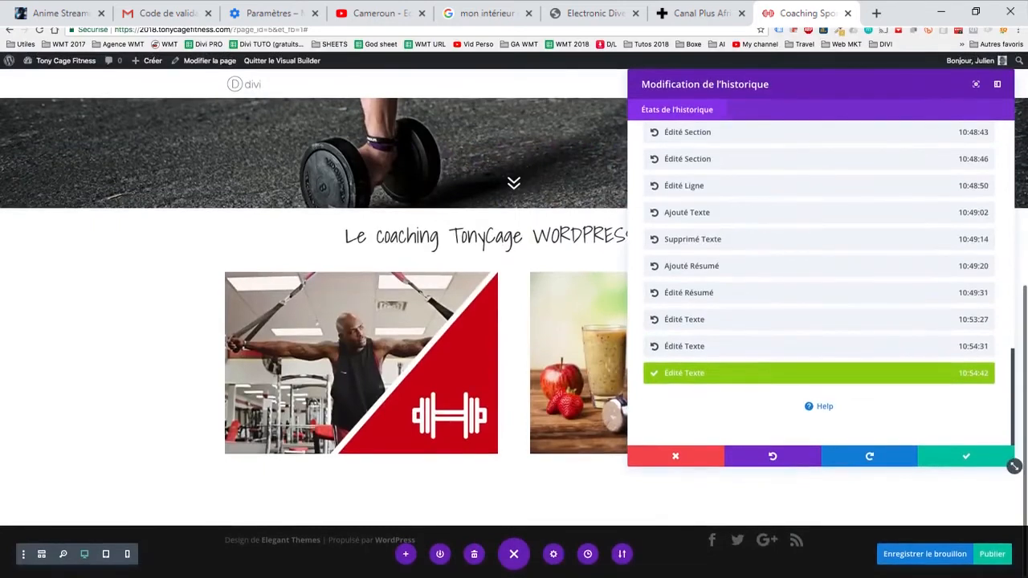
pyautogui.hotkey('ctrl', 'z')
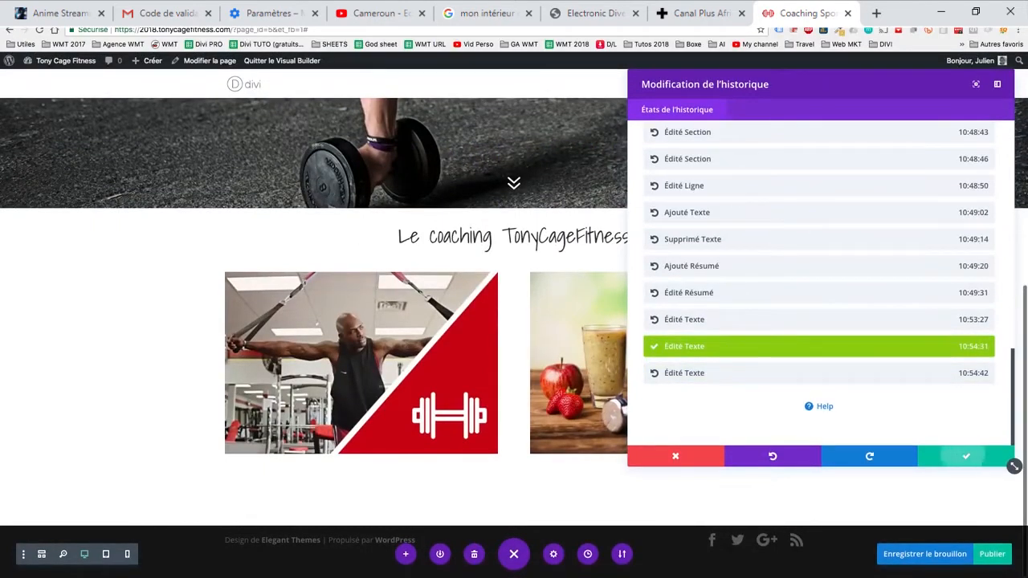
pyautogui.click(965, 456)
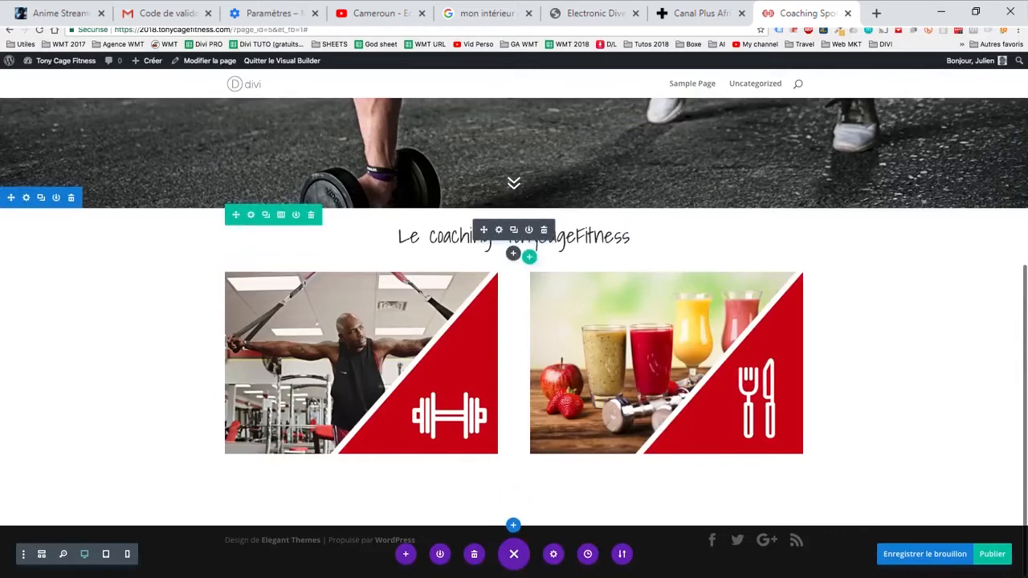
# - Duplicate the "Le coaching TonyCageFitness" heading module and move the copy below the smoothie image
pyautogui.click(499, 229)
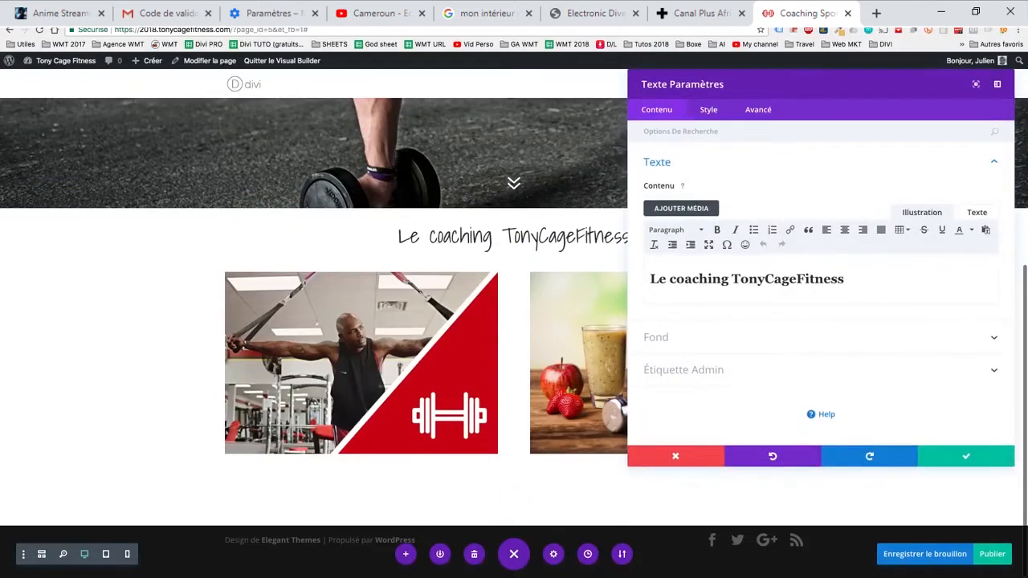
pyautogui.click(965, 456)
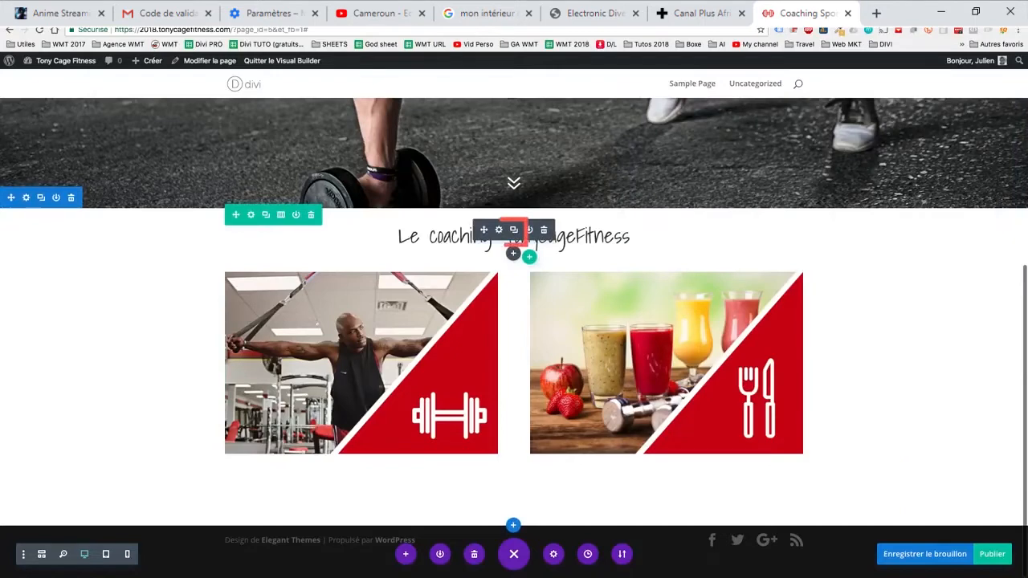
pyautogui.click(514, 229)
pyautogui.hotkey('ctrl', 'z')
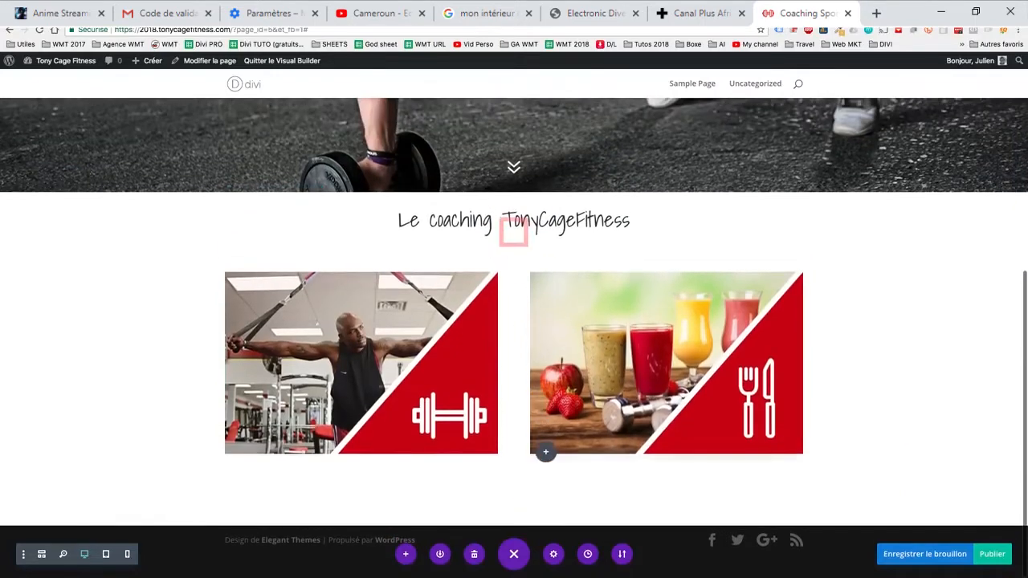
pyautogui.moveTo(484, 231); pyautogui.dragTo(665, 453)
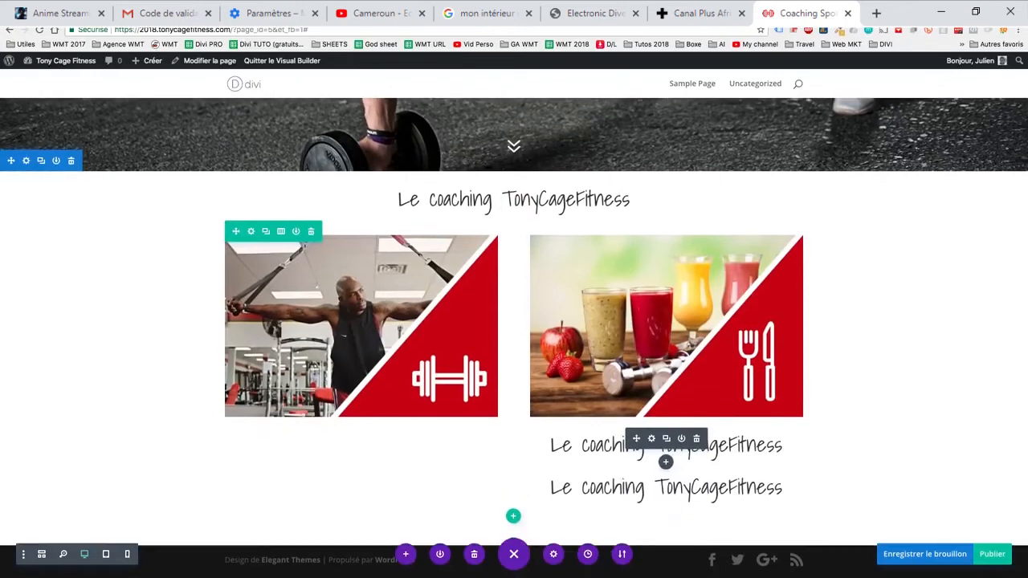
# - Try the Heading 1 and Heading 3 formats on the upper copied heading below the smoothie image
pyautogui.click(650, 438)
pyautogui.tripleClick(740, 278)
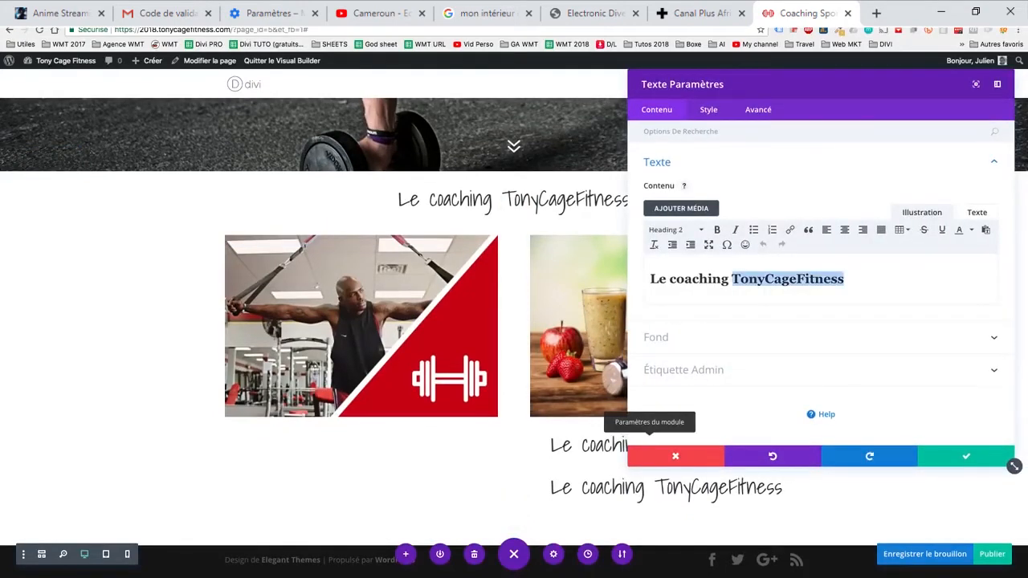
pyautogui.click(674, 230)
pyautogui.click(688, 271)
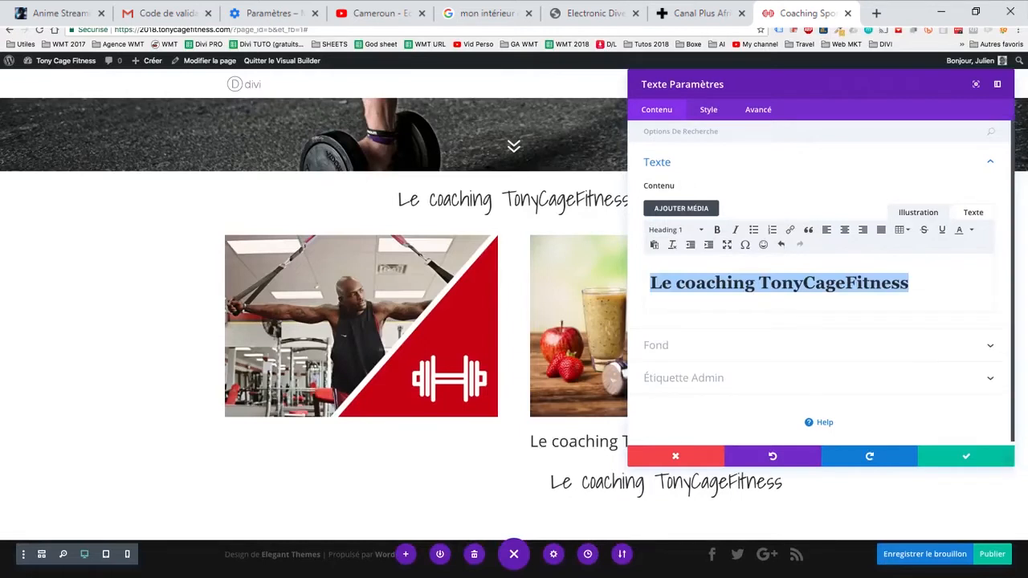
pyautogui.click(675, 230)
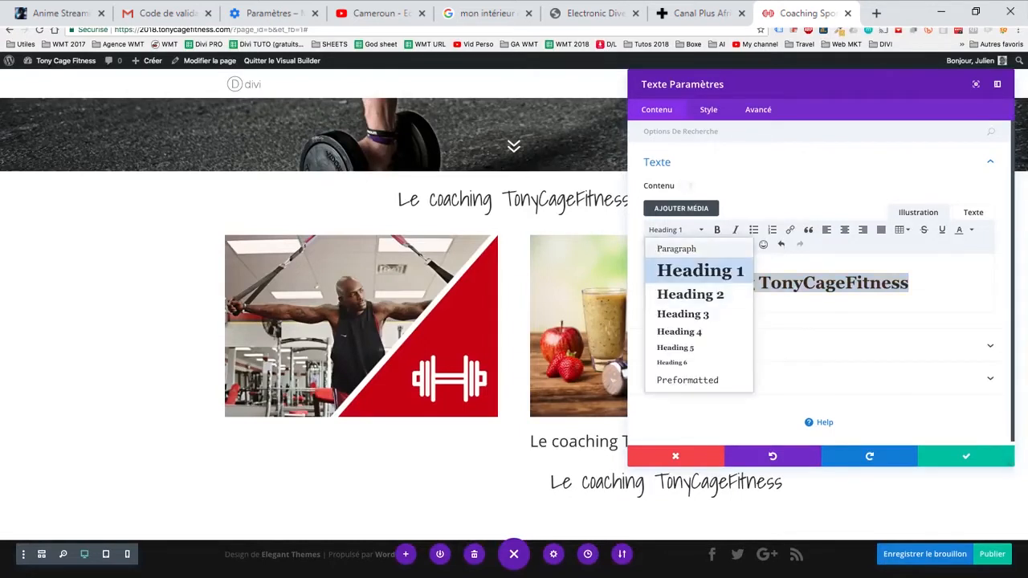
pyautogui.click(683, 314)
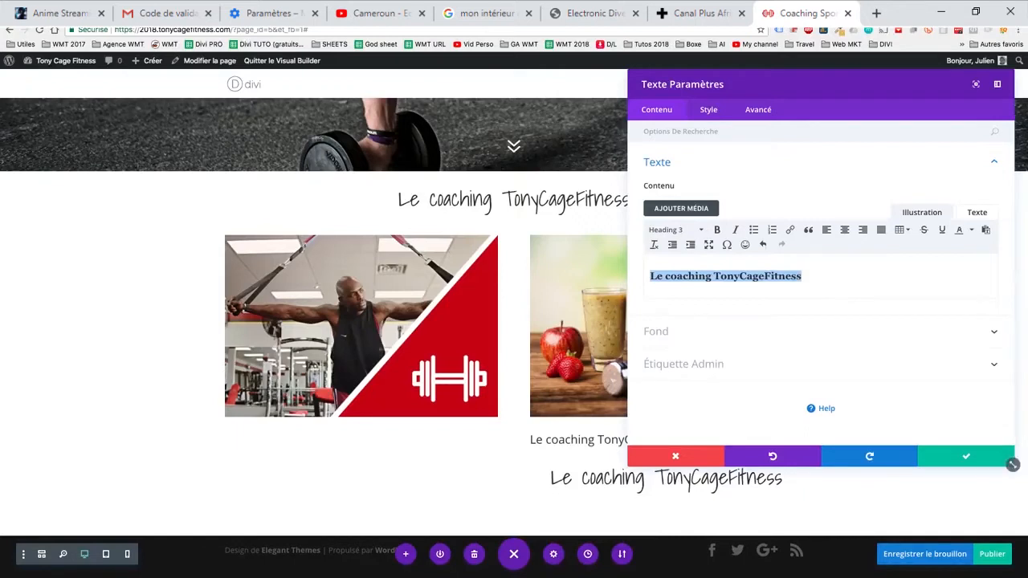
# - Discard the copied heading's settings after viewing its Heading Text style options, and delete both duplicate headings below the smoothie image
pyautogui.click(708, 110)
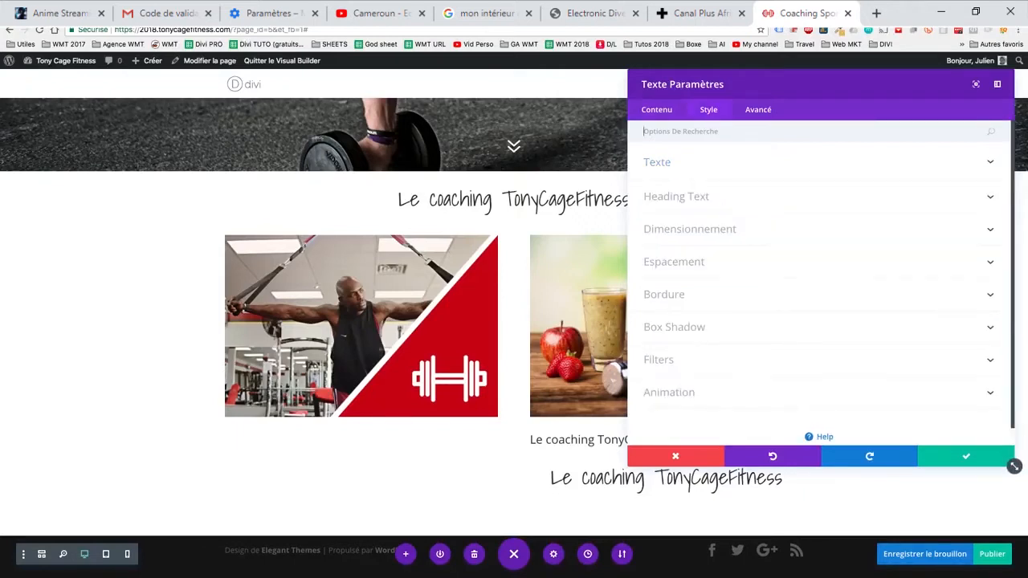
pyautogui.click(676, 196)
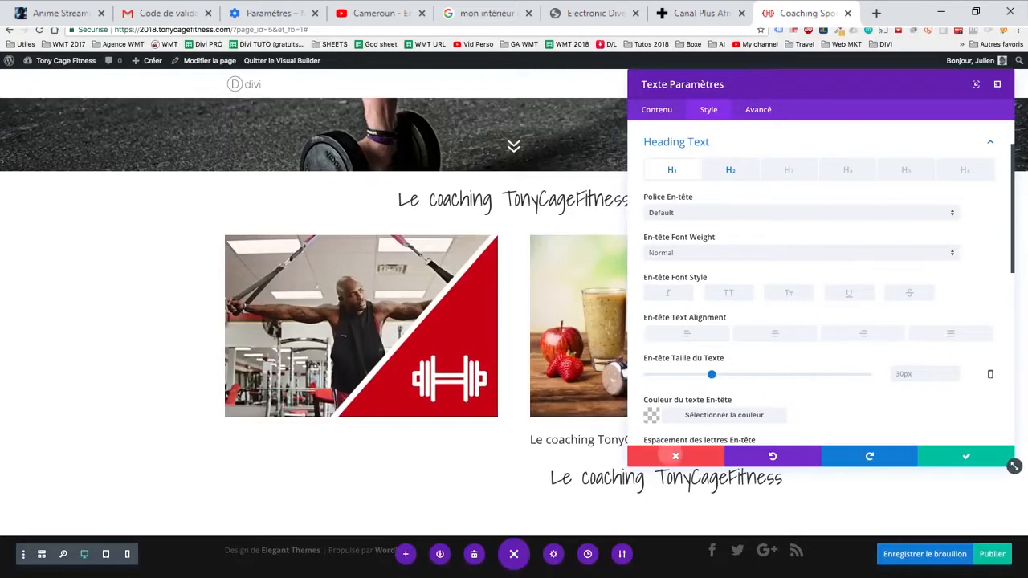
pyautogui.click(671, 456)
pyautogui.click(696, 439)
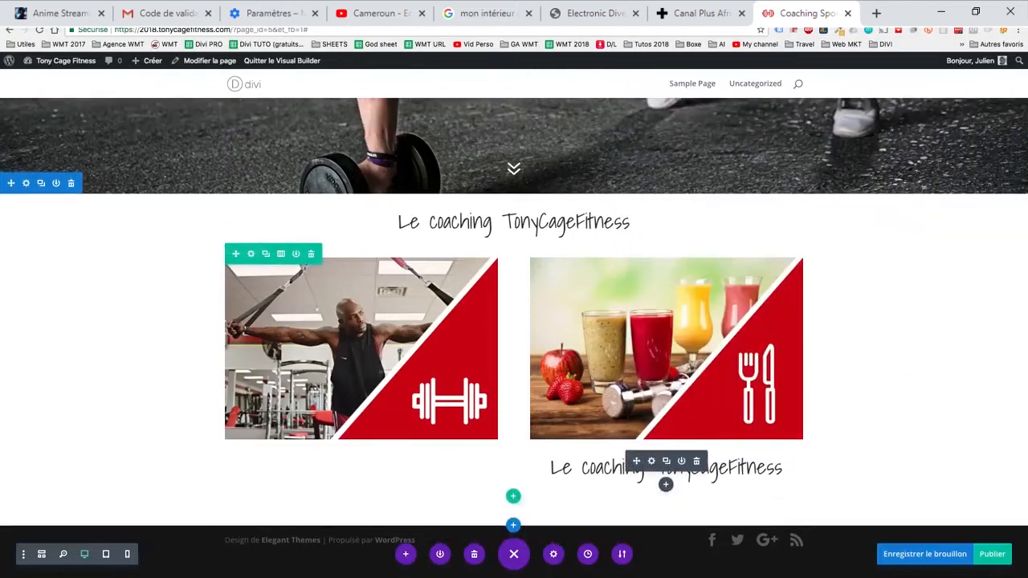
pyautogui.click(696, 462)
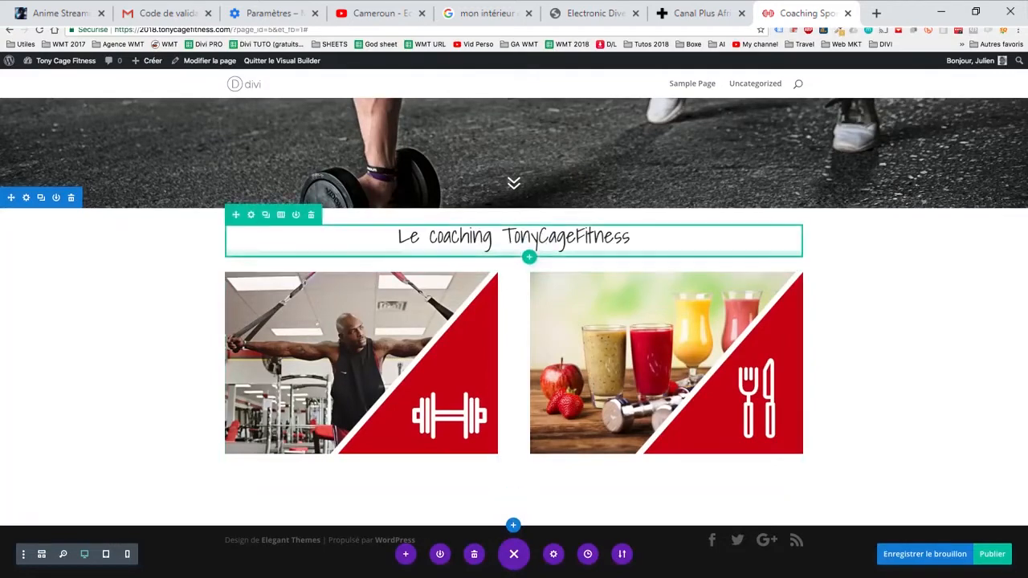
# - Adjust the spacing below the coaching heading and increase the coaching section's top padding directly on the page
pyautogui.moveTo(514, 254)
pyautogui.mouseDown()
pyautogui.moveTo(514, 267)
pyautogui.moveTo(514, 217)
pyautogui.moveTo(514, 234)
pyautogui.mouseUp()
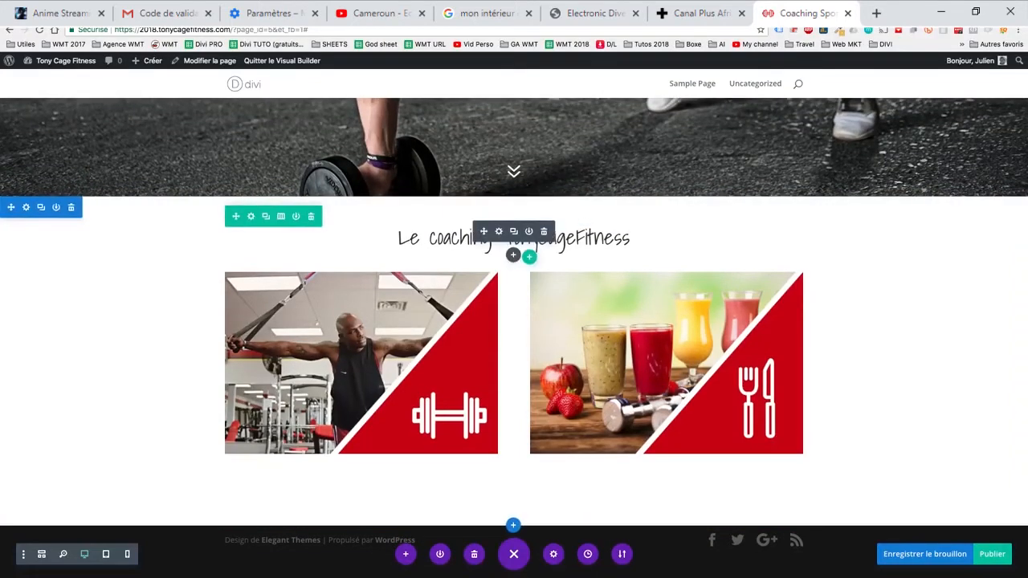
pyautogui.click(375, 238)
pyautogui.click(611, 322)
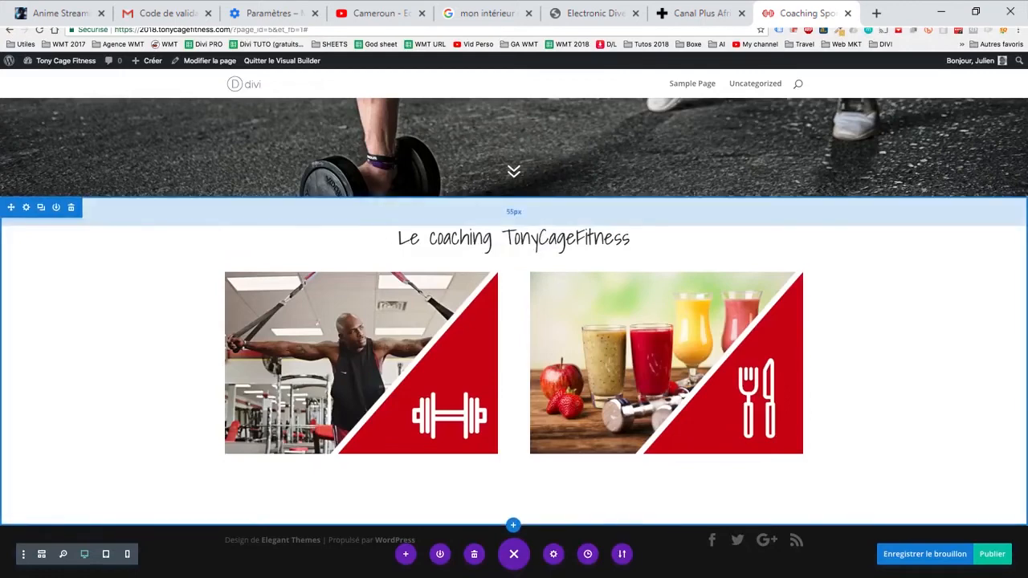
pyautogui.moveTo(514, 215); pyautogui.dragTo(514, 211)
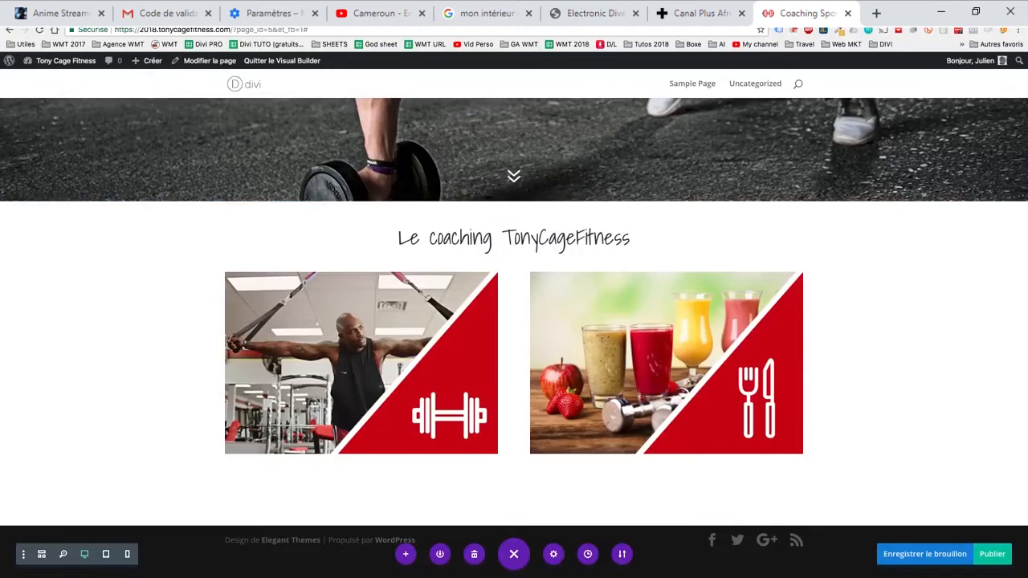
# - Add the hover mode and click mode controls to the builder settings toolbar, and set the interaction to hover mode
pyautogui.click(23, 554)
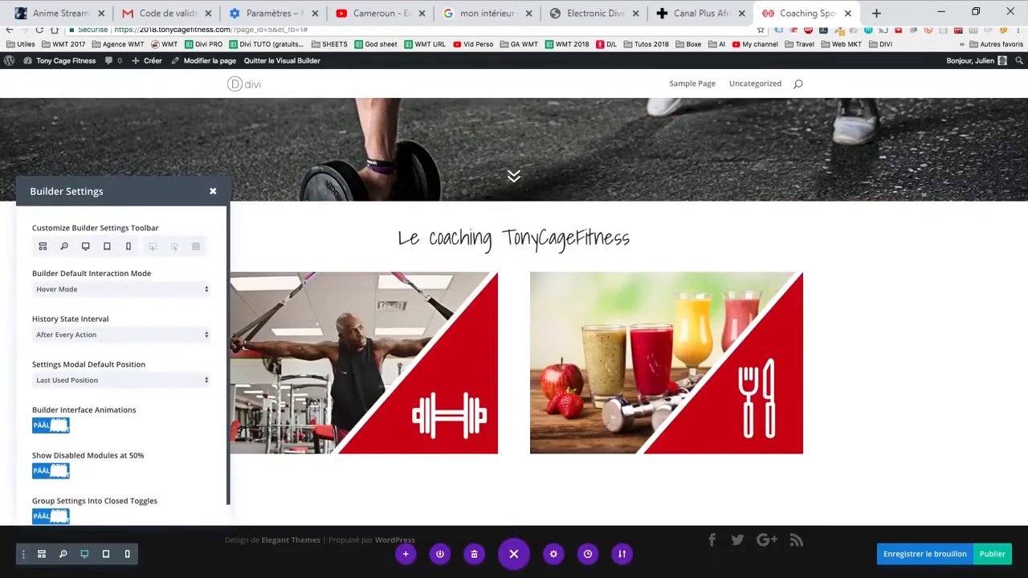
pyautogui.click(152, 245)
pyautogui.click(174, 246)
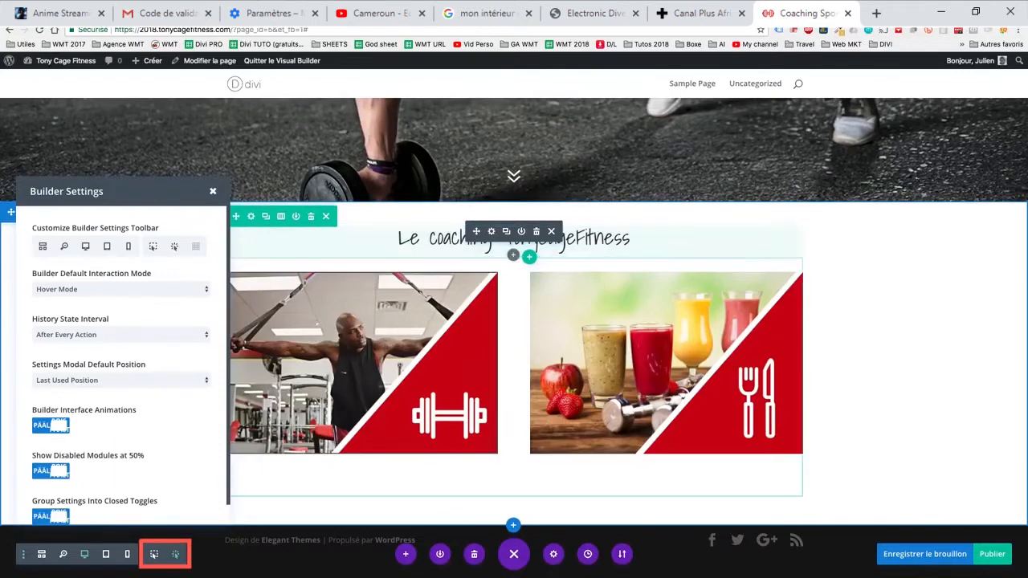
pyautogui.click(154, 554)
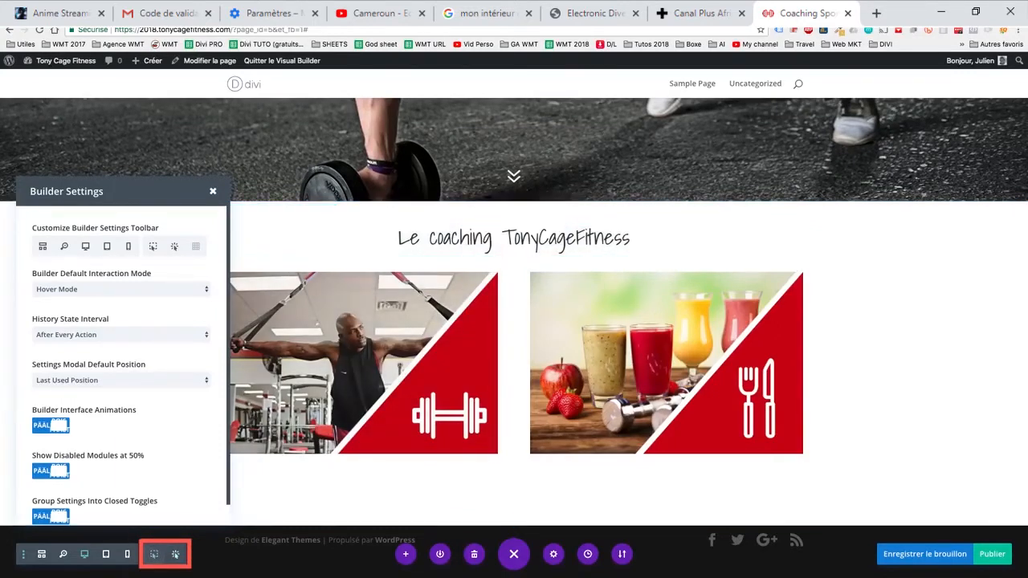
pyautogui.click(213, 191)
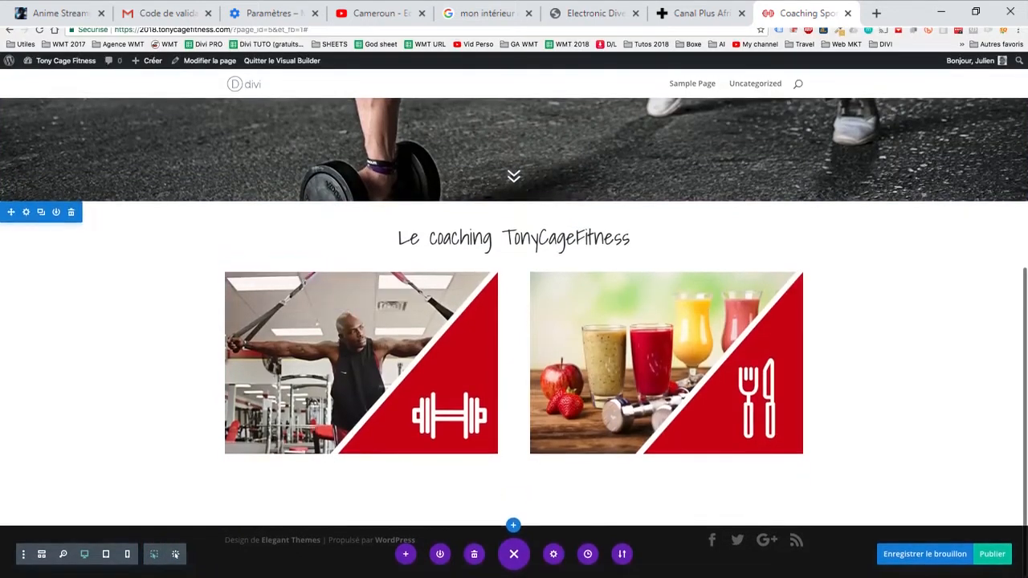
# - Publish the page
pyautogui.click(992, 553)
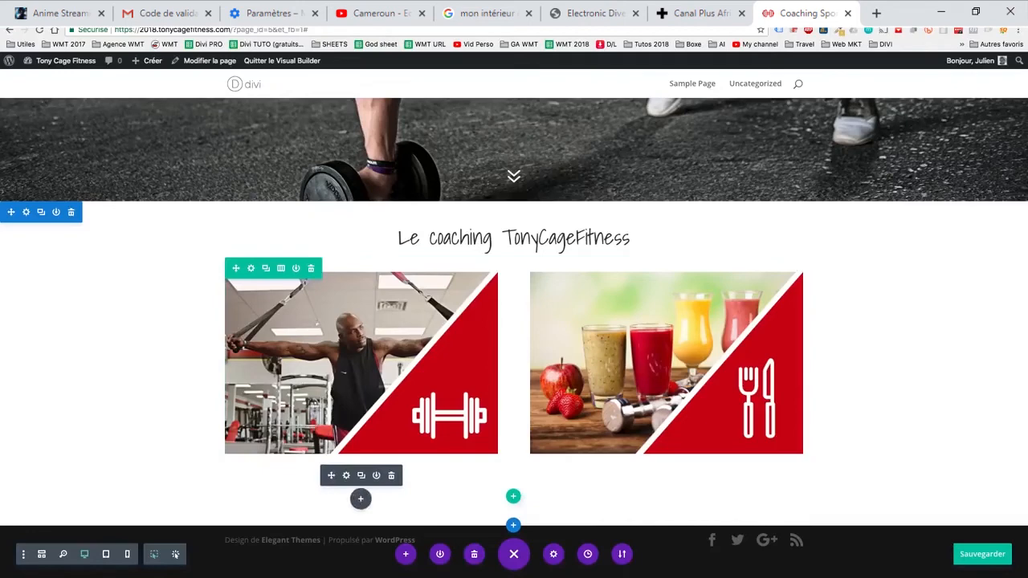
# - Insert a Résumé module below the gym training image and paste the coaching description into its content
pyautogui.click(360, 499)
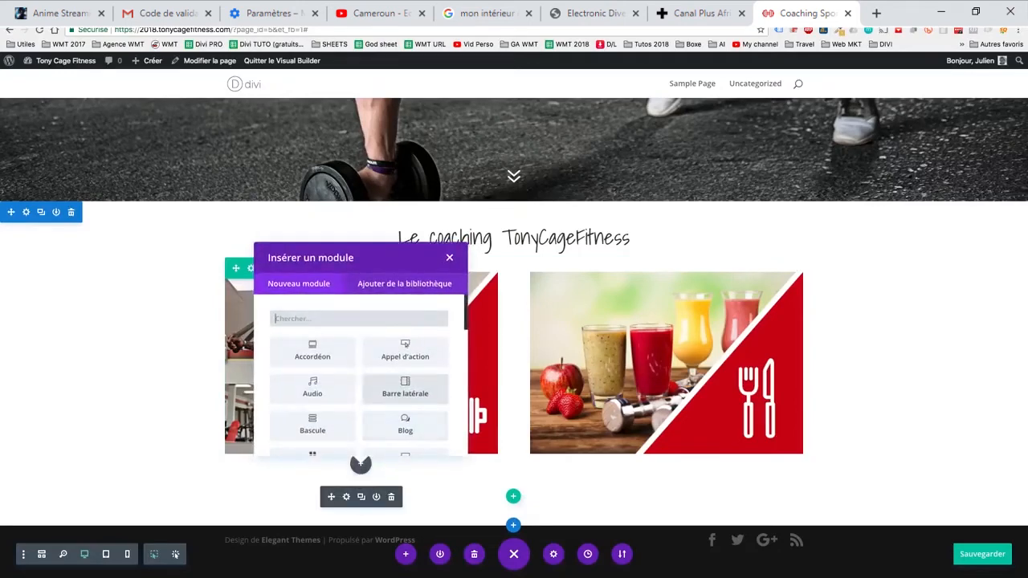
pyautogui.scroll(-10, 404, 389)
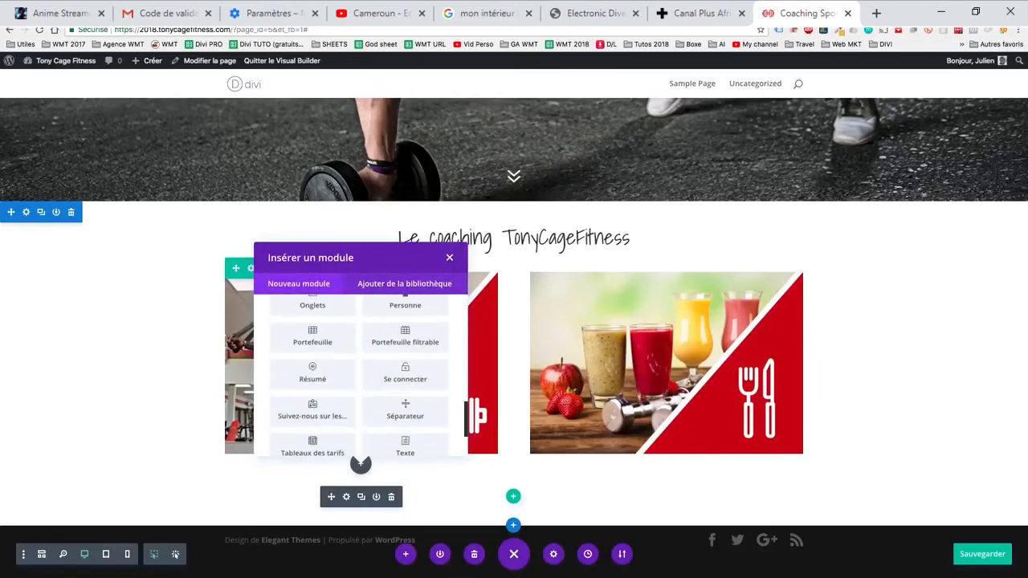
pyautogui.click(313, 336)
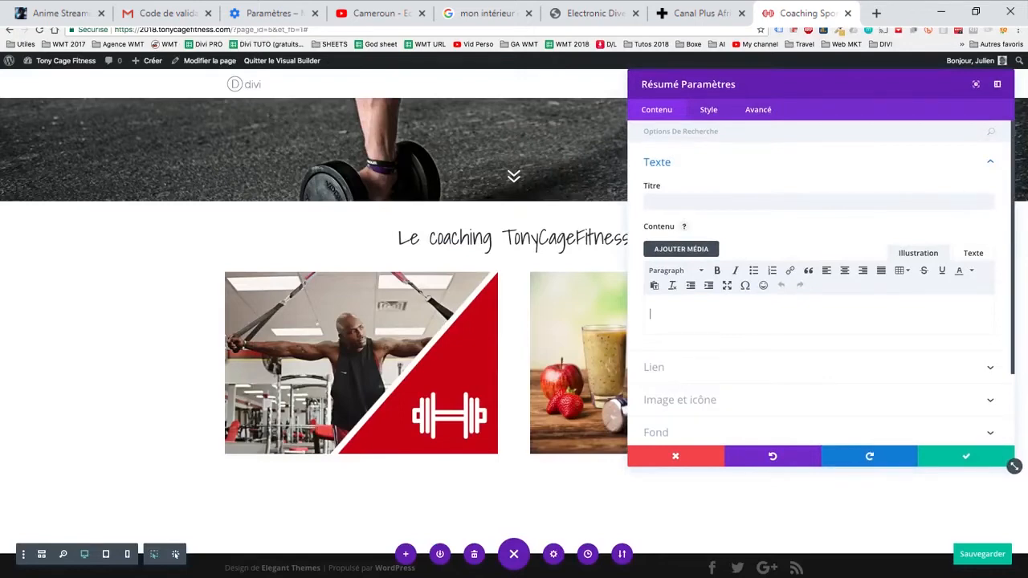
pyautogui.write("Un coaching pour devenir fort, beau et musclé. Je sais y faire pour garder mes élèves motivés, et sur les 265 personnes que j'ai coaché depuis la mise en place de ce système, seules 3 ont abandonné. Tous les autres élèves sont parvenus à leur objectifs.")
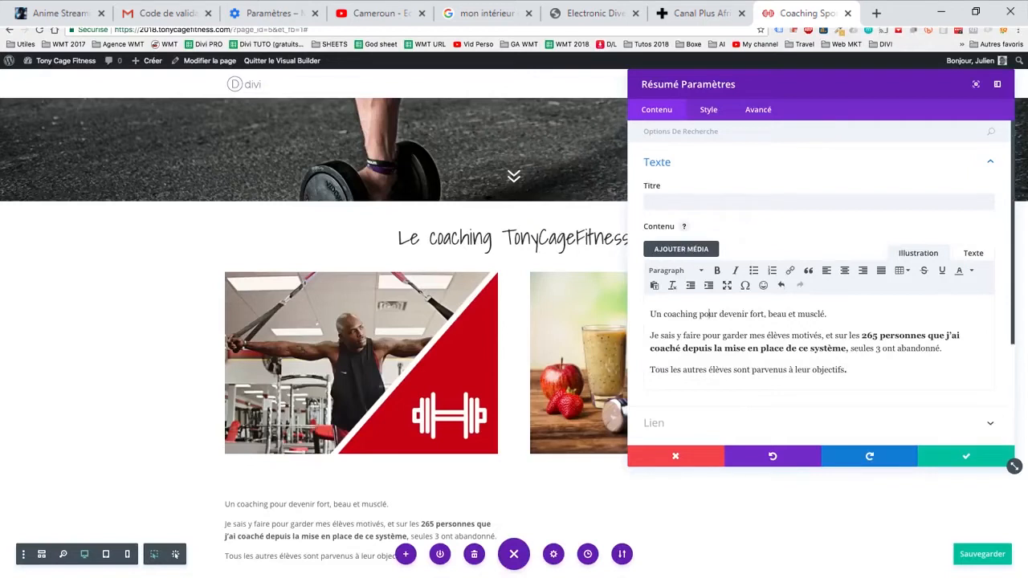
# - Format the word "objectifs" in the last paragraph of the Résumé content as bold and underlined
pyautogui.moveTo(860, 336)
pyautogui.mouseDown()
pyautogui.moveTo(854, 348)
pyautogui.moveTo(832, 348)
pyautogui.moveTo(845, 348)
pyautogui.mouseUp()
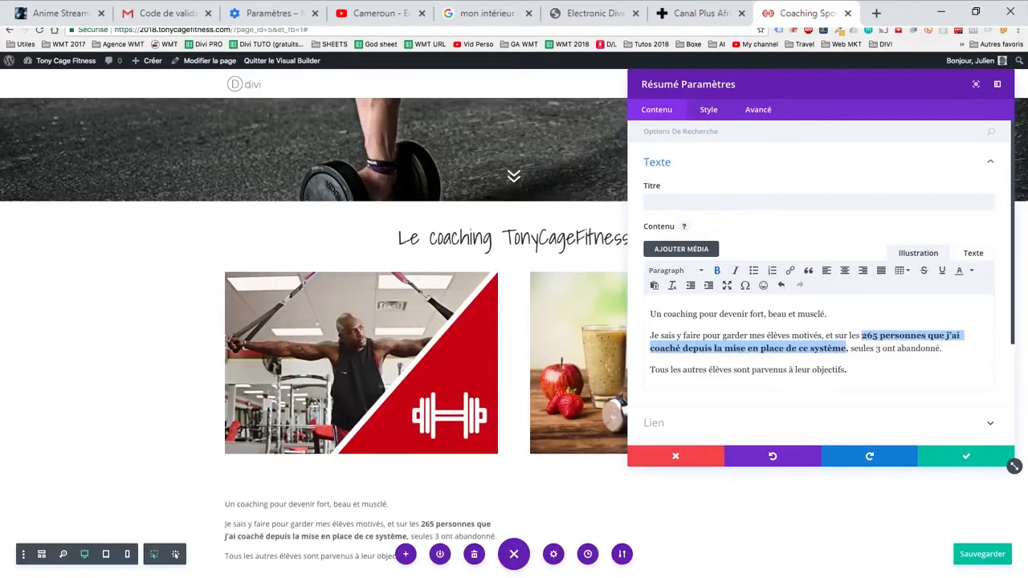
pyautogui.scroll(-1, 822, 277)
pyautogui.doubleClick(823, 341)
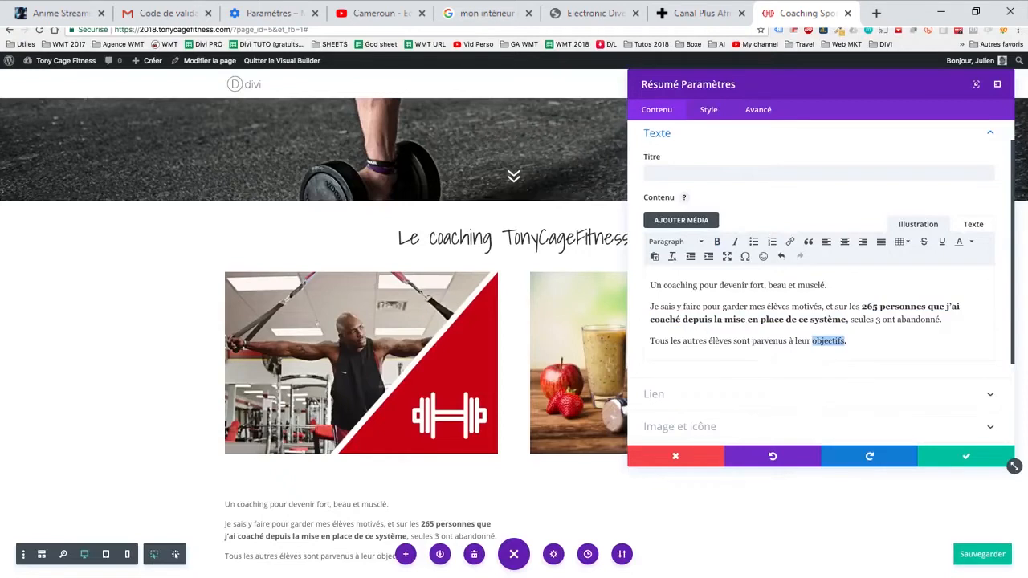
pyautogui.hotkey('ctrl', 'b')
pyautogui.click(854, 341)
# - Title the Résumé module "Coaching Sportif"
pyautogui.click(818, 173)
pyautogui.write('Coach')
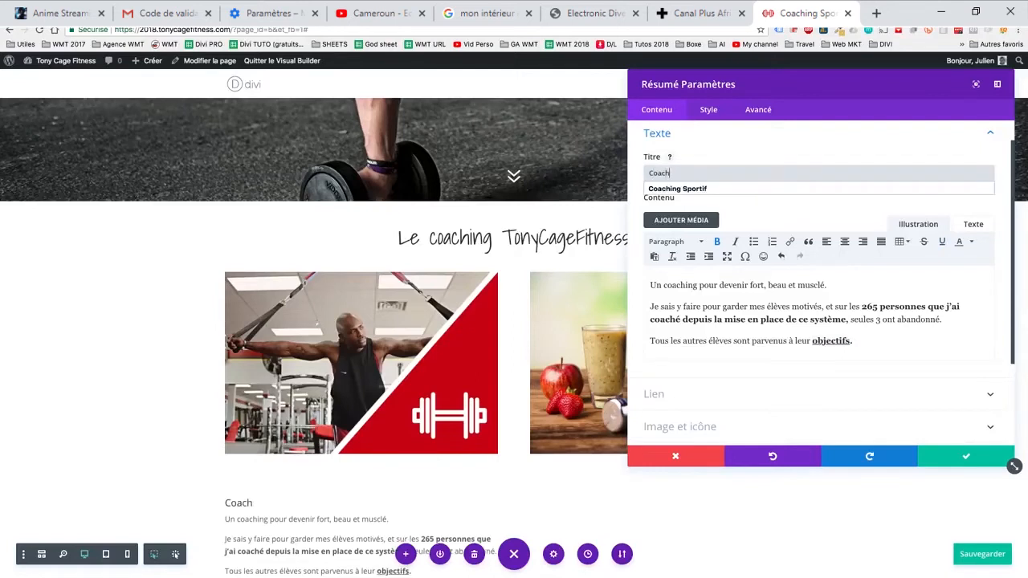
pyautogui.press('Down')
pyautogui.press('Return')
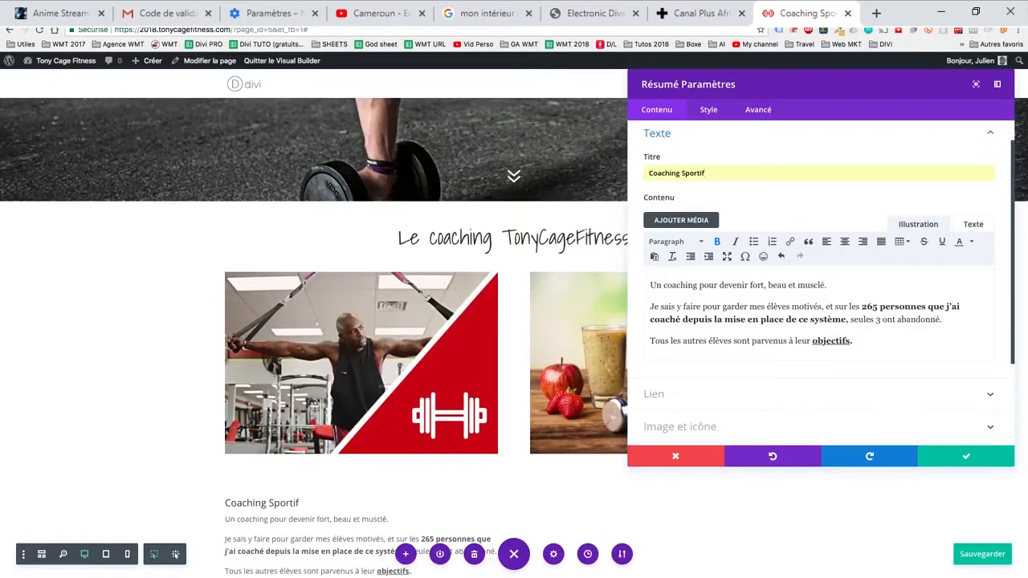
# - Enable the use of an icon instead of an image for the Résumé module
pyautogui.scroll(-1, 314, 337)
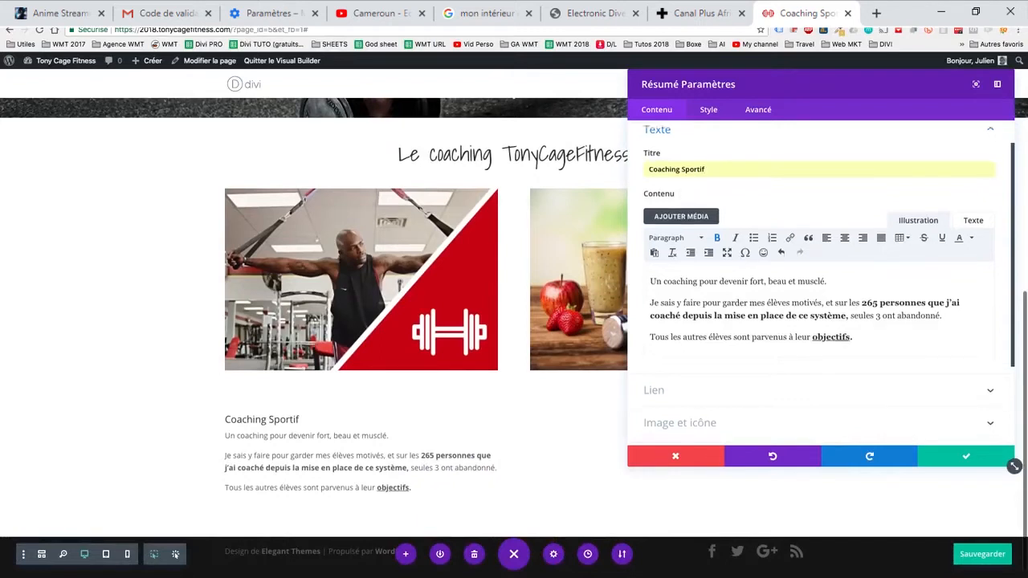
pyautogui.scroll(-1, 1014, 466)
pyautogui.click(680, 383)
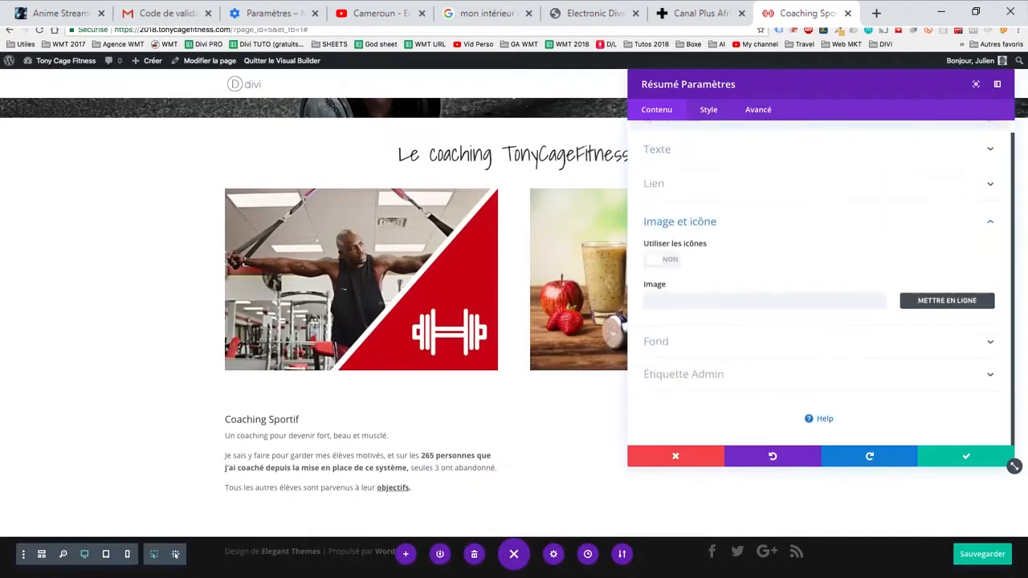
pyautogui.click(662, 259)
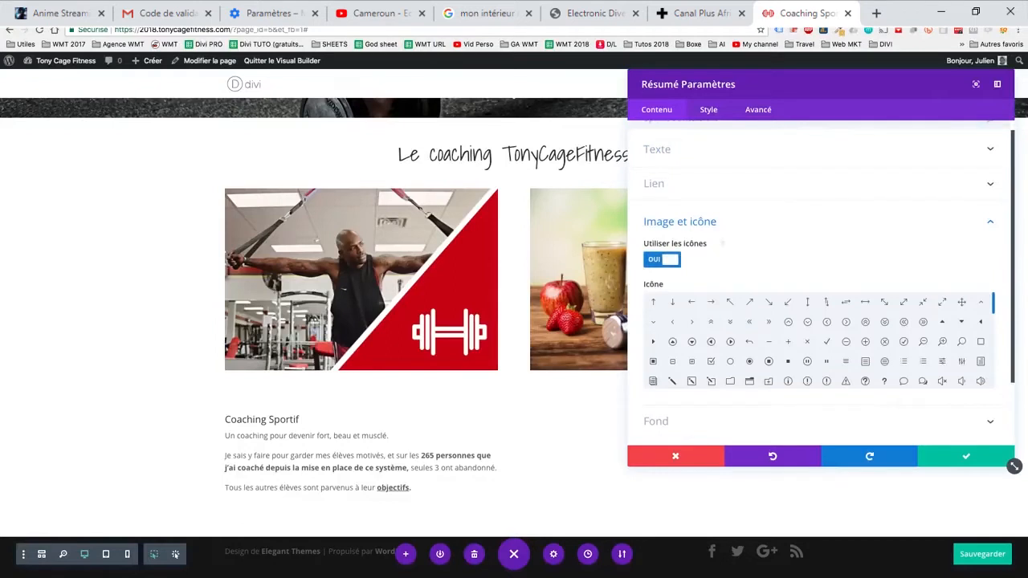
# - Try out the edit, information and paperclip icons on the Résumé module
pyautogui.scroll(-1, 819, 337)
pyautogui.click(711, 373)
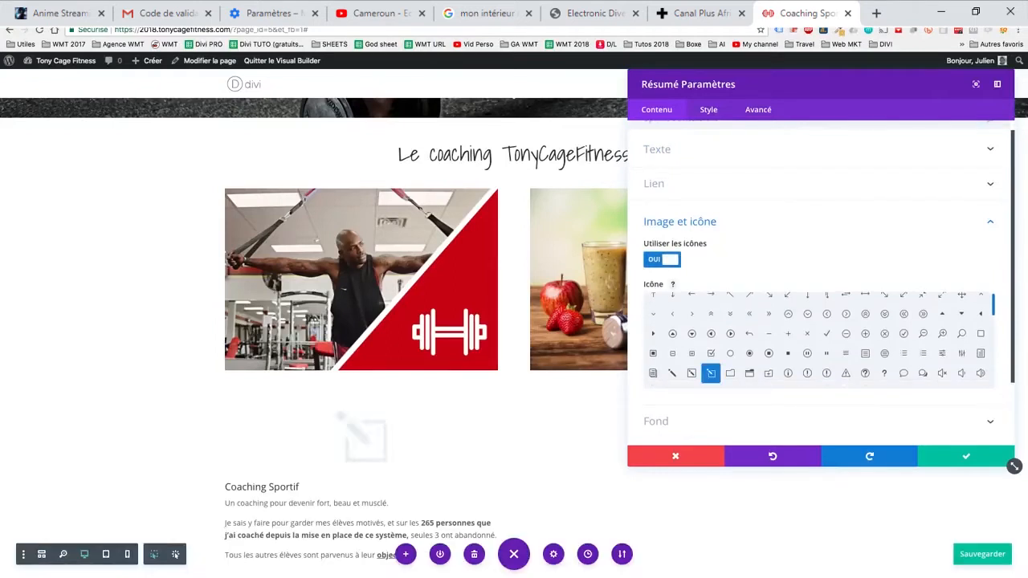
pyautogui.click(788, 373)
pyautogui.scroll(-1, 787, 373)
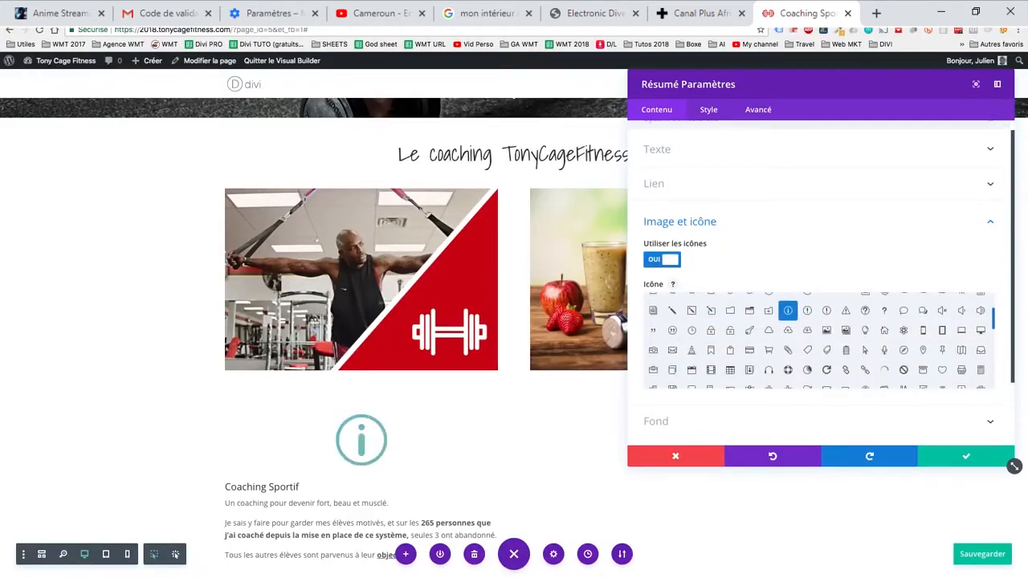
pyautogui.click(787, 346)
pyautogui.scroll(-2, 787, 345)
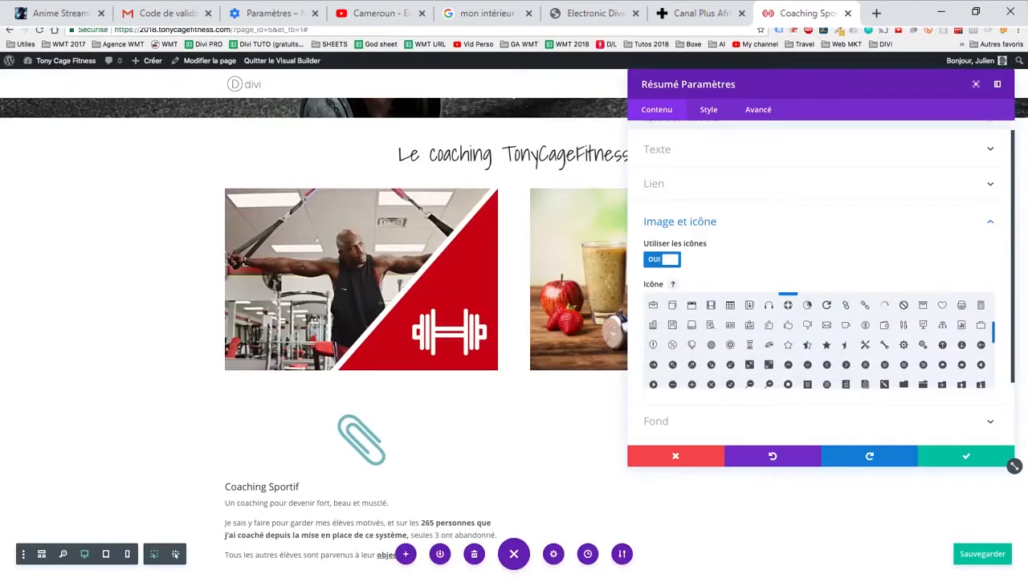
# - Choose the ID badge icon for the Résumé module
pyautogui.scroll(1, 819, 341)
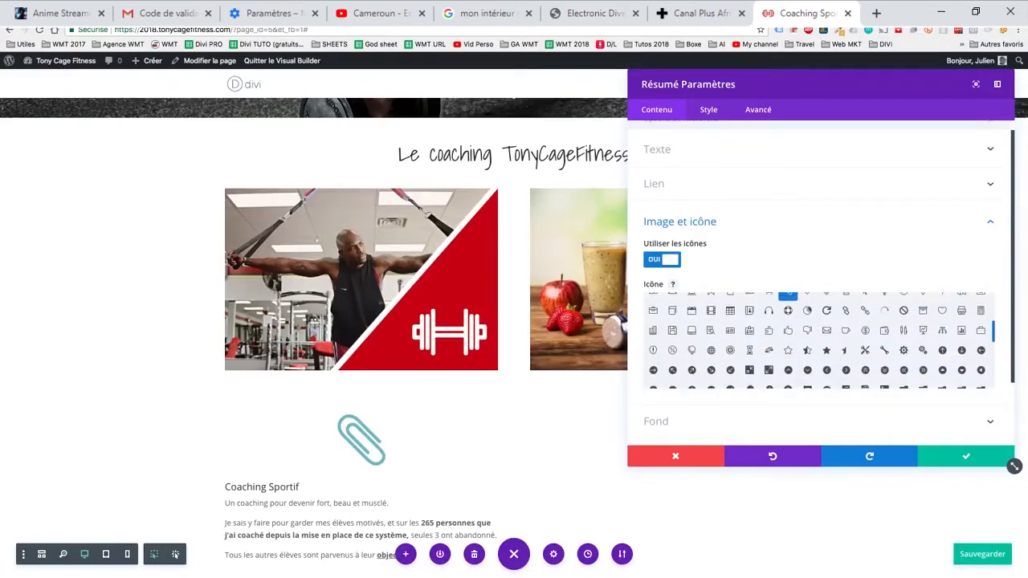
pyautogui.click(730, 330)
pyautogui.click(749, 330)
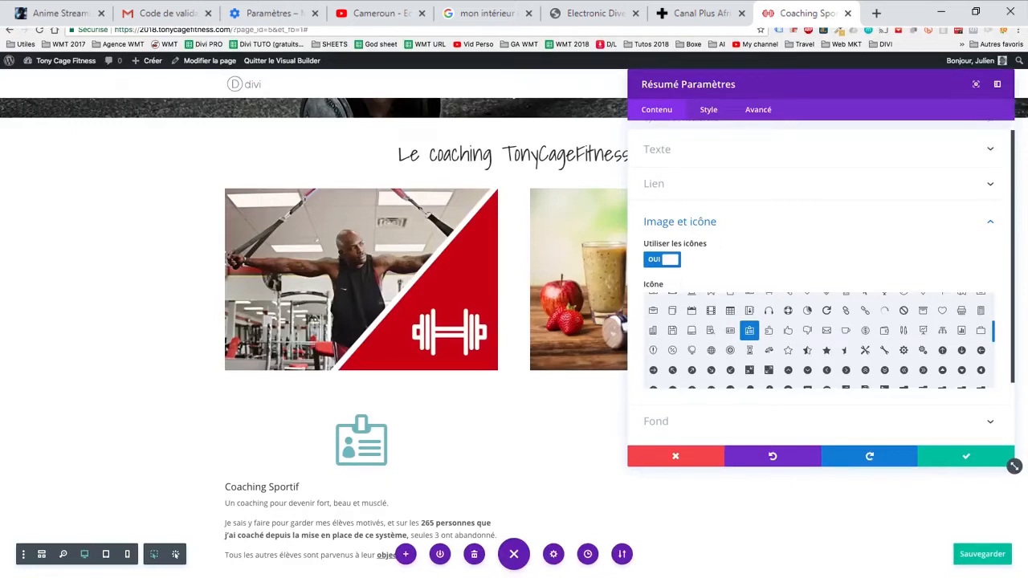
# - Copy the red #cc000e from the "Couleurs TCF" note in Notes and apply it as the Résumé module's icon colour
pyautogui.click(708, 109)
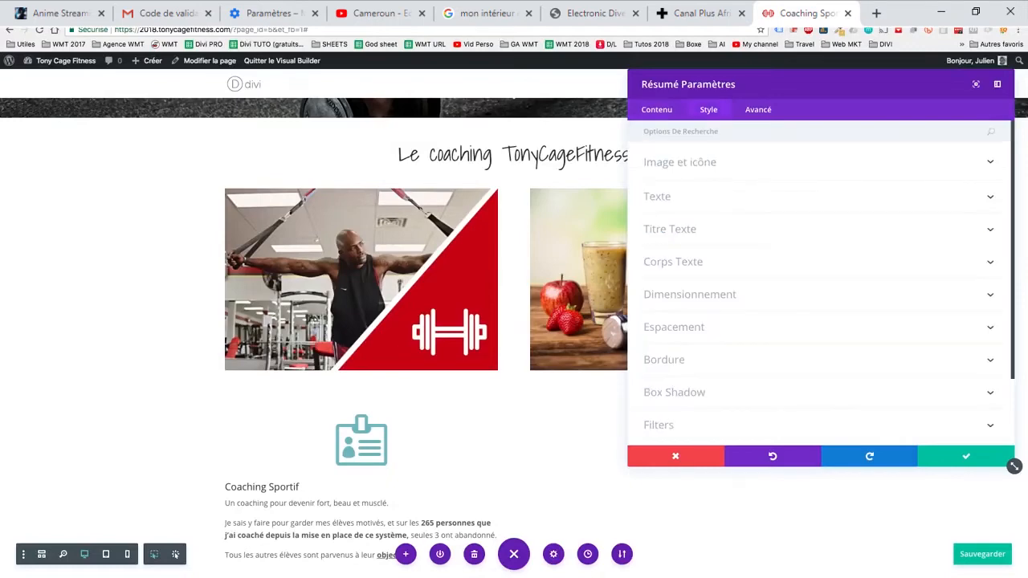
pyautogui.click(679, 163)
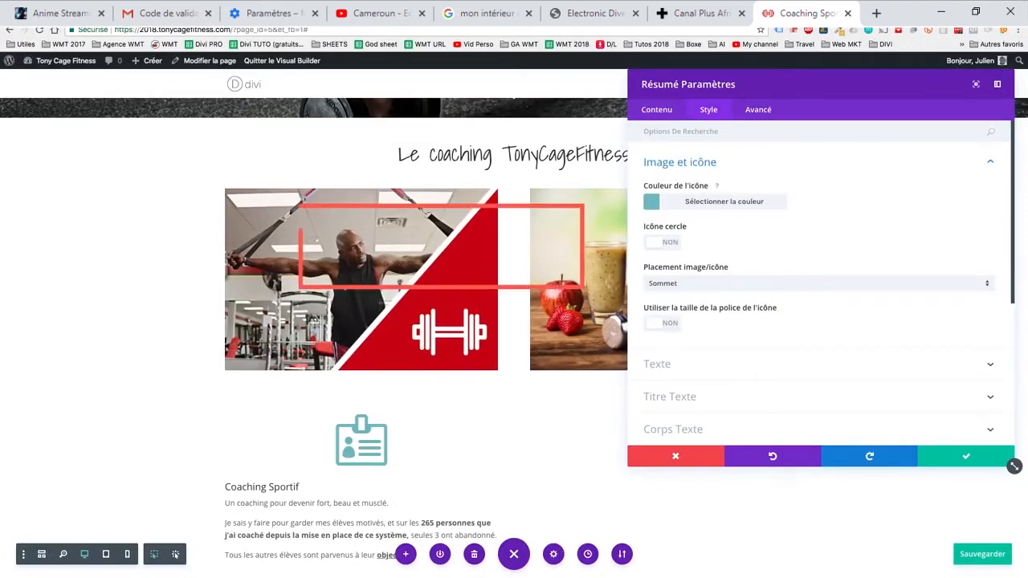
pyautogui.click(715, 201)
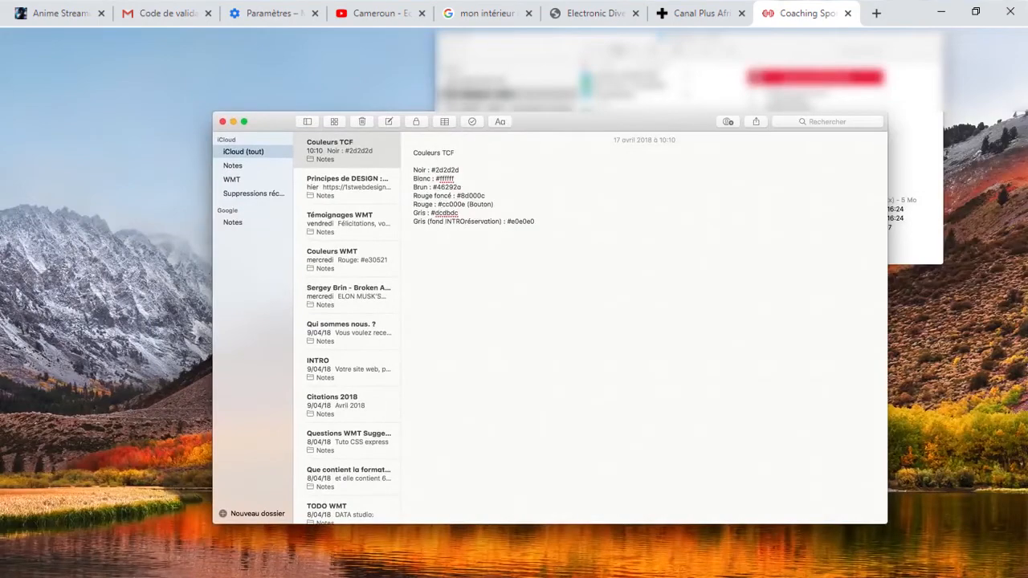
pyautogui.doubleClick(454, 204)
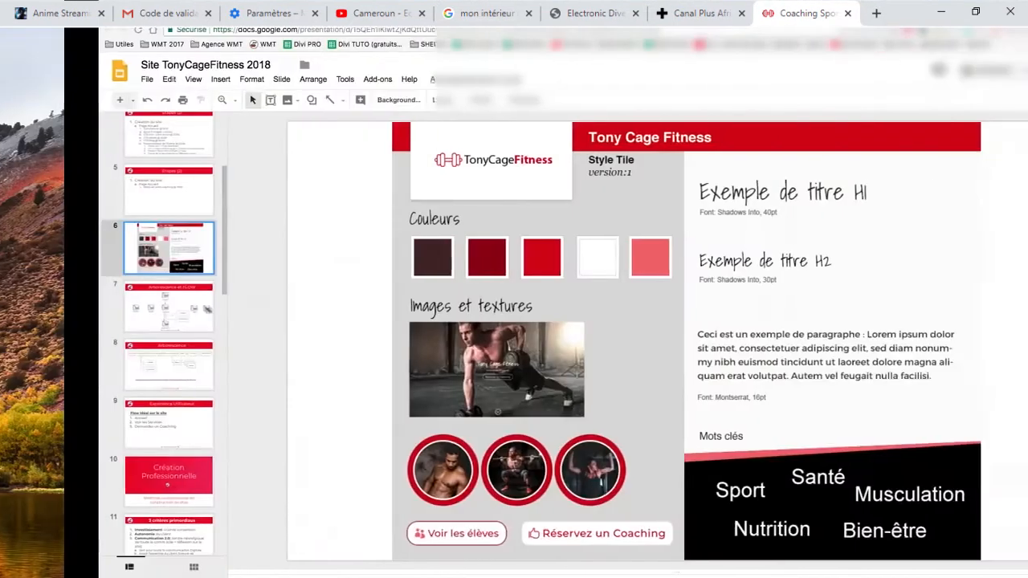
pyautogui.press('Up')
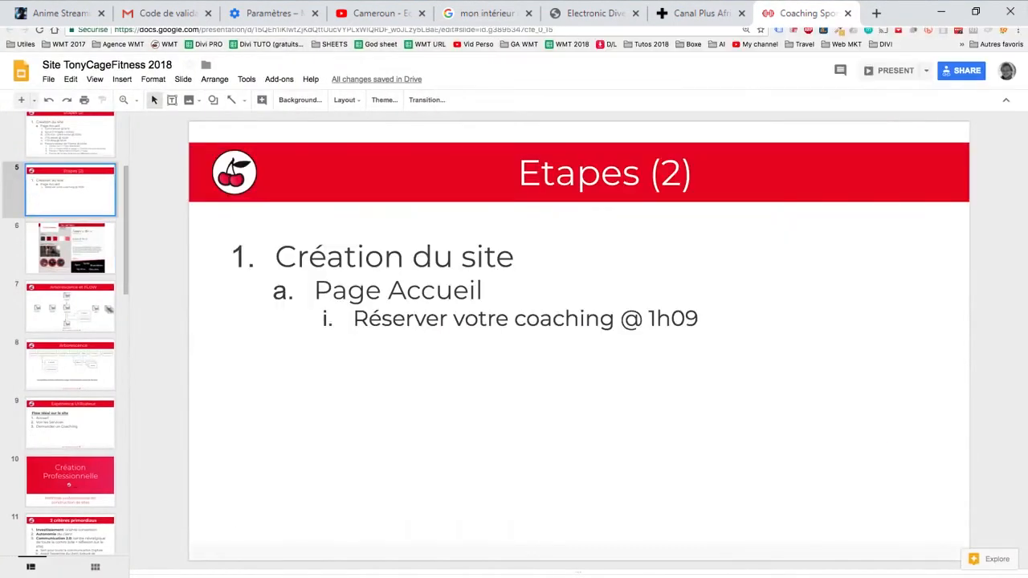
pyautogui.press('Down')
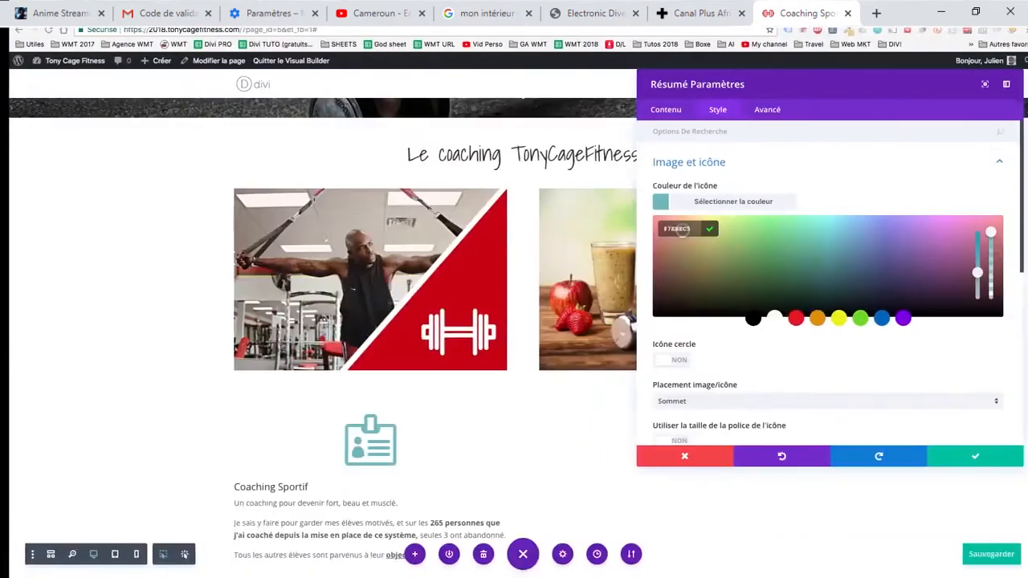
pyautogui.click(723, 202)
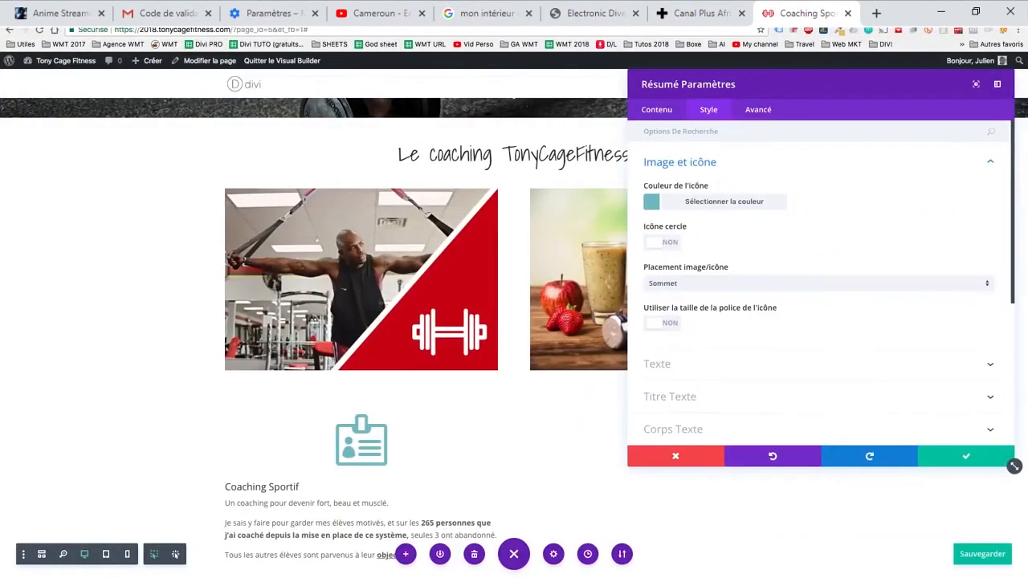
pyautogui.click(723, 201)
pyautogui.hotkey('ctrl', 'a')
pyautogui.write('#cc000e')
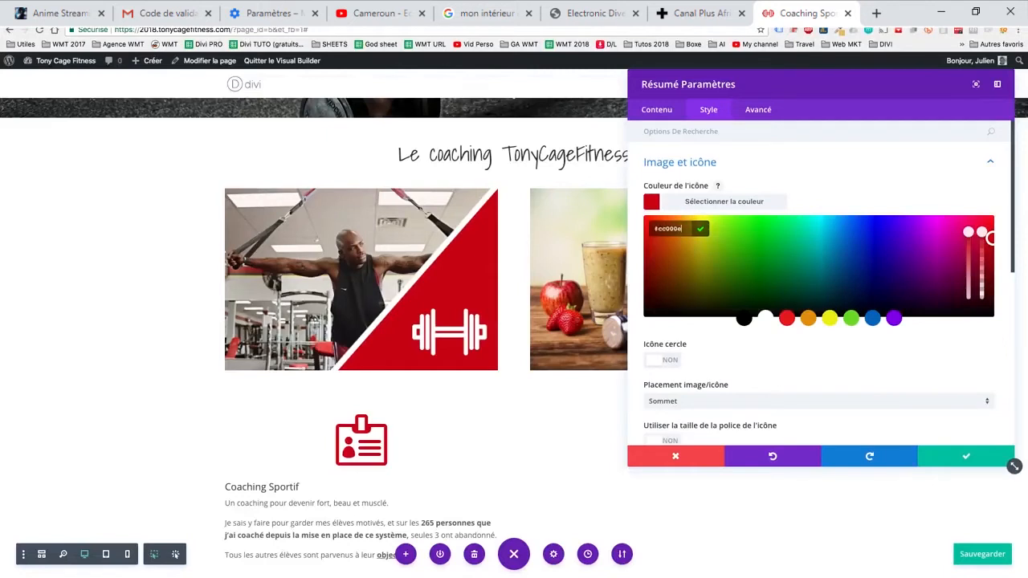
# - Try a circle behind the icon, testing red, white, black and blue fills before adjusting the fill to #098fbc
pyautogui.scroll(-2, 819, 281)
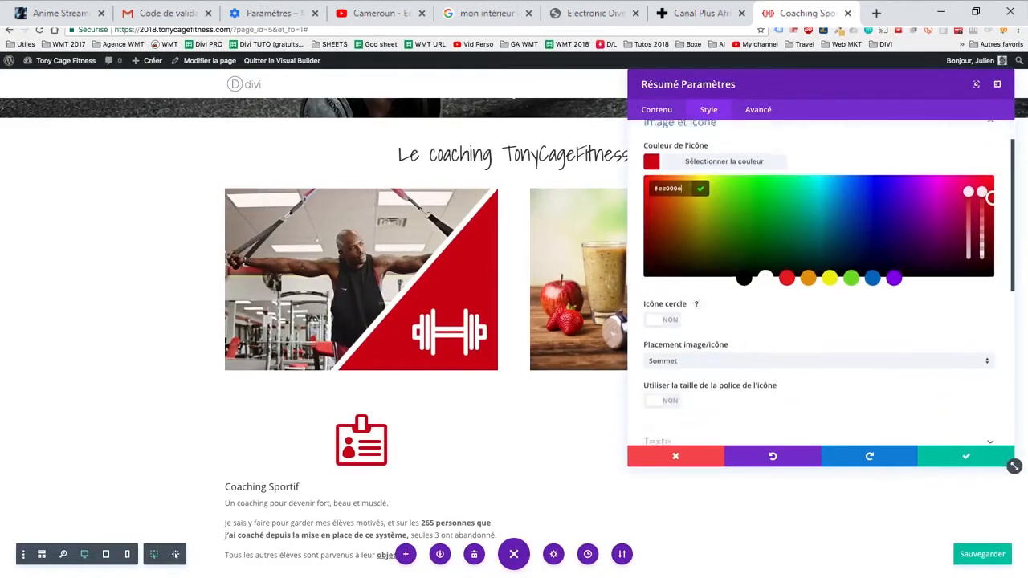
pyautogui.click(661, 306)
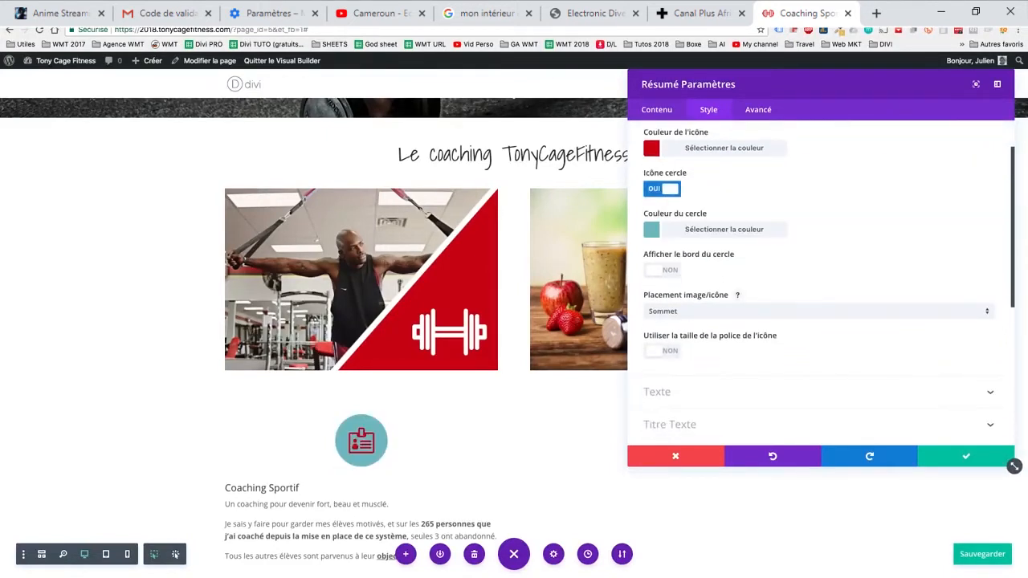
pyautogui.click(651, 230)
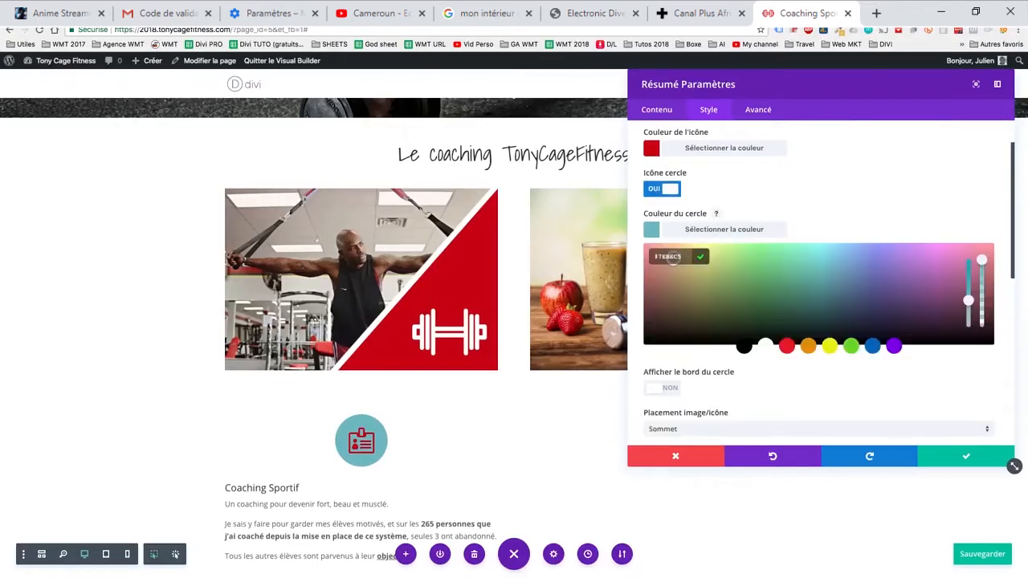
pyautogui.click(787, 346)
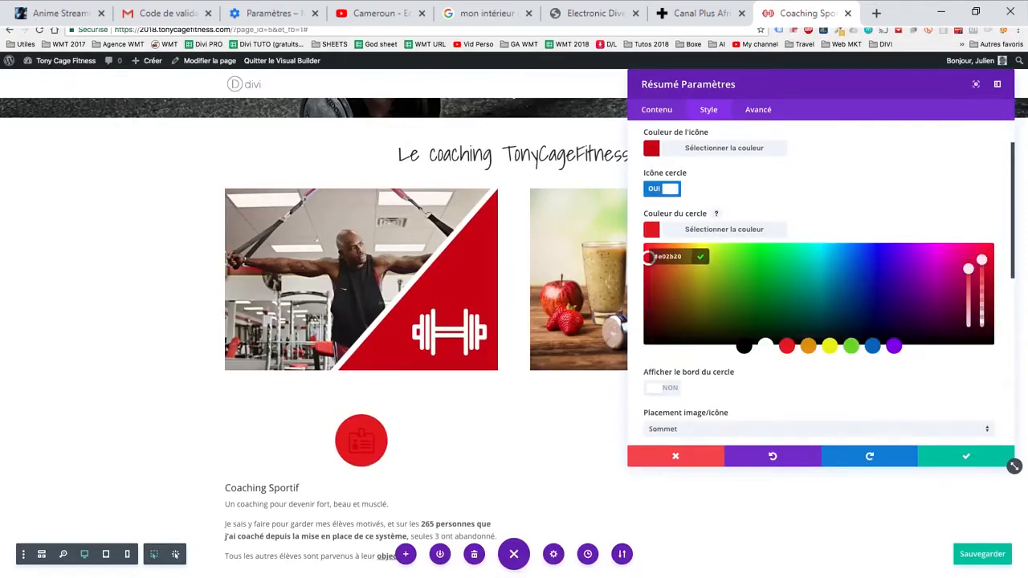
pyautogui.click(765, 346)
pyautogui.click(745, 346)
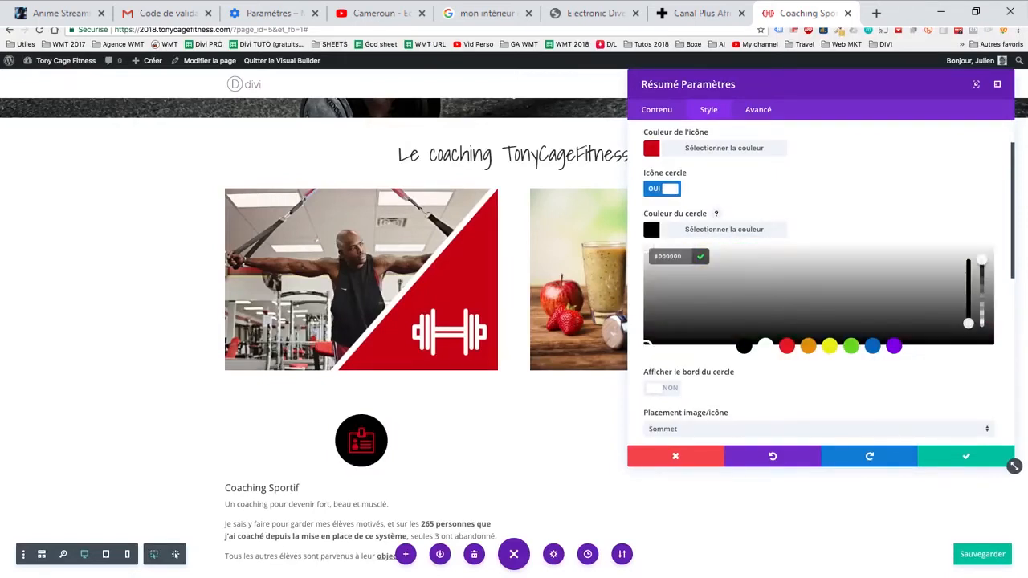
pyautogui.click(872, 346)
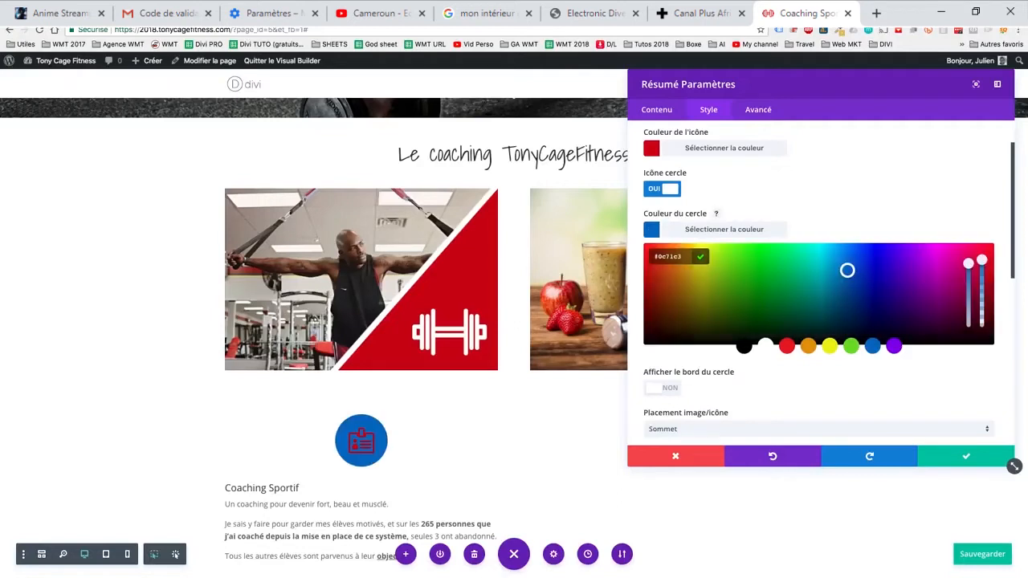
pyautogui.moveTo(847, 271)
pyautogui.mouseDown()
pyautogui.moveTo(826, 298)
pyautogui.moveTo(835, 273)
pyautogui.mouseUp()
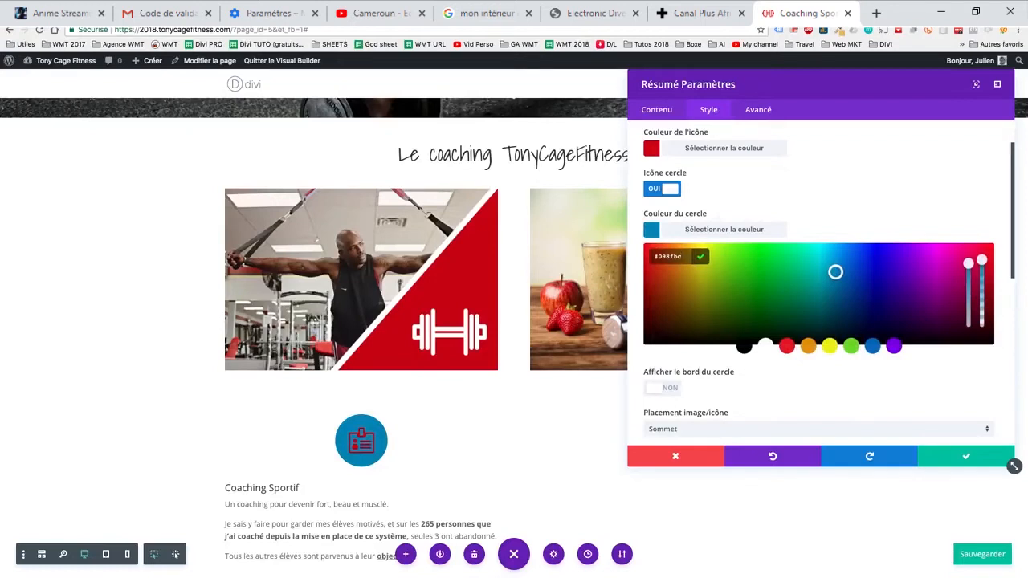
# - Try a circle border coloured #cc000e around a fully transparent circle fill, then turn the icon circle off
pyautogui.click(660, 388)
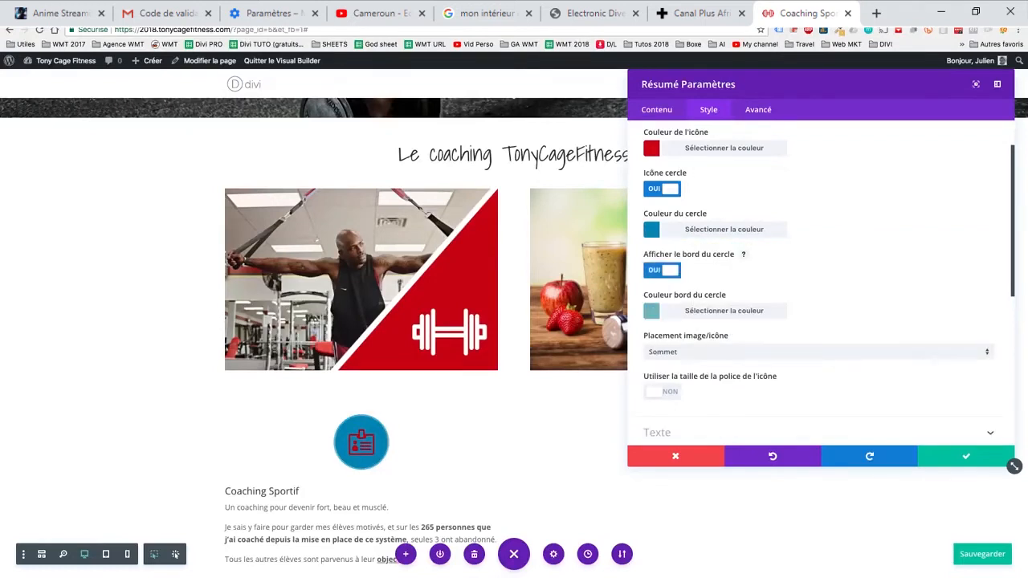
pyautogui.click(713, 229)
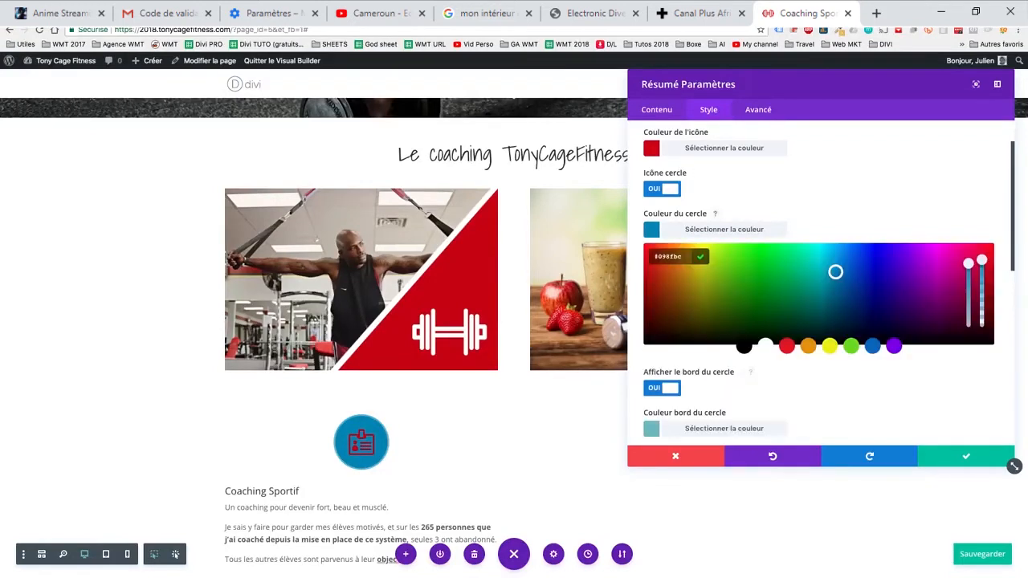
pyautogui.moveTo(981, 259); pyautogui.dragTo(981, 325)
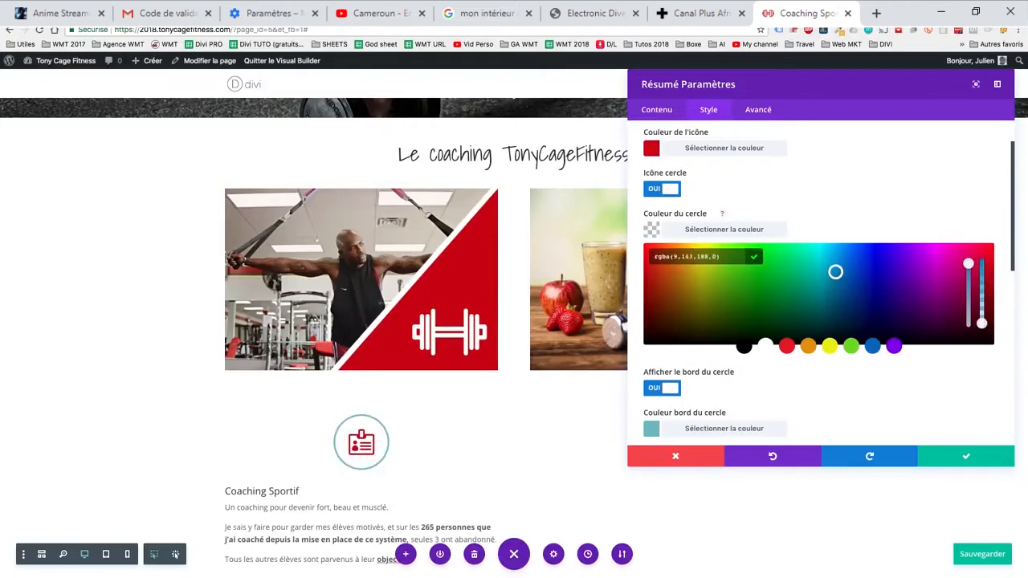
pyautogui.click(1000, 359)
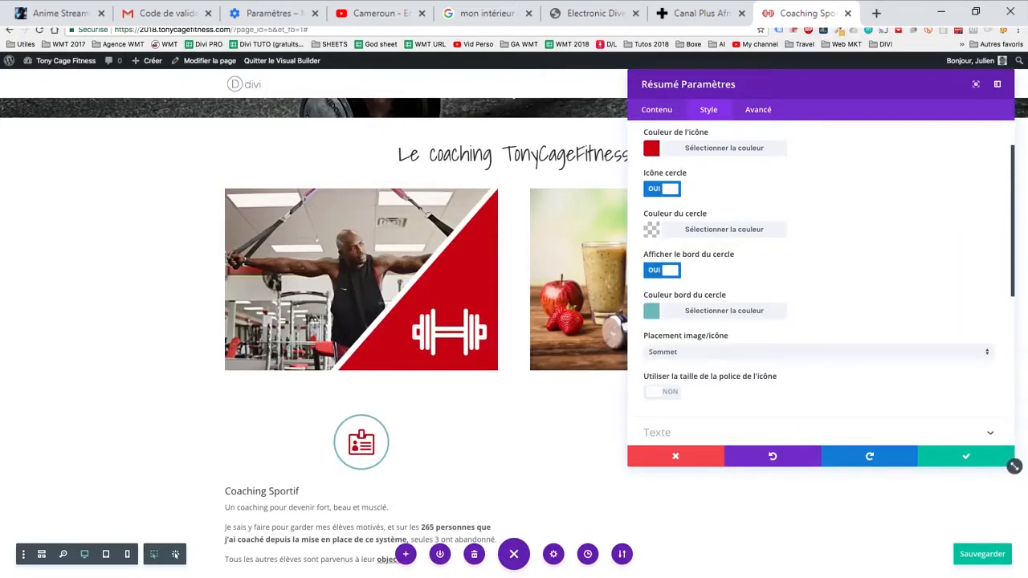
pyautogui.click(690, 311)
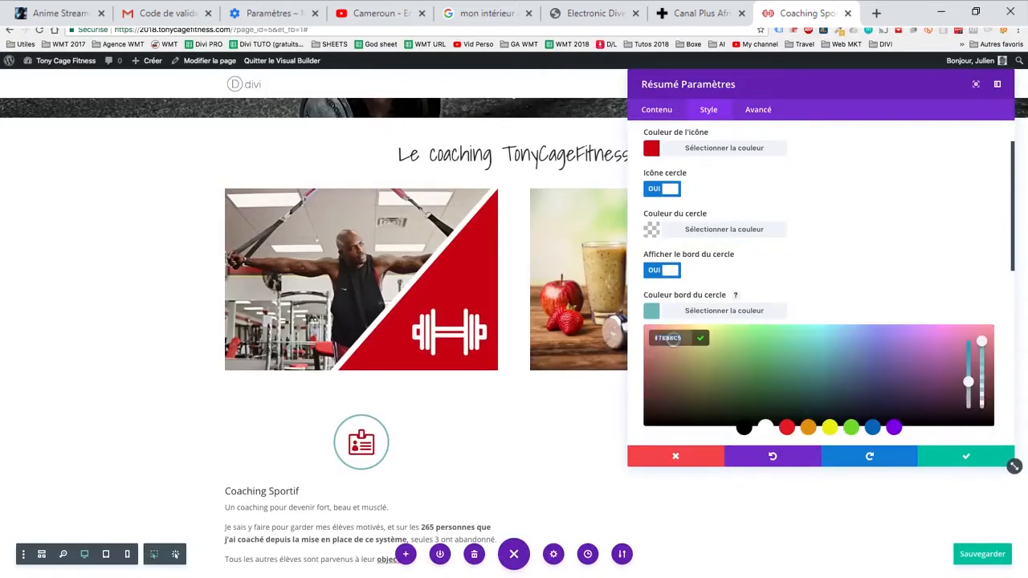
pyautogui.write('#cc000e')
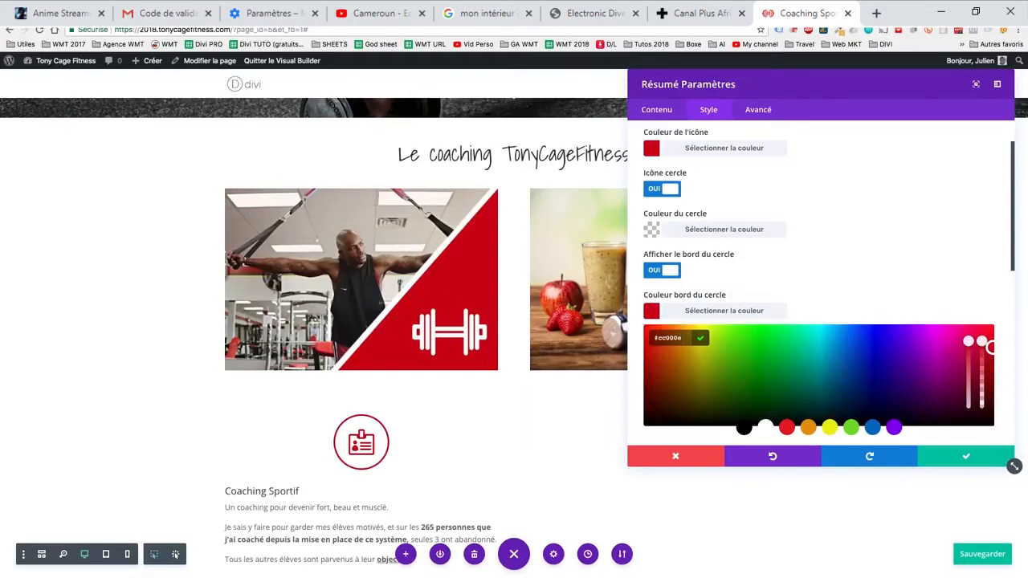
pyautogui.click(661, 189)
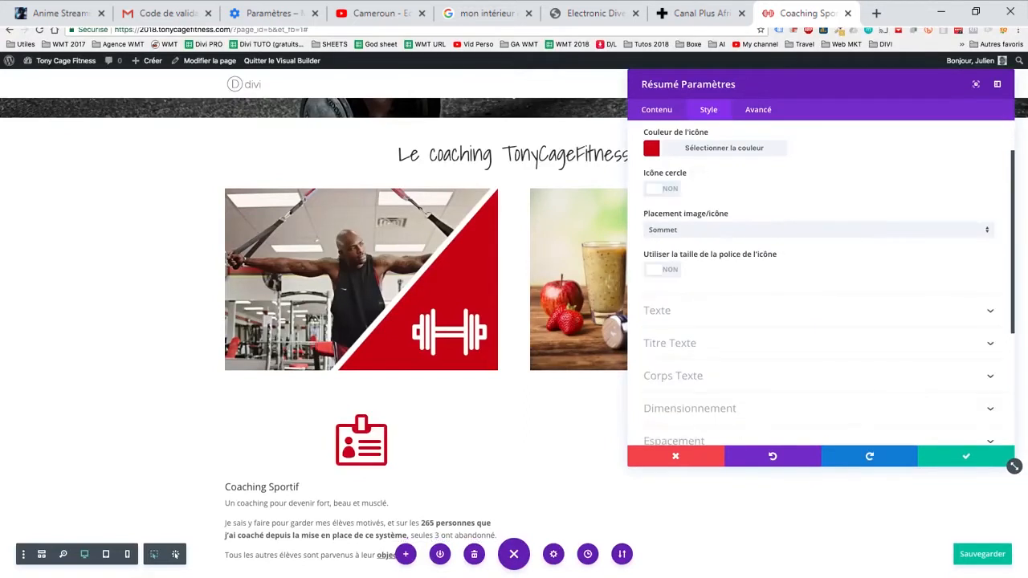
# - Try the Gauche placement for the Résumé module's icon, then set the placement back to Sommet
pyautogui.click(754, 230)
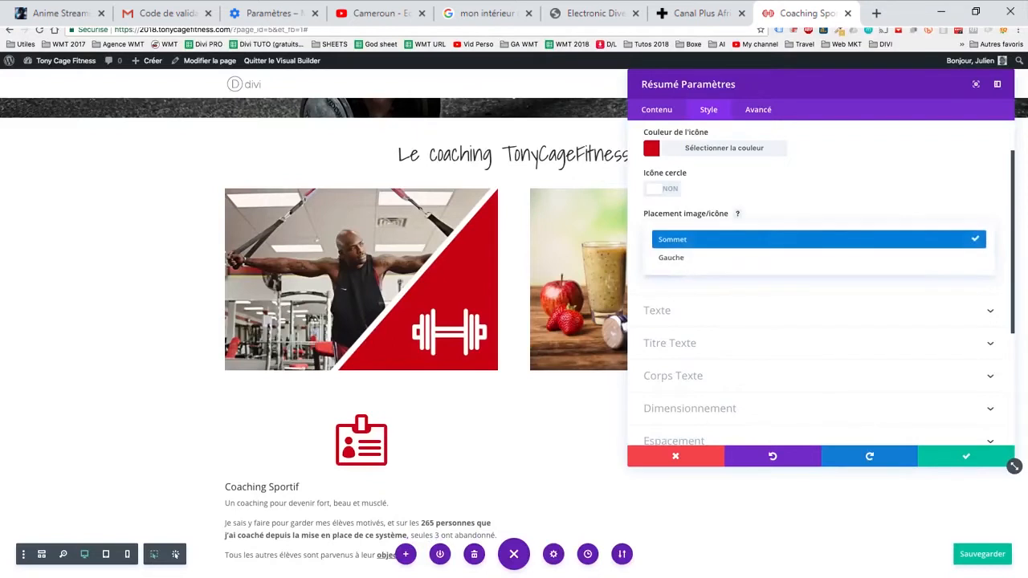
pyautogui.click(673, 258)
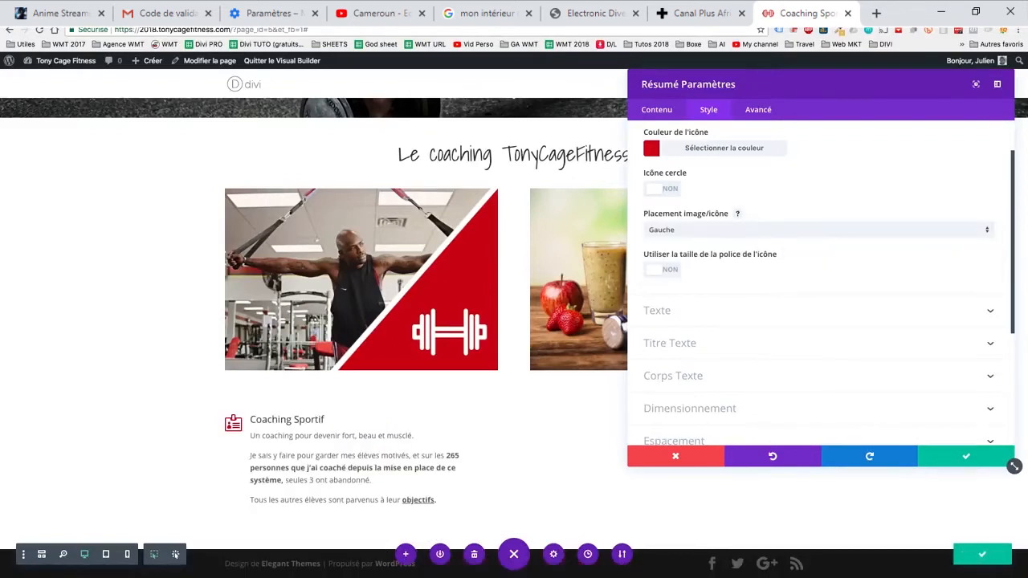
pyautogui.click(755, 229)
pyautogui.click(666, 236)
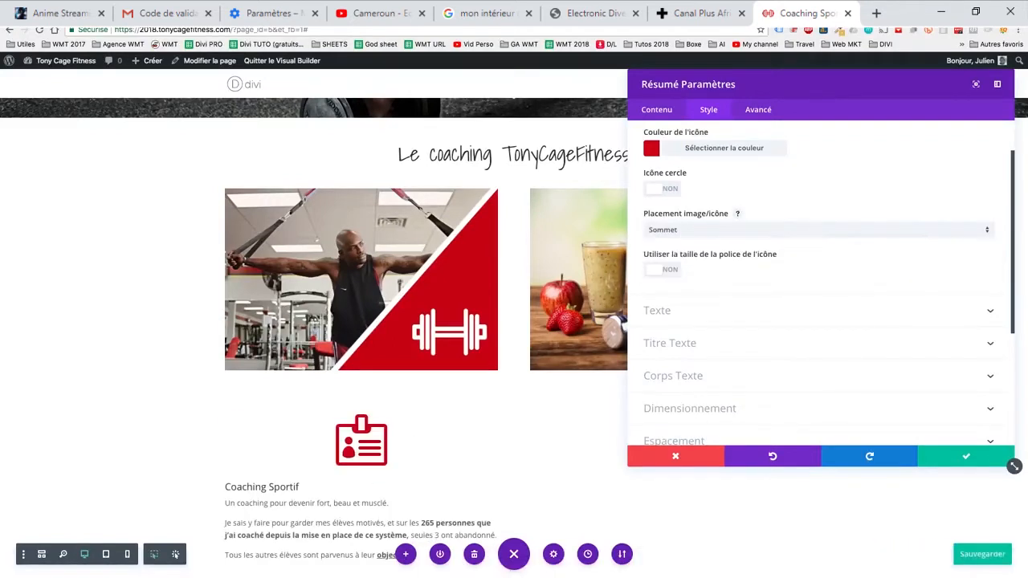
# - Enable the custom icon font size for the Résumé module and set it to 66px
pyautogui.click(662, 269)
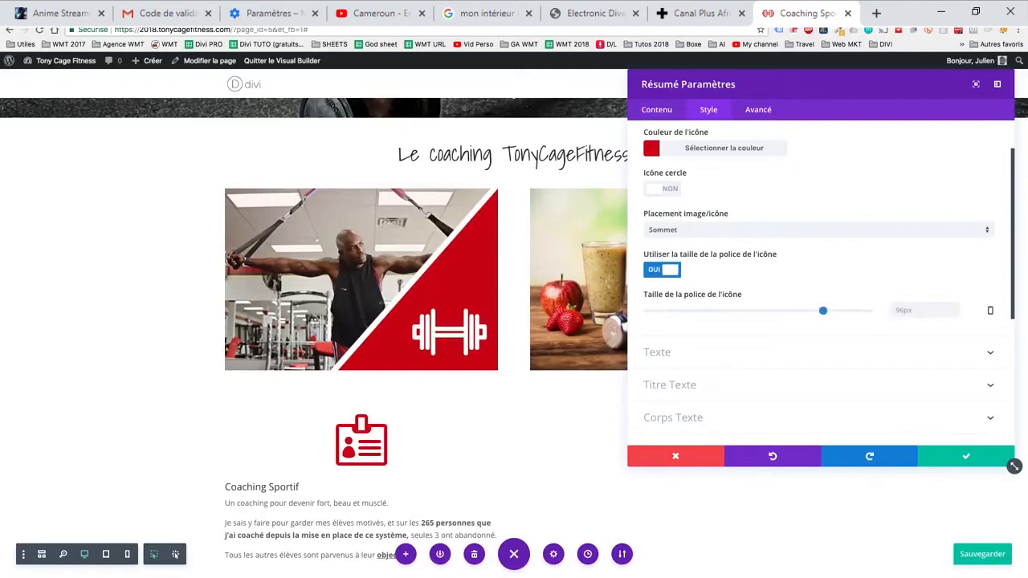
pyautogui.moveTo(822, 310); pyautogui.dragTo(767, 310)
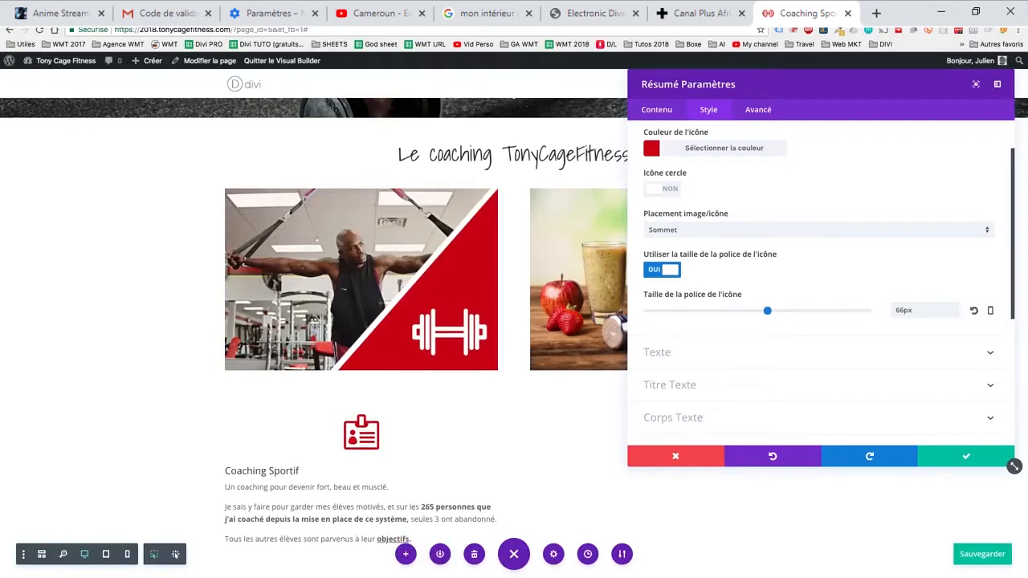
# - Centre the Résumé module's text orientation and save the module's settings
pyautogui.scroll(-1, 819, 281)
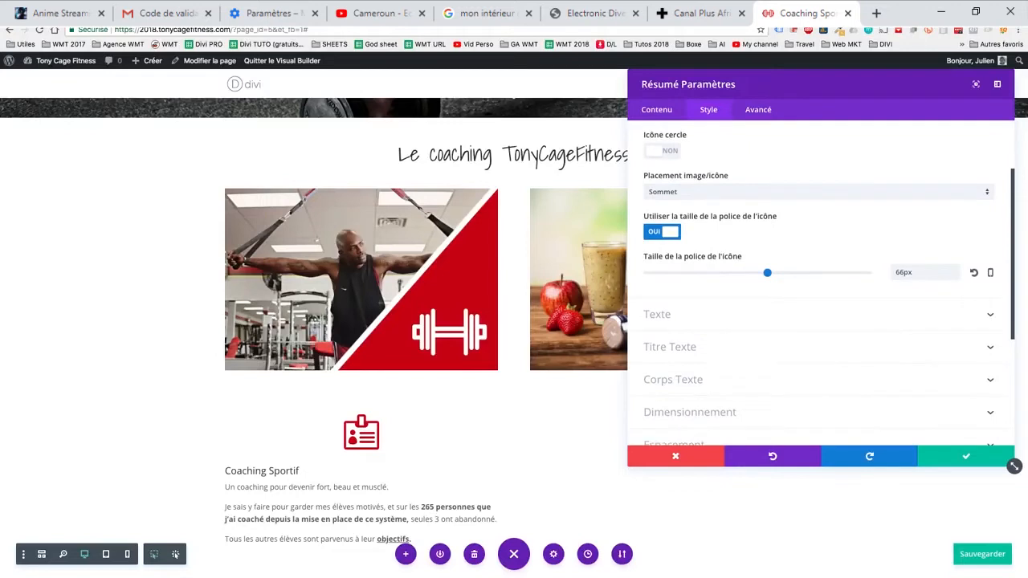
pyautogui.scroll(-2, 758, 265)
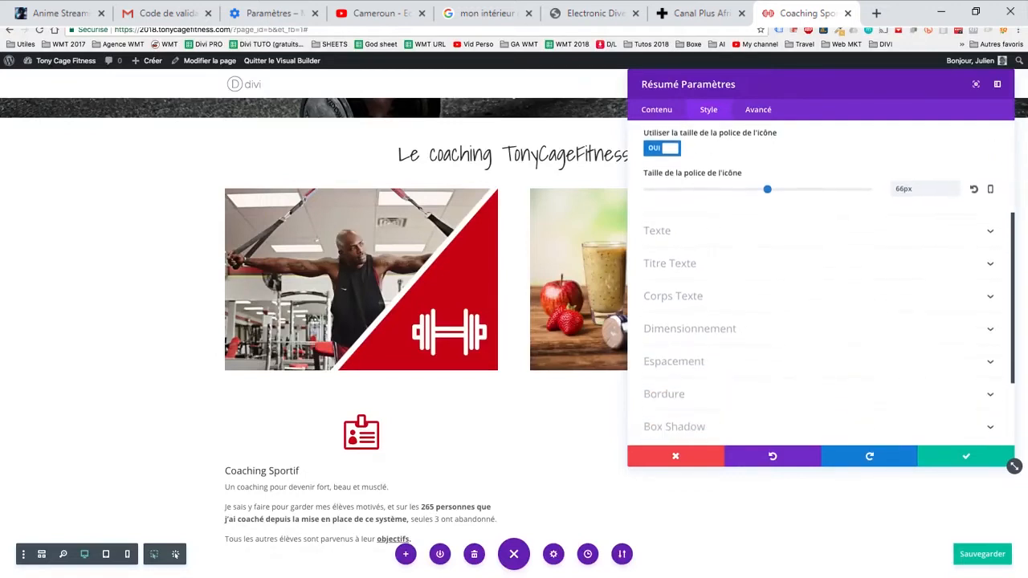
pyautogui.click(759, 229)
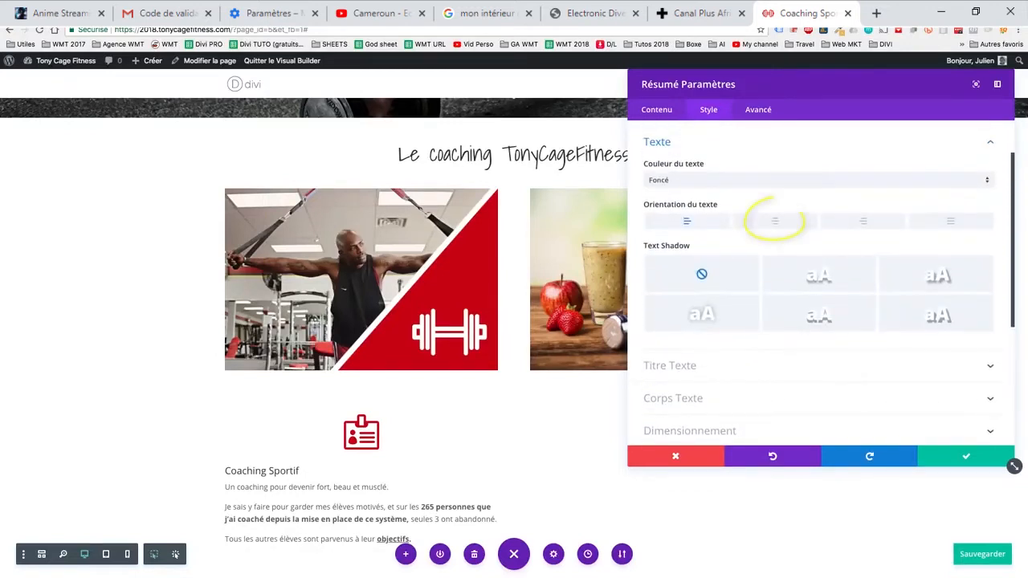
pyautogui.click(775, 220)
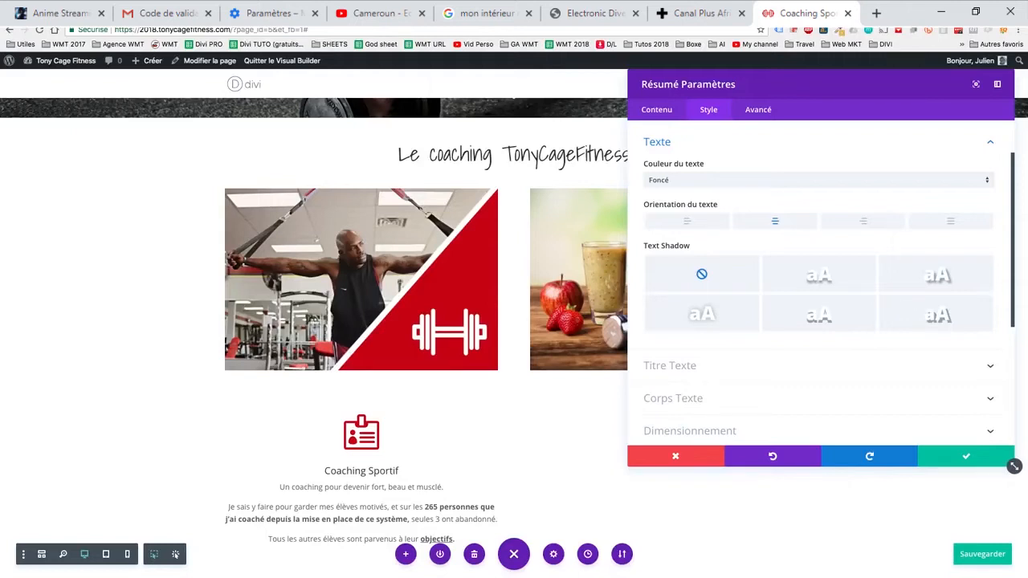
pyautogui.scroll(-2, 1013, 466)
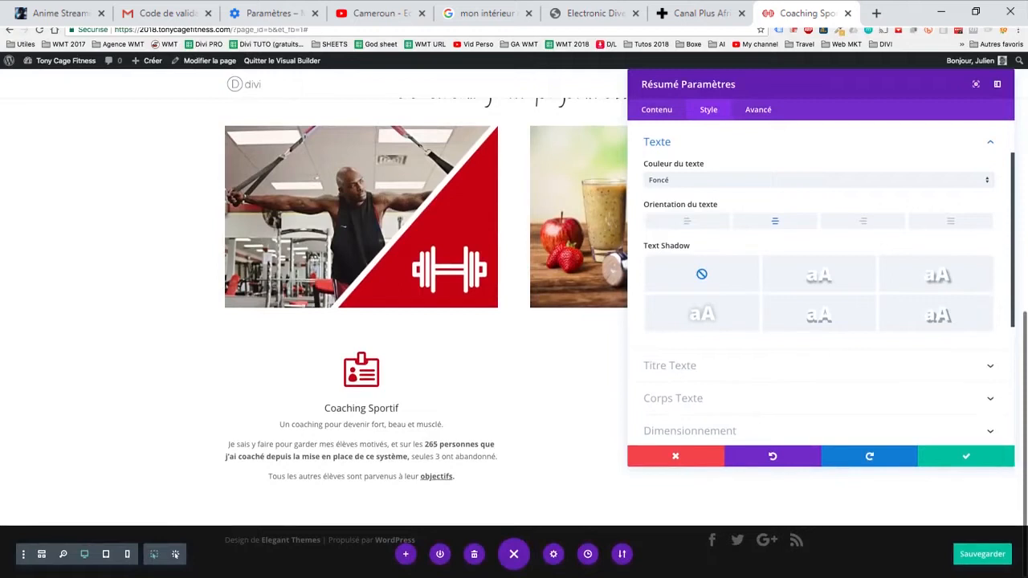
pyautogui.click(966, 456)
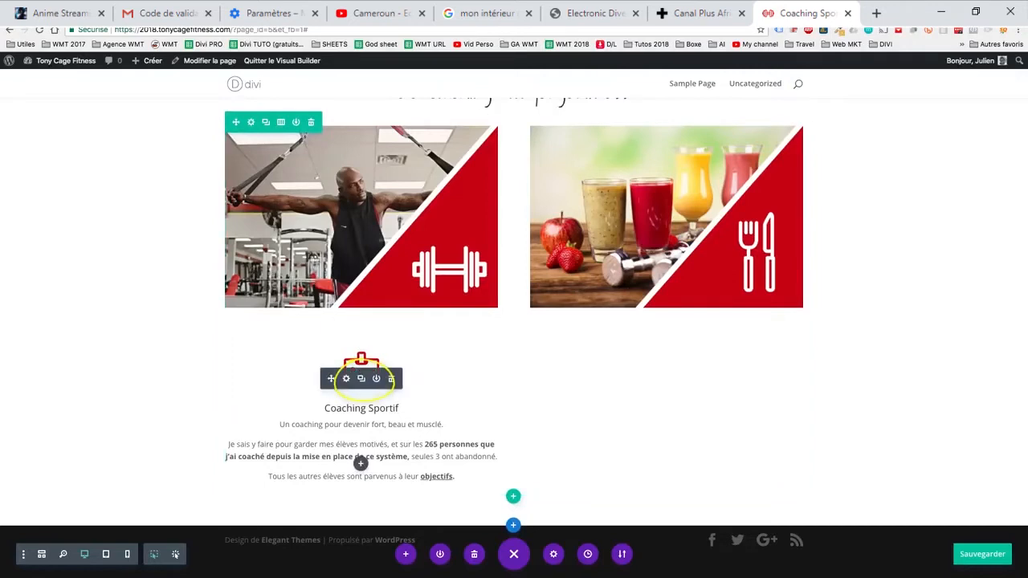
# - Duplicate the Coaching Sportif Résumé module and place the copy beneath the fruit juice image in the second column
pyautogui.click(363, 379)
pyautogui.moveTo(364, 380); pyautogui.dragTo(364, 382)
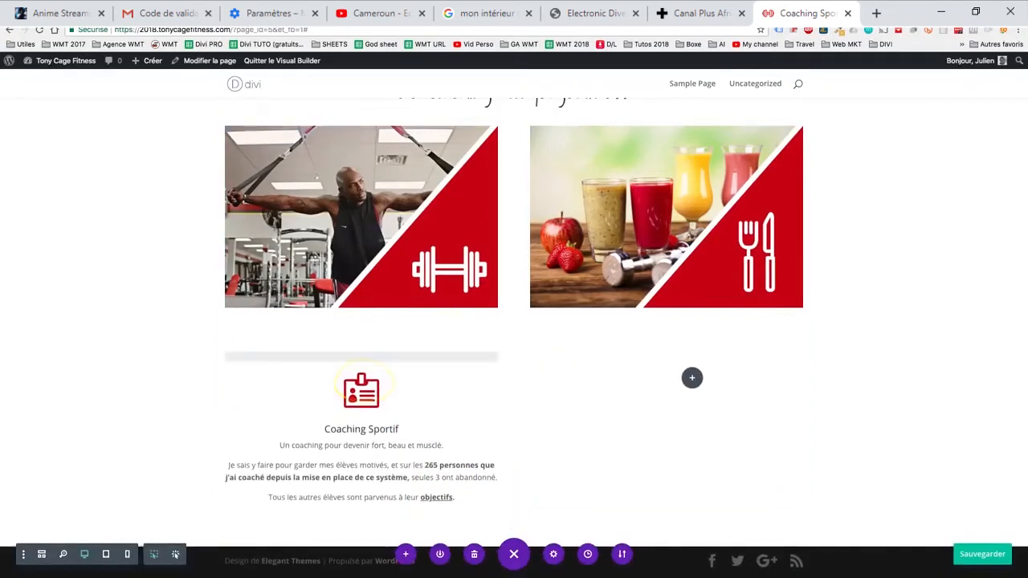
pyautogui.moveTo(691, 377)
pyautogui.mouseDown()
pyautogui.moveTo(724, 445)
pyautogui.moveTo(682, 479)
pyautogui.moveTo(640, 342)
pyautogui.moveTo(791, 496)
pyautogui.moveTo(683, 314)
pyautogui.moveTo(690, 305)
pyautogui.moveTo(698, 386)
pyautogui.mouseUp()
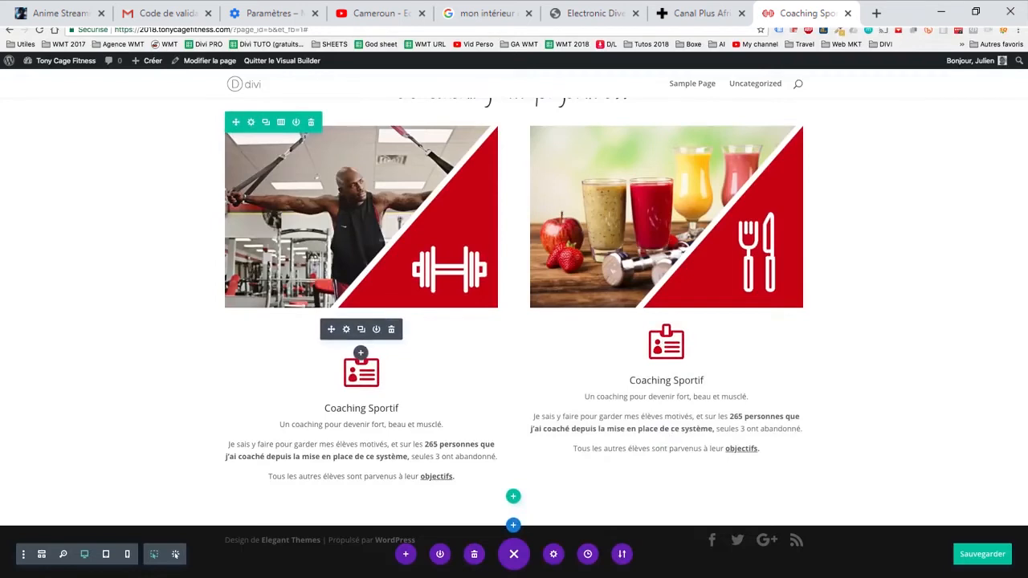
pyautogui.scroll(1, 361, 353)
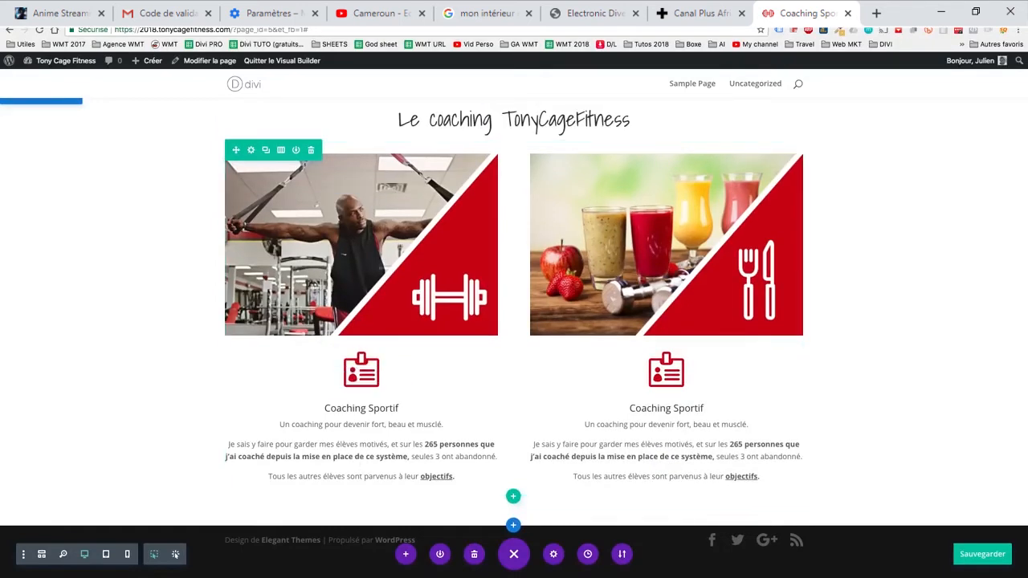
# - Try top inner margins of 10 and 50 on the Résumé module under the gym image, then clear the value and discard the changes
pyautogui.click(346, 378)
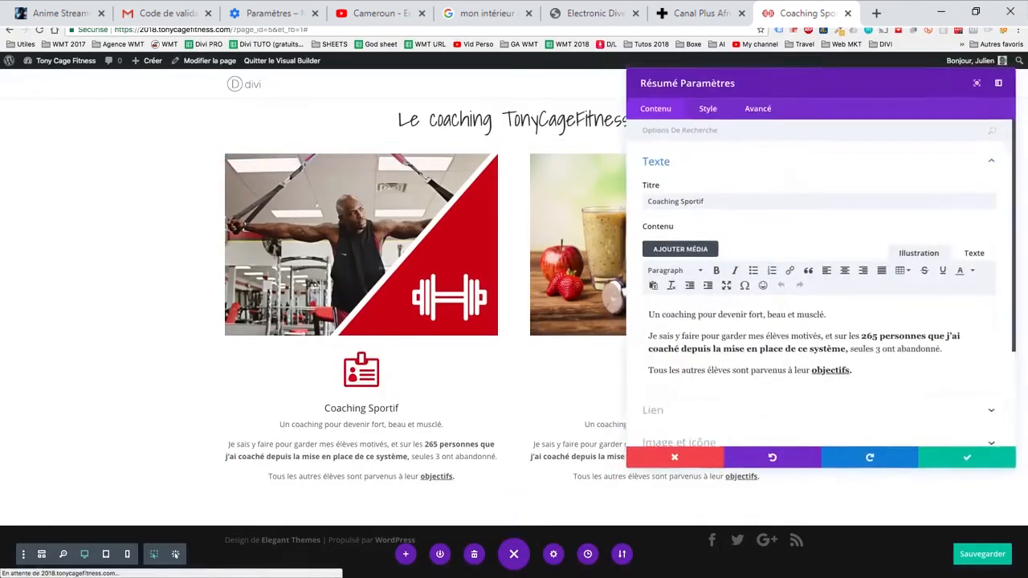
pyautogui.click(708, 110)
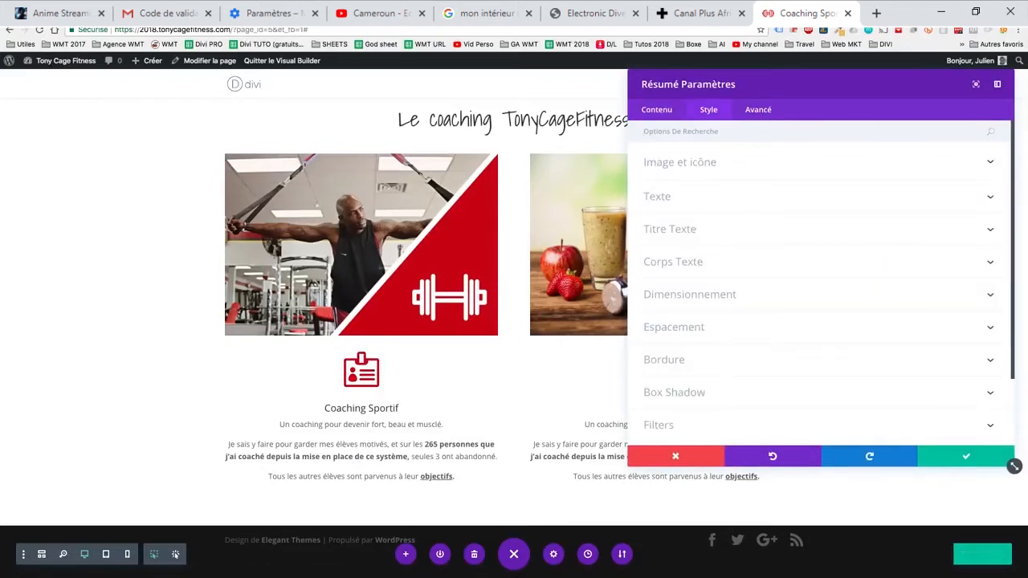
pyautogui.click(673, 327)
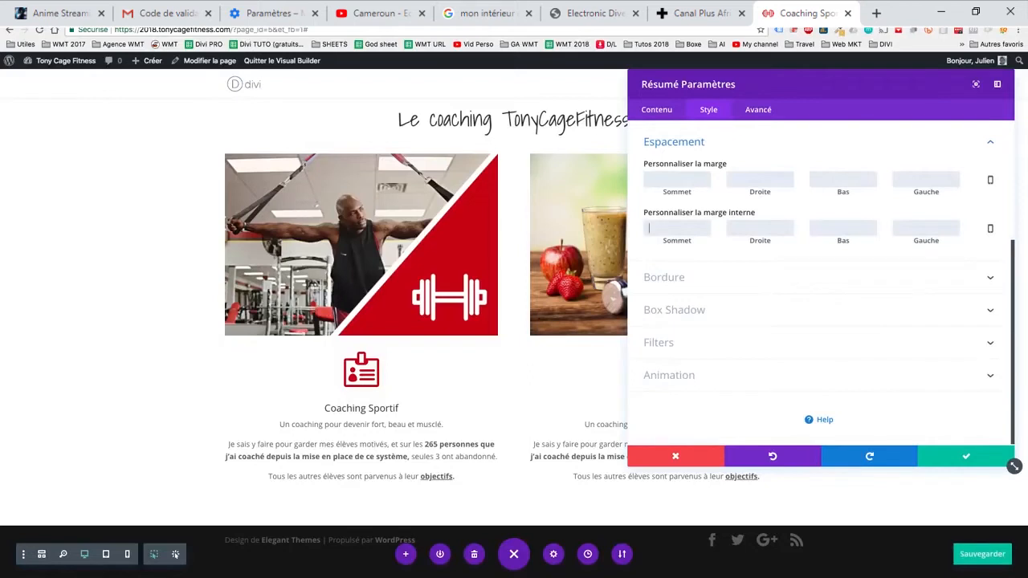
pyautogui.write('10')
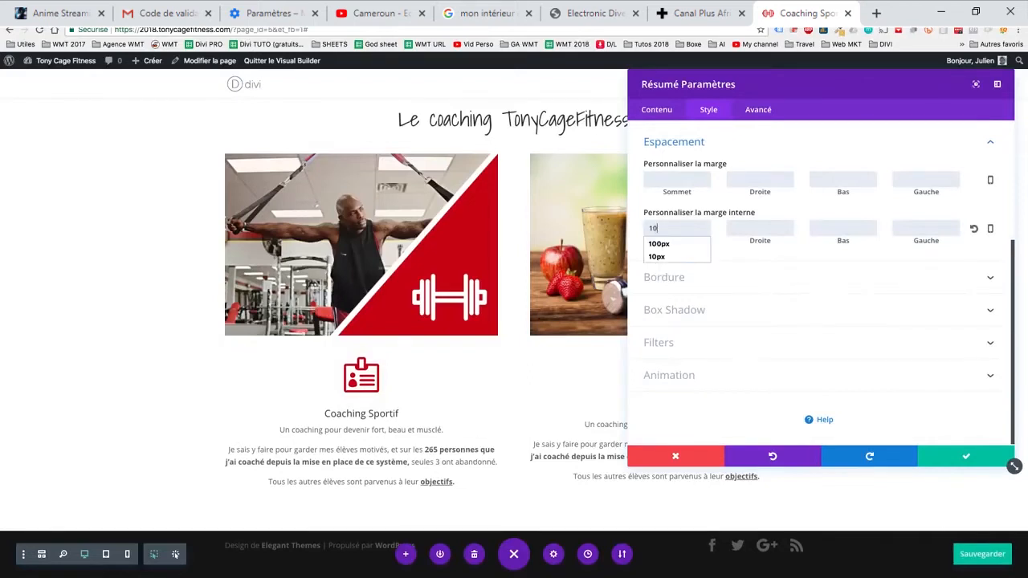
pyautogui.press('BackSpace')
pyautogui.write('50')
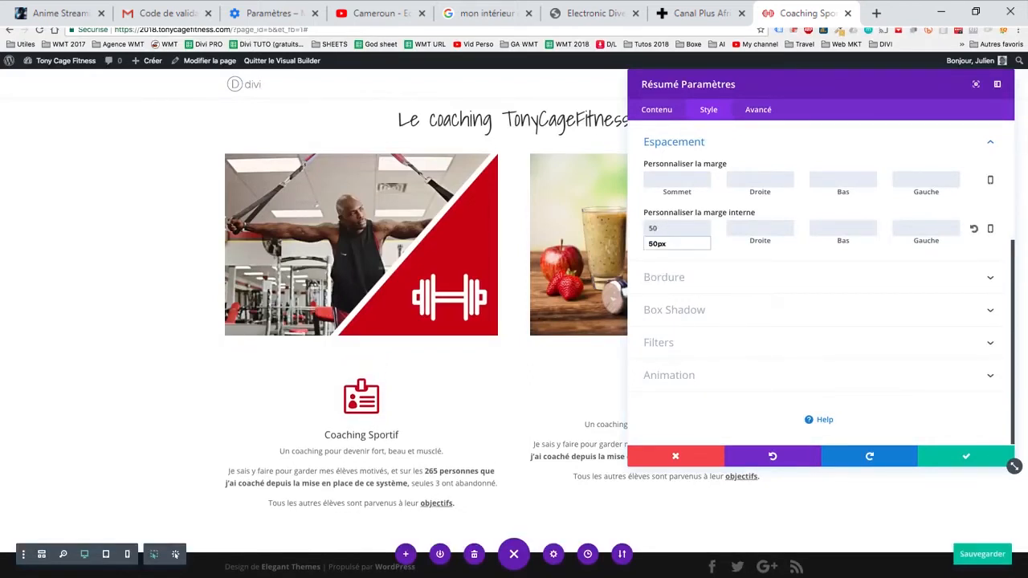
pyautogui.press('BackSpace')
pyautogui.press('BackSpace')
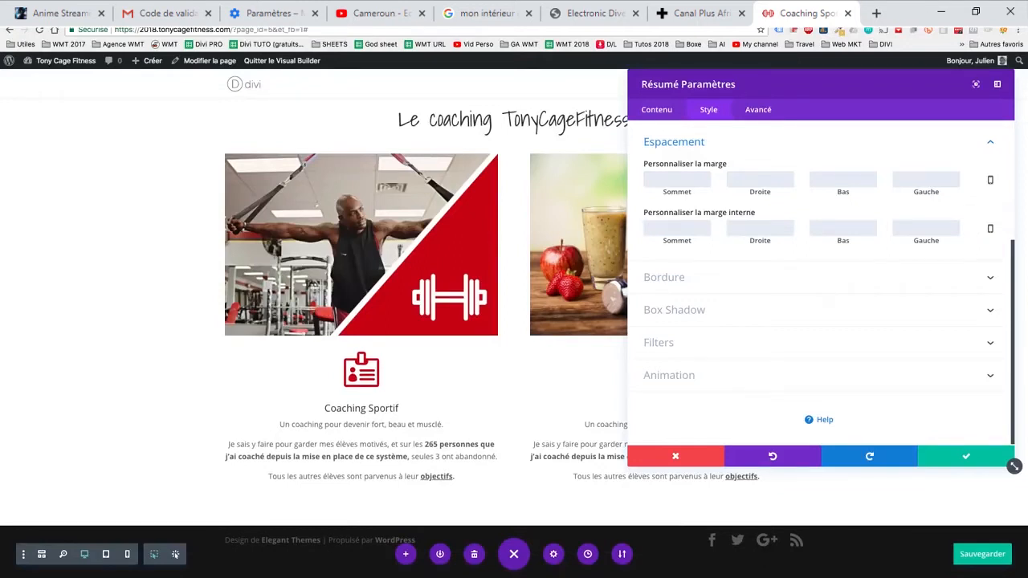
pyautogui.click(676, 456)
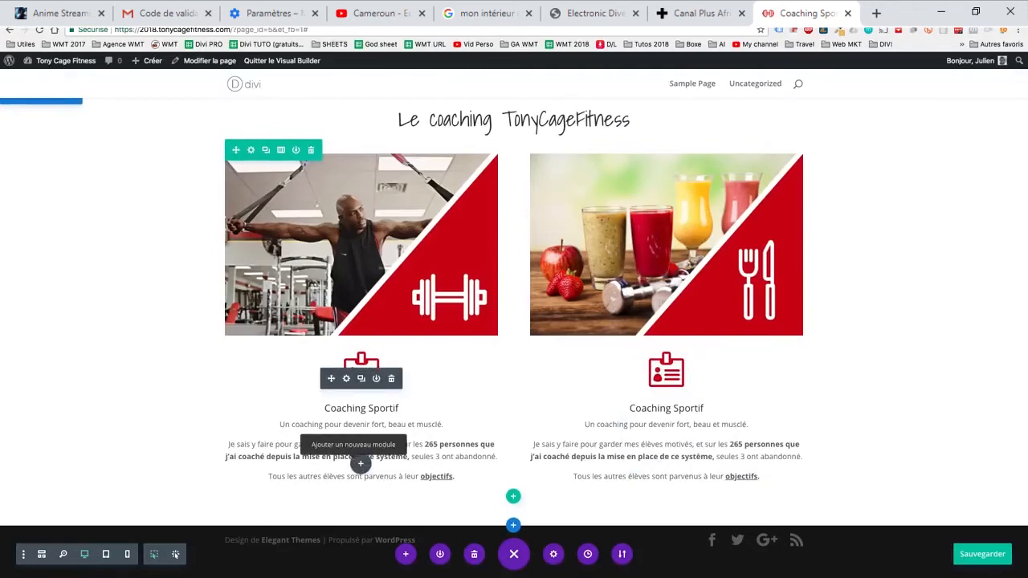
# - Review the page from the hero banner to the coaching section and save it
pyautogui.scroll(1, 360, 463)
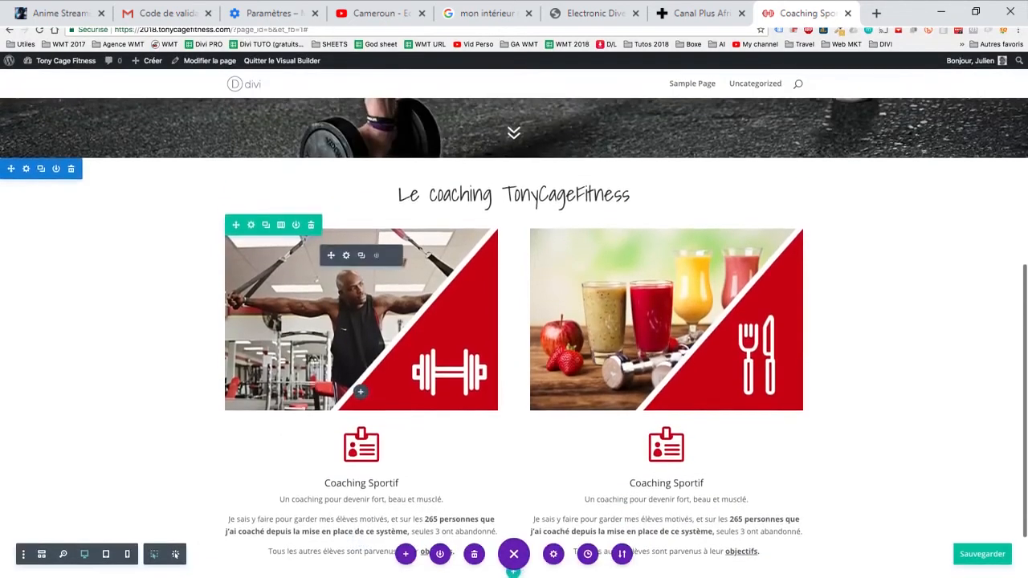
pyautogui.scroll(6, 361, 464)
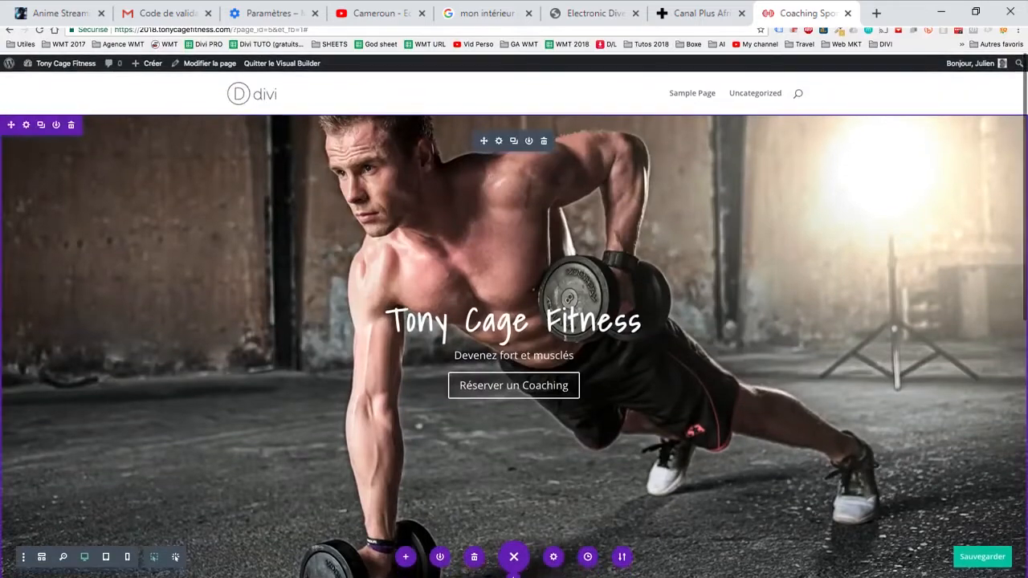
pyautogui.scroll(-7, 360, 464)
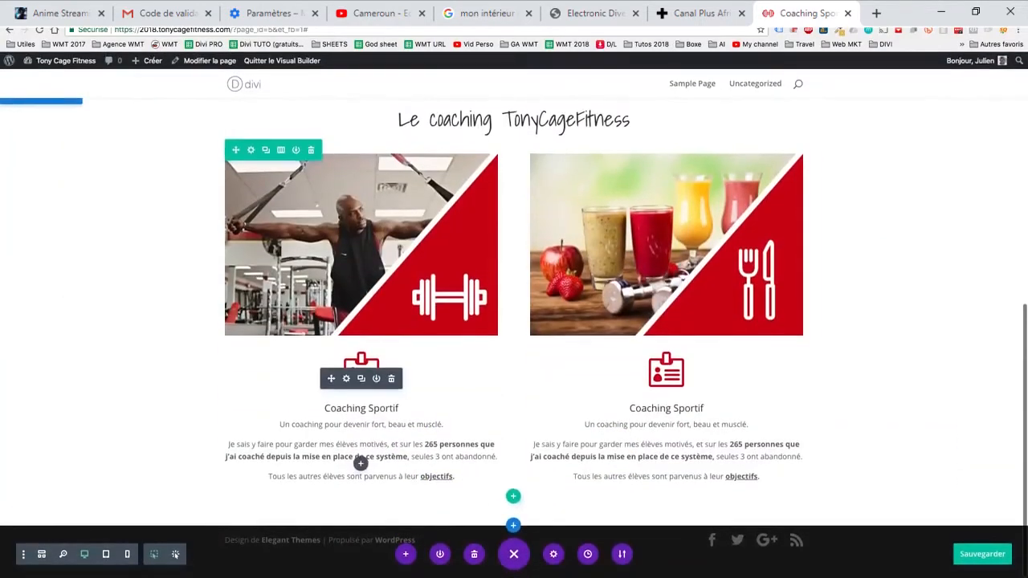
pyautogui.hotkey('ctrl', 's')
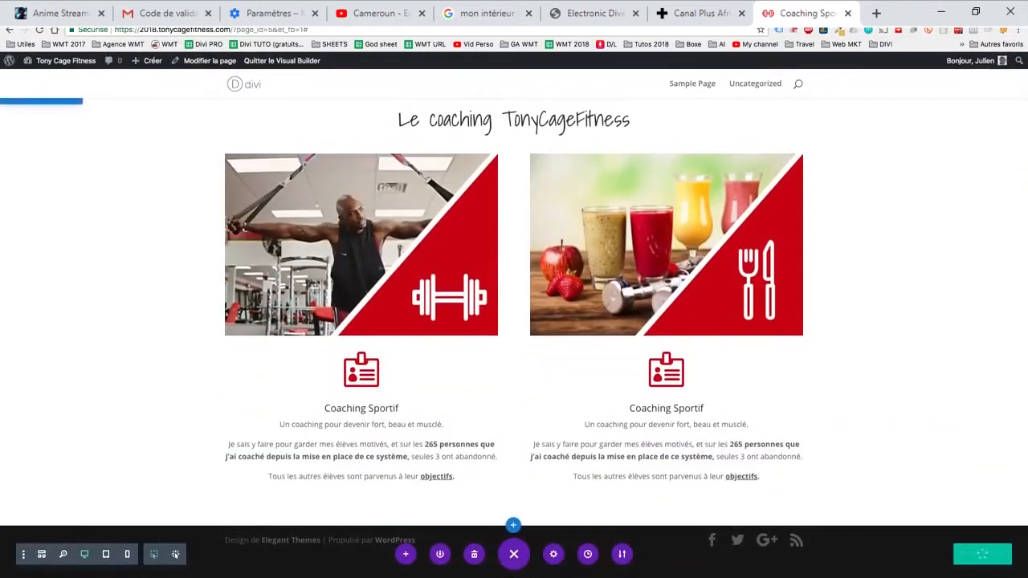
# - Insert a Bouton module below the first Coaching Sportif text with the button text "Réserver votre coaching sportif"
pyautogui.click(361, 464)
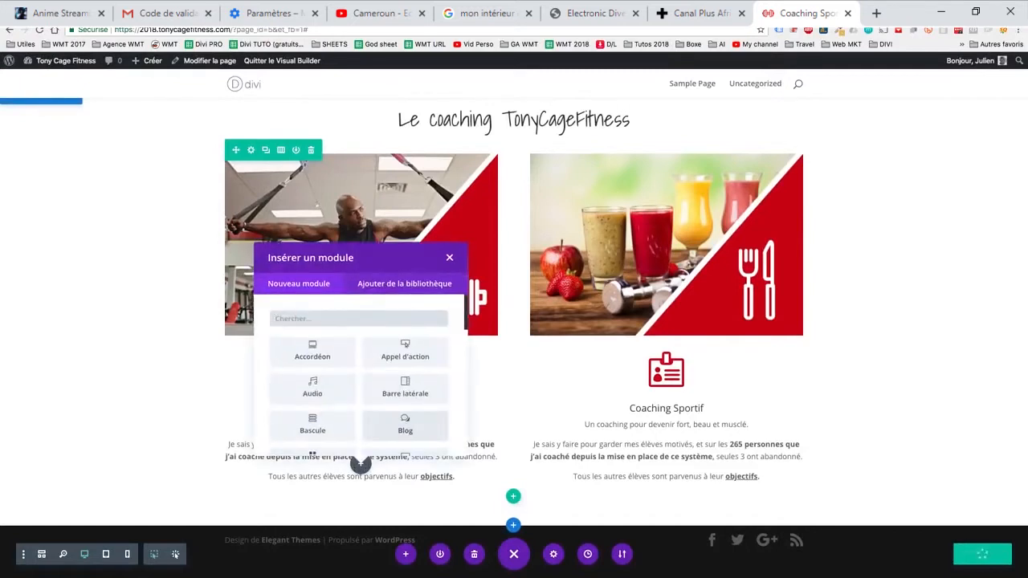
pyautogui.write('bout')
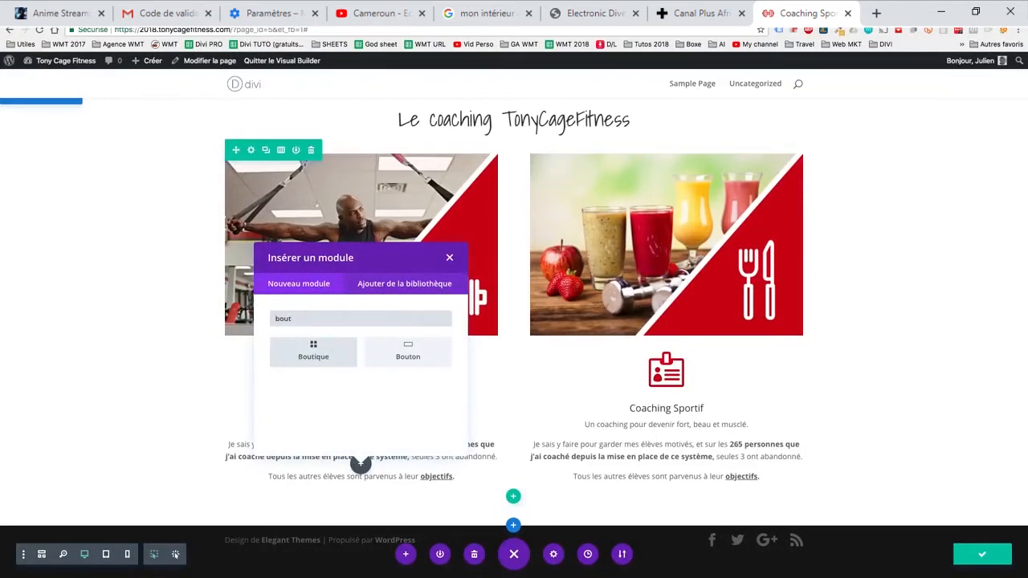
pyautogui.click(407, 351)
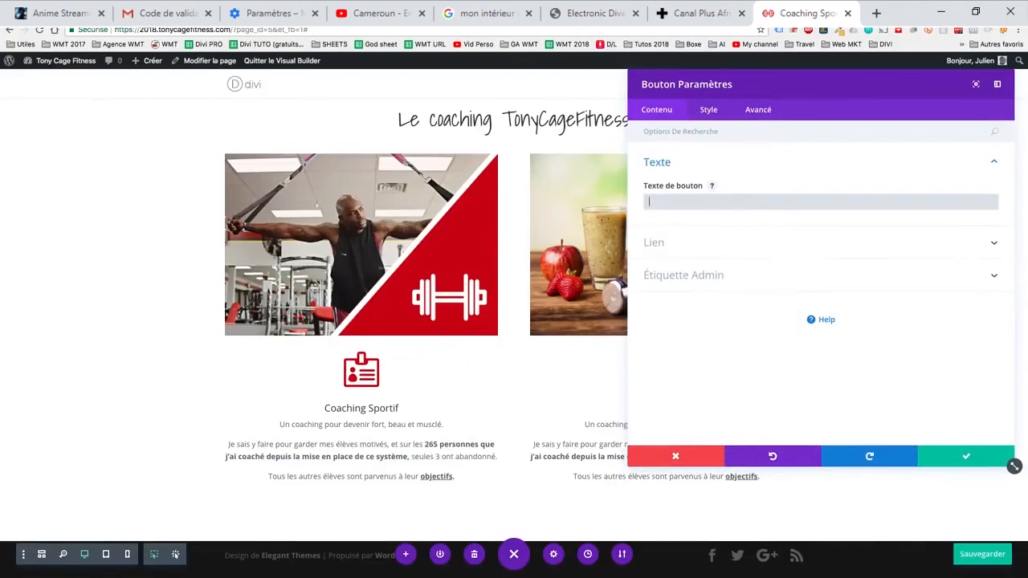
pyautogui.click(819, 201)
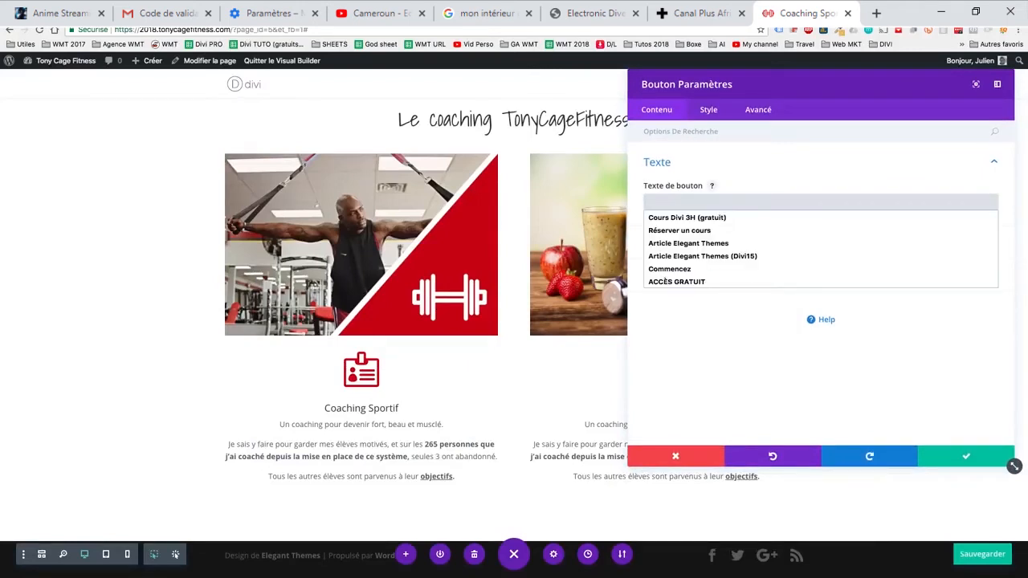
pyautogui.write('Réserver votre coaching sportif')
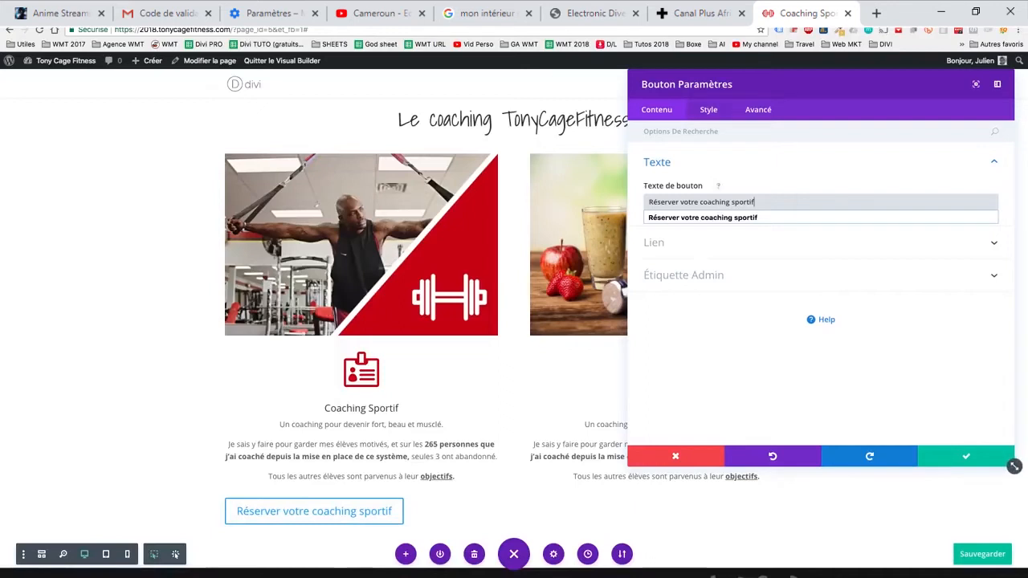
# - Enable custom styles for the button, with a text size of 20px and the text colour #cc000e
pyautogui.click(708, 110)
pyautogui.click(662, 229)
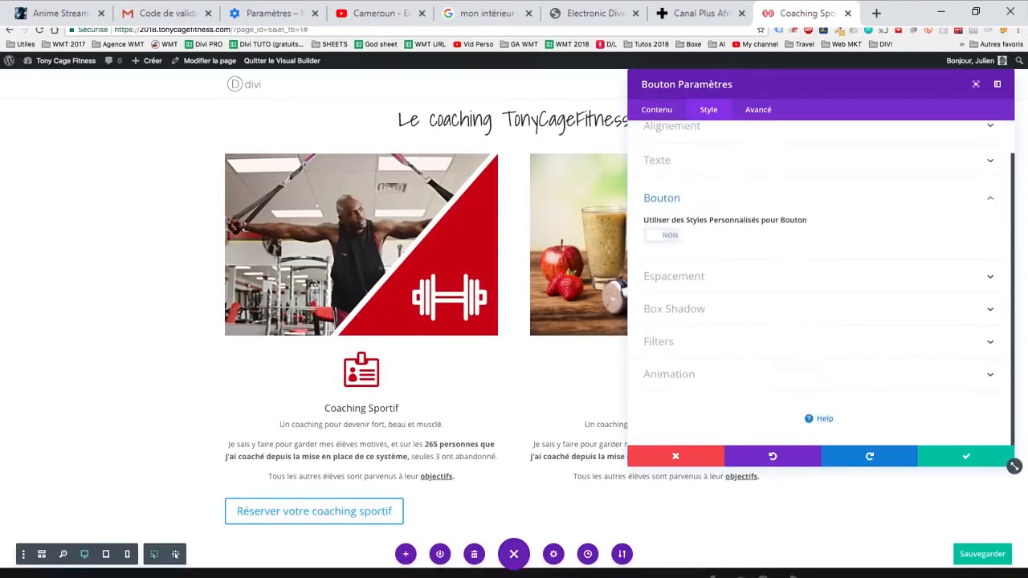
pyautogui.click(661, 235)
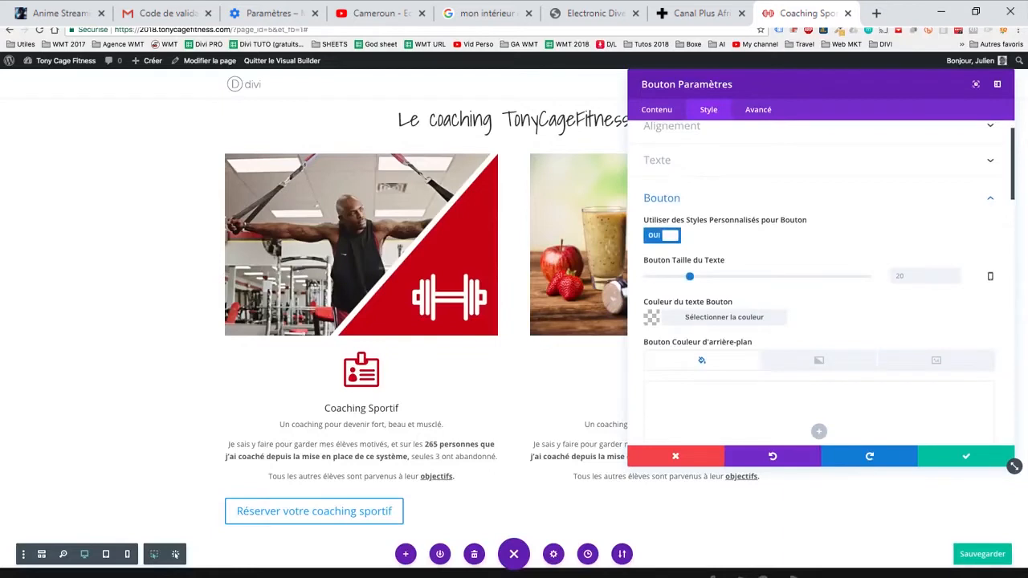
pyautogui.moveTo(689, 277); pyautogui.dragTo(689, 277)
pyautogui.click(818, 431)
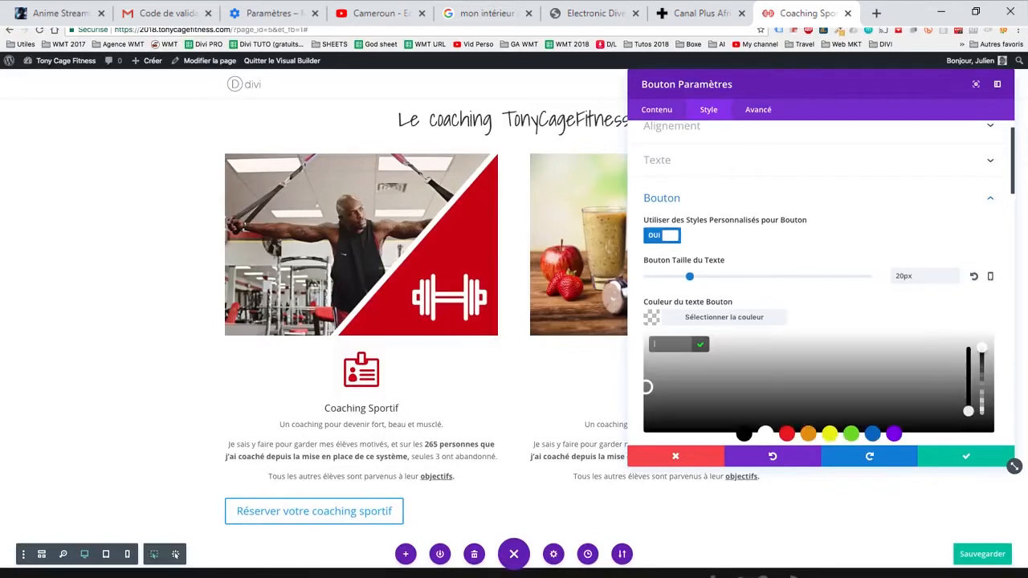
pyautogui.write('sportif')
pyautogui.scroll(1, 819, 321)
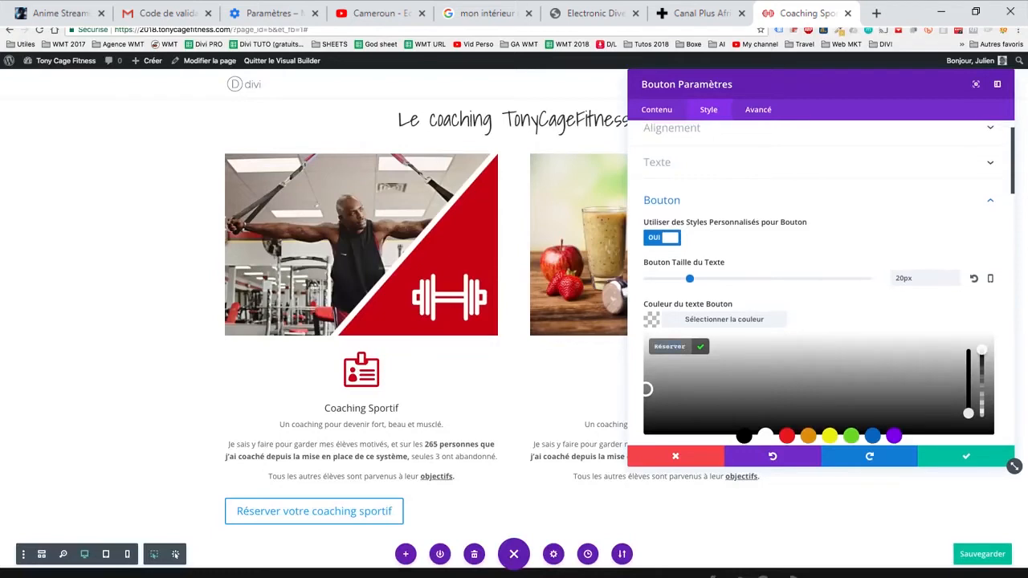
pyautogui.write('#cc000e')
pyautogui.scroll(-2, 819, 321)
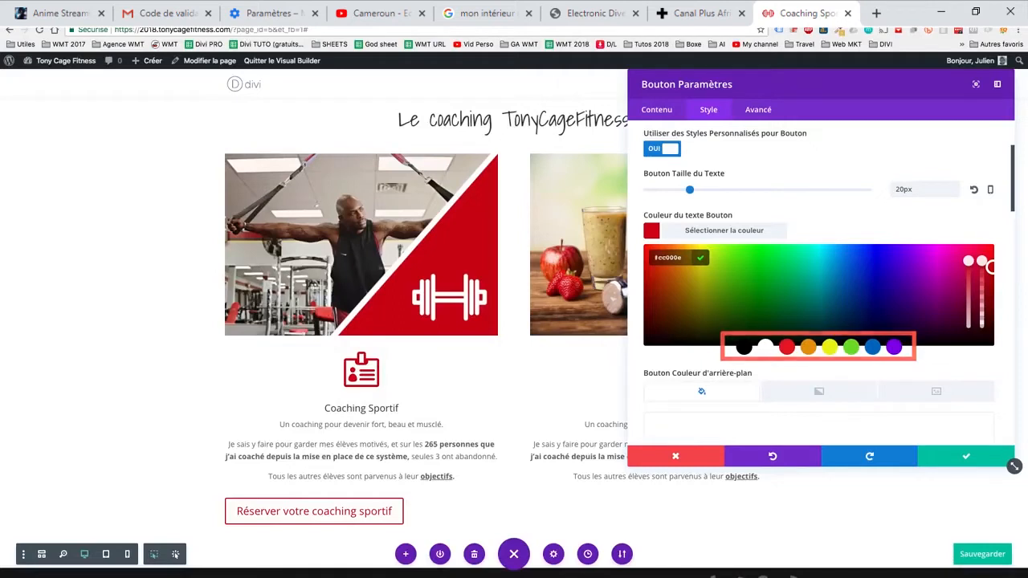
# - Round the booking button's border with a 30px border radius and save the page
pyautogui.scroll(-2, 819, 322)
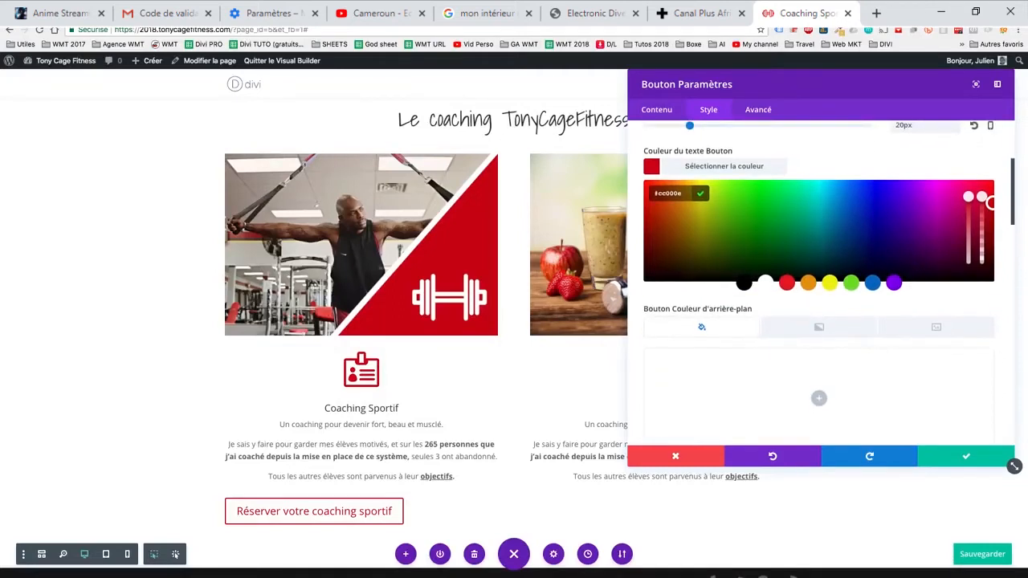
pyautogui.scroll(-1, 819, 321)
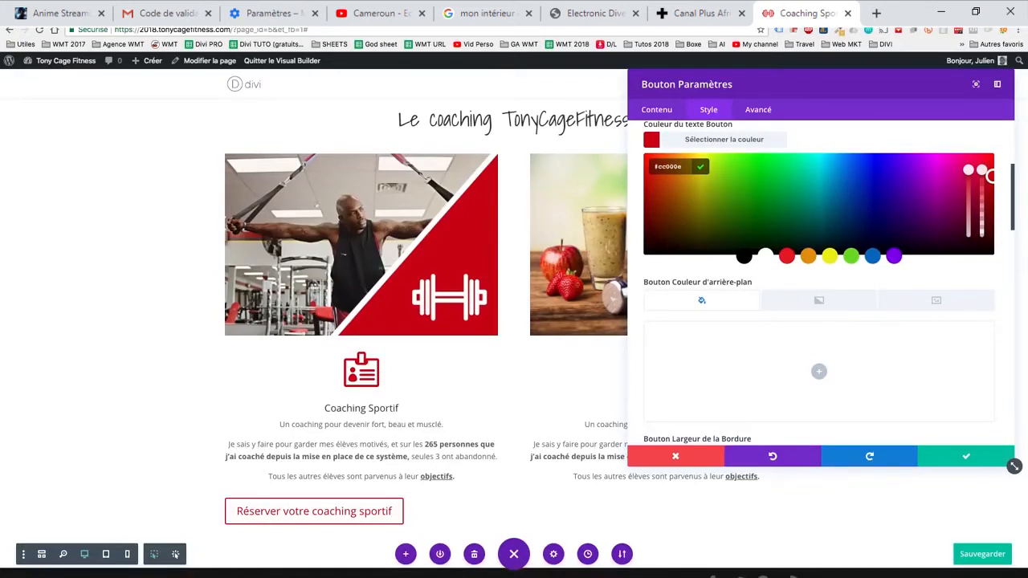
pyautogui.scroll(-2, 818, 337)
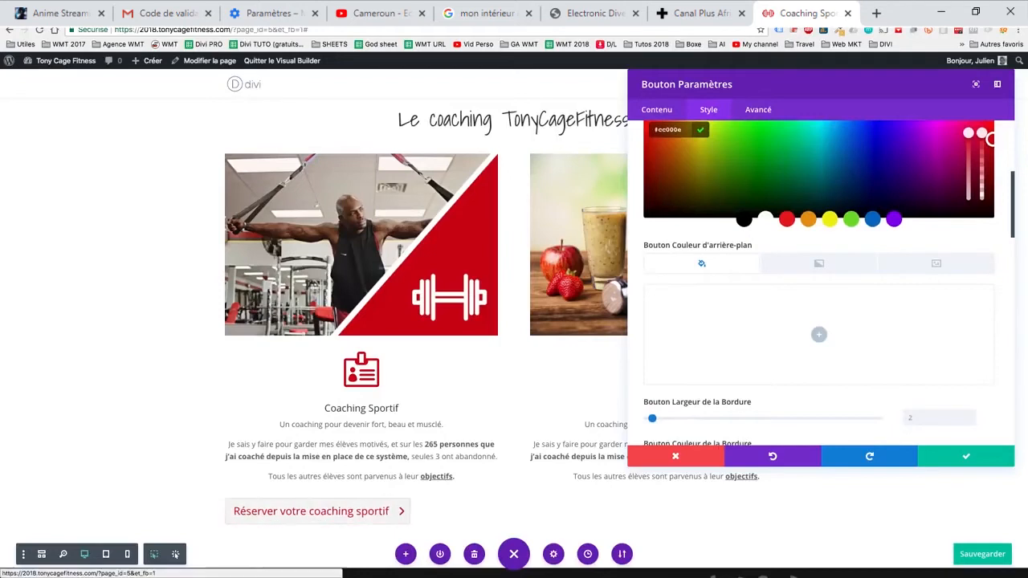
pyautogui.scroll(-2, 818, 334)
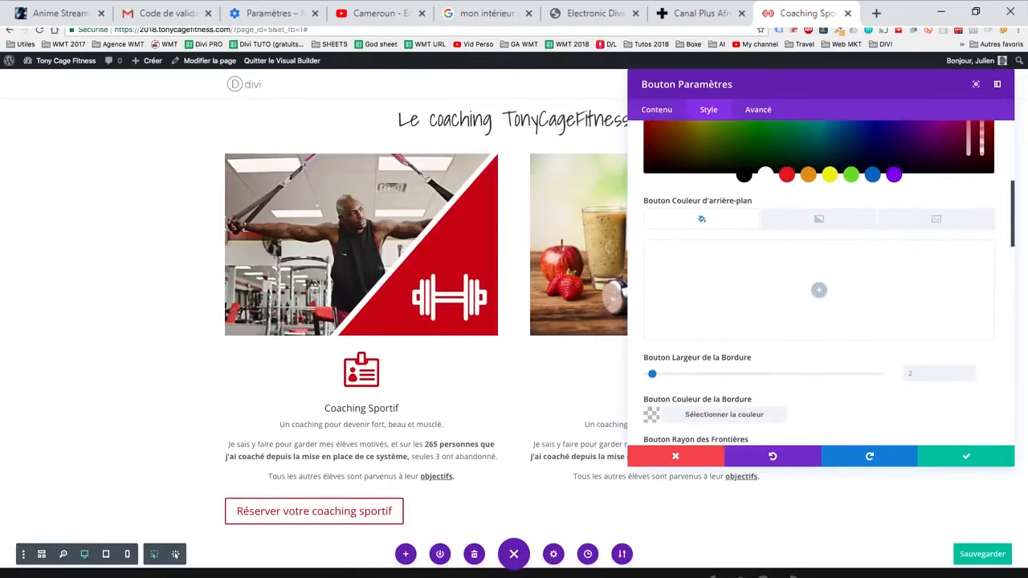
pyautogui.scroll(-3, 1014, 465)
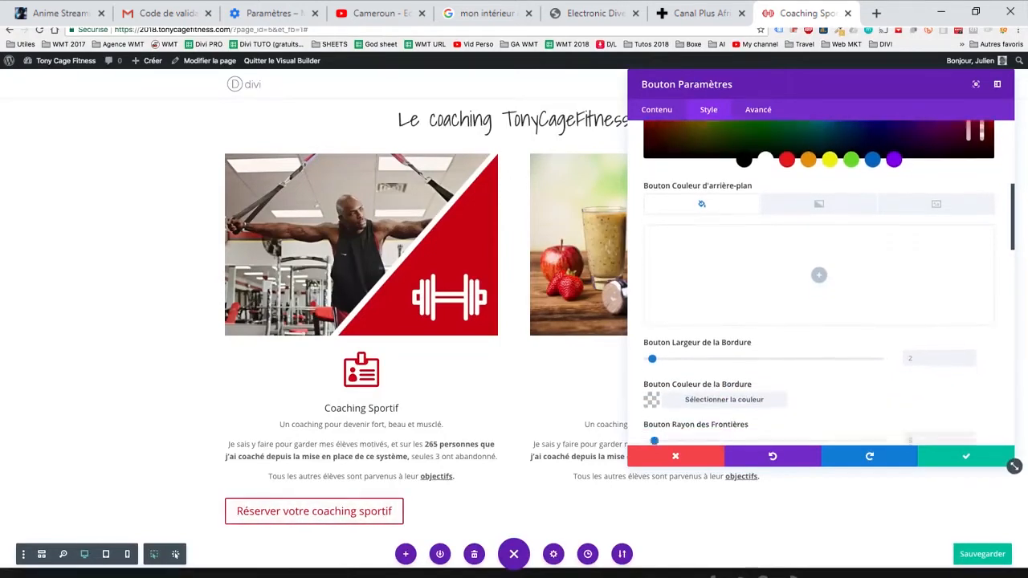
pyautogui.scroll(-2, 1014, 465)
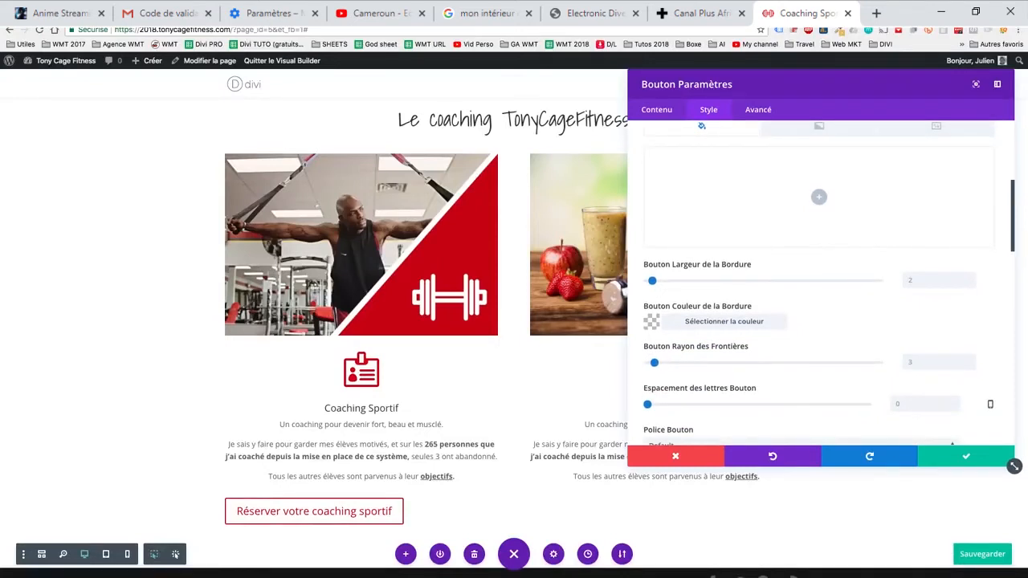
pyautogui.moveTo(655, 362); pyautogui.dragTo(717, 362)
pyautogui.scroll(4, 818, 281)
pyautogui.scroll(-5, 819, 281)
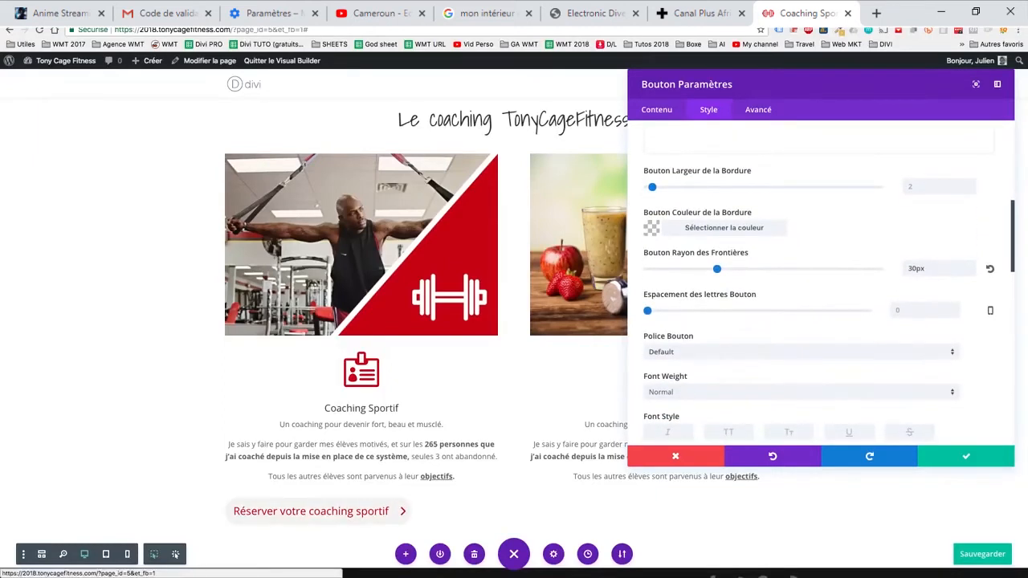
pyautogui.scroll(-1, 819, 281)
pyautogui.scroll(-1, 819, 281)
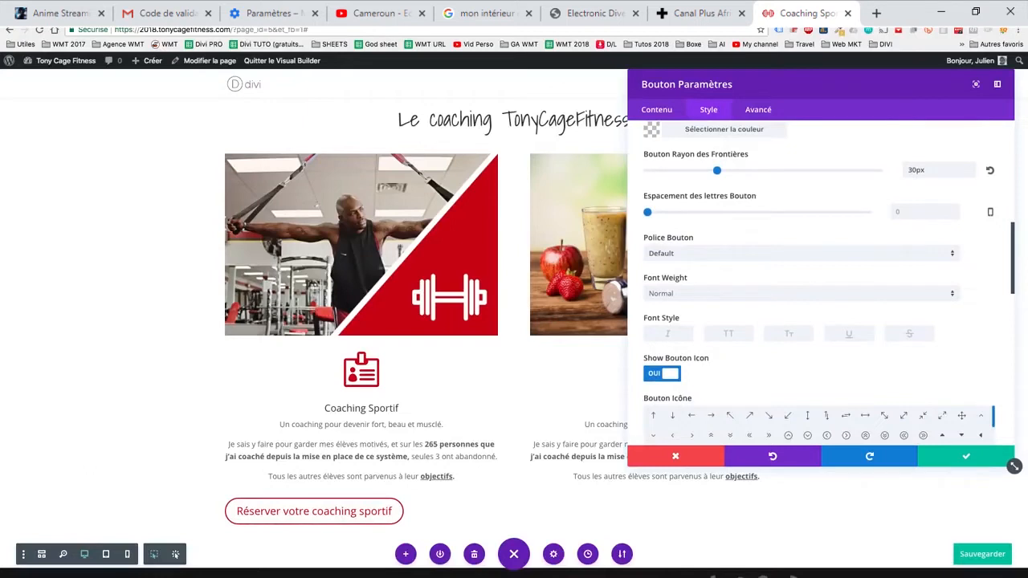
pyautogui.scroll(-1, 819, 281)
pyautogui.hotkey('ctrl', 's')
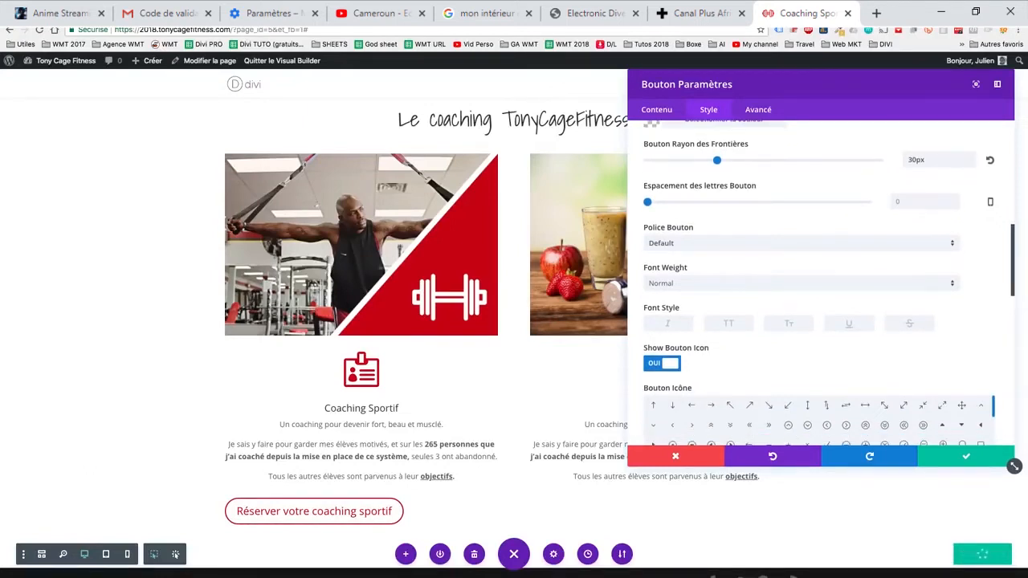
# - Choose the calendar icon as the booking button's icon
pyautogui.scroll(-1, 818, 281)
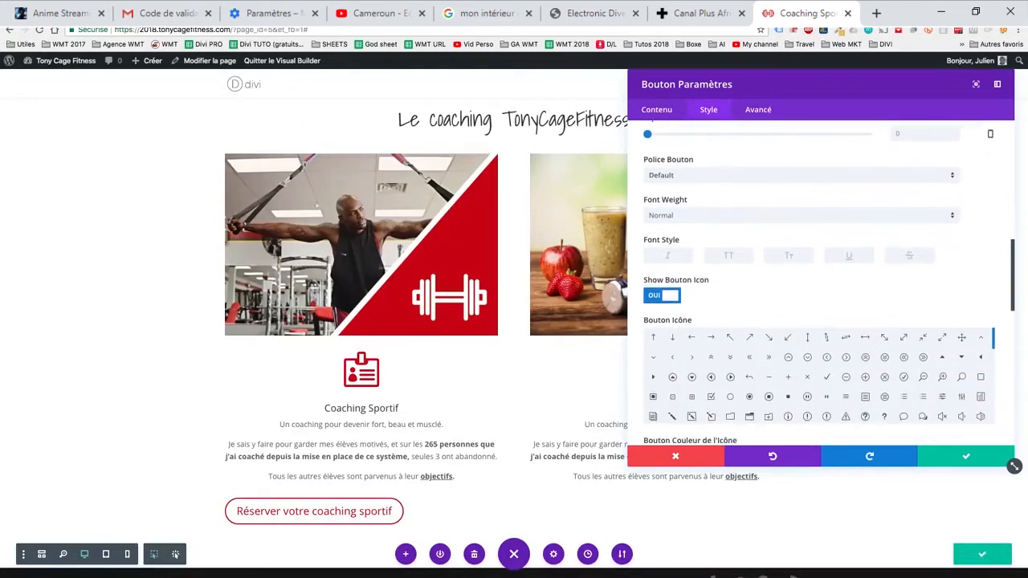
pyautogui.scroll(-1, 819, 281)
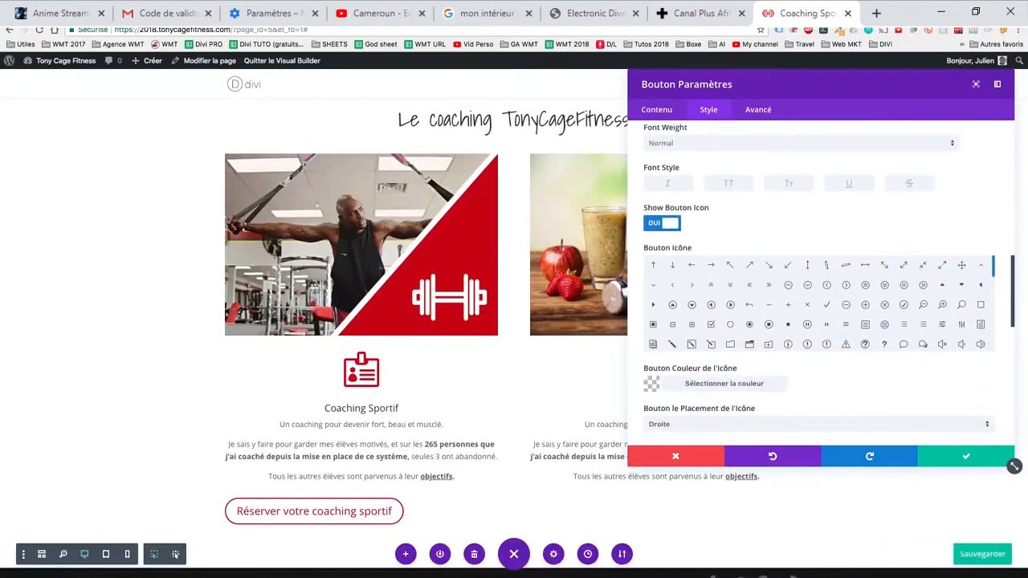
pyautogui.scroll(-1, 819, 305)
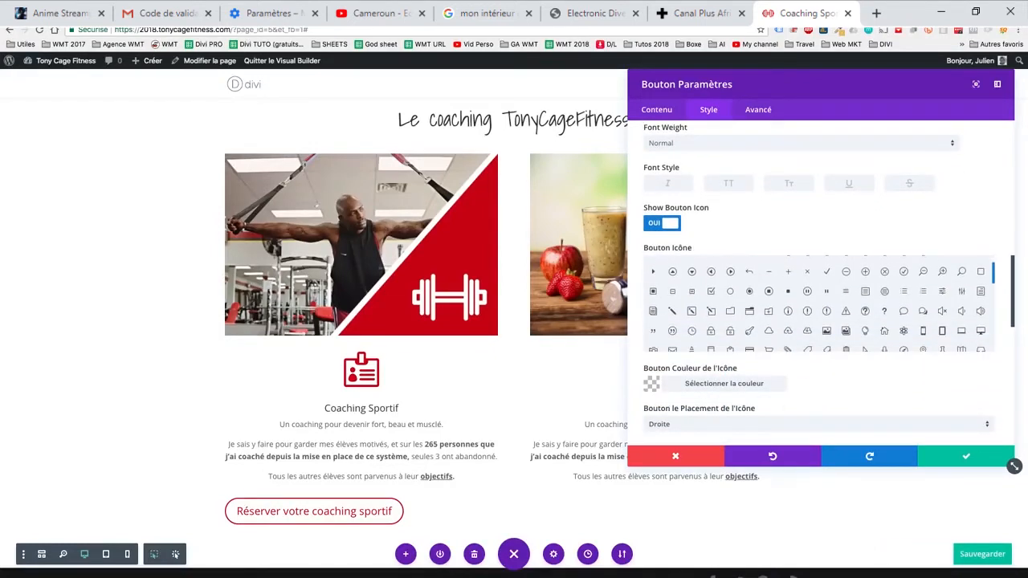
pyautogui.scroll(-2, 817, 306)
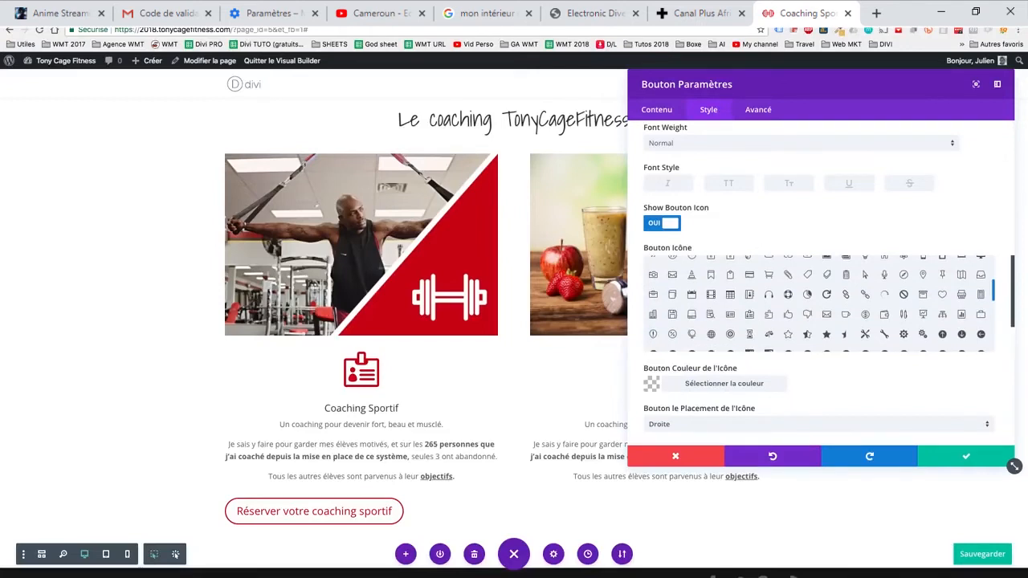
pyautogui.click(691, 295)
# - Turn off showing the button icon only on hover and set its placement to Gauche
pyautogui.scroll(-1, 819, 281)
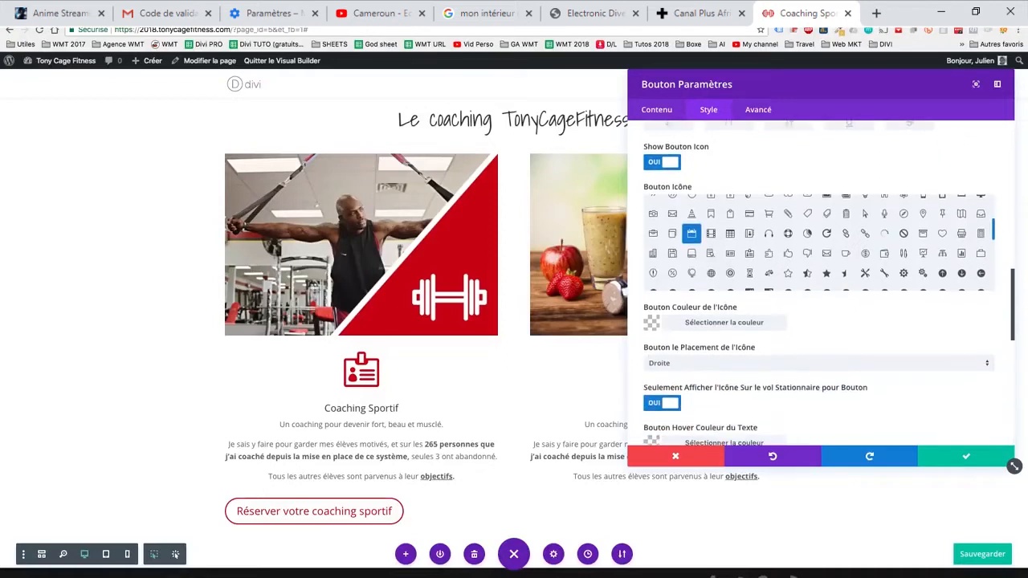
pyautogui.click(662, 403)
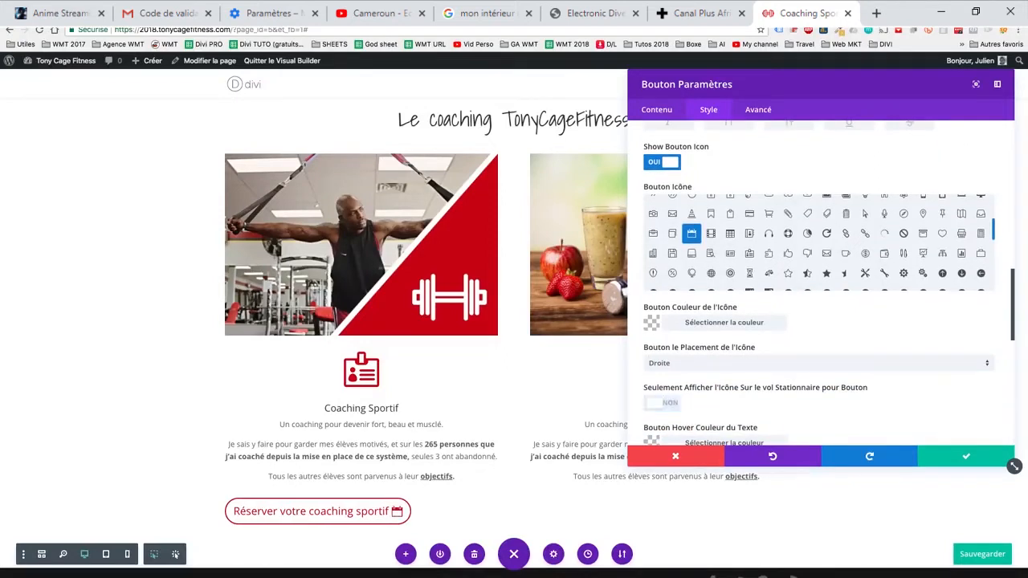
pyautogui.click(815, 363)
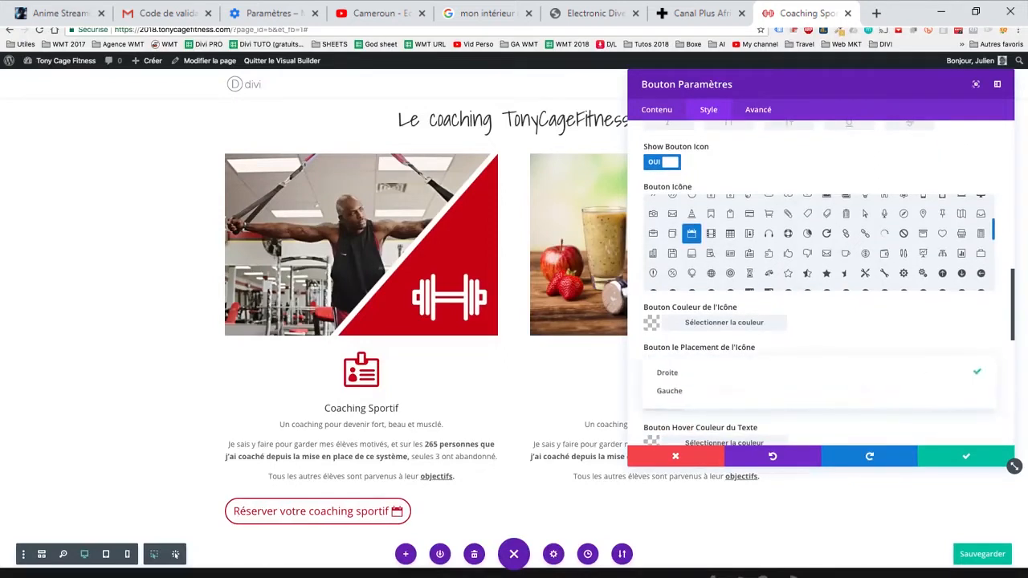
pyautogui.click(815, 388)
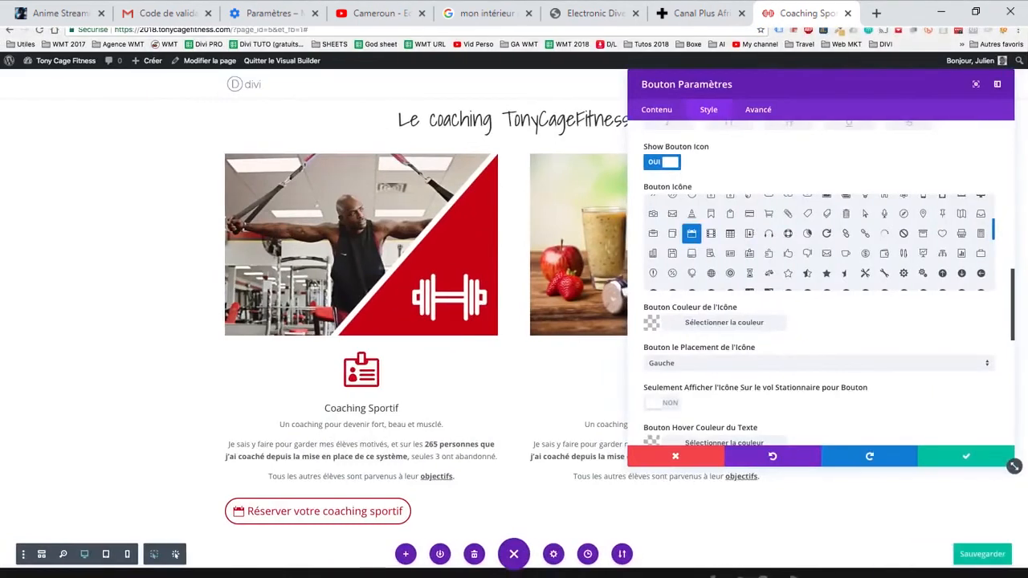
# - Set the button's hover text colour to #ffffff and its hover background colour to #cc000e
pyautogui.scroll(-1, 819, 321)
pyautogui.scroll(-1, 819, 321)
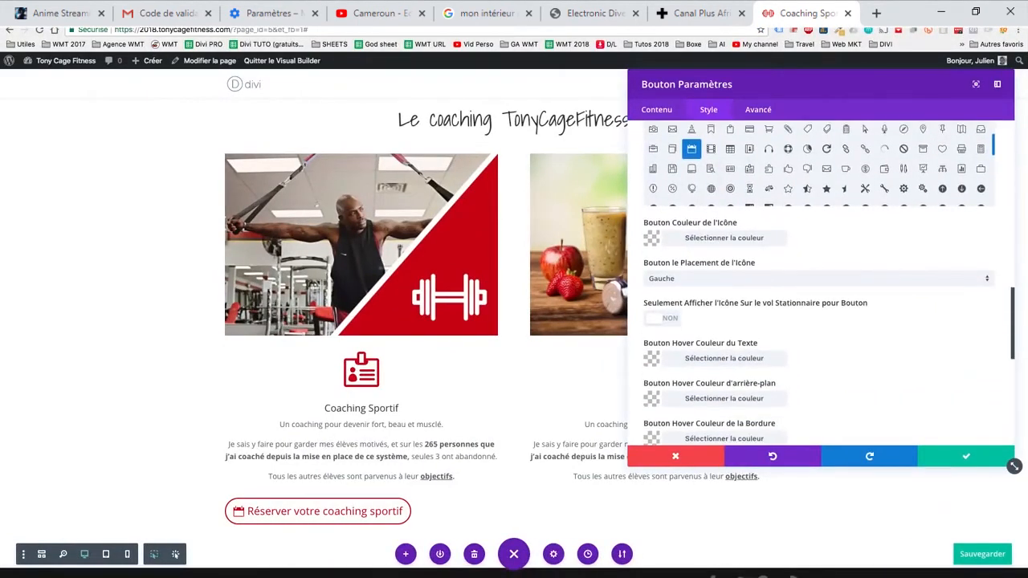
pyautogui.scroll(-3, 819, 321)
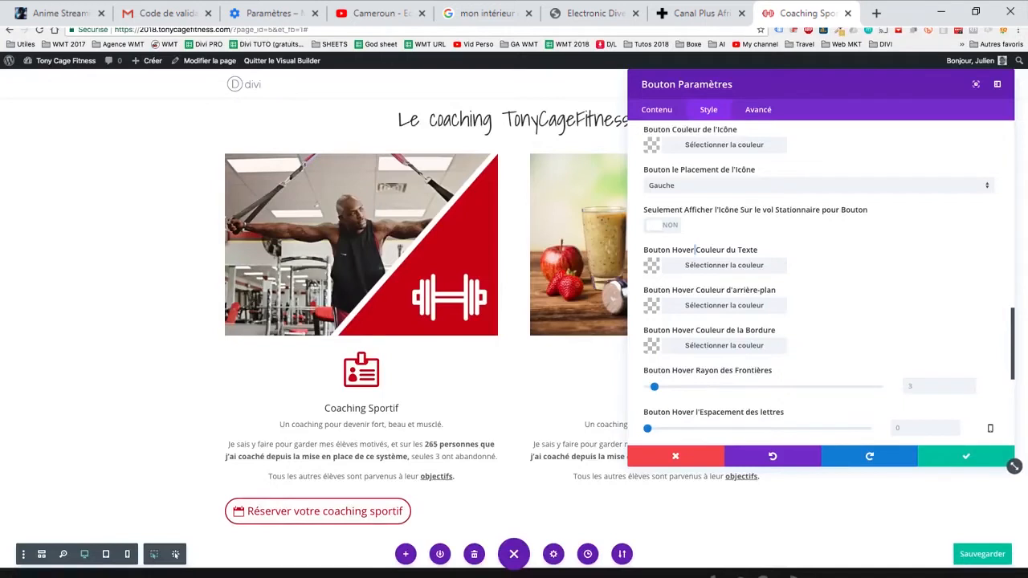
pyautogui.click(723, 266)
pyautogui.click(649, 286)
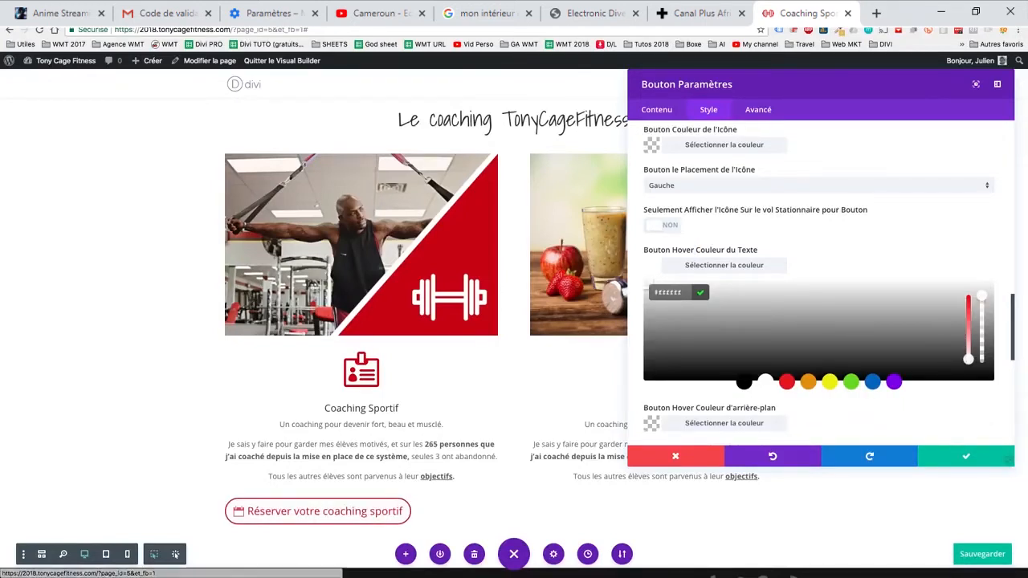
pyautogui.scroll(-1, 819, 283)
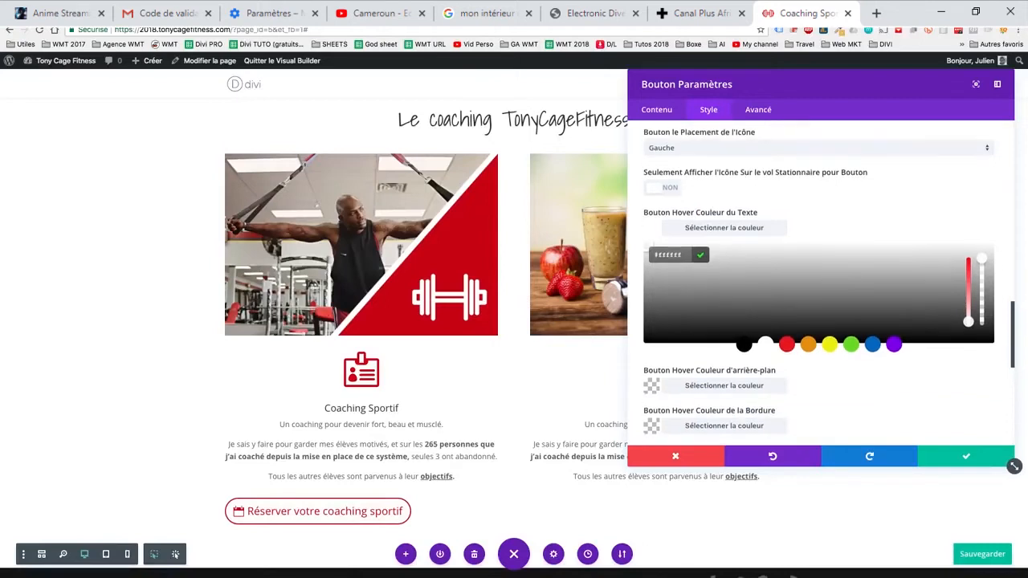
pyautogui.click(723, 385)
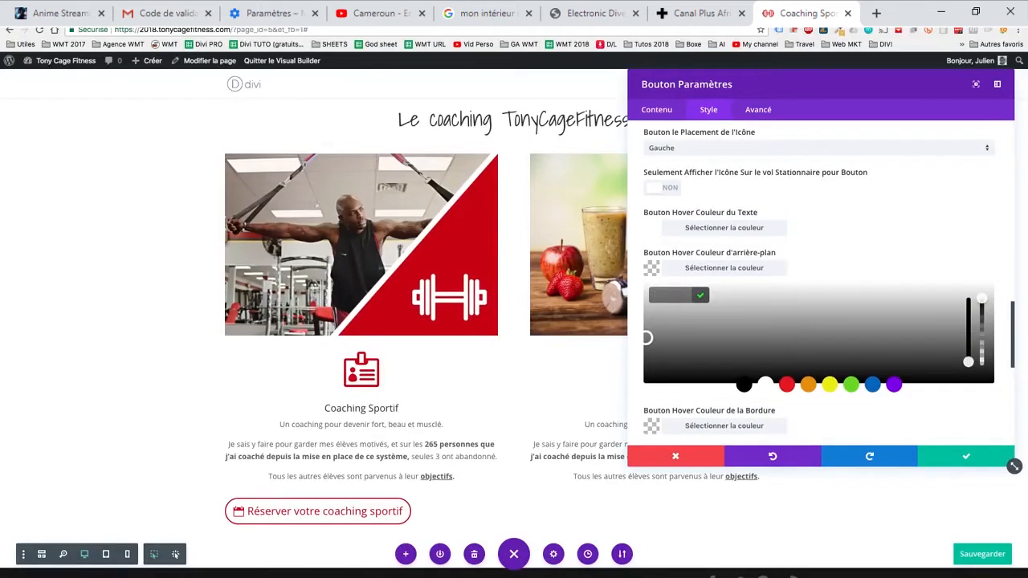
pyautogui.write('#cc000e')
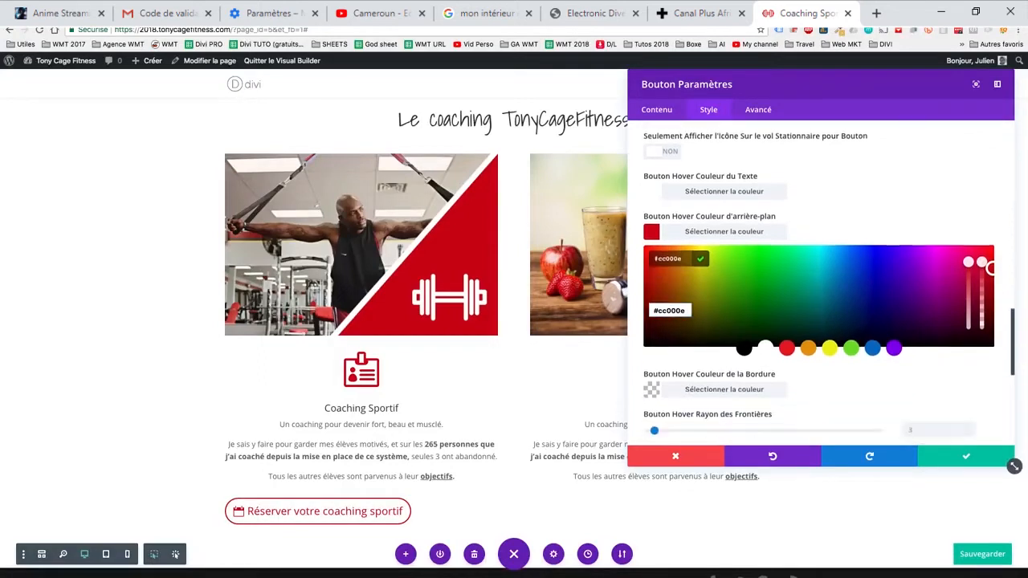
# - Try out the button's hover border radius, hover letter spacing and text shadow presets, and reset them to their defaults
pyautogui.scroll(-2, 1014, 465)
pyautogui.scroll(-1, 648, 310)
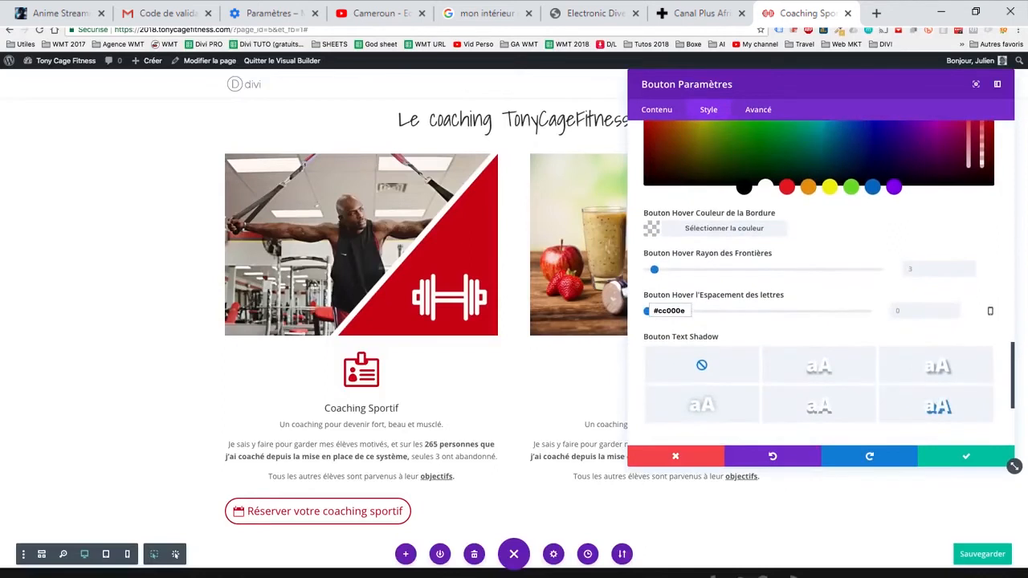
pyautogui.scroll(-2, 648, 310)
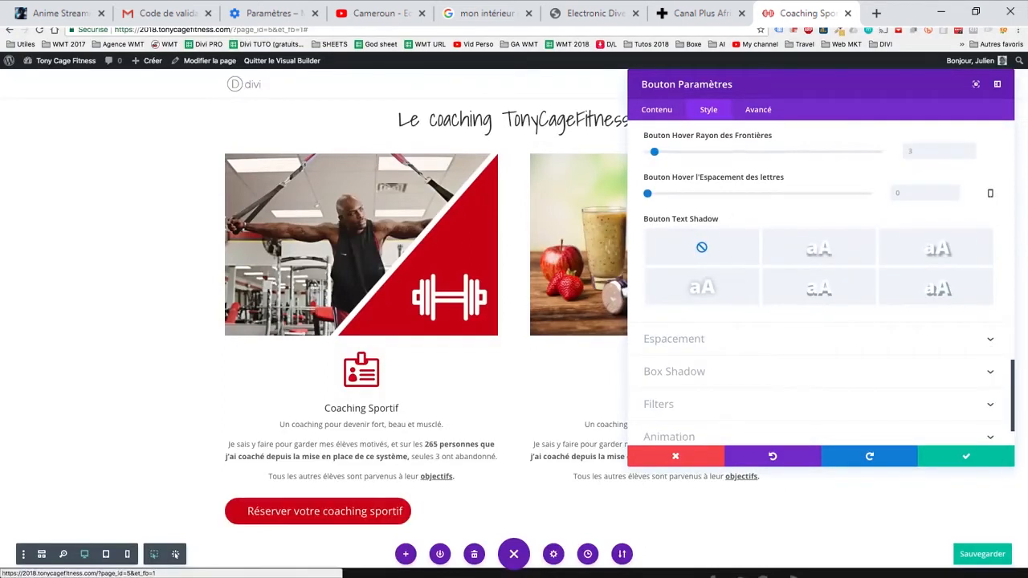
pyautogui.scroll(1, 818, 284)
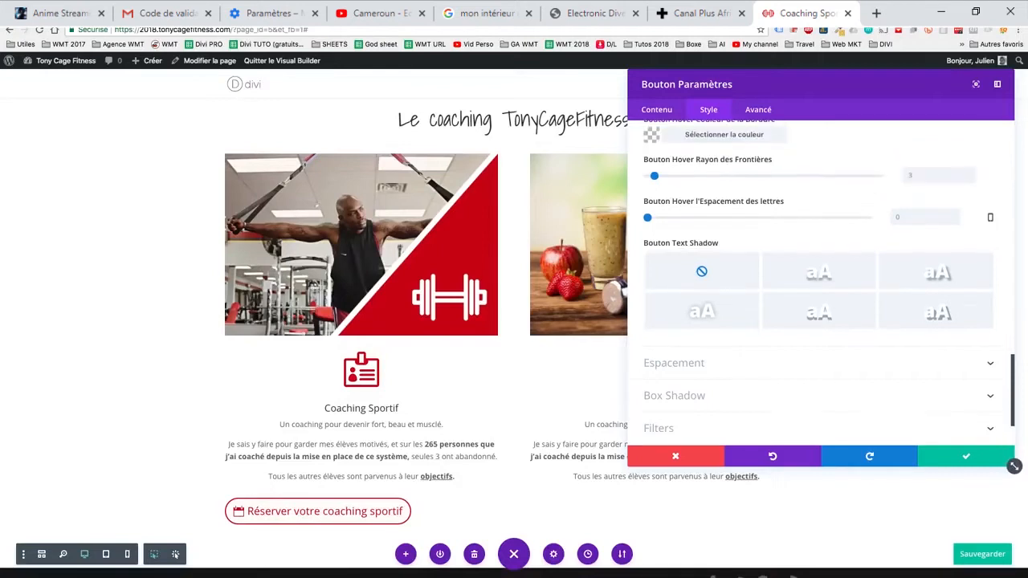
pyautogui.moveTo(654, 176); pyautogui.dragTo(671, 176)
pyautogui.hotkey('ctrl', 'z')
pyautogui.moveTo(648, 218); pyautogui.dragTo(656, 217)
pyautogui.click(974, 217)
pyautogui.click(819, 272)
pyautogui.click(819, 312)
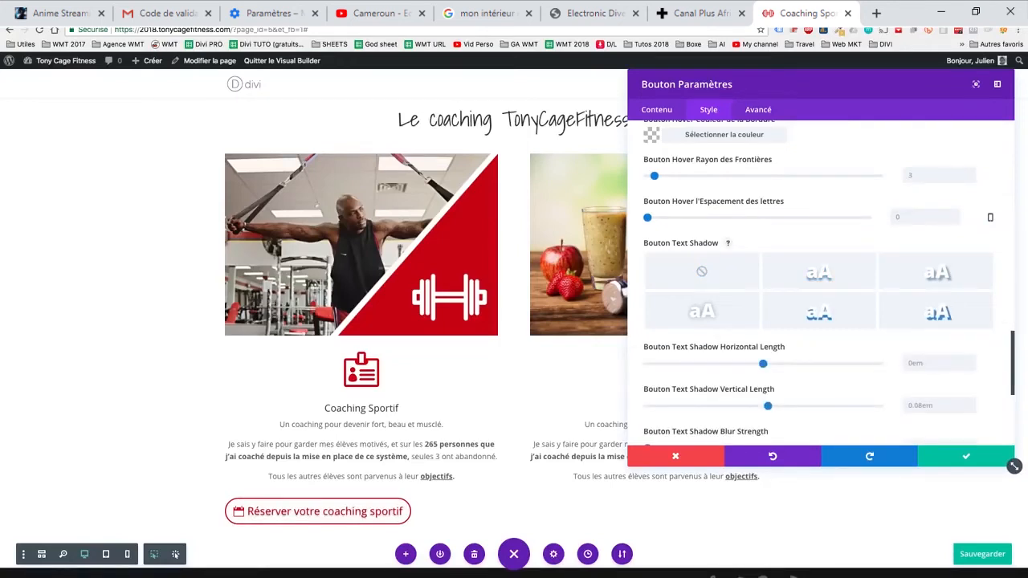
pyautogui.click(701, 272)
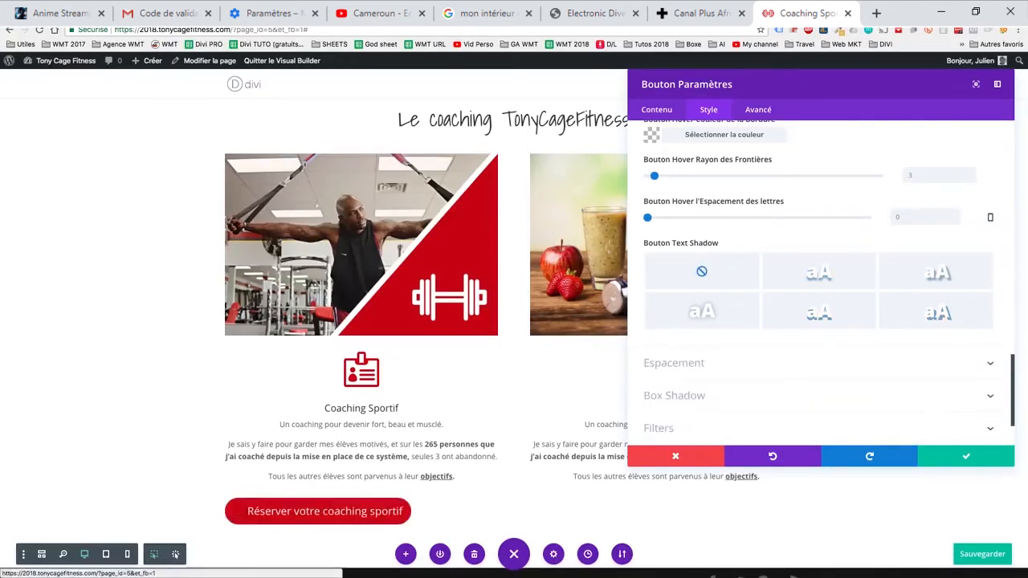
# - Save the page and set the booking button's alignment to centred
pyautogui.scroll(10, 819, 281)
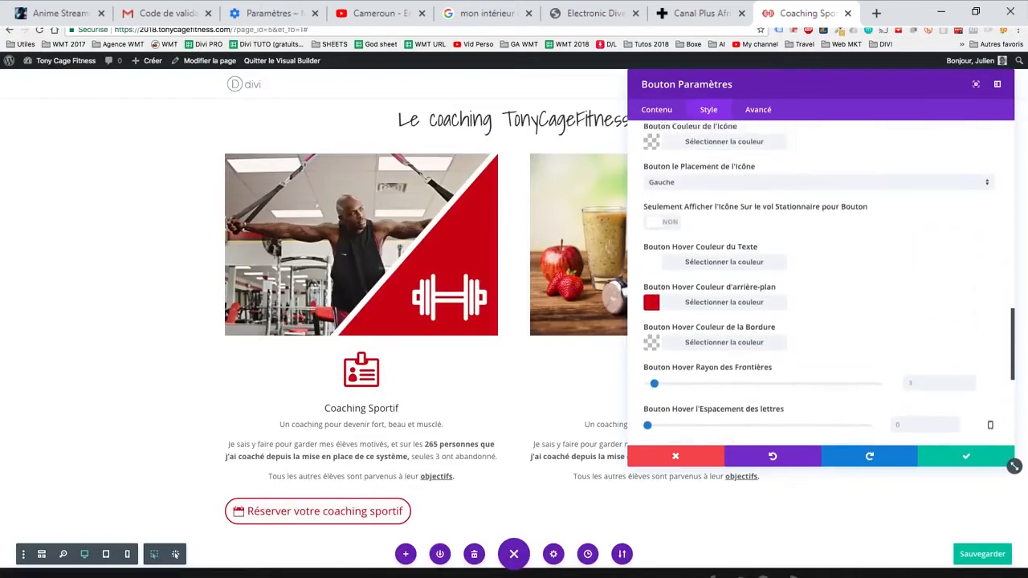
pyautogui.scroll(3, 819, 281)
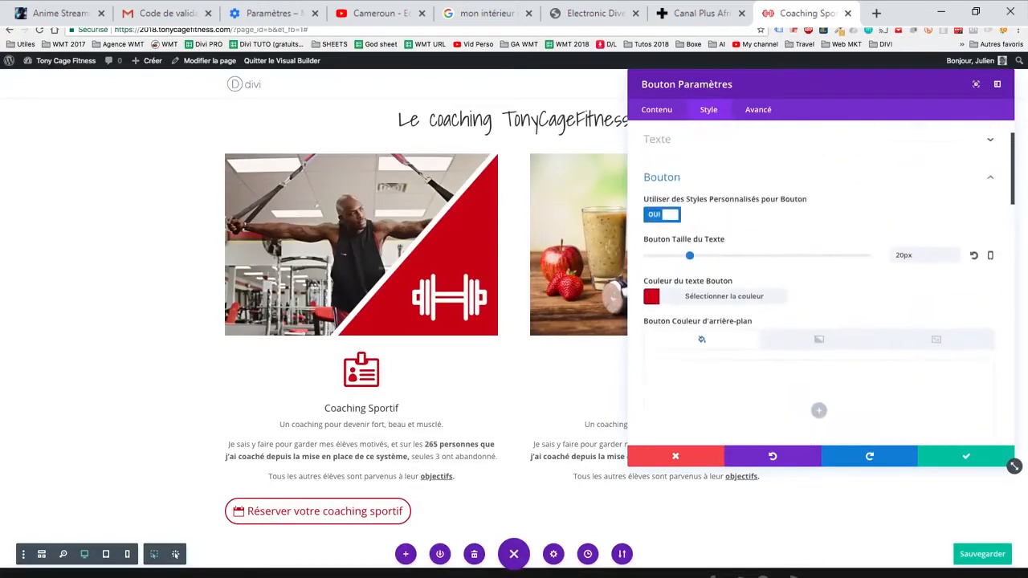
pyautogui.hotkey('ctrl', 's')
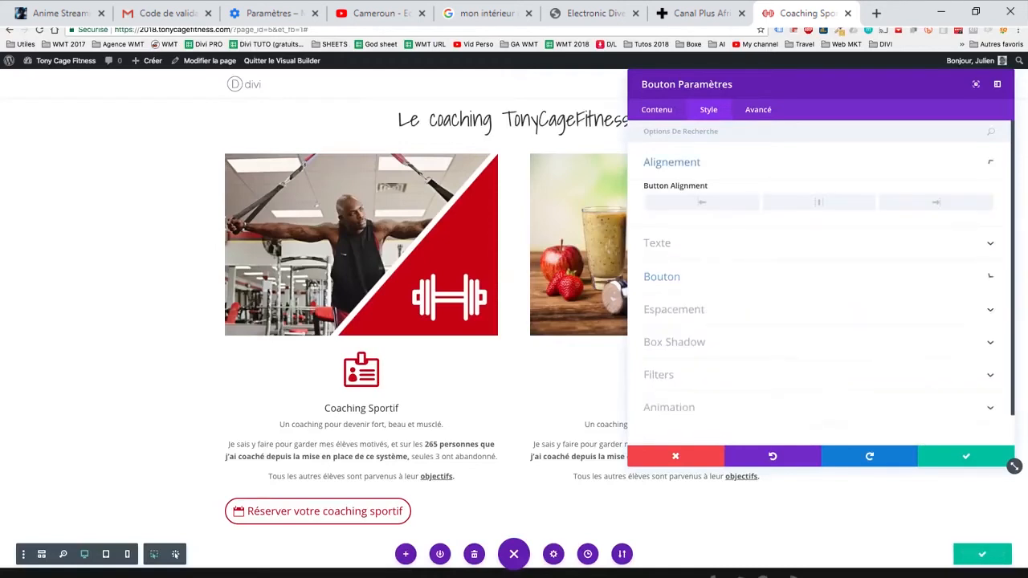
pyautogui.click(818, 203)
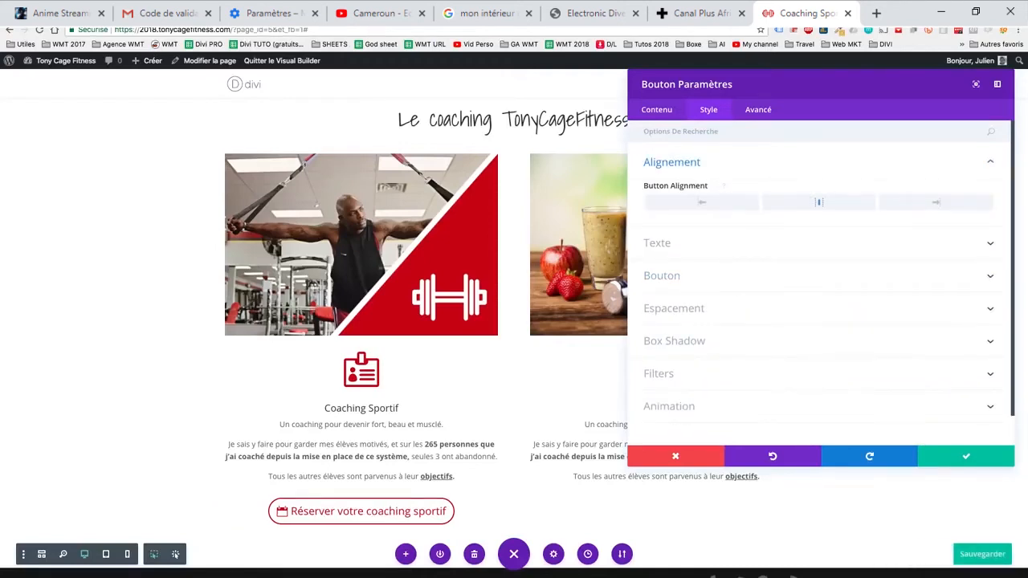
# - Link the booking button to the URL /coaching/, keep it opening in the same window, and validate the settings
pyautogui.click(657, 110)
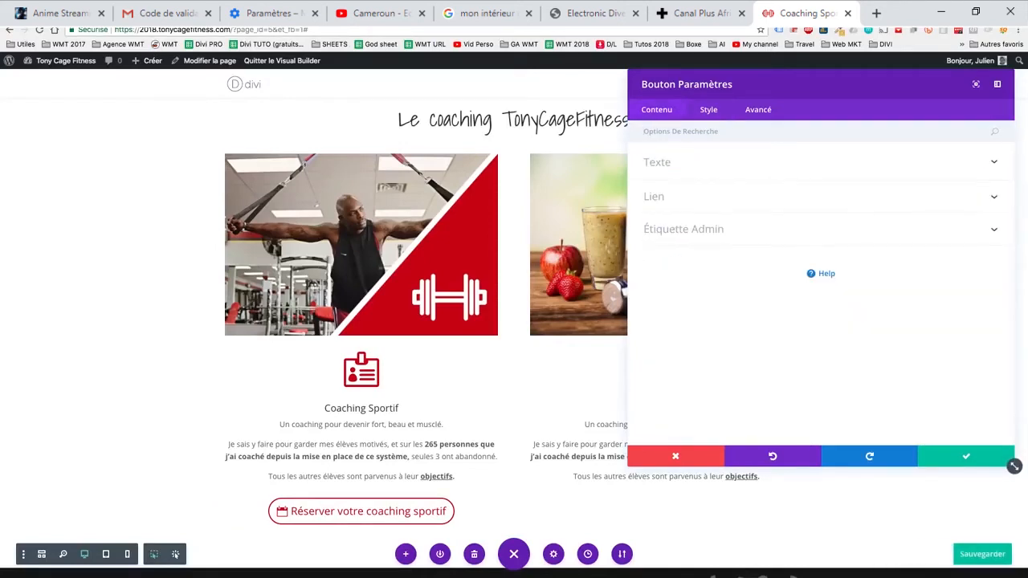
pyautogui.click(654, 197)
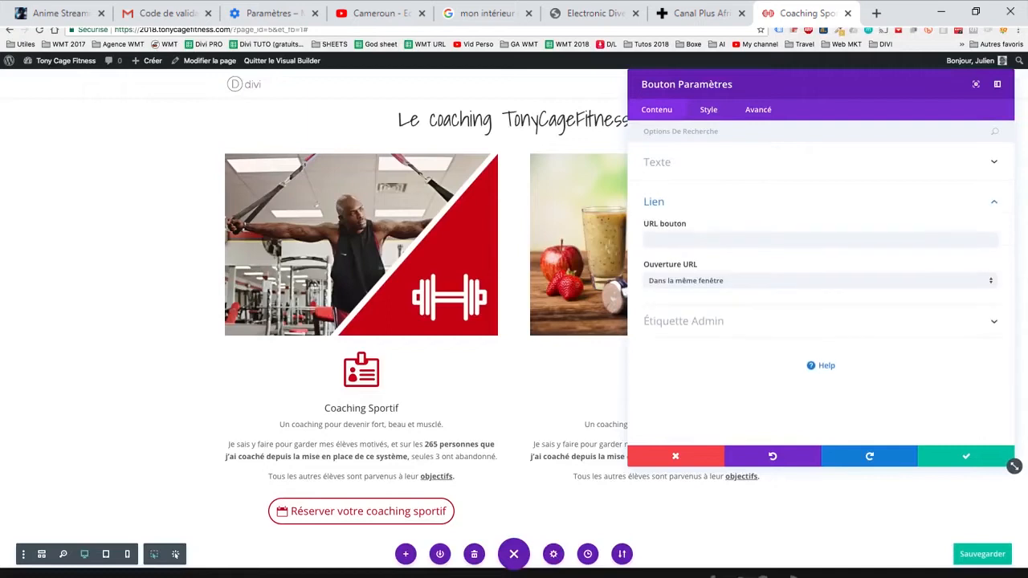
pyautogui.click(665, 239)
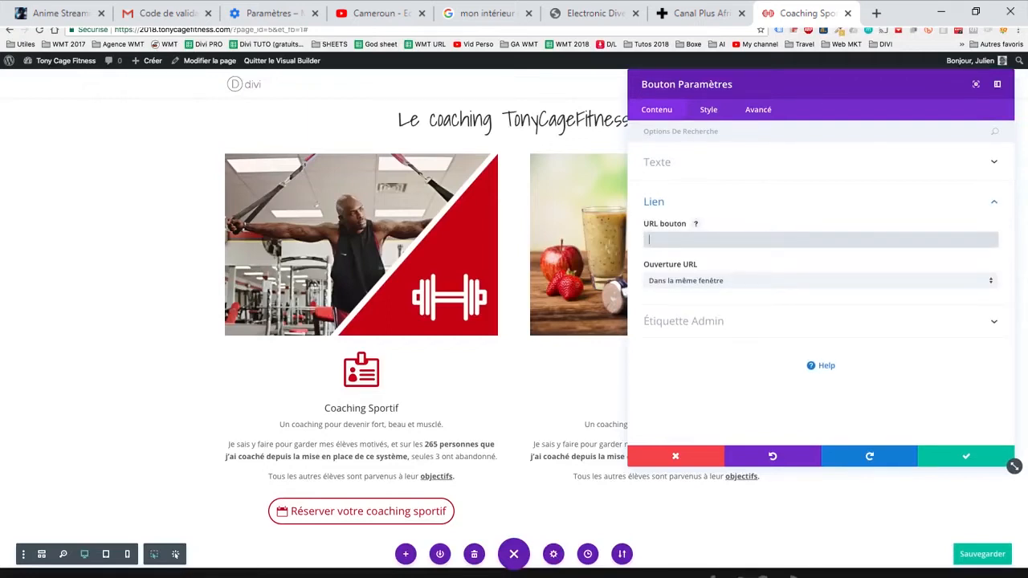
pyautogui.write('/coaching/')
pyautogui.hotkey('shift', 'Left')
pyautogui.hotkey('shift', 'Left')
pyautogui.hotkey('shift', 'Left')
pyautogui.hotkey('shift', 'Left')
pyautogui.hotkey('shift', 'Left')
pyautogui.hotkey('shift', 'Left')
pyautogui.hotkey('shift', 'Left')
pyautogui.hotkey('shift', 'Left')
pyautogui.hotkey('shift', 'Left')
pyautogui.hotkey('shift', 'Left')
pyautogui.click(673, 240)
pyautogui.moveTo(649, 240); pyautogui.dragTo(684, 240)
pyautogui.click(649, 240)
pyautogui.moveTo(648, 241); pyautogui.dragTo(684, 240)
pyautogui.click(717, 281)
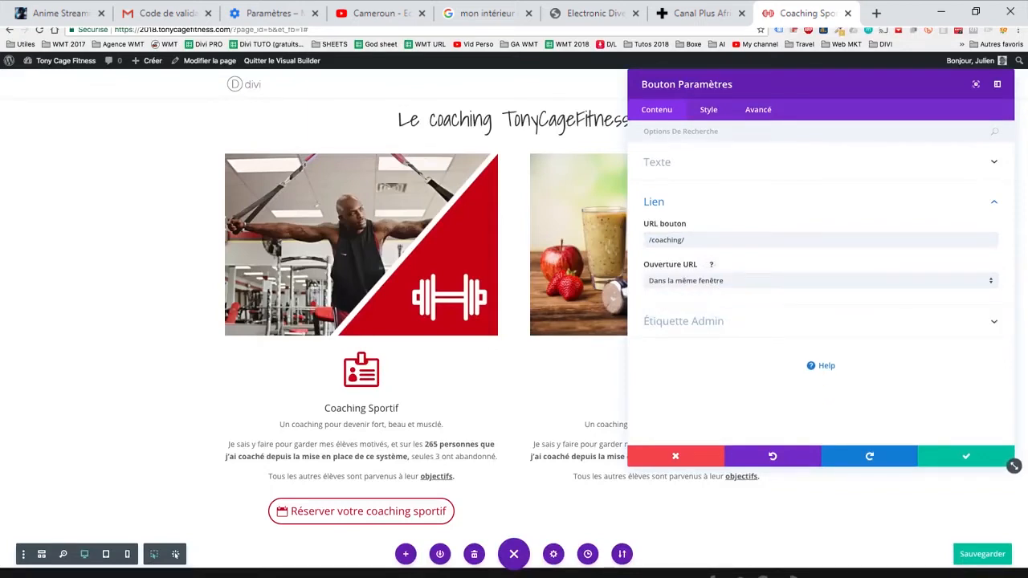
pyautogui.click(966, 456)
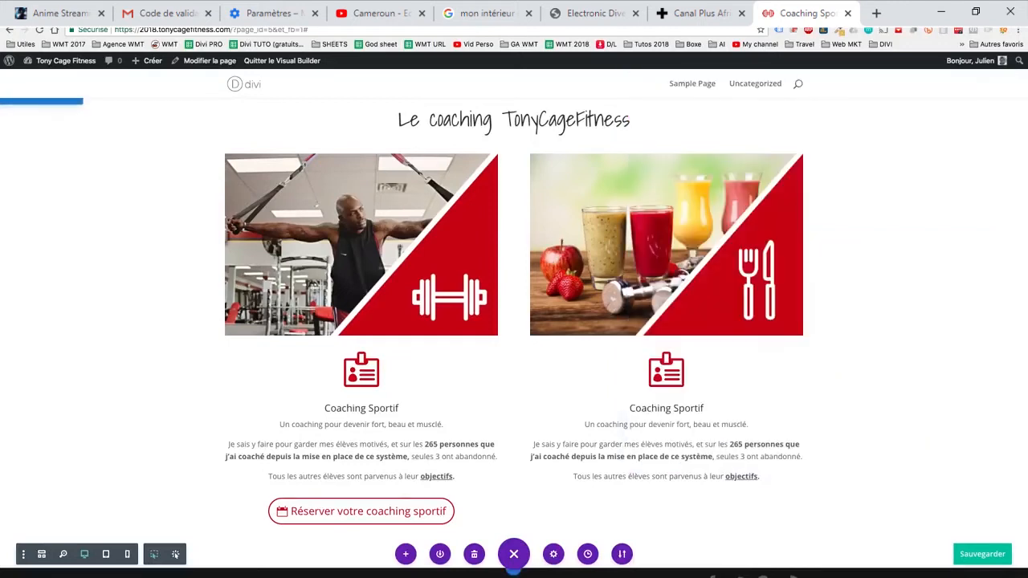
# - Duplicate the booking button and move the copy below the coaching text in the second column
pyautogui.scroll(-1, 361, 485)
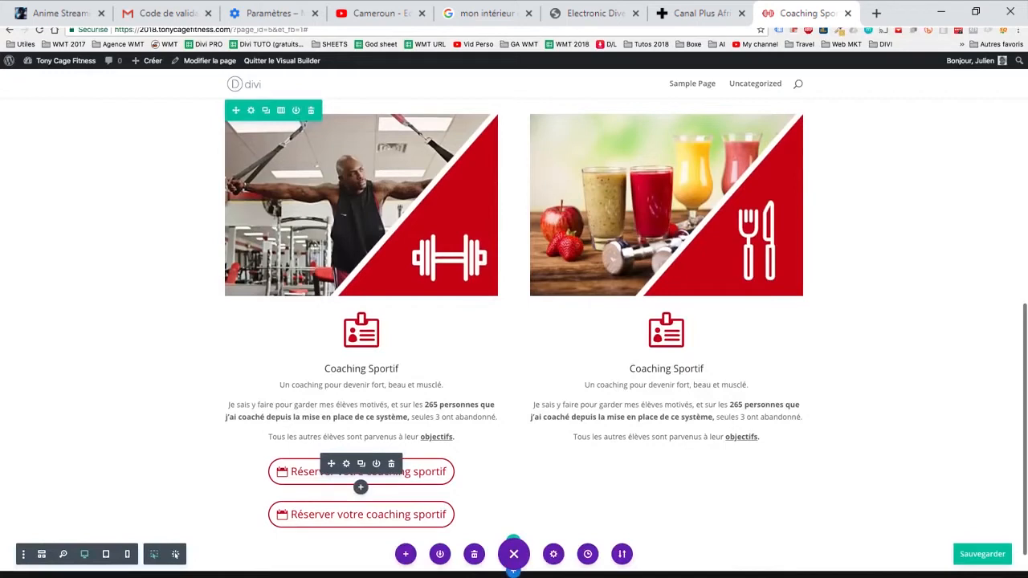
pyautogui.click(391, 464)
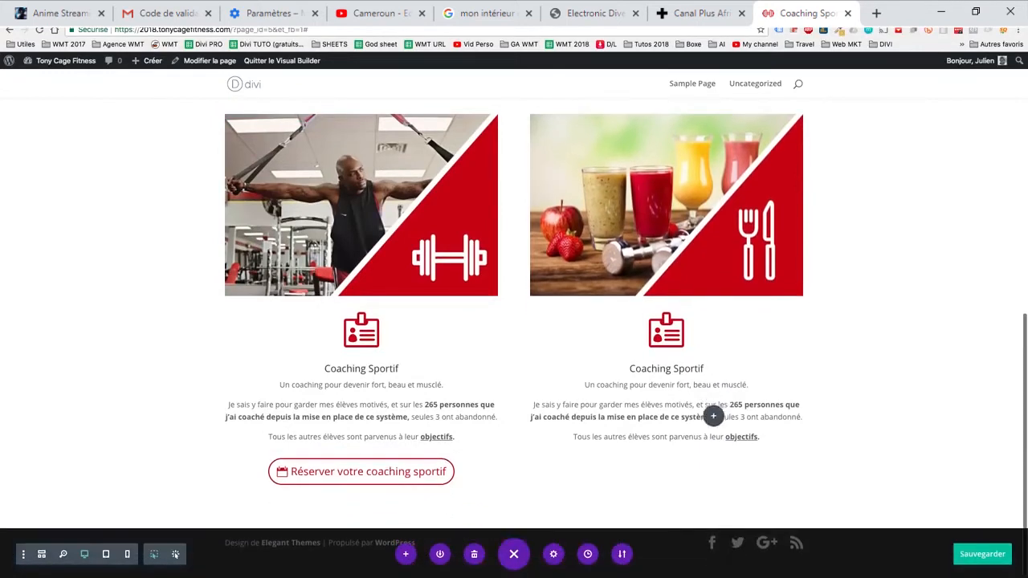
pyautogui.moveTo(713, 416); pyautogui.dragTo(705, 451)
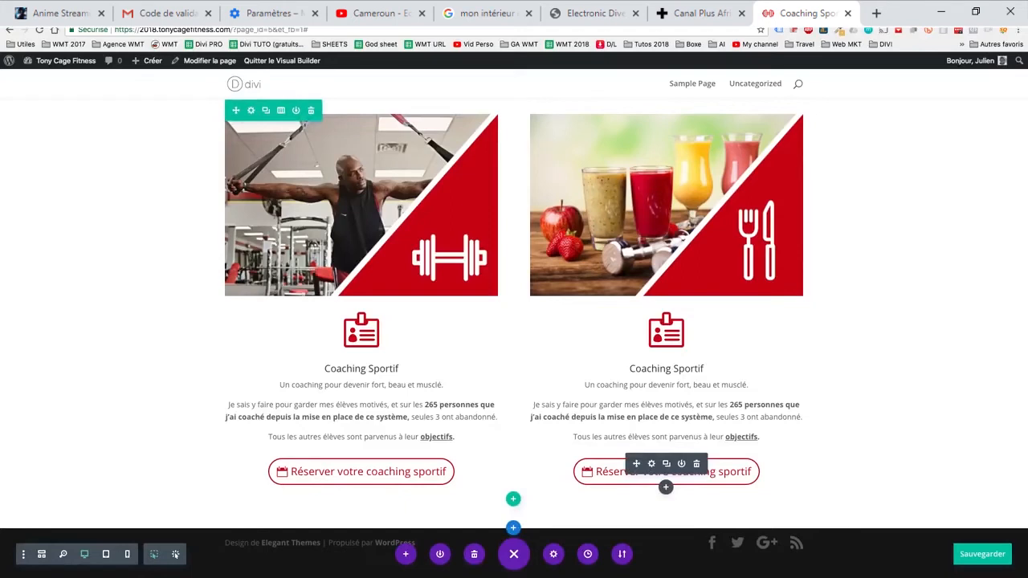
# - Save the page and set the second column's booking button URL to /coaching/#nutritionnel
pyautogui.click(651, 463)
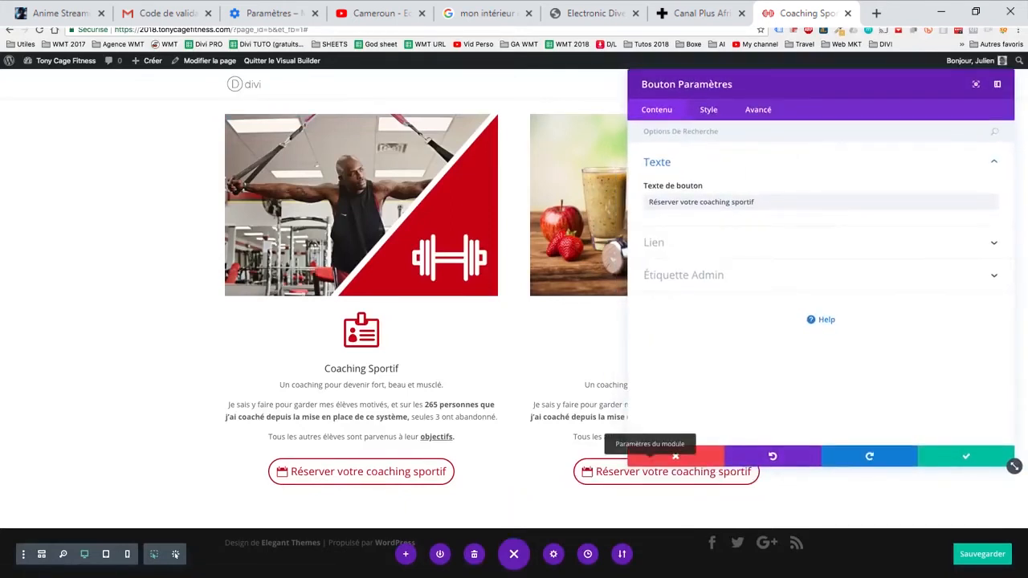
pyautogui.click(654, 242)
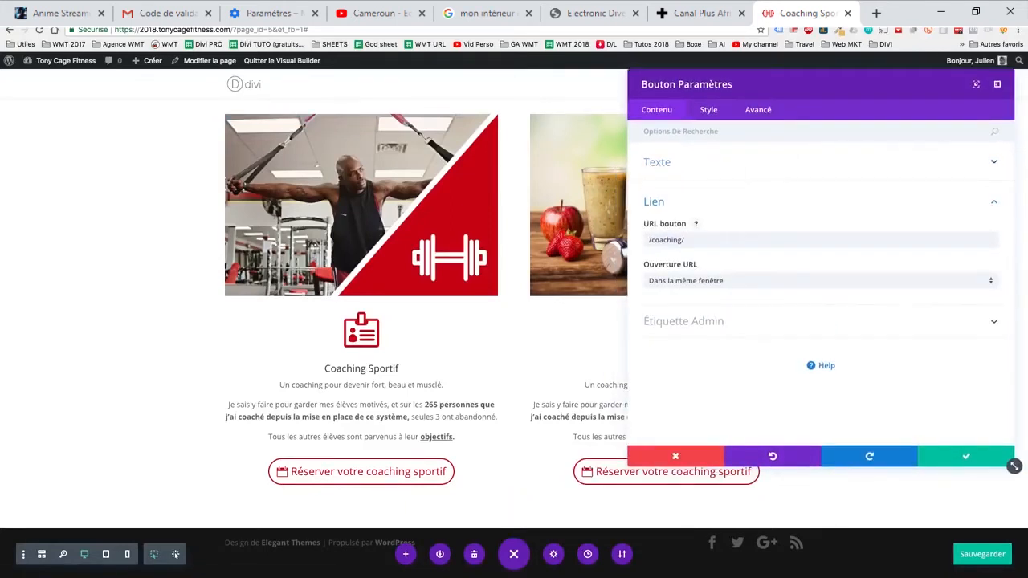
pyautogui.hotkey('ctrl', 's')
pyautogui.click(687, 240)
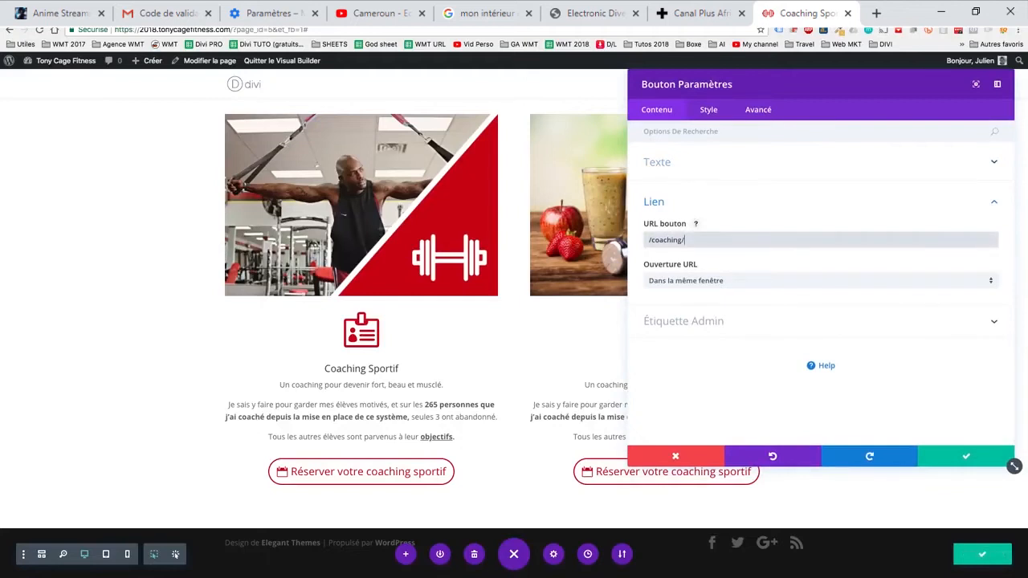
pyautogui.write('#')
pyautogui.write('nutr')
pyautogui.write('itionn')
pyautogui.write('ne')
pyautogui.click(965, 456)
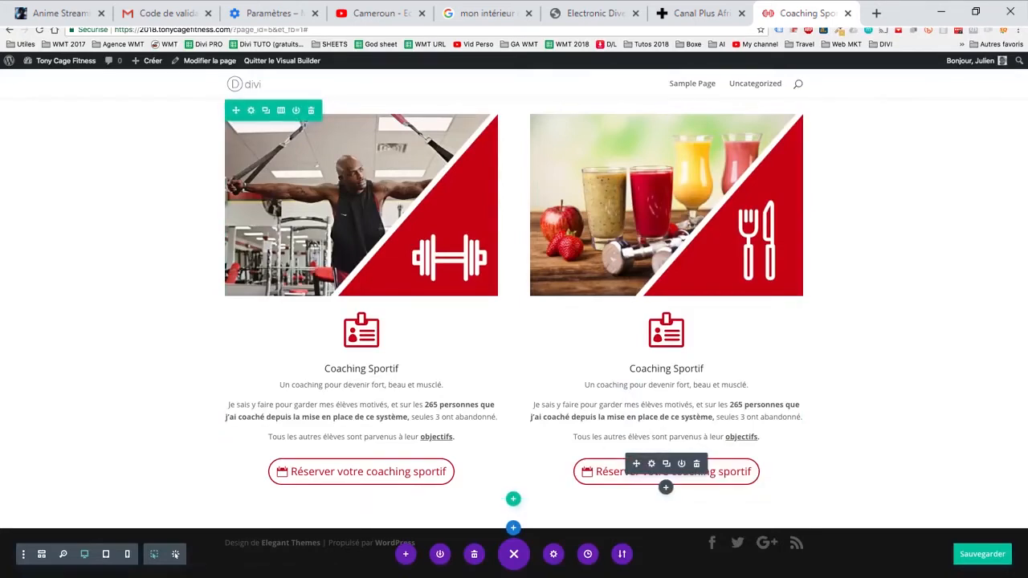
# - Change the second column's button text to "Réserver votre coaching nutritionnel" and validate the settings
pyautogui.click(651, 463)
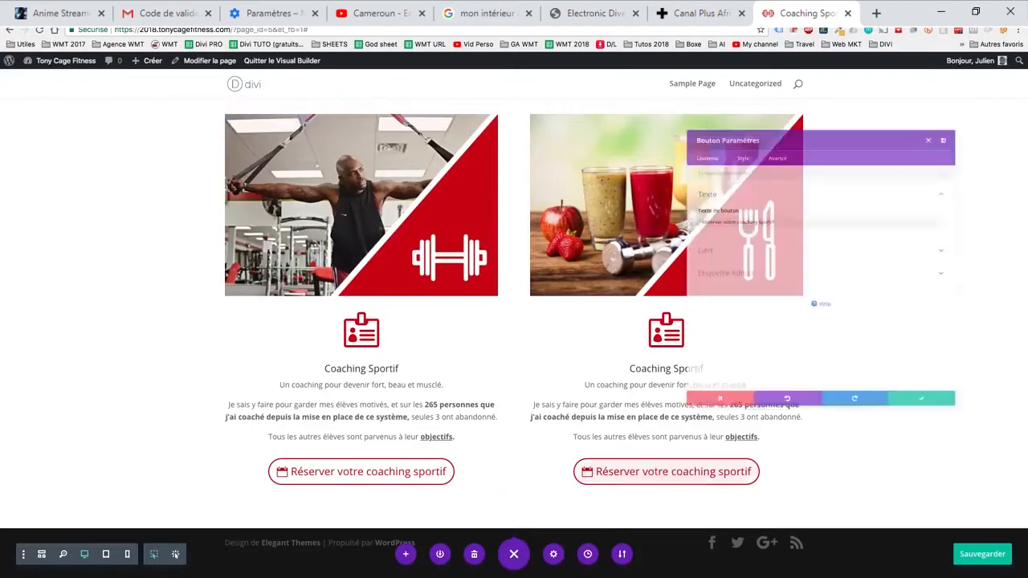
pyautogui.doubleClick(742, 202)
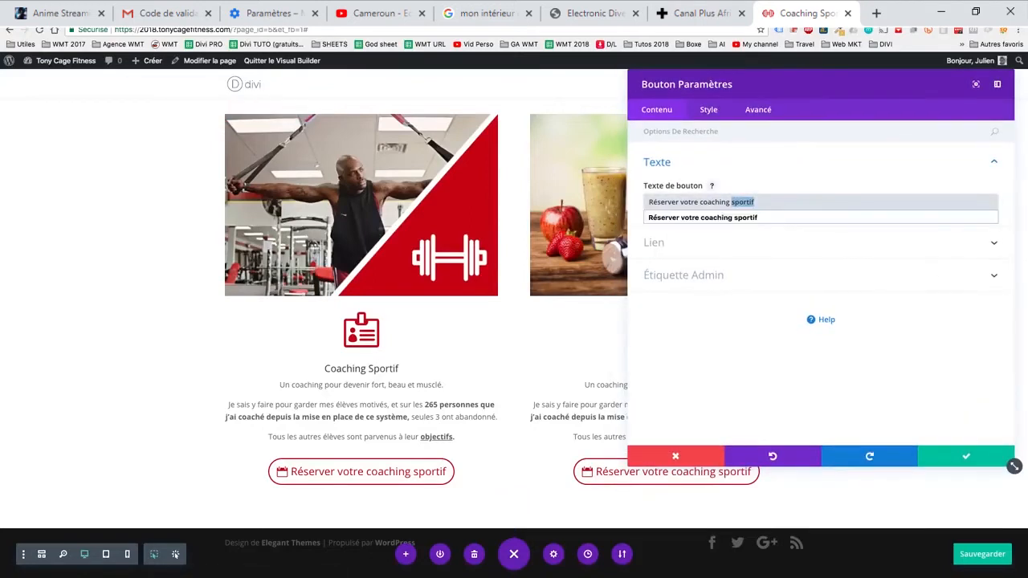
pyautogui.write('nutri')
pyautogui.press('Down')
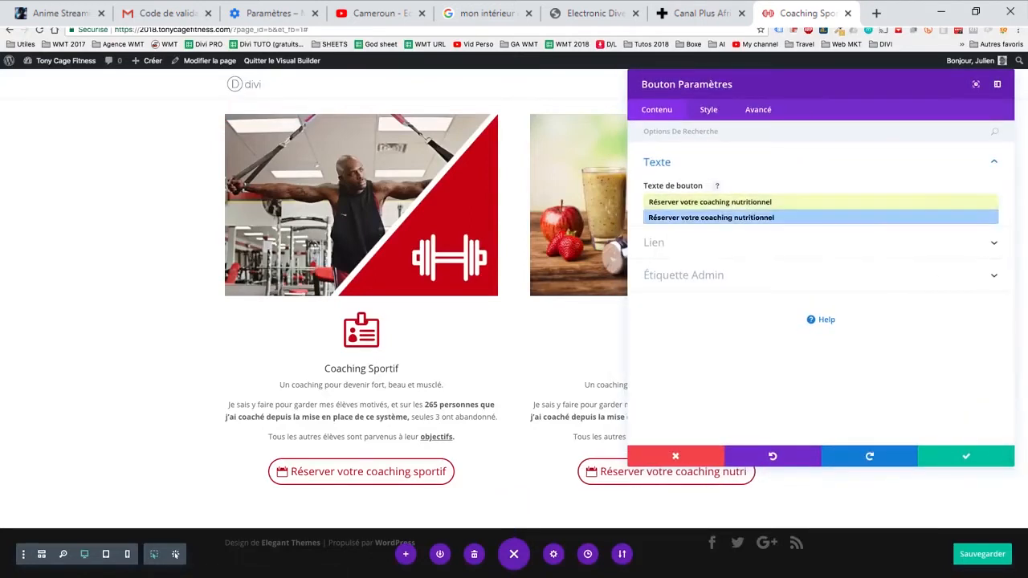
pyautogui.press('Return')
pyautogui.click(966, 456)
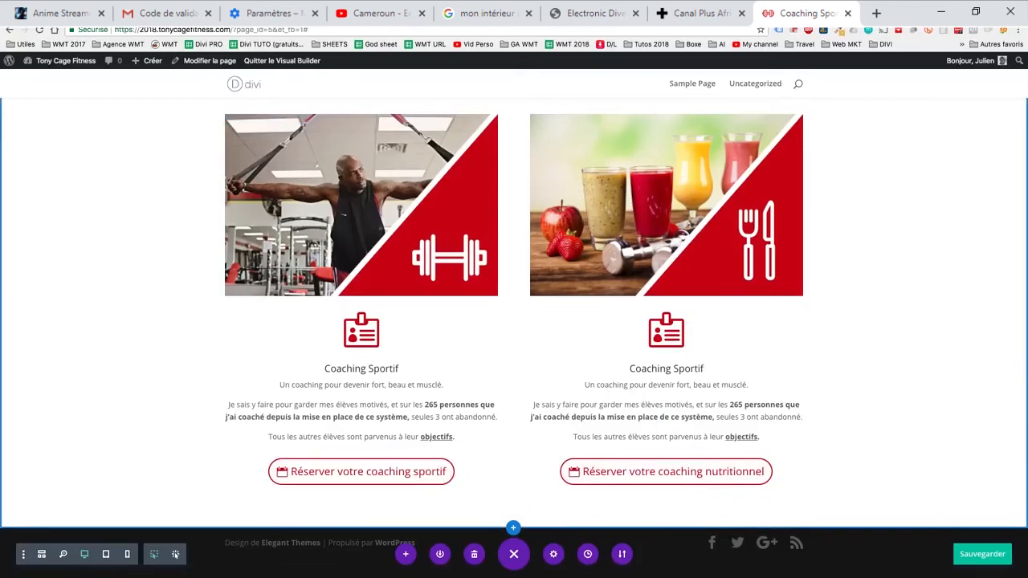
# - Look over the coaching section and save the page
pyautogui.scroll(2, 514, 321)
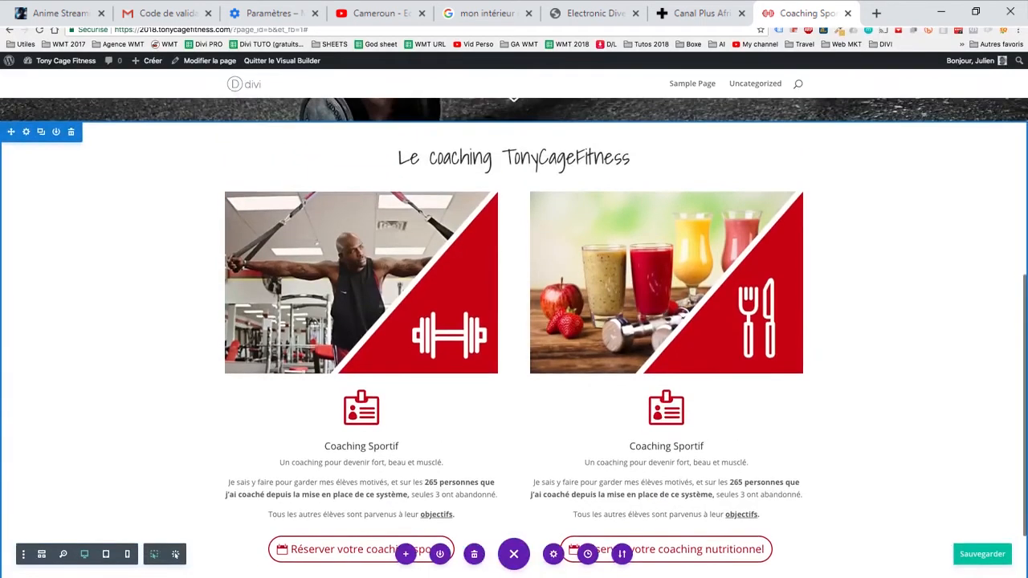
pyautogui.scroll(-2, 514, 321)
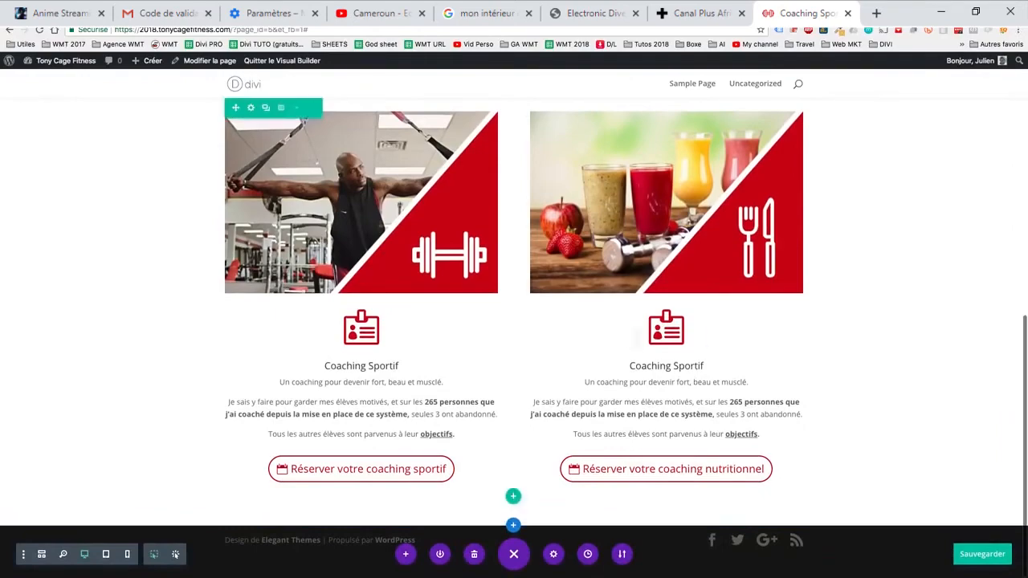
pyautogui.scroll(2, 514, 321)
pyautogui.click(982, 554)
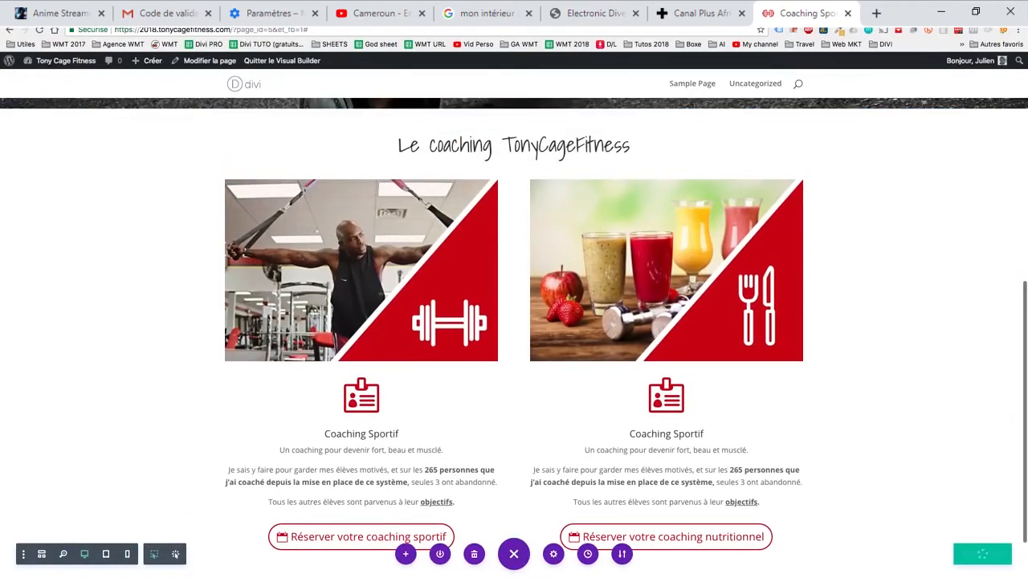
# - Review the hero section and check the nutrition booking button's link URL, closing its settings without changes
pyautogui.scroll(6, 514, 321)
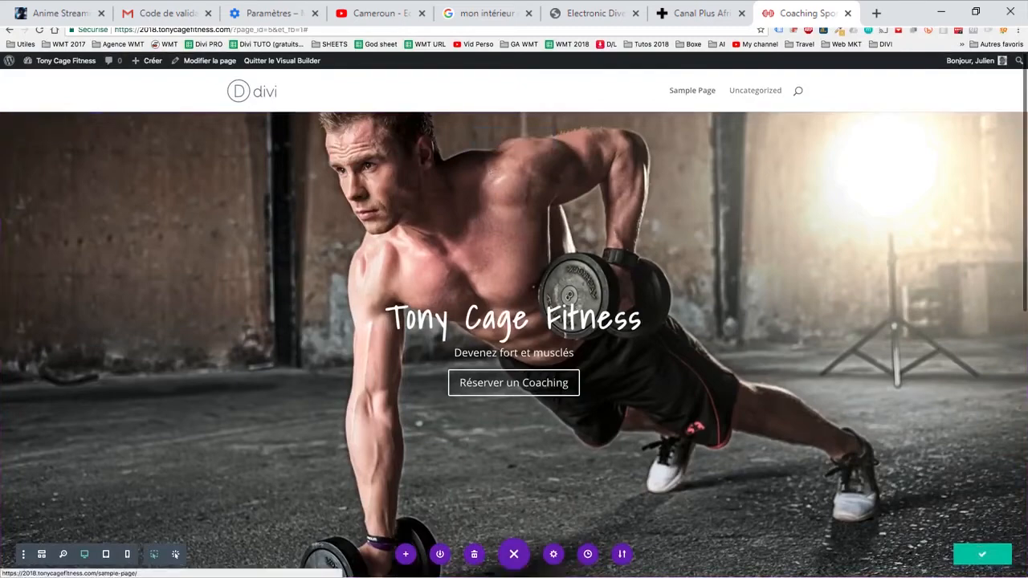
pyautogui.scroll(-8, 514, 322)
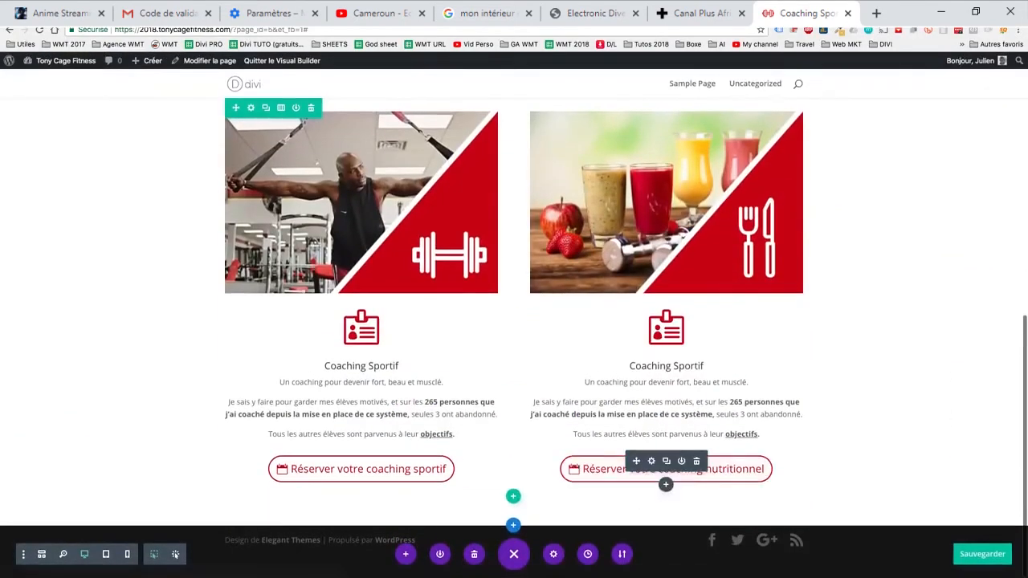
pyautogui.click(651, 461)
pyautogui.click(653, 201)
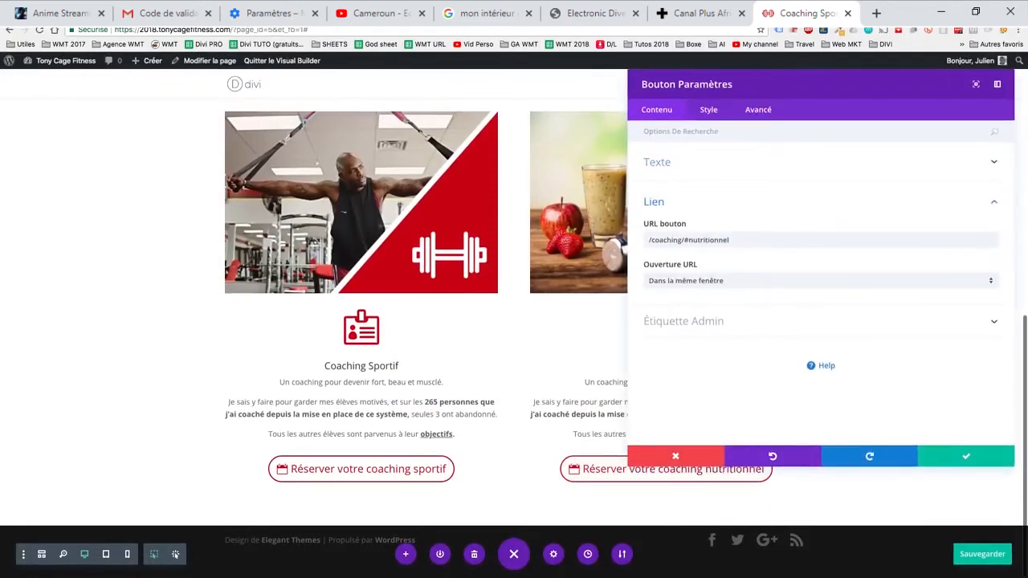
pyautogui.click(729, 240)
pyautogui.click(675, 456)
# - Leave the page for the WordPress dashboard and open the Divi theme options
pyautogui.scroll(5, 465, 369)
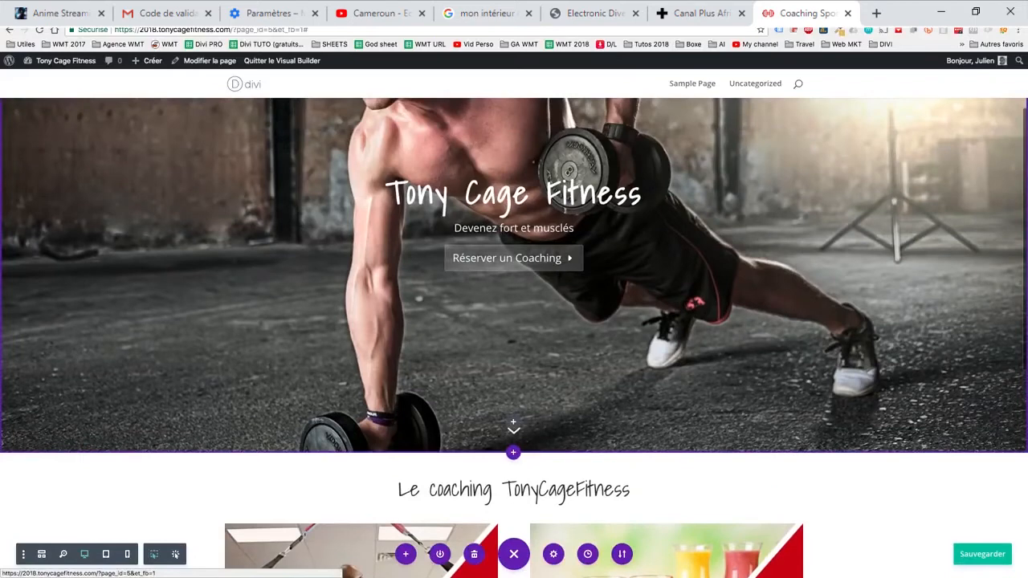
pyautogui.scroll(2, 506, 258)
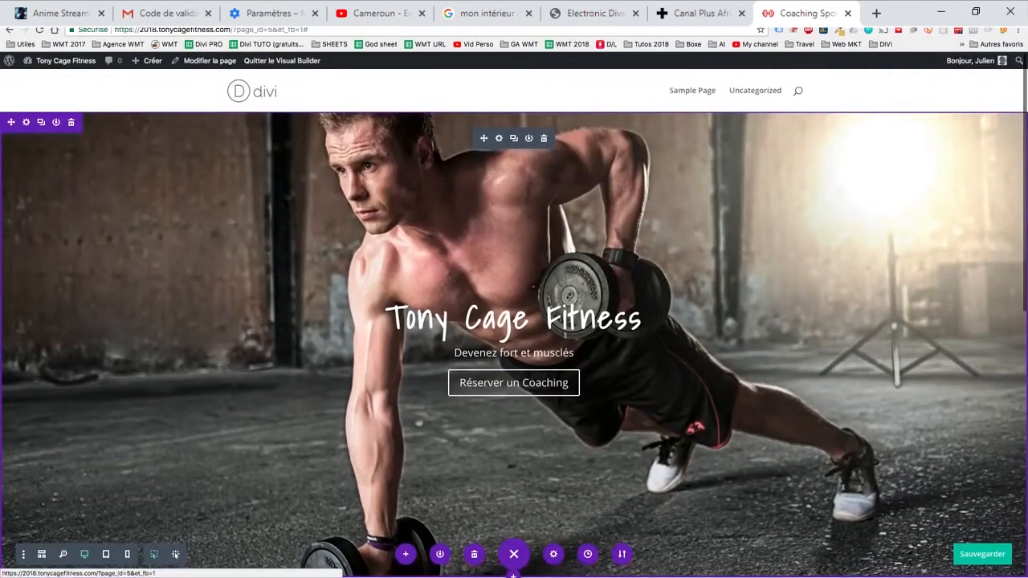
pyautogui.moveTo(61, 60)
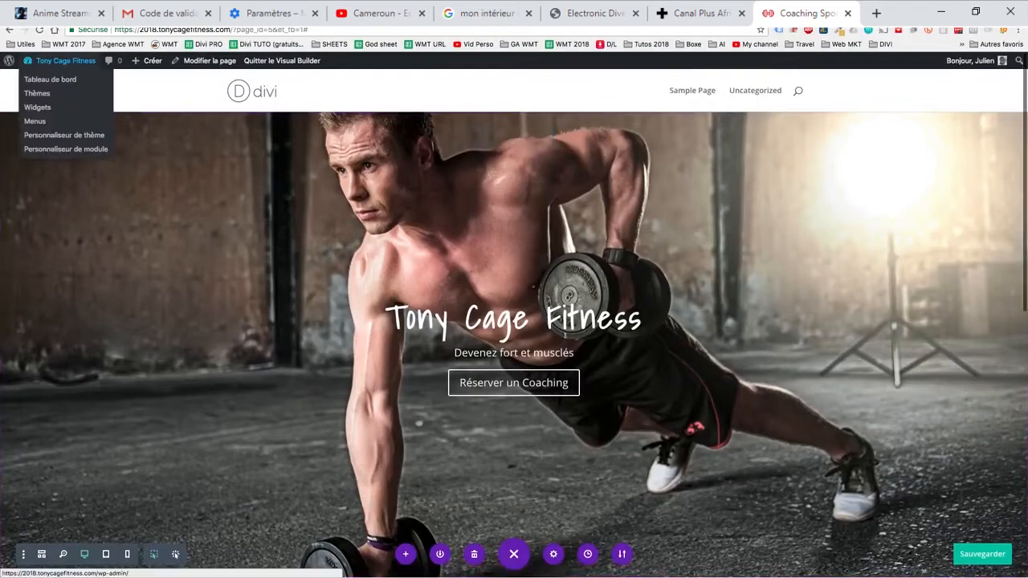
pyautogui.click(64, 61)
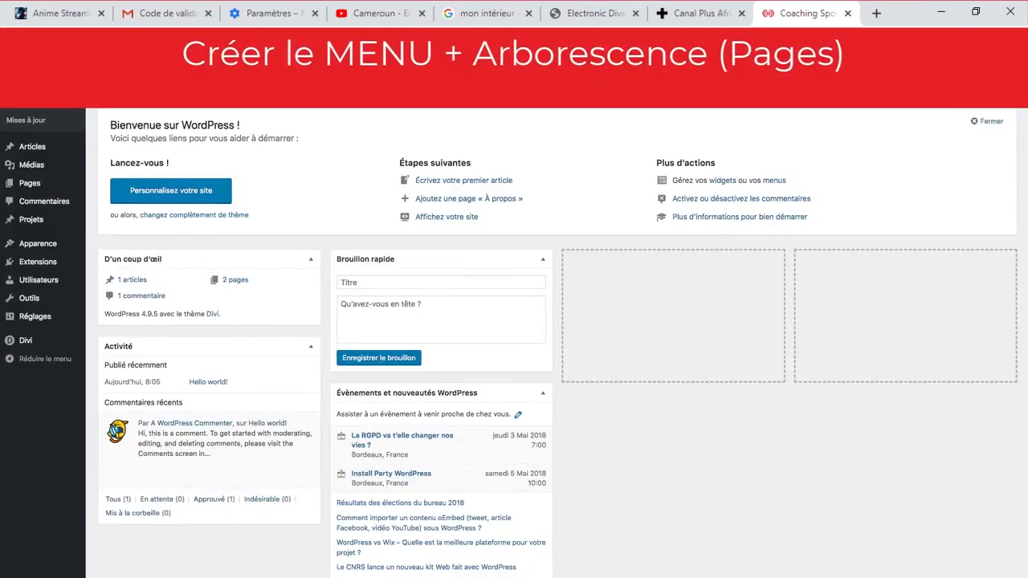
pyautogui.moveTo(37, 243)
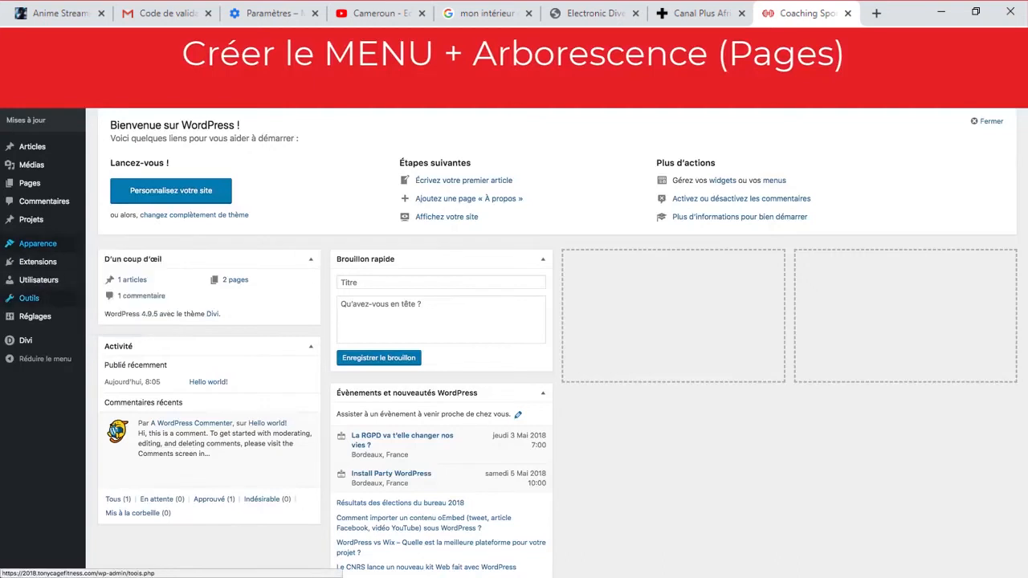
pyautogui.click(26, 340)
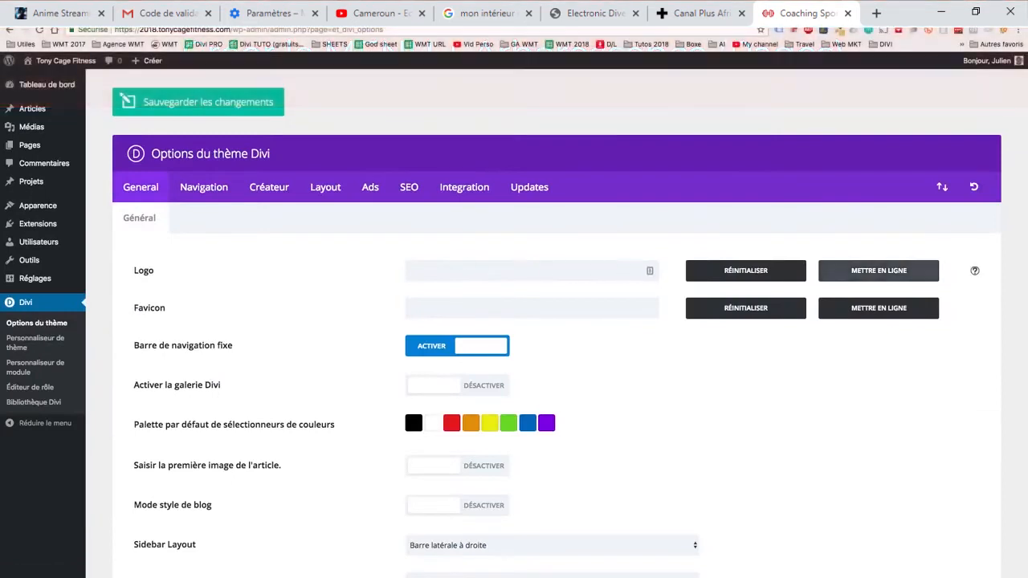
# - Open the logo image chooser and upload all image files from the "0. Toutes" folder to the media library
pyautogui.click(878, 270)
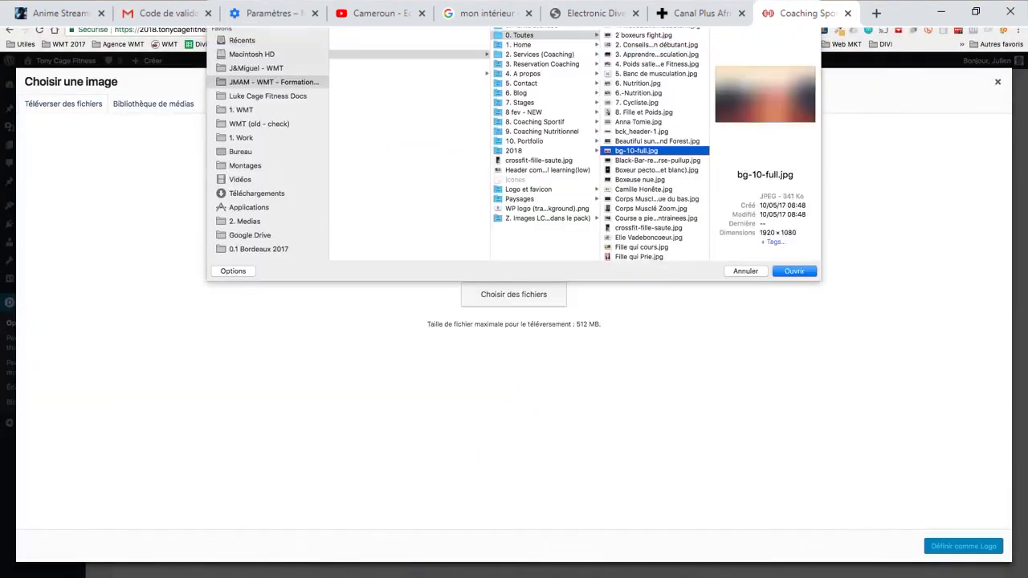
pyautogui.press('super+a')
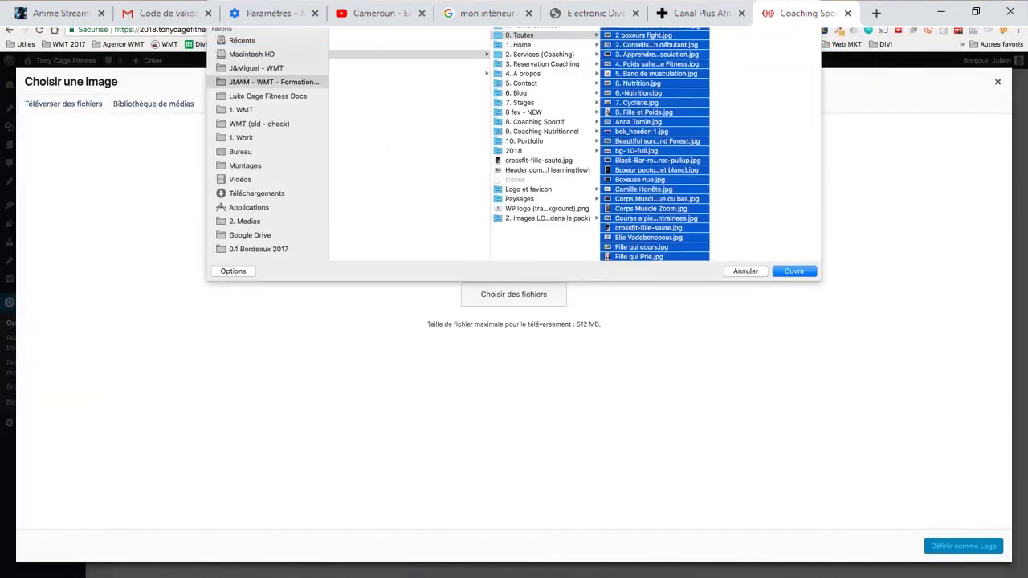
pyautogui.click(639, 122)
pyautogui.press('super+a')
pyautogui.click(794, 271)
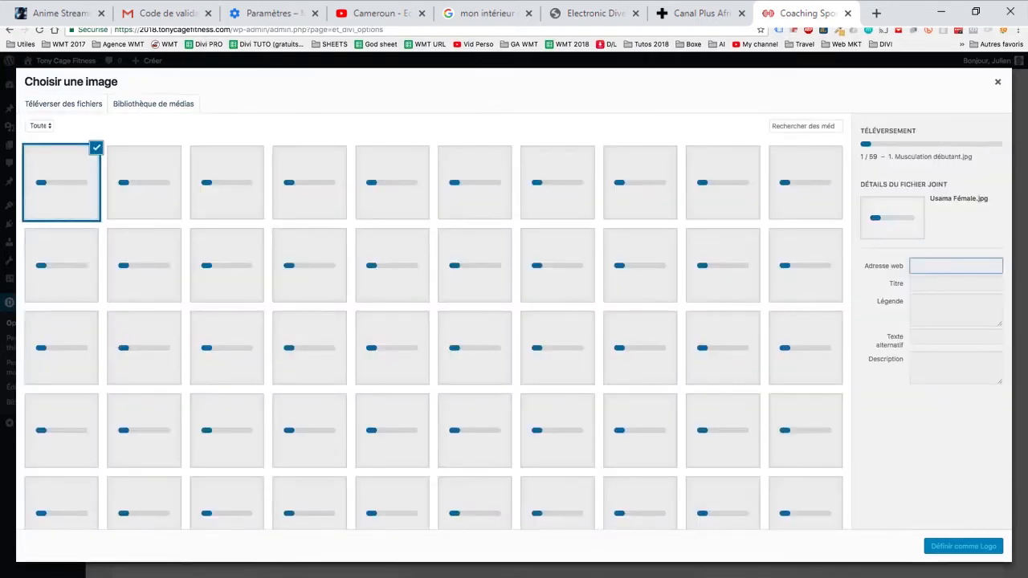
# - Set the uploaded TCF-Logo-340x156.png from the media library as the site logo
pyautogui.scroll(-3, 433, 335)
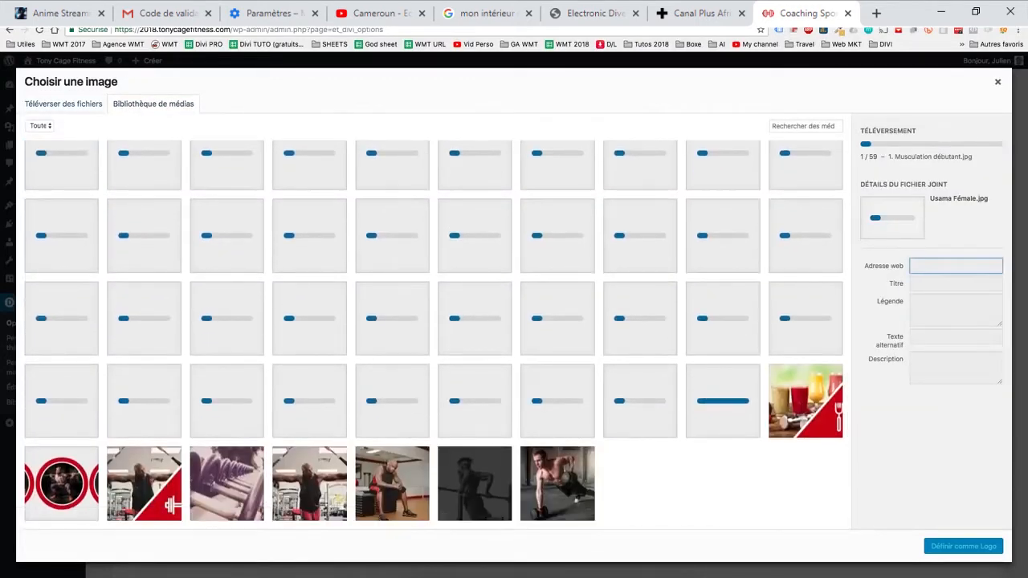
pyautogui.scroll(3, 434, 335)
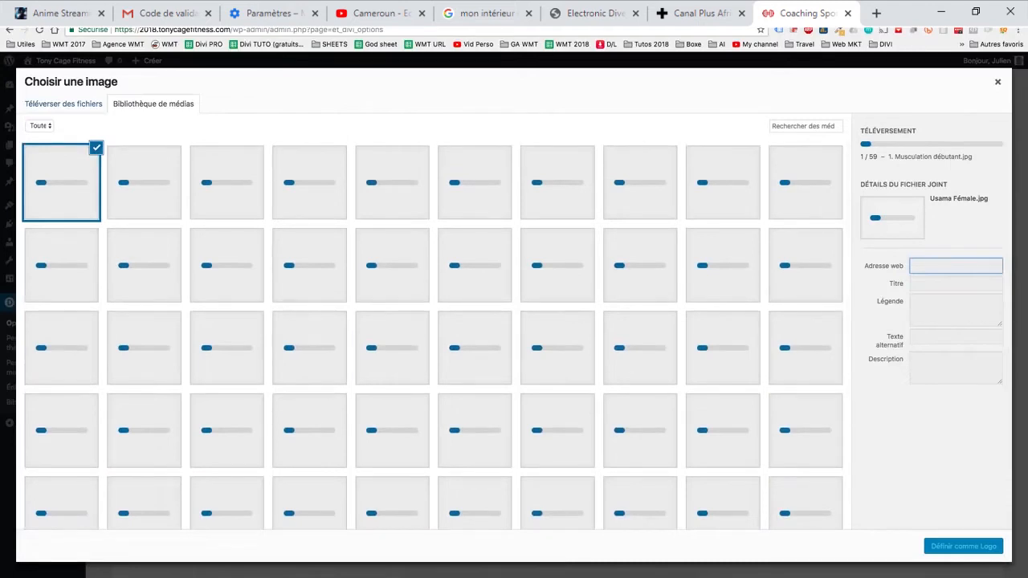
pyautogui.scroll(-3, 434, 335)
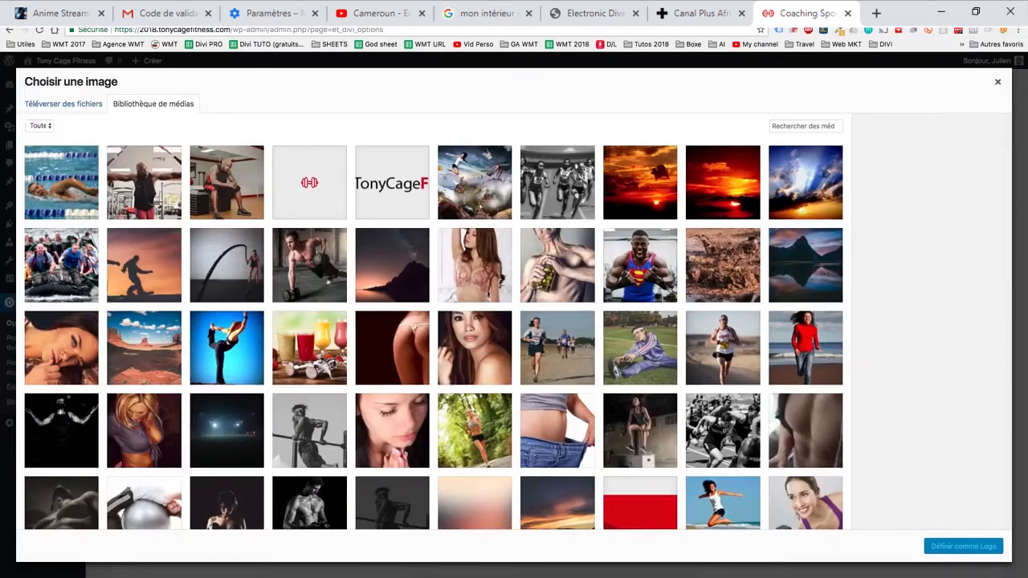
pyautogui.click(392, 183)
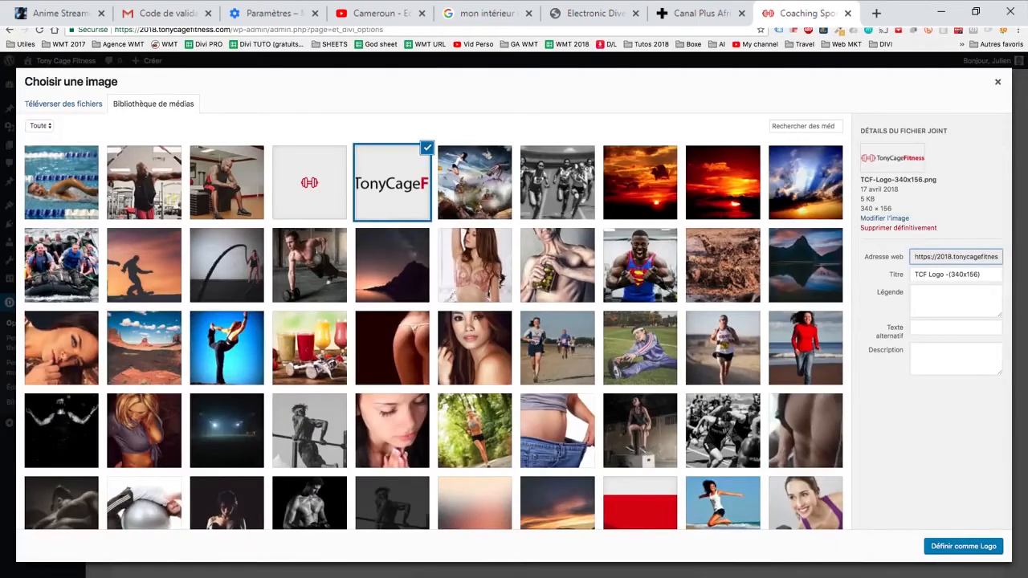
pyautogui.click(963, 546)
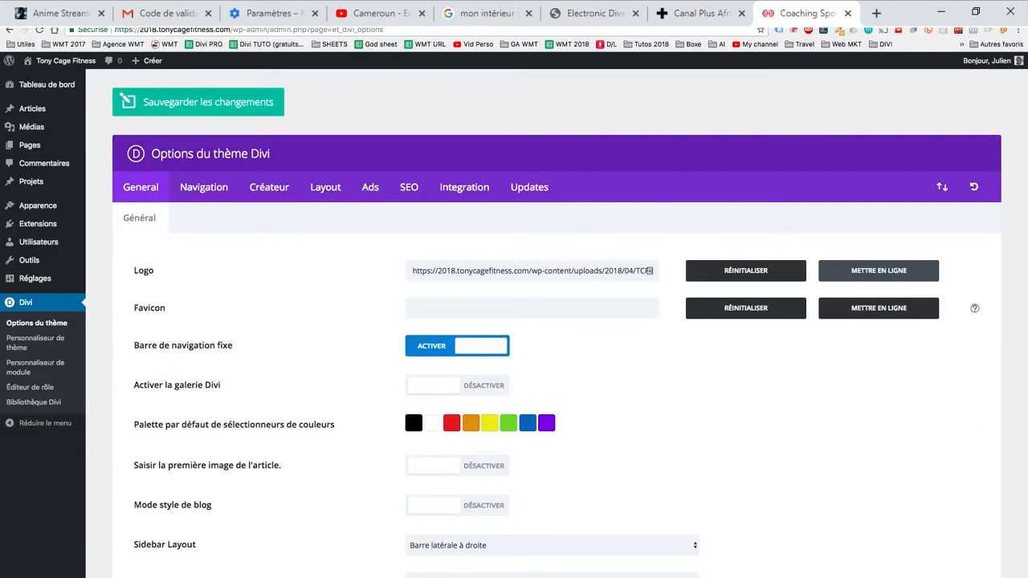
# - Set the red dumbbell icon from the media library as the site favicon
pyautogui.click(878, 308)
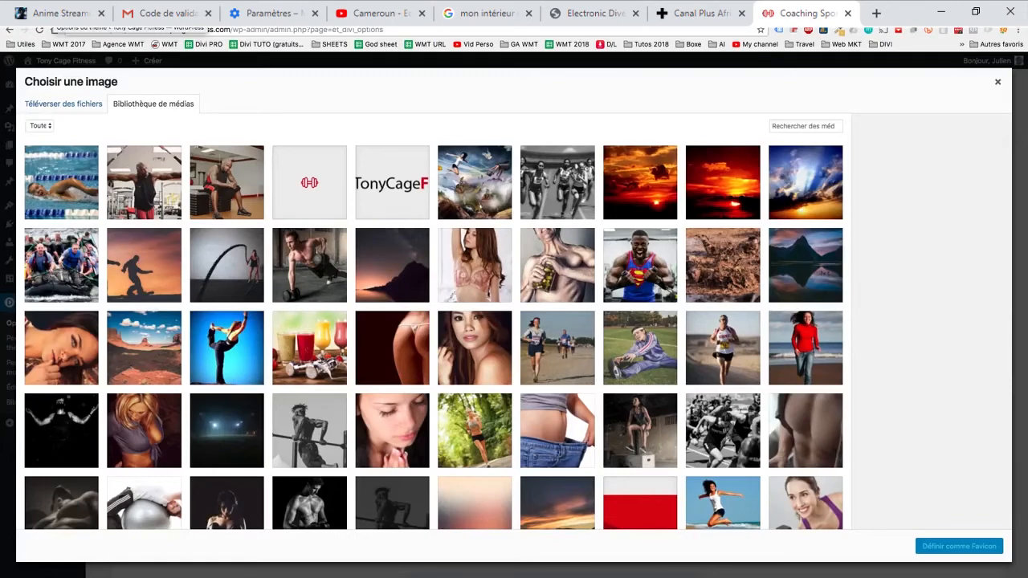
pyautogui.click(309, 183)
pyautogui.click(958, 546)
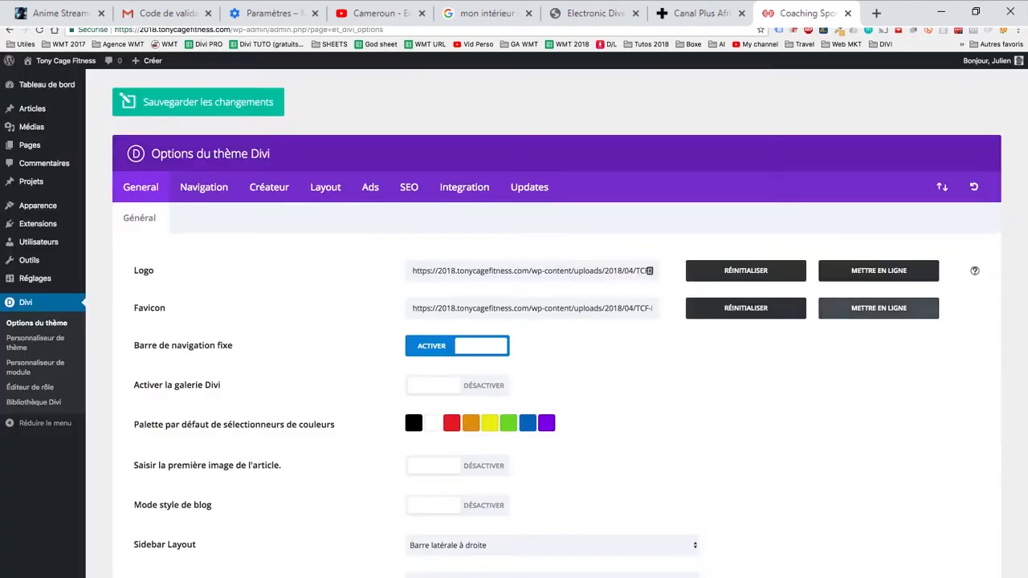
# - Set the third colour of the default colour picker palette to the brand brown #46292a
pyautogui.scroll(-10, 514, 321)
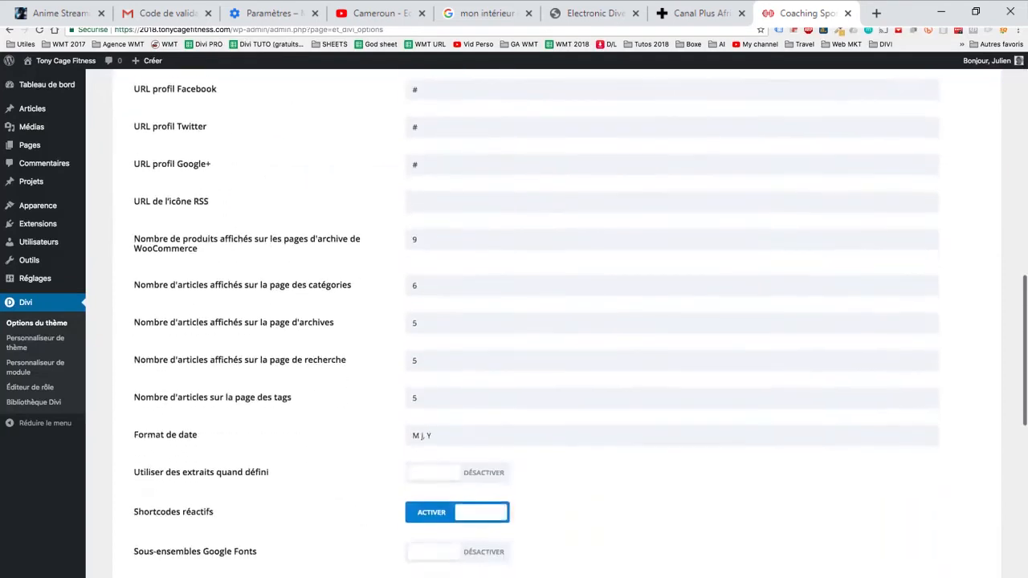
pyautogui.scroll(10, 514, 321)
pyautogui.scroll(-1, 514, 321)
pyautogui.scroll(1, 514, 321)
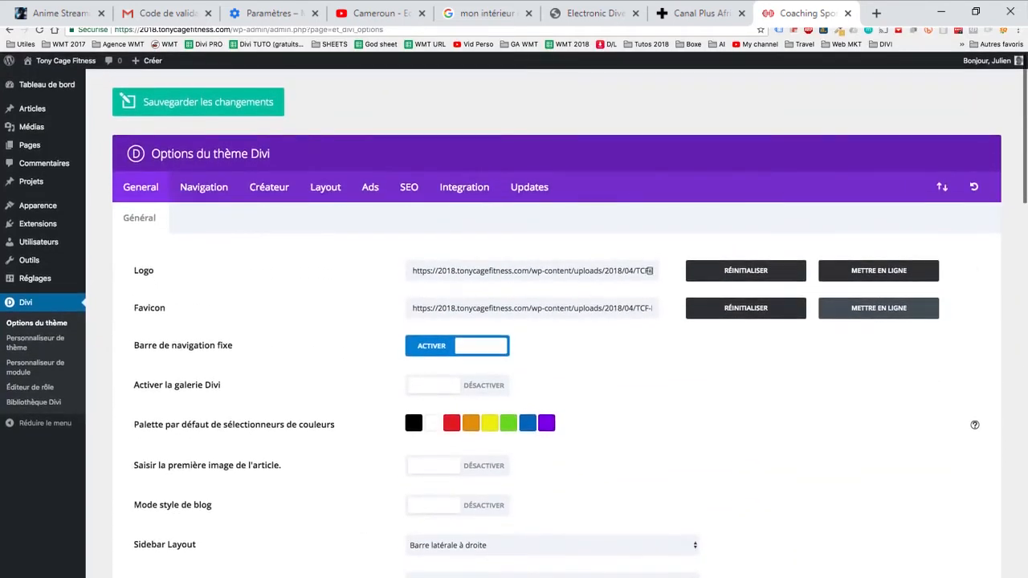
pyautogui.click(451, 423)
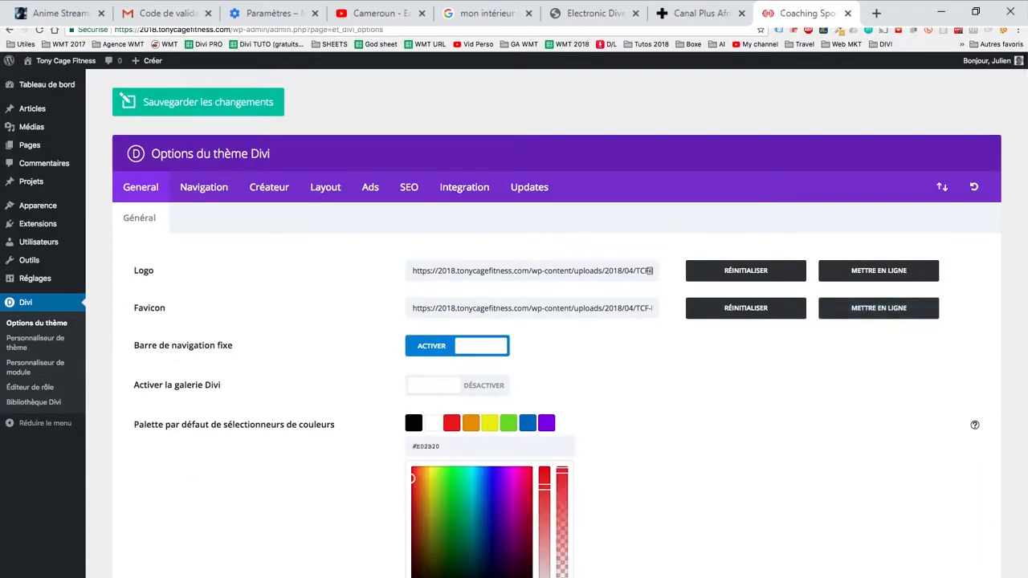
pyautogui.hotkey('ctrl', 'Left')
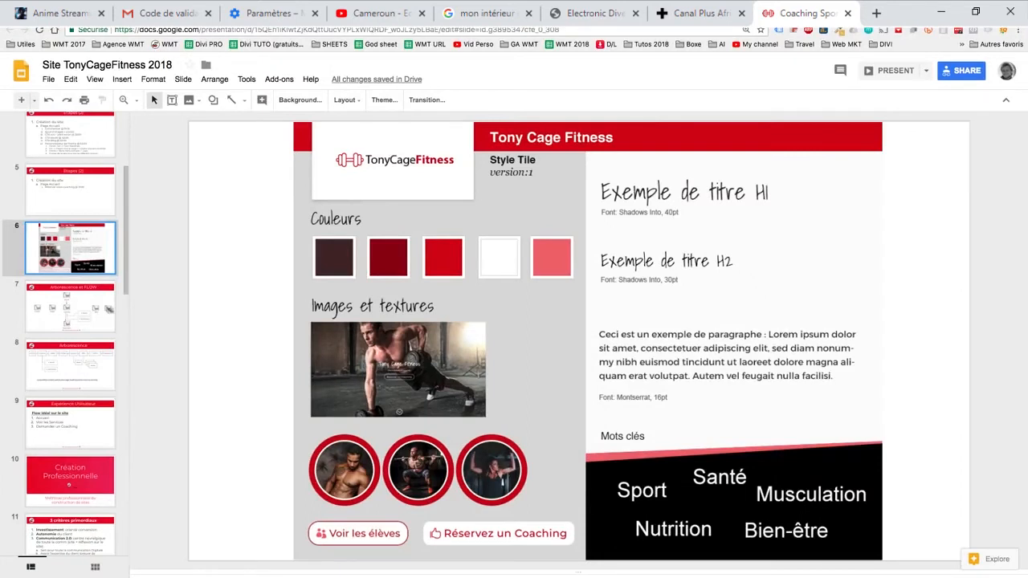
pyautogui.hotkey('ctrl', 'Right')
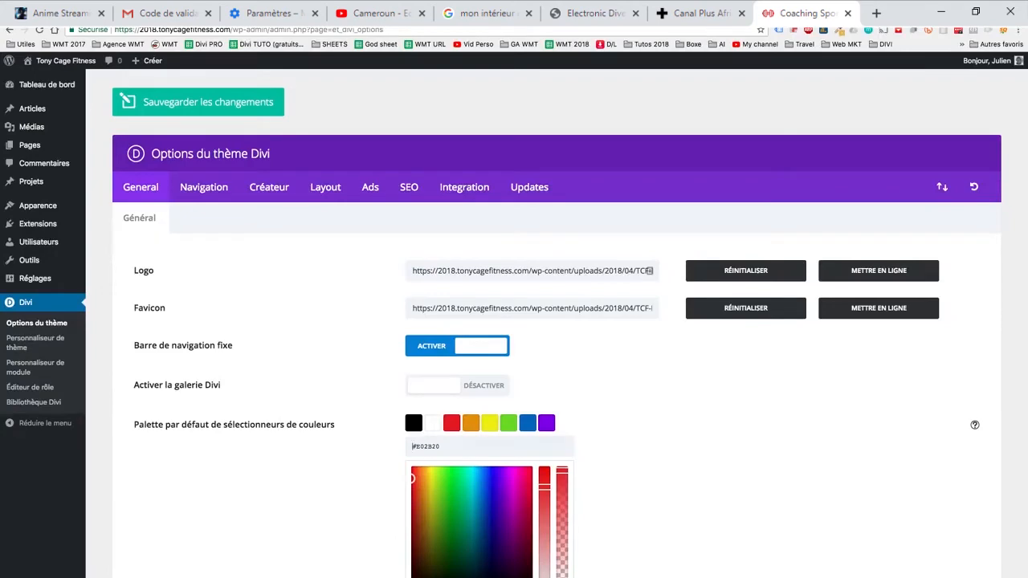
pyautogui.tripleClick(413, 446)
pyautogui.write('46292a')
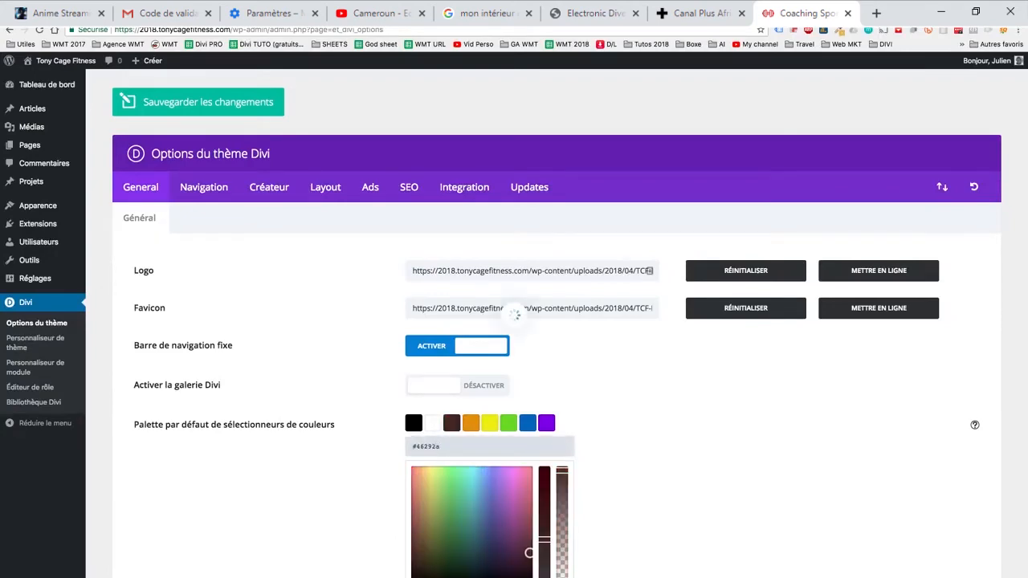
# - Copy the dark red #8d000c from the "Couleurs TCF" note into the palette's fourth colour, replacing the orange
pyautogui.hotkey('ctrl', 'Left')
pyautogui.doubleClick(260, 84)
pyautogui.press('super+c')
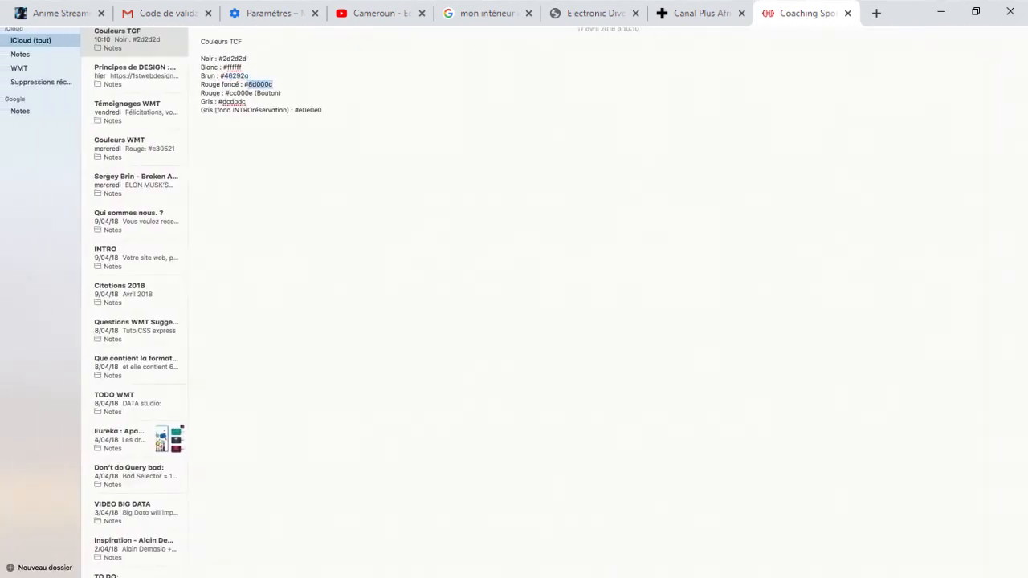
pyautogui.hotkey('ctrl', 'Right')
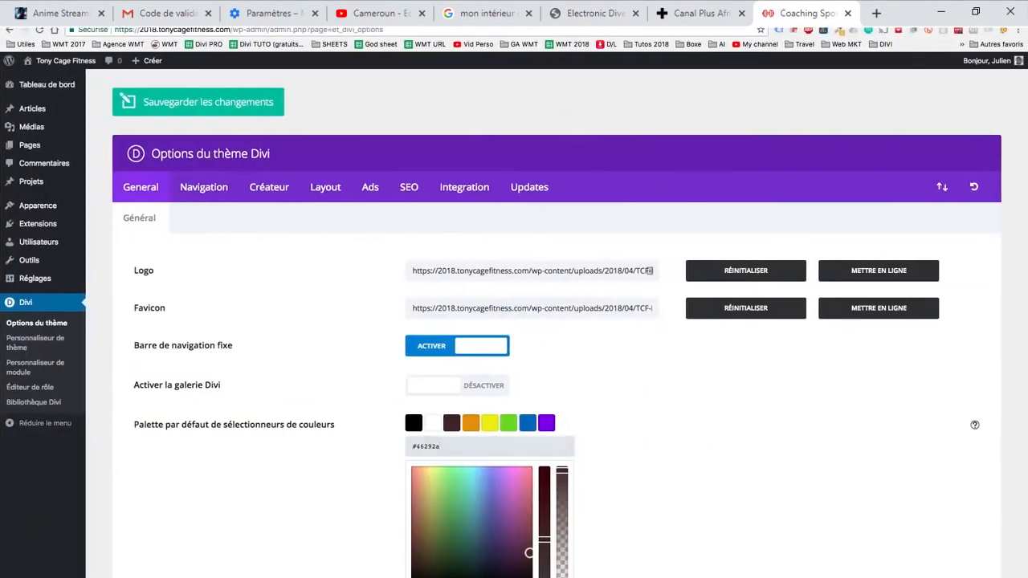
pyautogui.doubleClick(427, 446)
pyautogui.press('super+v')
pyautogui.press('Return')
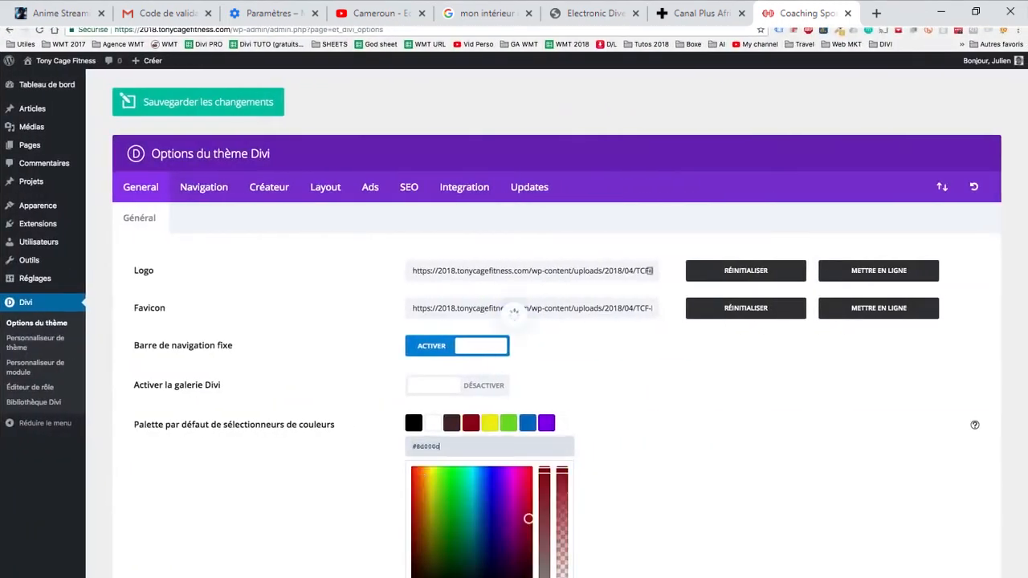
# - Copy the button red #cc000e from the "Couleurs TCF" note into the palette's fifth colour, replacing the yellow
pyautogui.hotkey('ctrl', 'Left')
pyautogui.doubleClick(241, 93)
pyautogui.press('super+c')
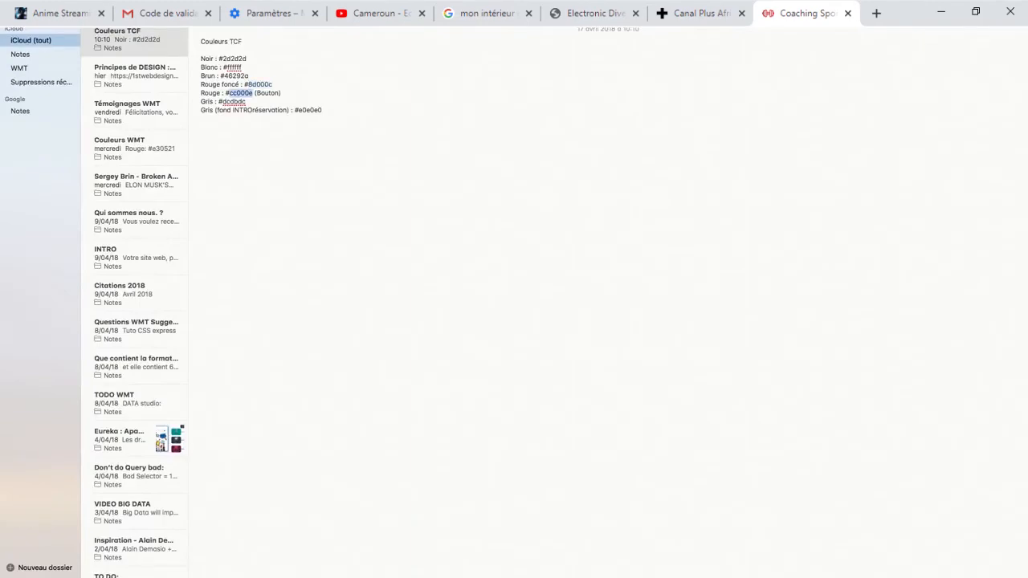
pyautogui.hotkey('ctrl', 'Right')
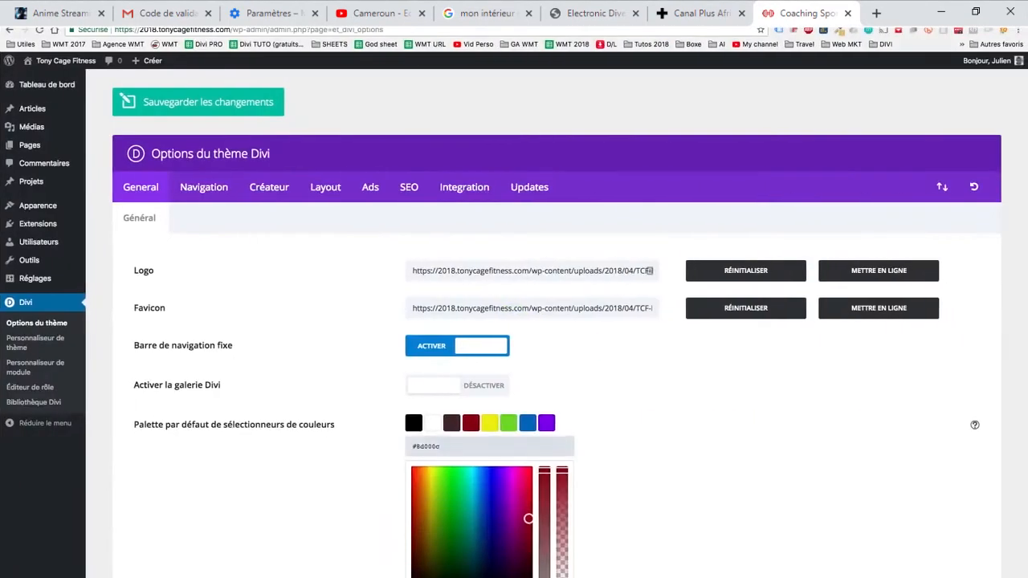
pyautogui.doubleClick(416, 446)
pyautogui.press('super+v')
pyautogui.press('Return')
# - Copy the grey #dcdbdc from the "Couleurs TCF" note into the palette's sixth colour, replacing the green
pyautogui.hotkey('ctrl', 'Left')
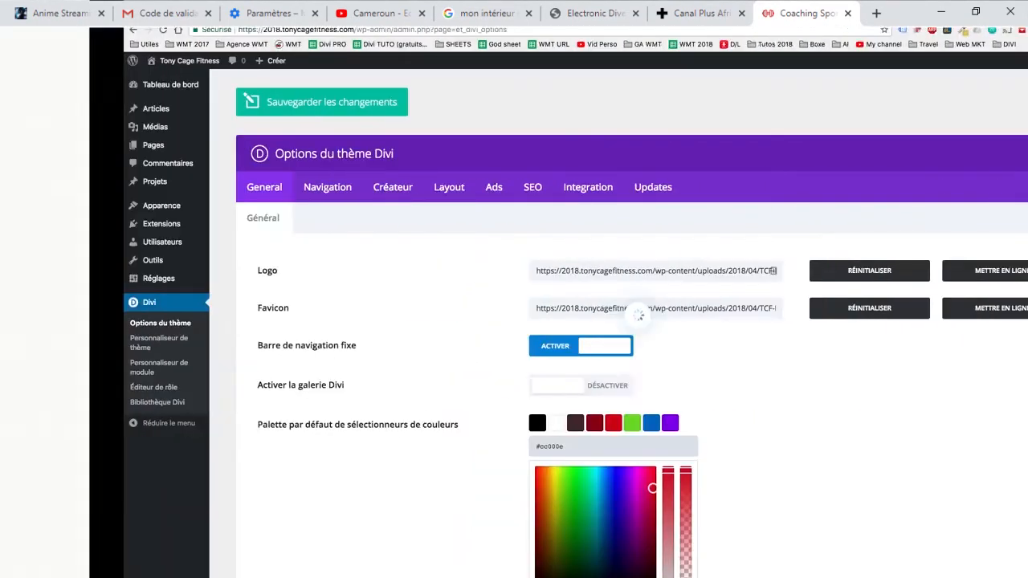
pyautogui.doubleClick(233, 101)
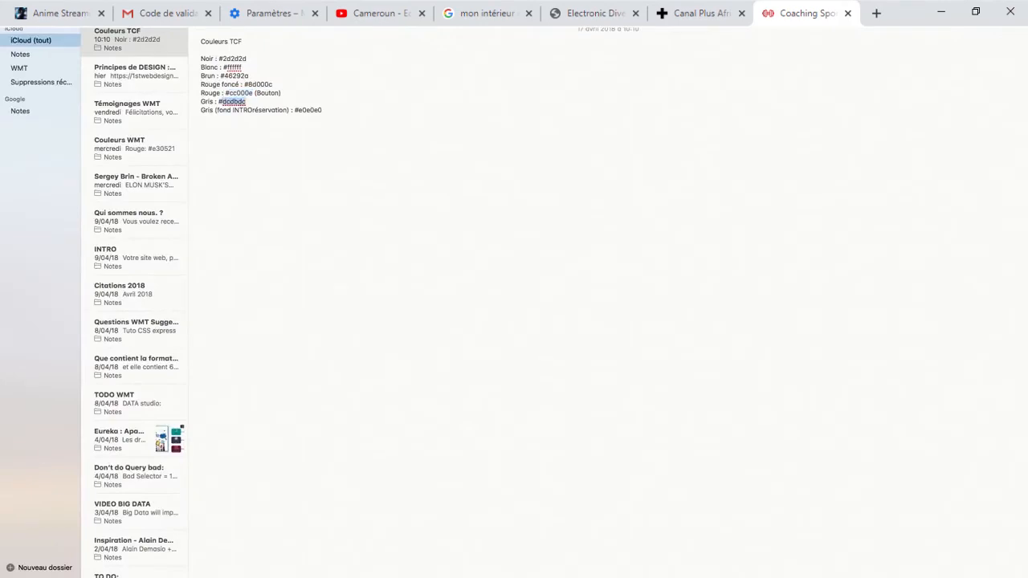
pyautogui.hotkey('ctrl', 'Right')
pyautogui.click(508, 423)
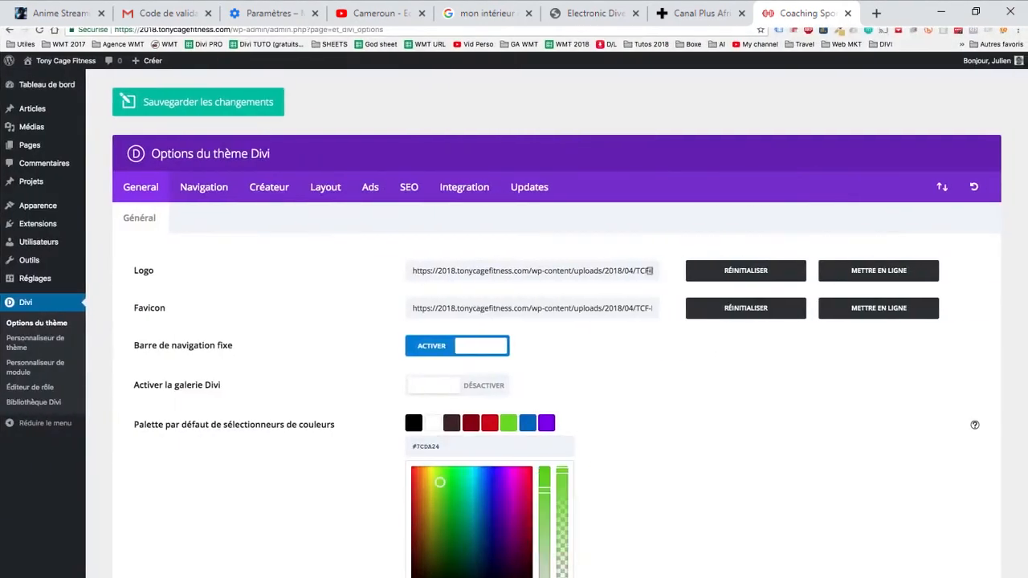
pyautogui.doubleClick(426, 447)
pyautogui.write('#dcdbdc')
pyautogui.press('Return')
# - Copy the reservation background grey #e0e0e0 from the "Couleurs TCF" note into the palette's seventh colour, replacing the blue
pyautogui.hotkey('ctrl', 'Left')
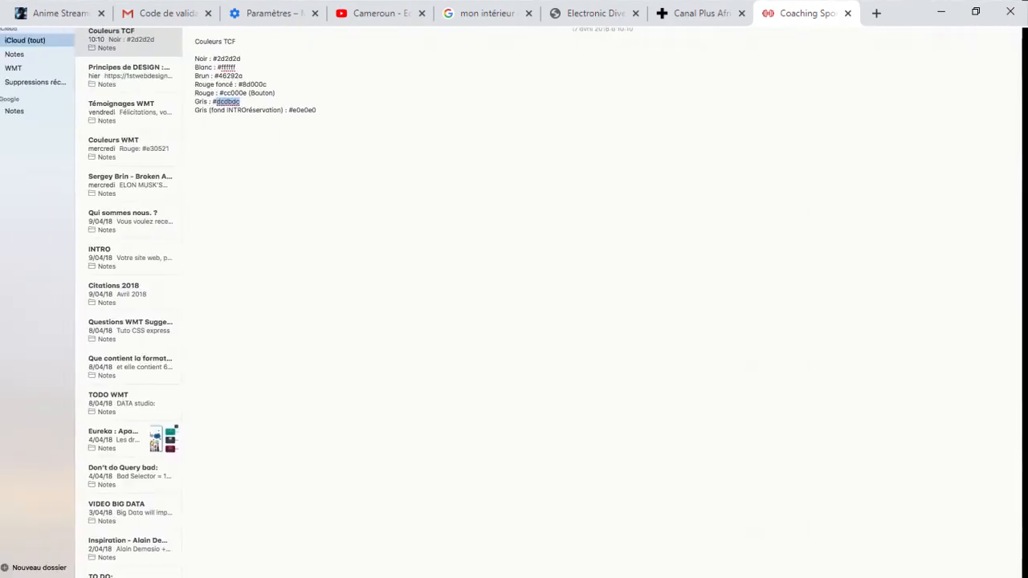
pyautogui.doubleClick(310, 110)
pyautogui.press('super+c')
pyautogui.hotkey('ctrl', 'Right')
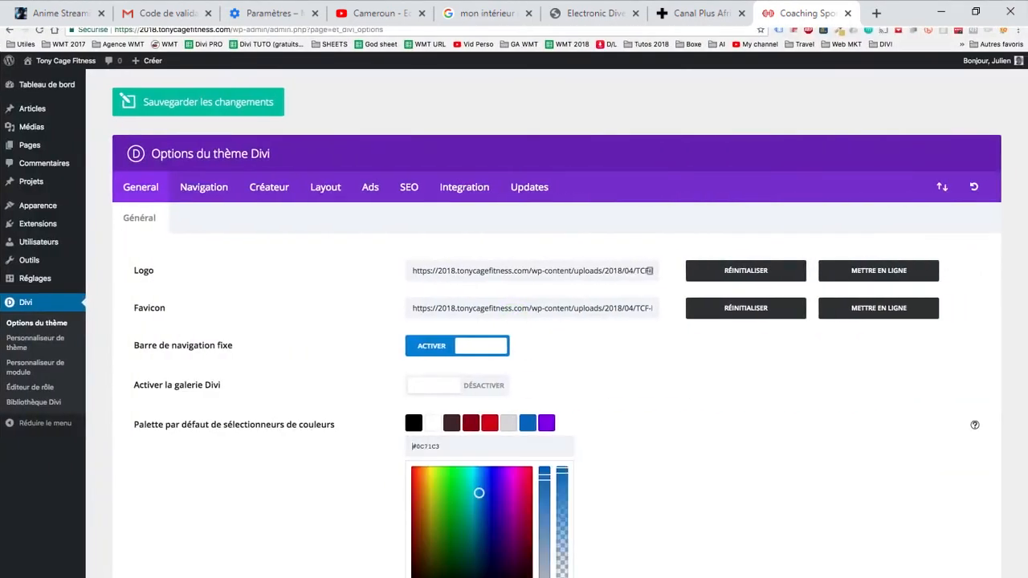
pyautogui.click(412, 447)
pyautogui.press('super+v')
pyautogui.press('Return')
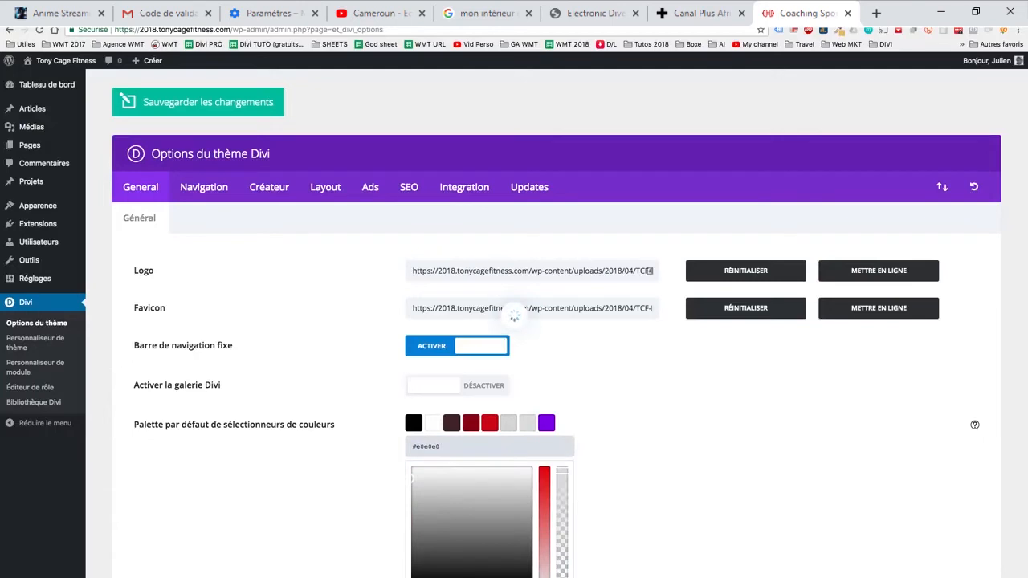
# - Set the palette's last colour, the purple one, to white #ffffff
pyautogui.click(547, 423)
pyautogui.scroll(-1, 547, 423)
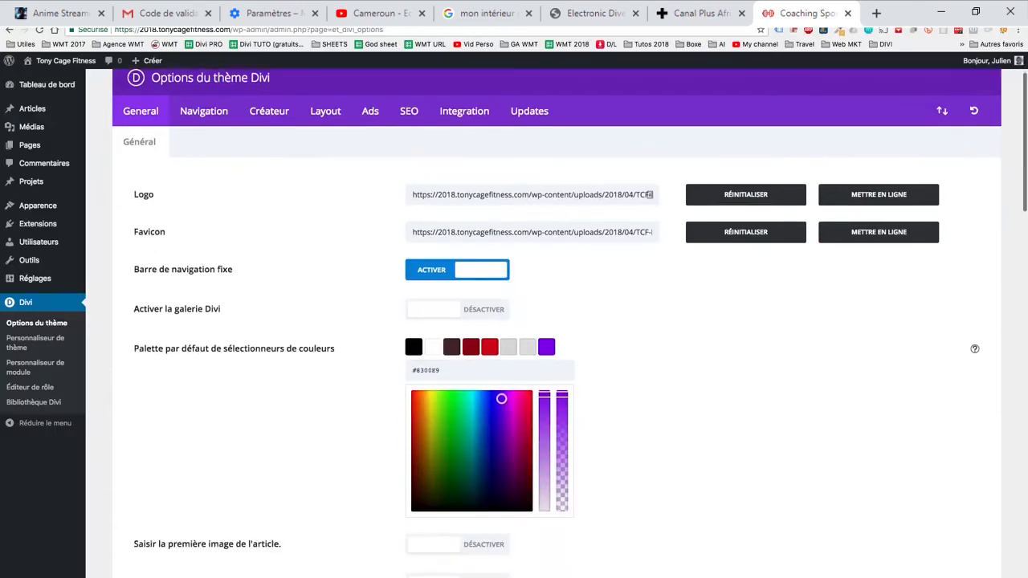
pyautogui.tripleClick(427, 370)
pyautogui.write('fffff')
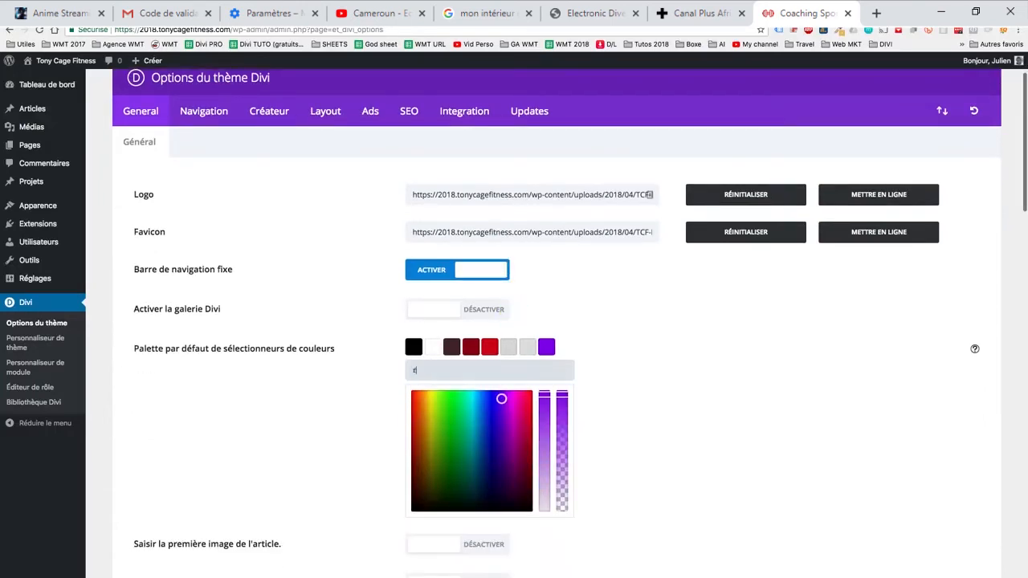
pyautogui.write('f')
pyautogui.press('Return')
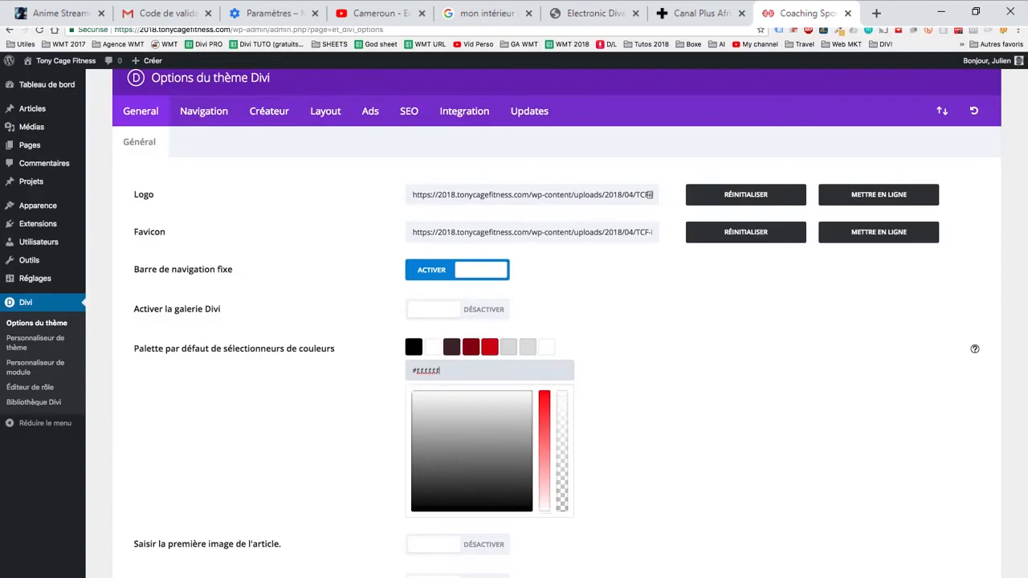
pyautogui.scroll(2, 269, 189)
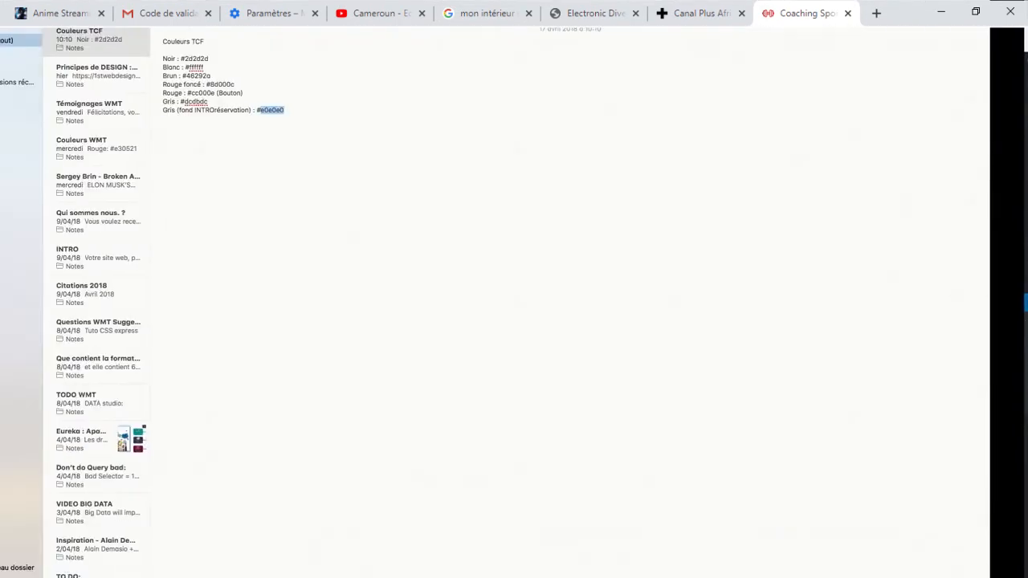
# - Switch to the Google Slides project presentation and review the "Arborescence et FLOW" slide for the site's page structure
pyautogui.hotkey('ctrl', 'Up')
pyautogui.moveTo(514, 46); pyautogui.dragTo(161, 46)
pyautogui.click(514, 48)
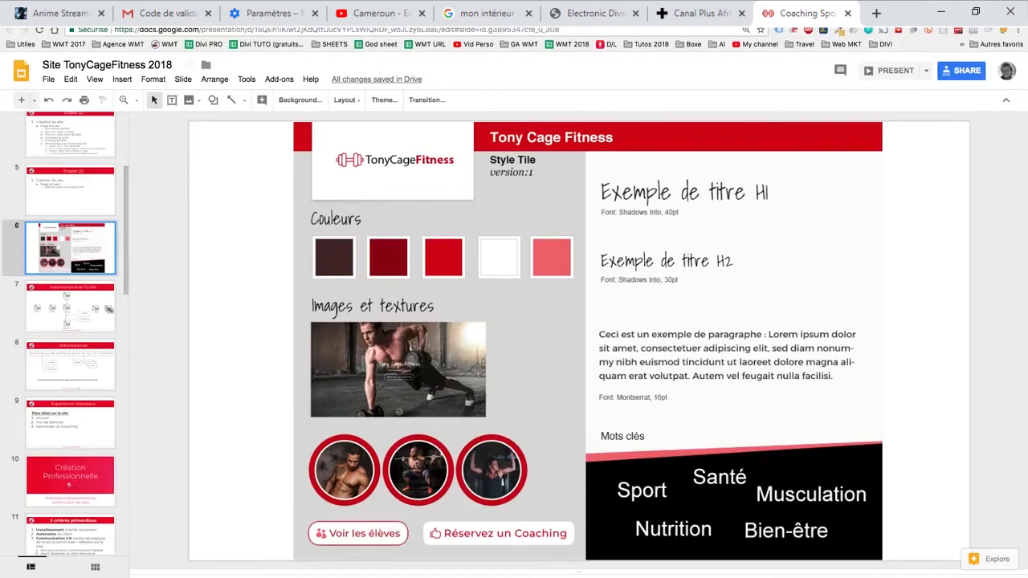
pyautogui.hotkey('ctrl', 'Right')
pyautogui.click(108, 310)
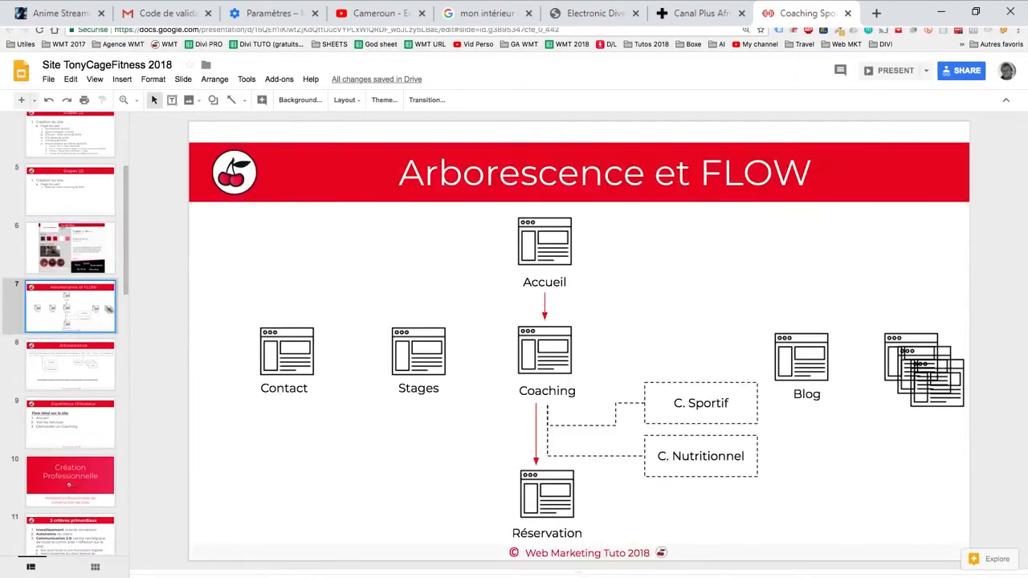
pyautogui.click(71, 364)
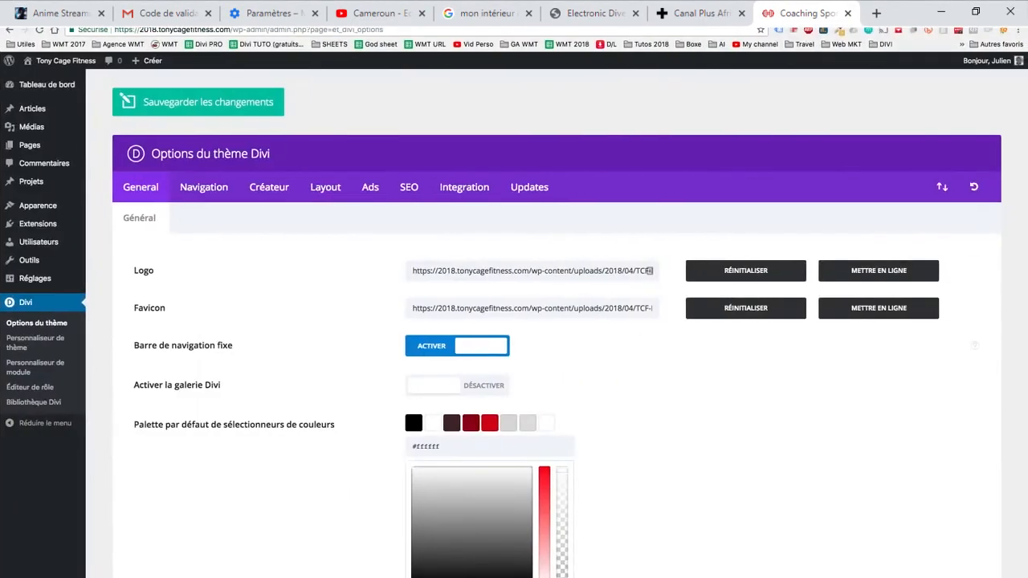
# - Add a new WordPress page titled "Coaching"
pyautogui.moveTo(30, 145)
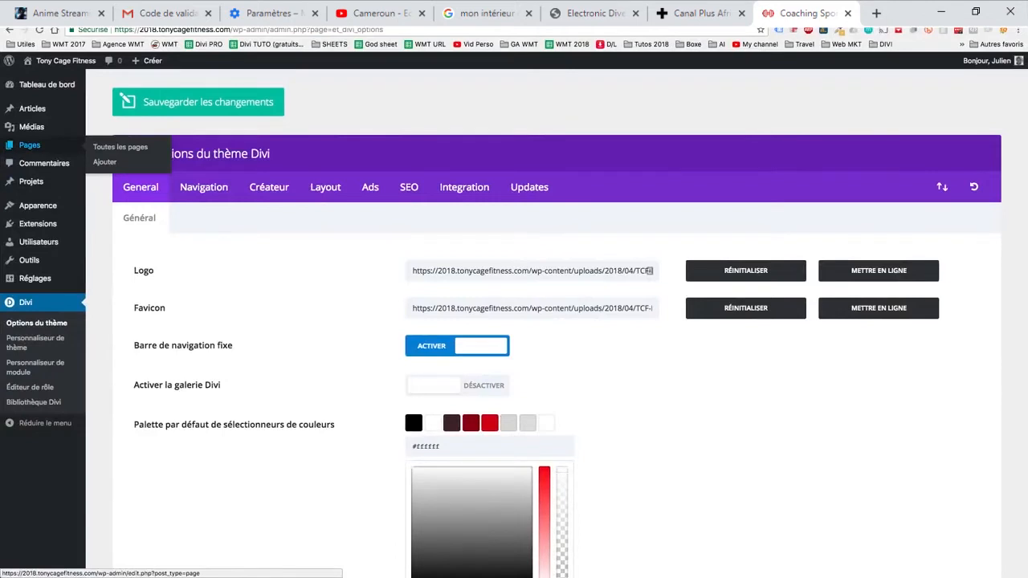
pyautogui.click(105, 162)
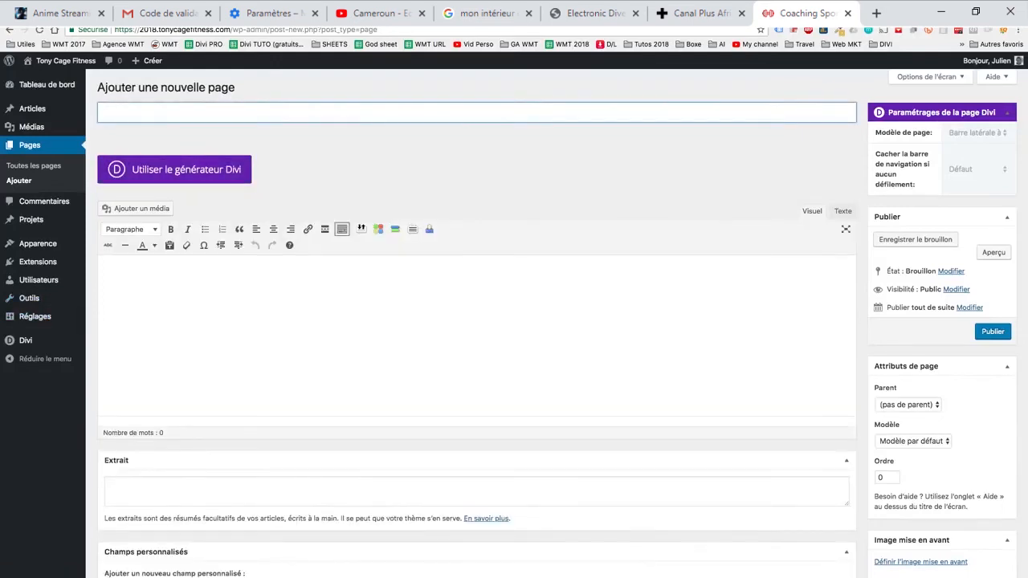
pyautogui.write('Coachinb')
pyautogui.press('BackSpace')
pyautogui.write('g')
pyautogui.click(993, 332)
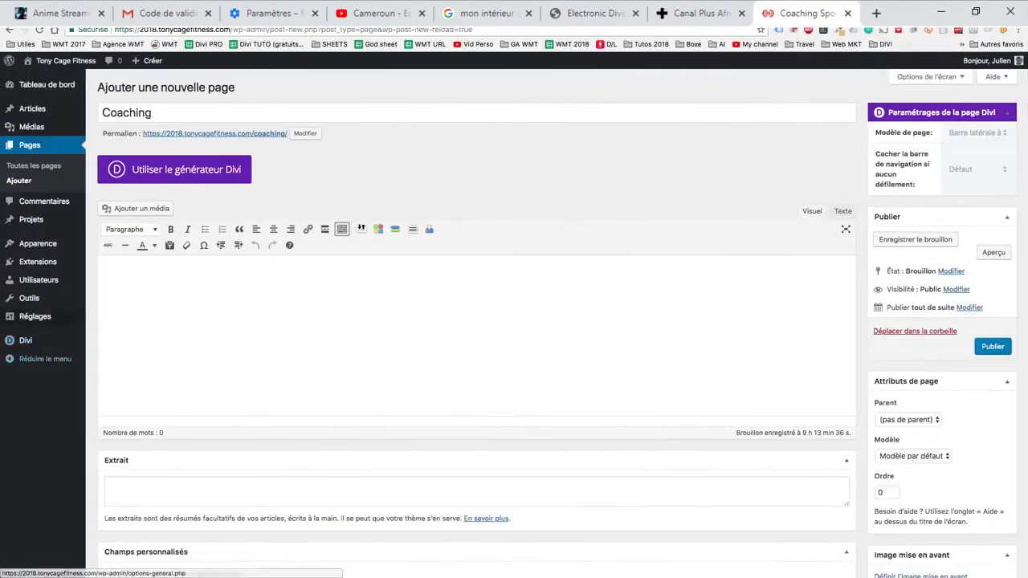
# - Publish the "Coaching" page
pyautogui.click(35, 316)
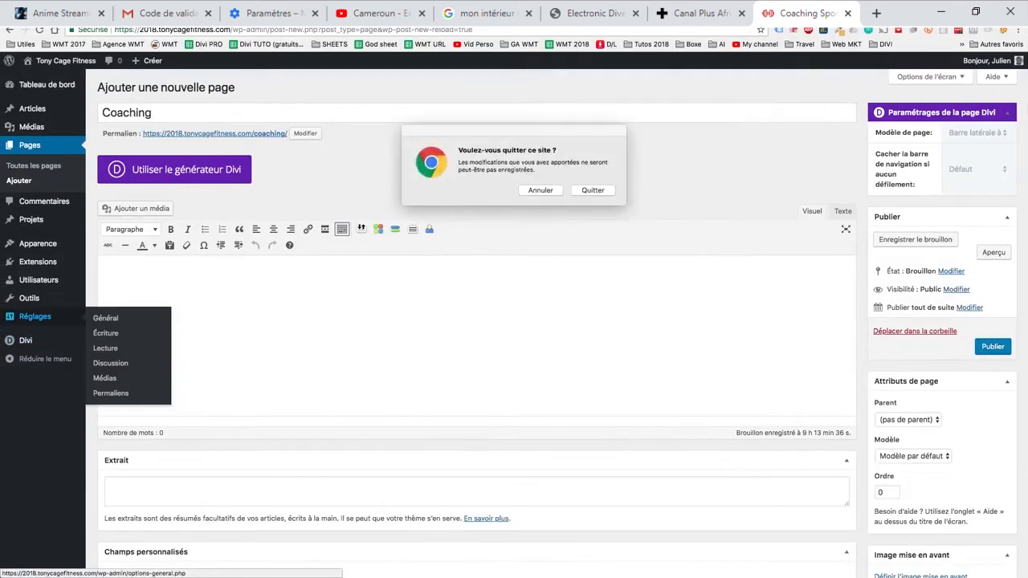
pyautogui.click(540, 190)
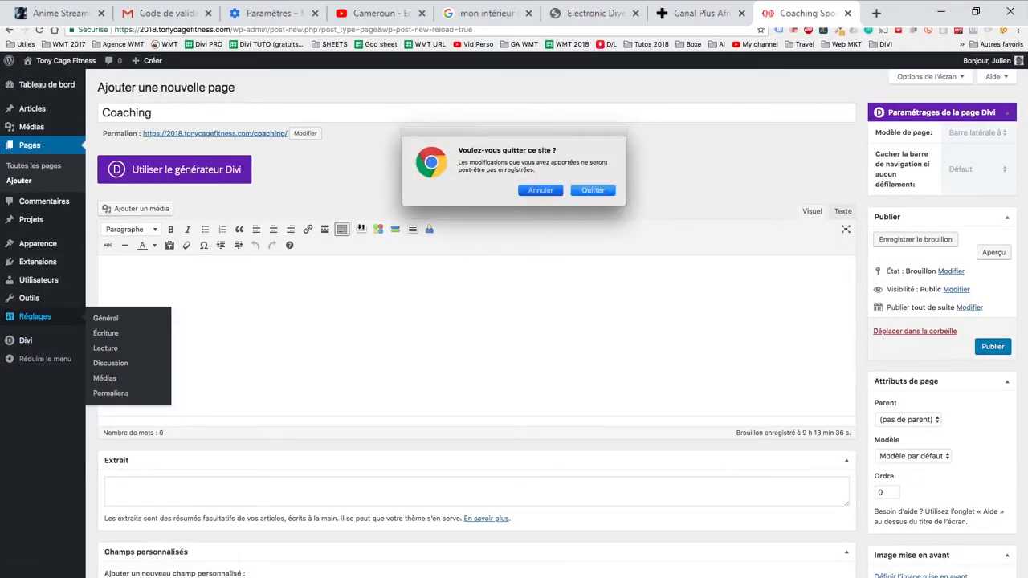
pyautogui.click(993, 347)
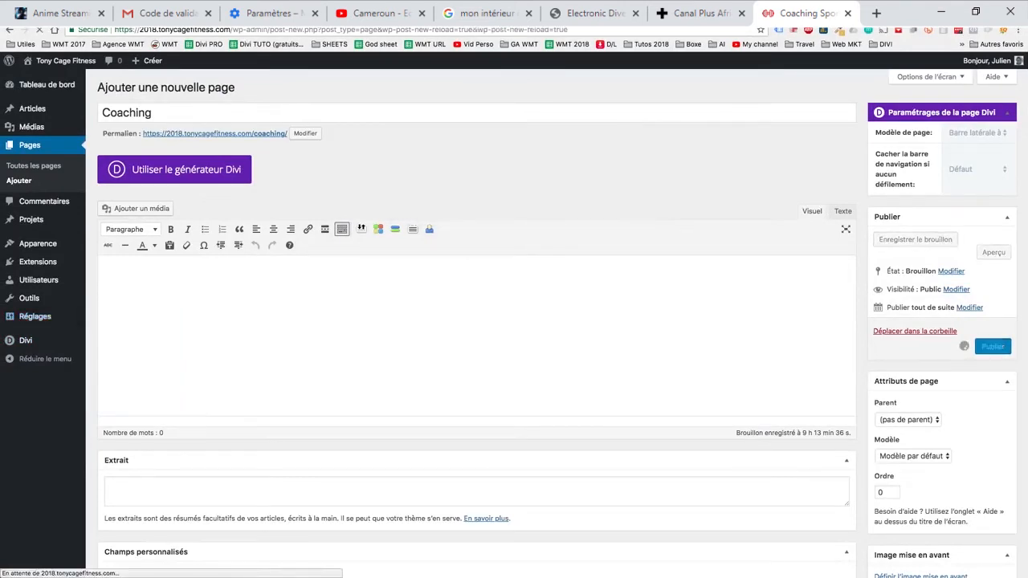
# - Set the site's permalink structure to "Nom de l'article" and save the change
pyautogui.click(35, 316)
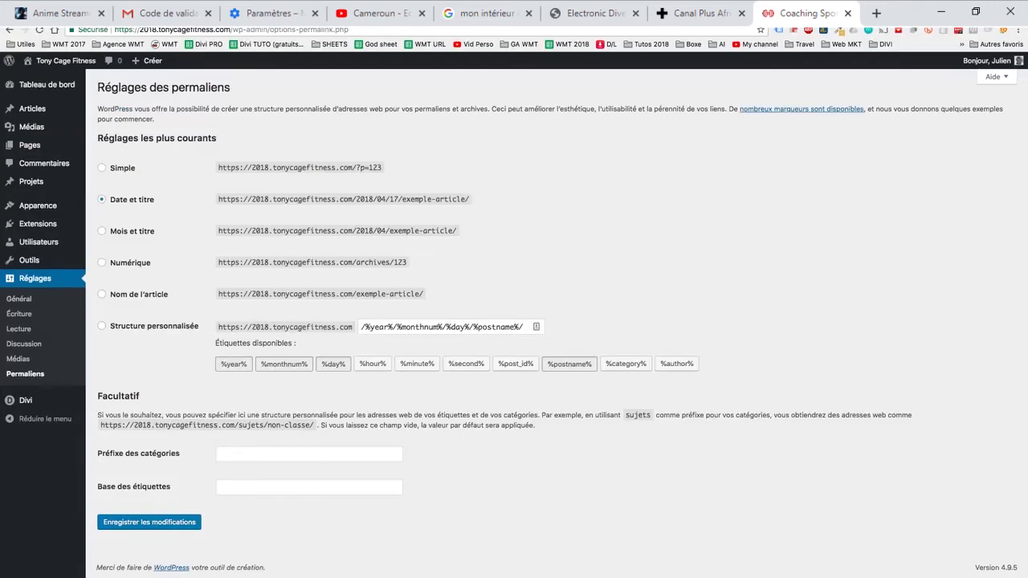
pyautogui.click(101, 294)
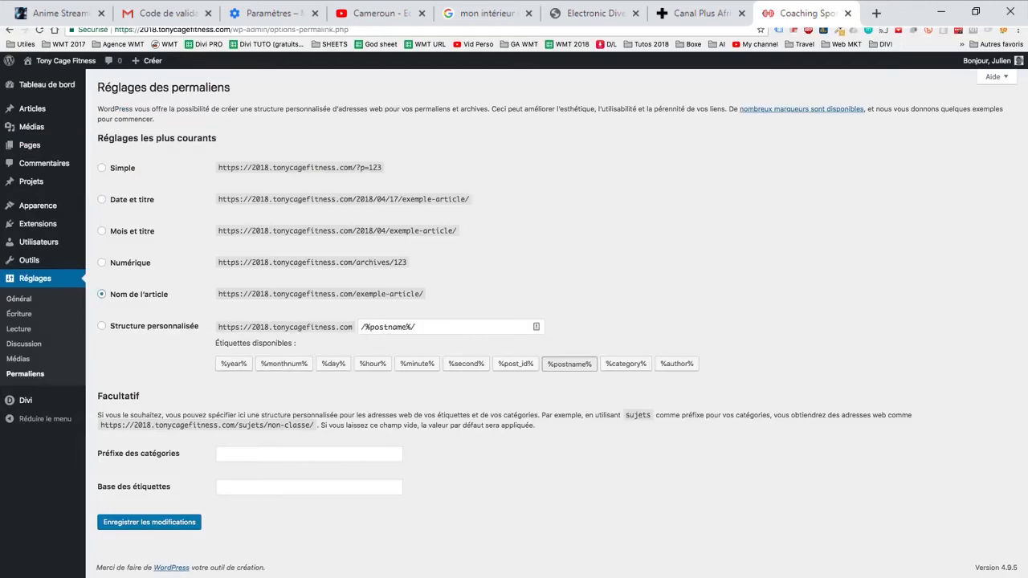
pyautogui.click(148, 521)
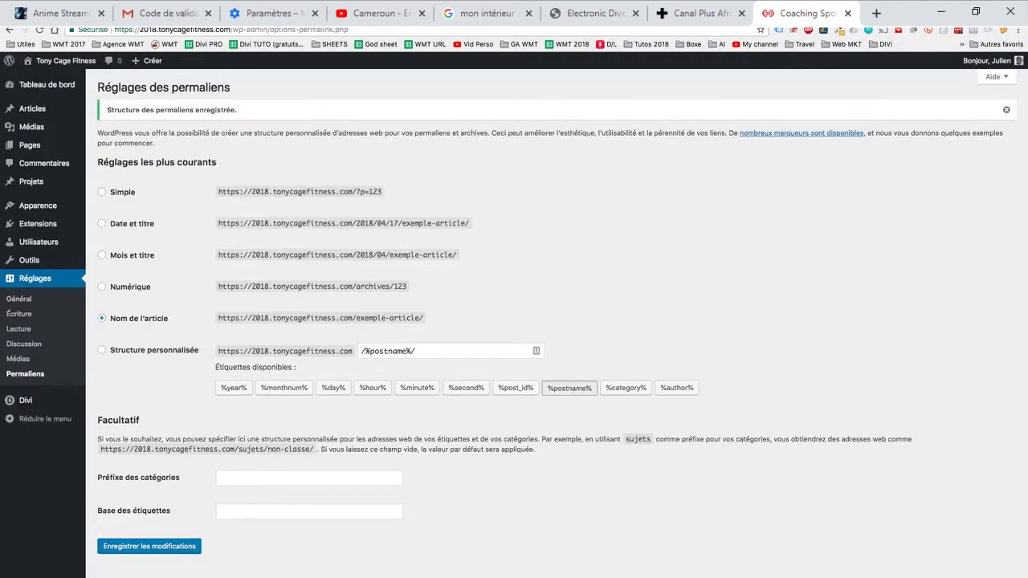
# - Create and publish two new pages titled "Stages" and "Portfolio"
pyautogui.moveTo(29, 145)
pyautogui.click(105, 162)
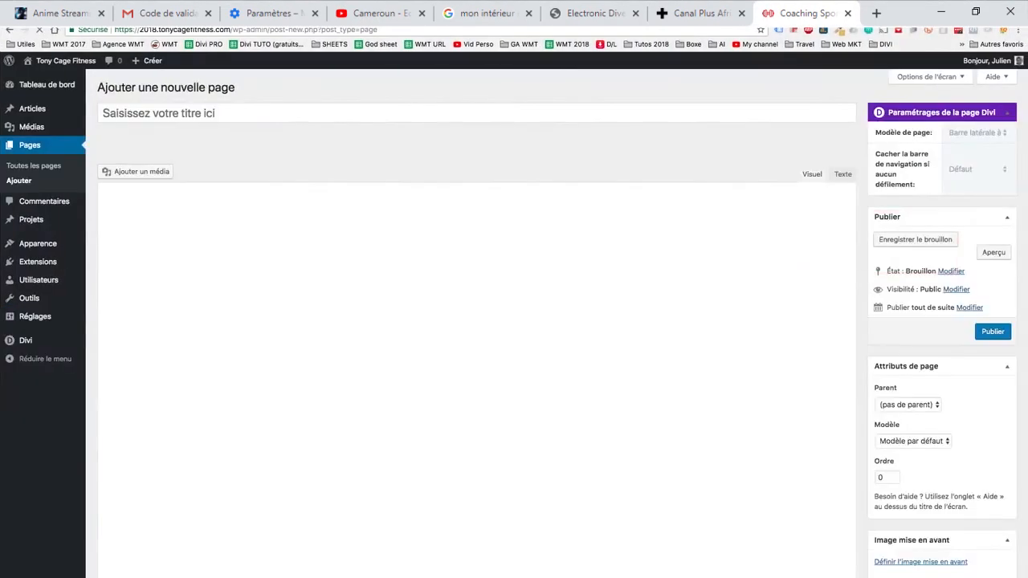
pyautogui.write('Stages')
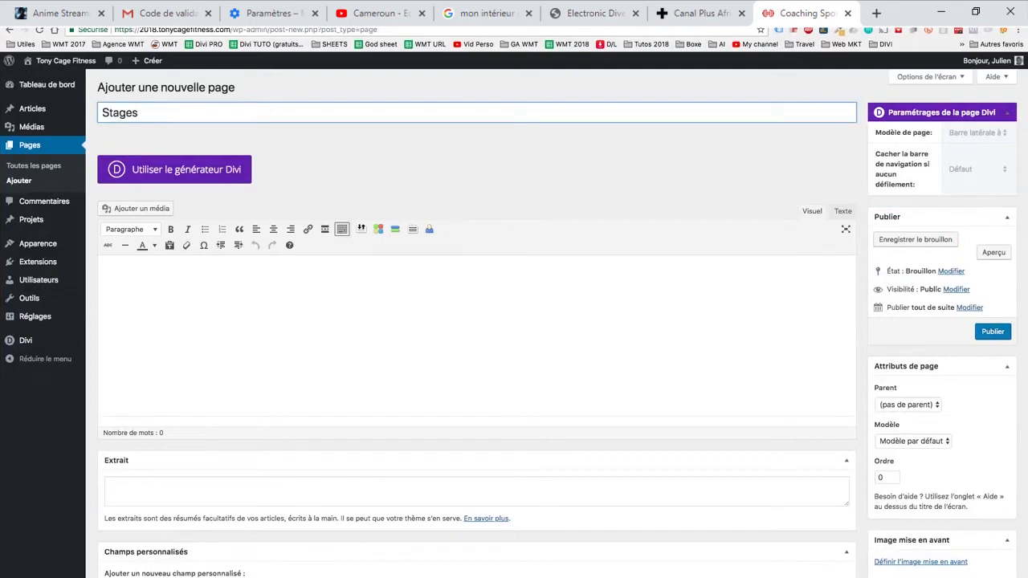
pyautogui.click(993, 332)
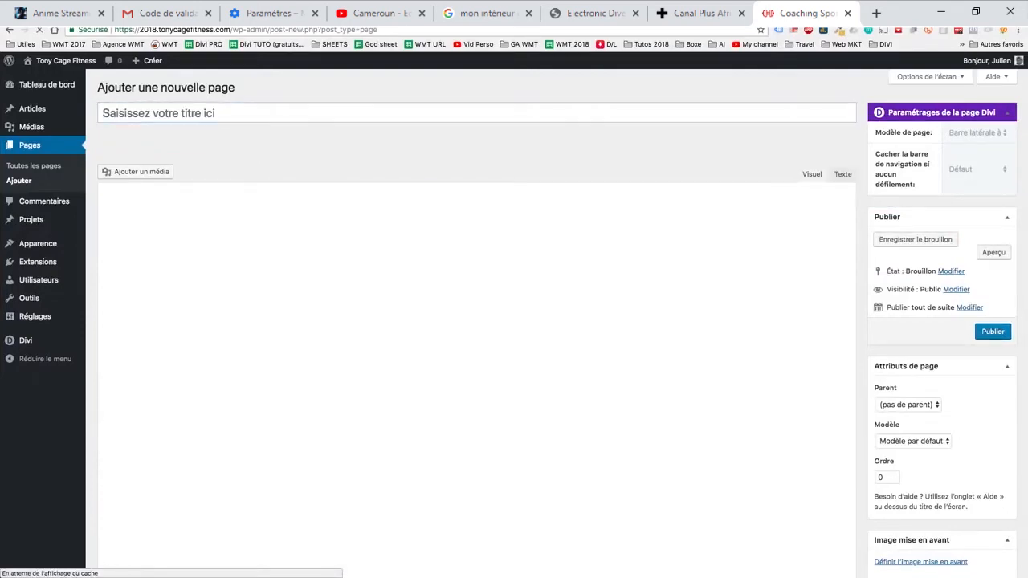
pyautogui.write('Portfolio')
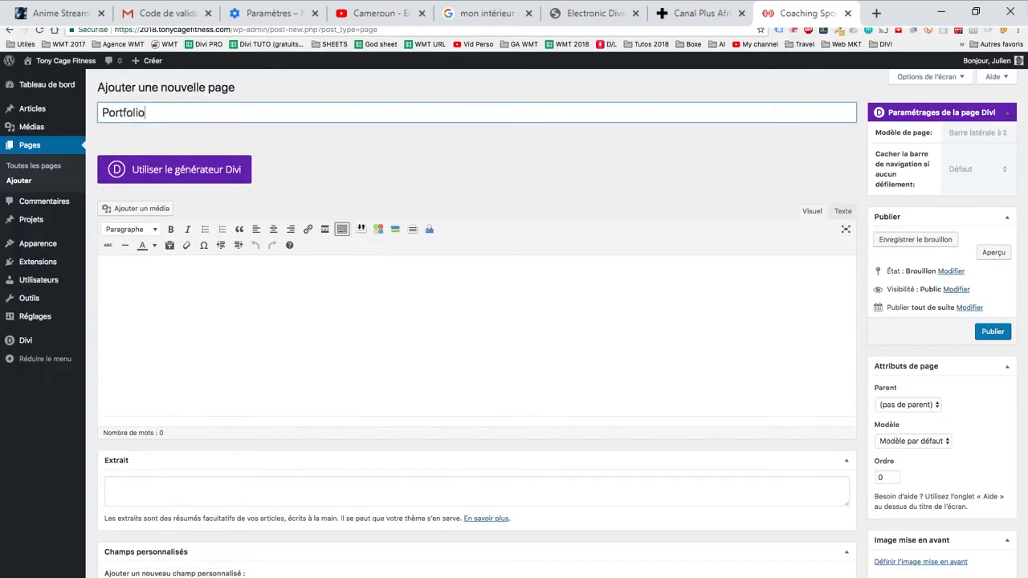
pyautogui.click(992, 331)
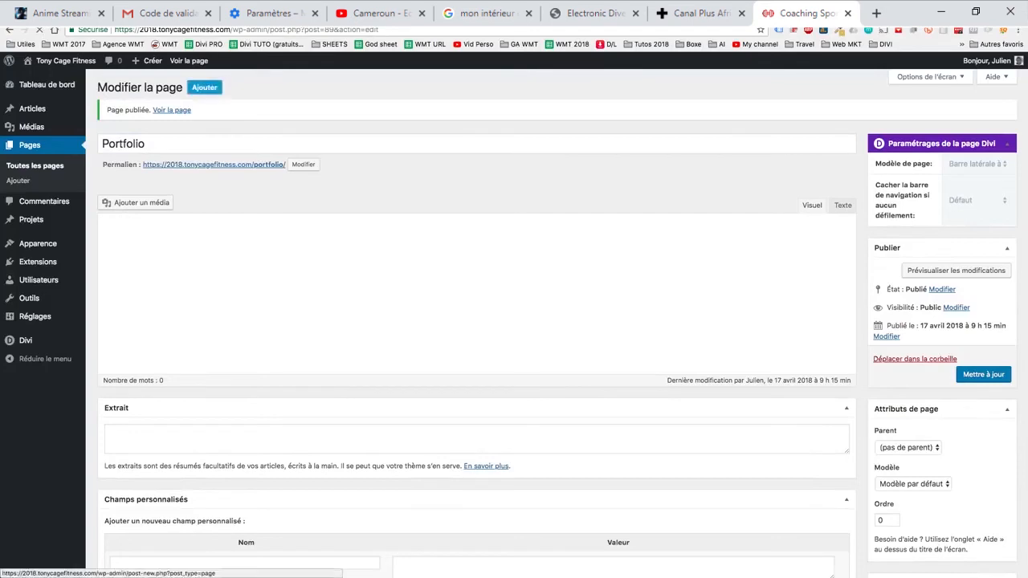
# - Create and publish two new pages titled "A propos" and "Blog"
pyautogui.click(204, 87)
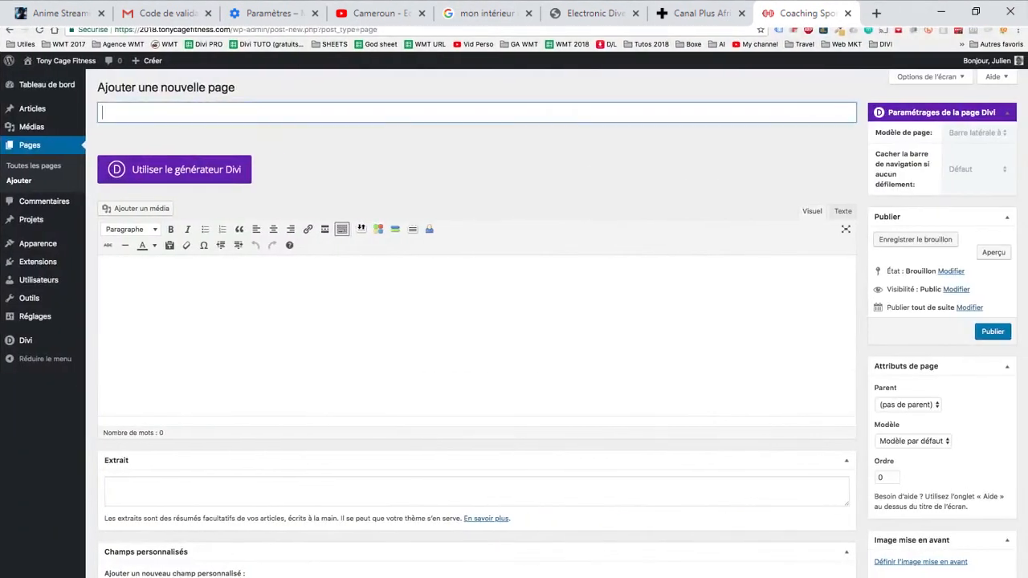
pyautogui.write('A propos')
pyautogui.click(992, 346)
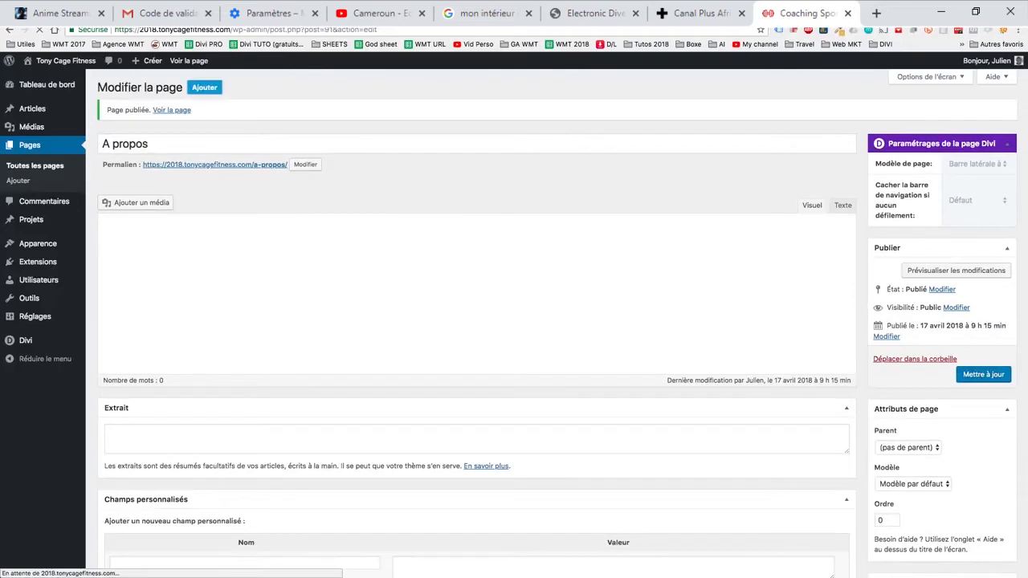
pyautogui.write('Blog')
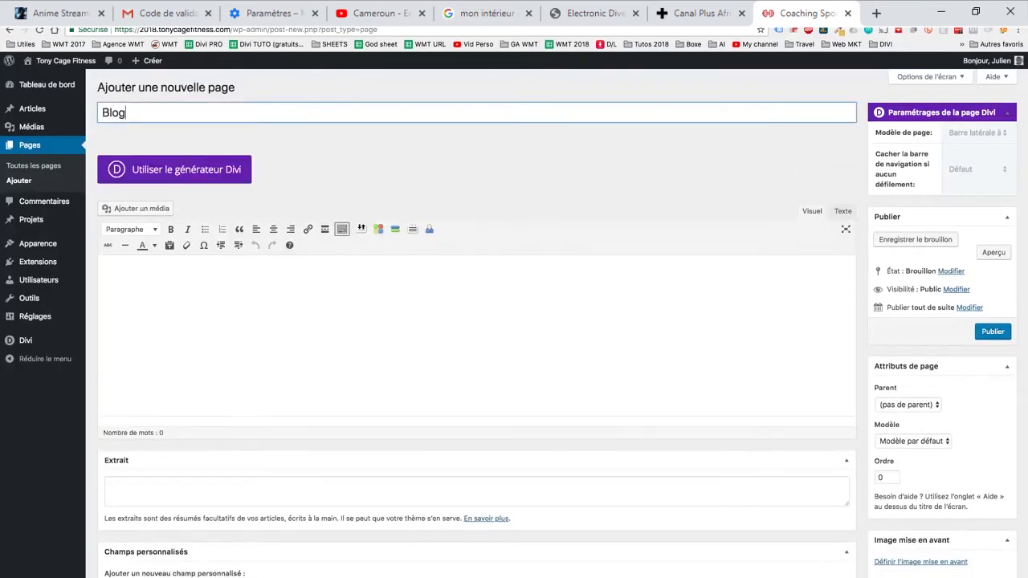
pyautogui.doubleClick(114, 143)
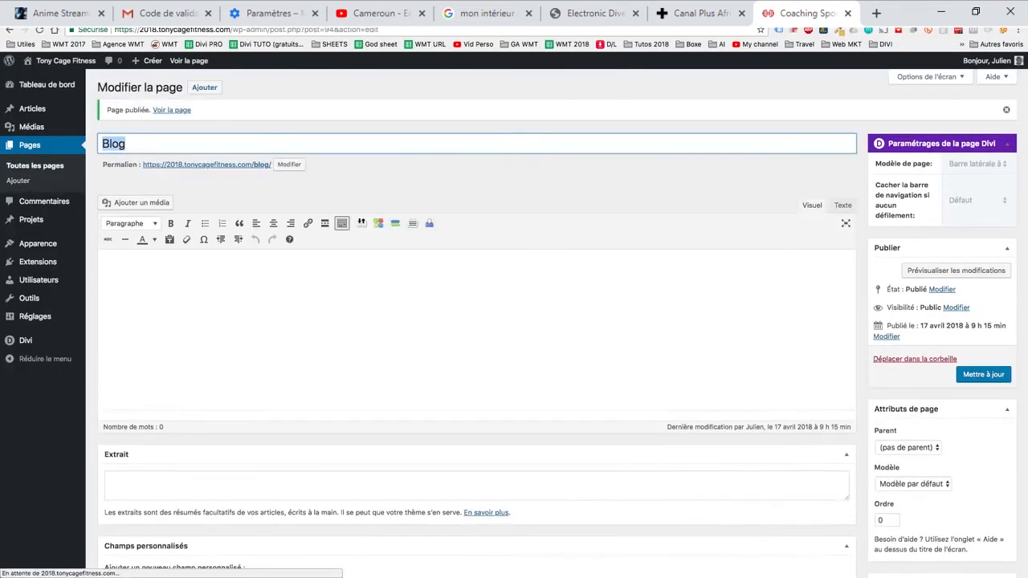
pyautogui.write('Rés')
pyautogui.press('super+z')
# - Create and publish two new pages titled "Réservation" and "Contact"
pyautogui.click(204, 88)
pyautogui.click(591, 190)
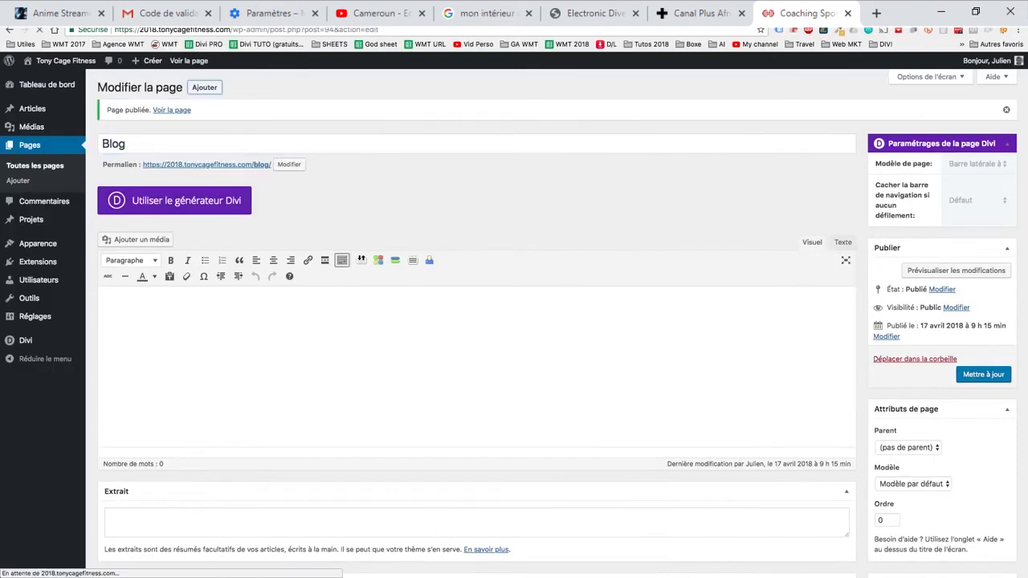
pyautogui.write('Réservation')
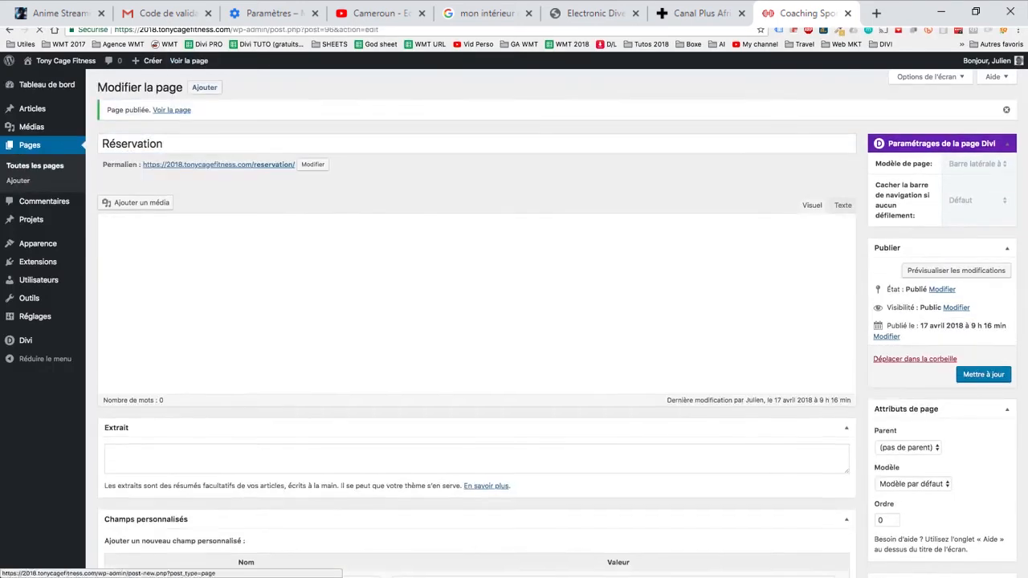
pyautogui.click(204, 88)
pyautogui.write('Contact')
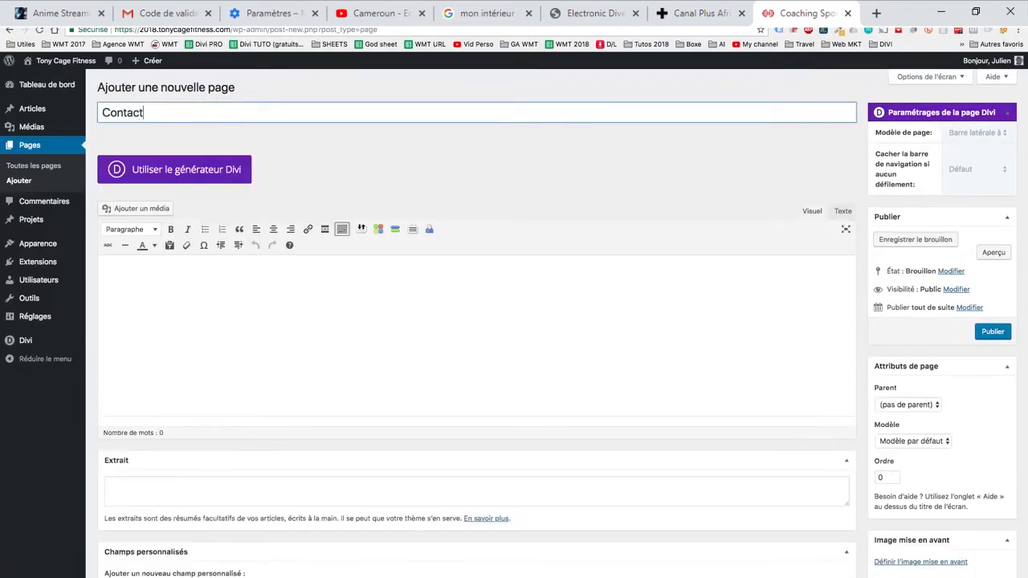
pyautogui.press('Return')
# - Create a page titled "Elèves" with "A propos" as its parent page and publish it
pyautogui.write('Elèves')
pyautogui.click(906, 404)
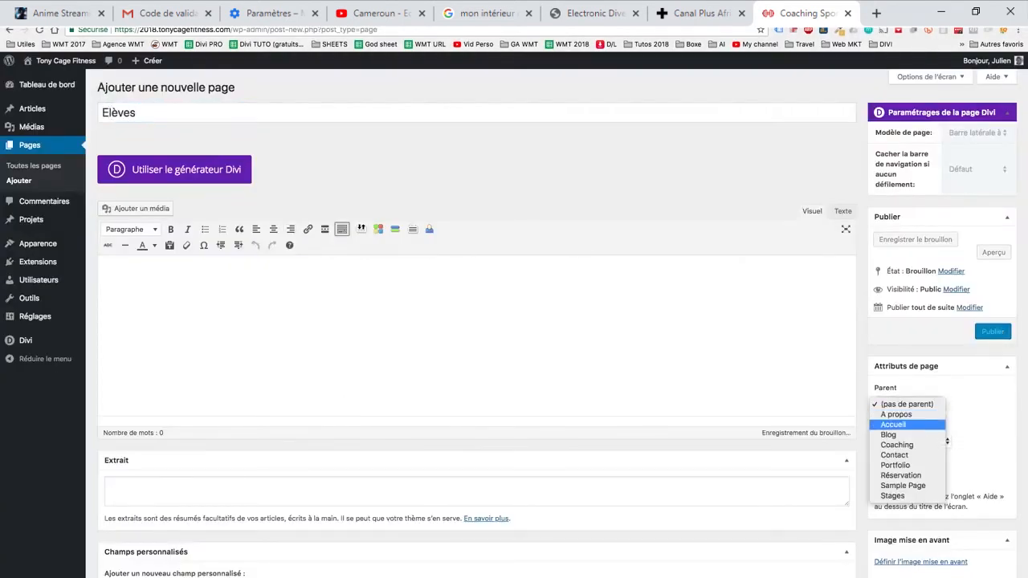
pyautogui.click(895, 414)
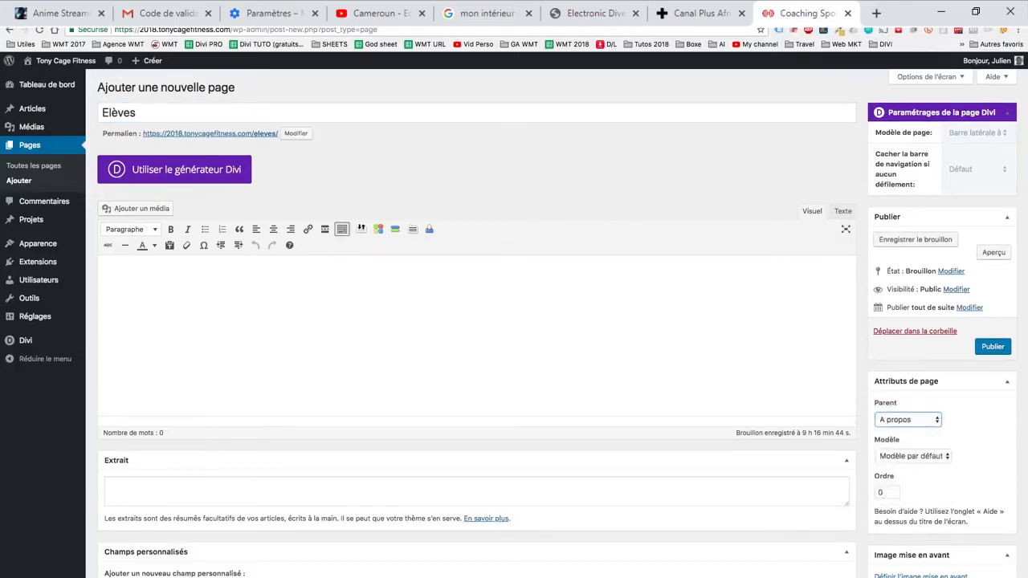
pyautogui.click(114, 279)
pyautogui.click(992, 346)
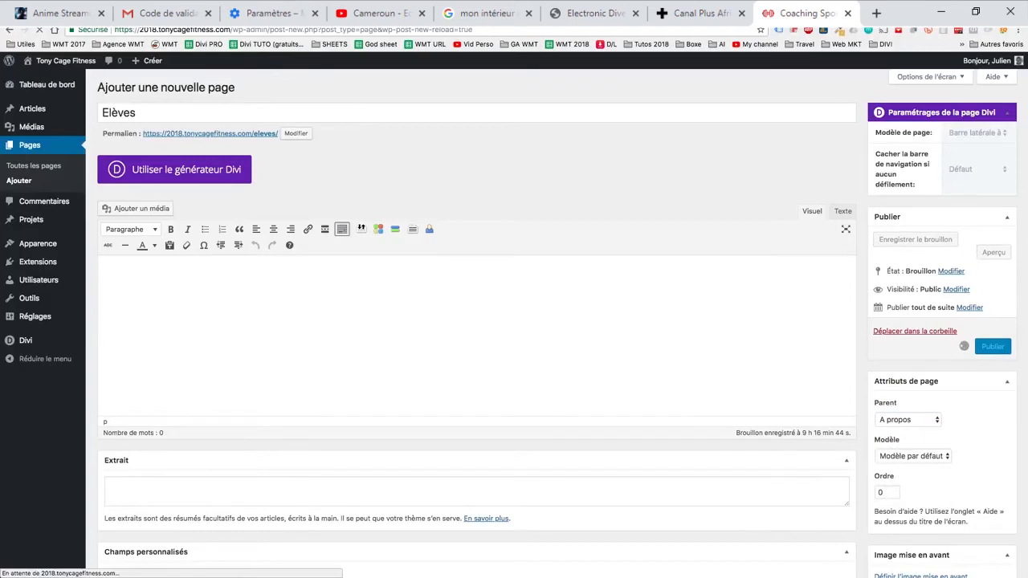
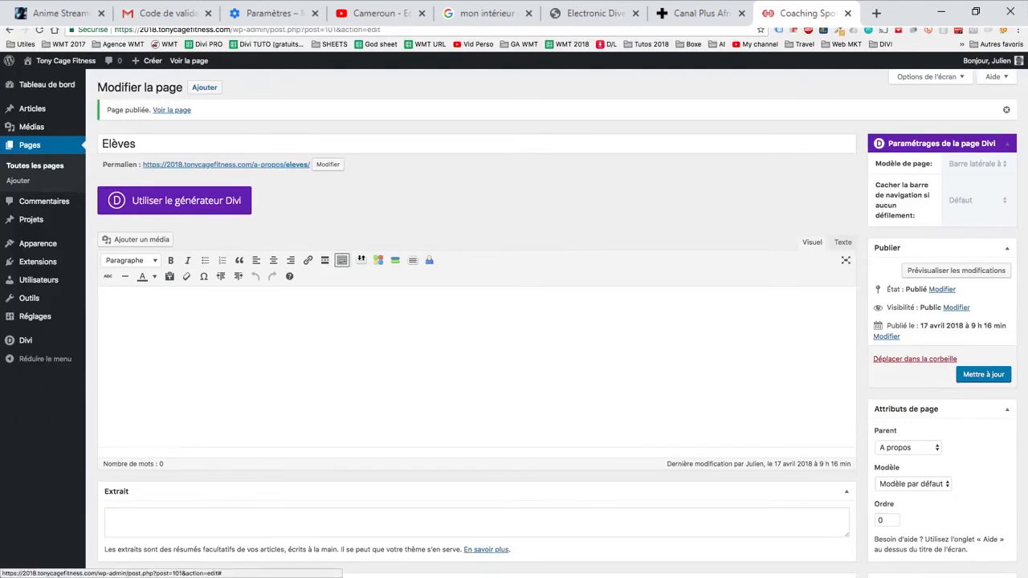
# - Open the menu management page of the site
pyautogui.moveTo(38, 243)
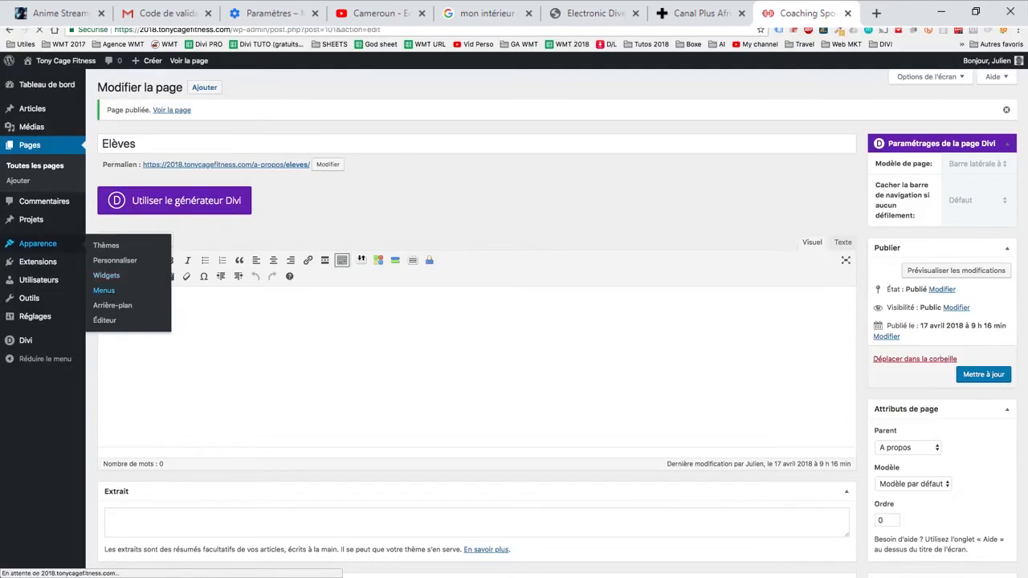
pyautogui.click(106, 275)
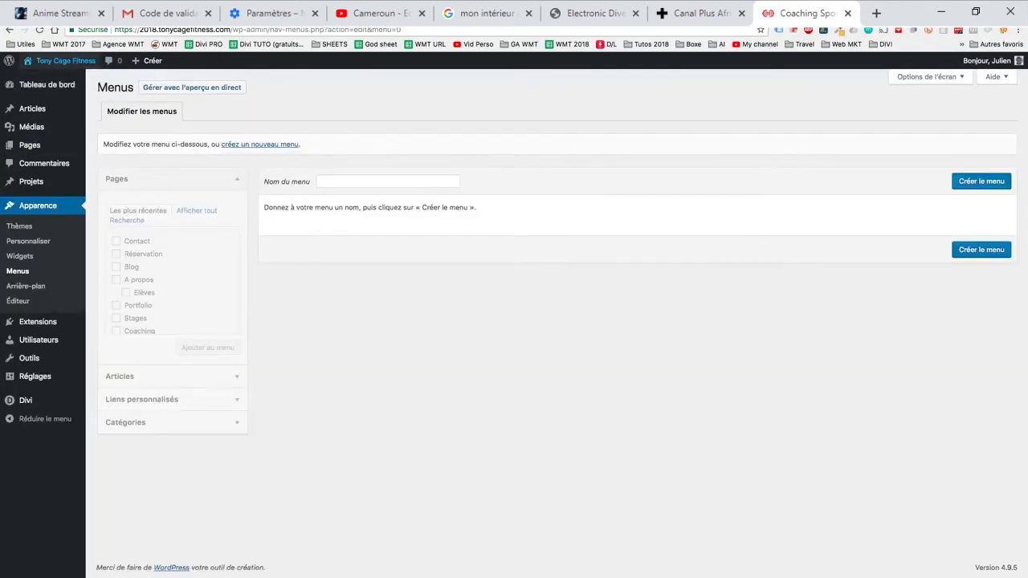
# - View the live site and compare the pages behind the two "Accueil" navigation links
pyautogui.click(200, 14)
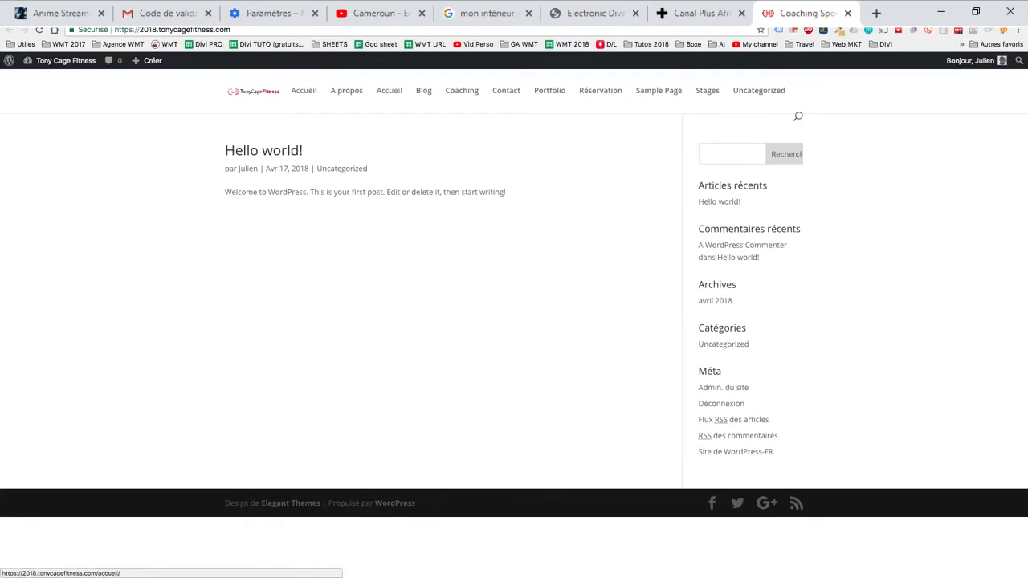
pyautogui.click(389, 90)
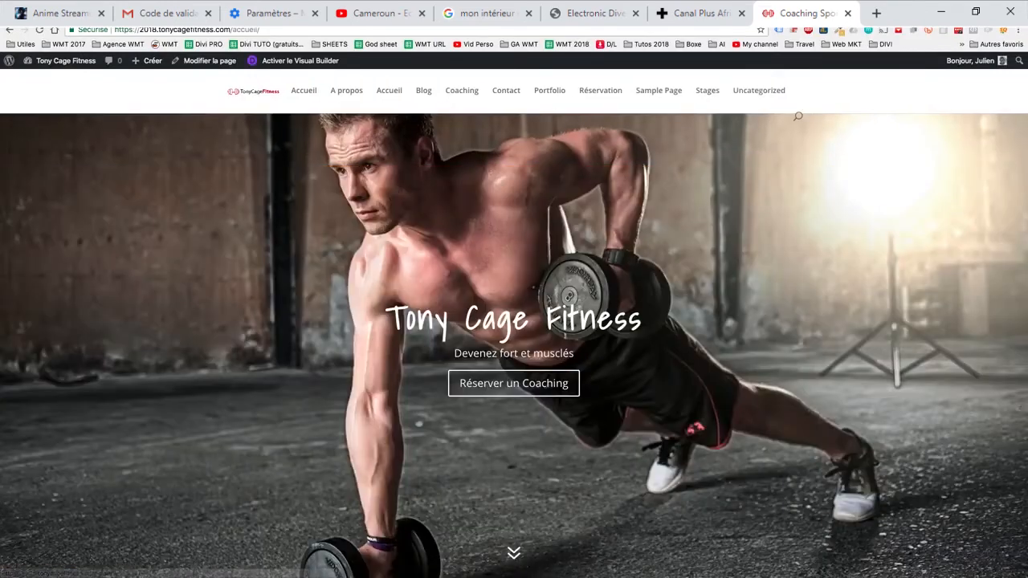
pyautogui.click(303, 90)
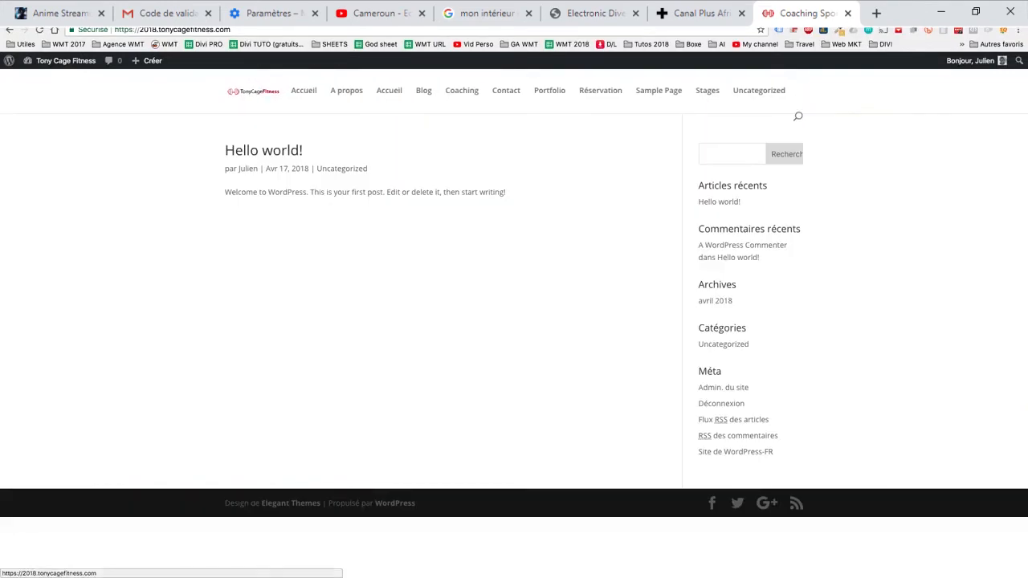
pyautogui.moveTo(347, 91)
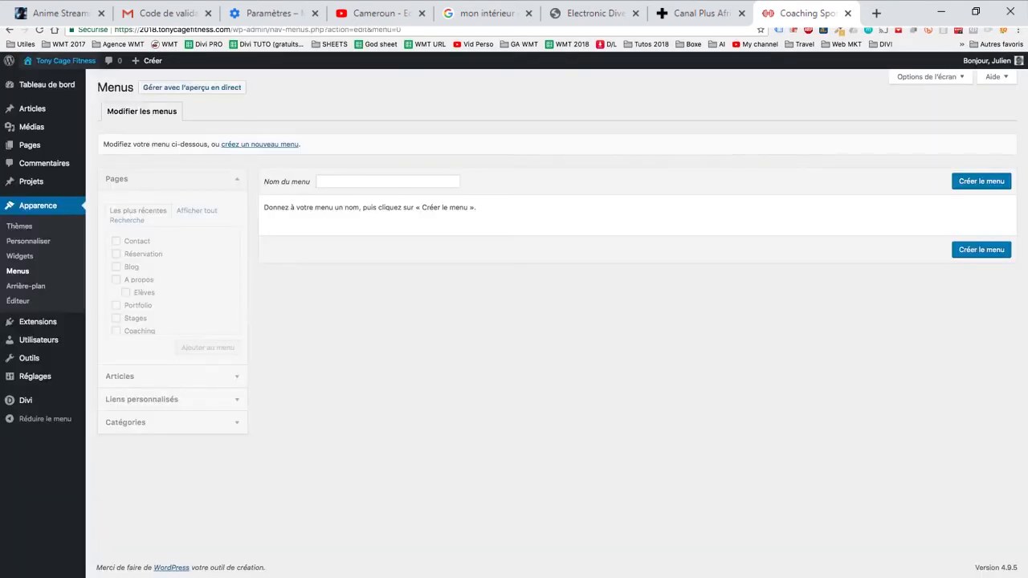
# - Create a new menu named "Menu Principal"
pyautogui.click(388, 181)
pyautogui.write('M')
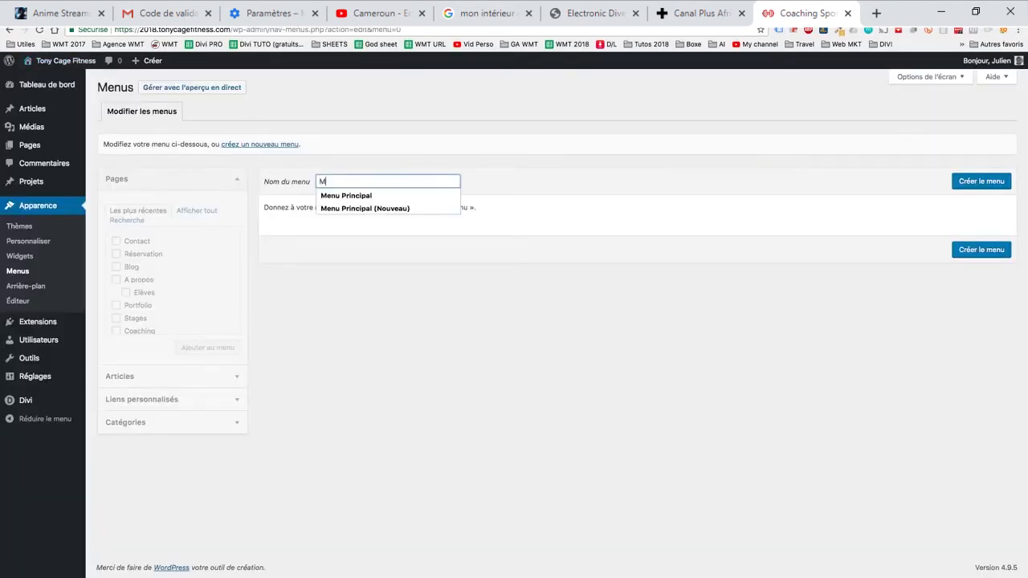
pyautogui.press('Down')
pyautogui.press('Return')
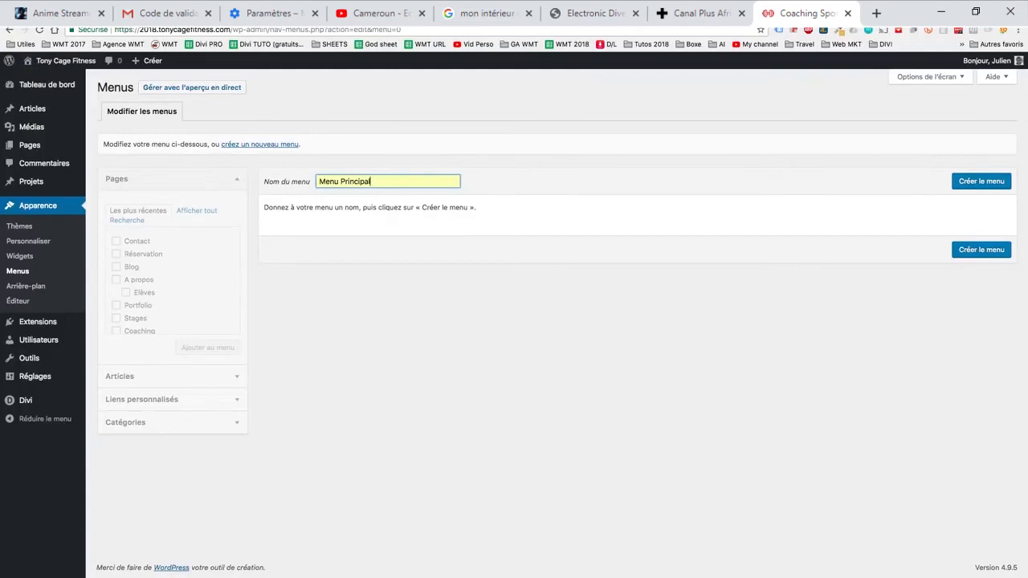
pyautogui.press('Return')
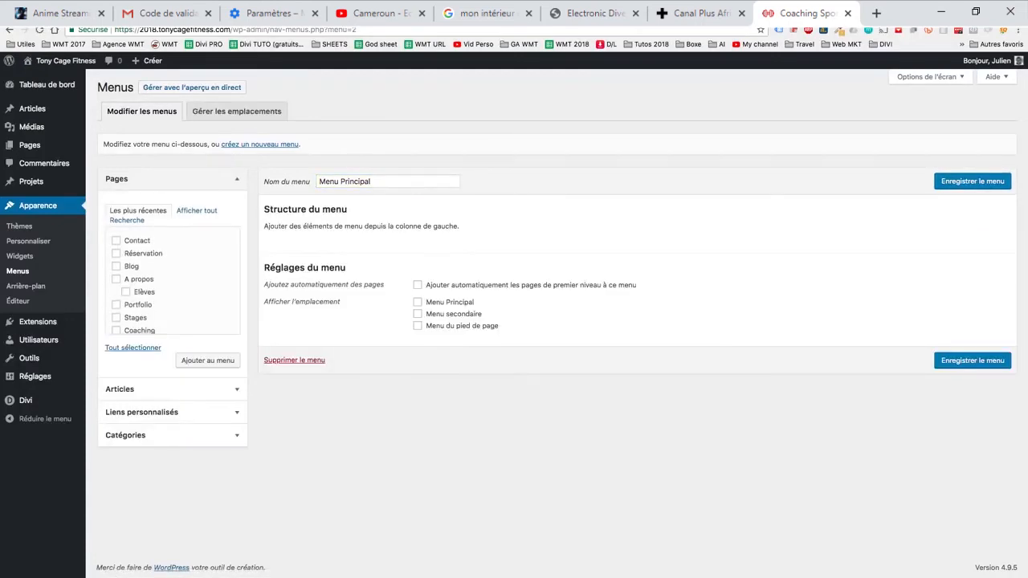
# - Add the pages Contact, Réservation, Blog, A propos, Elèves, Portfolio, Stages, Coaching and Accueil to the menu, leaving out Sample Page
pyautogui.scroll(-2, 173, 281)
pyautogui.scroll(2, 173, 281)
pyautogui.scroll(-2, 172, 281)
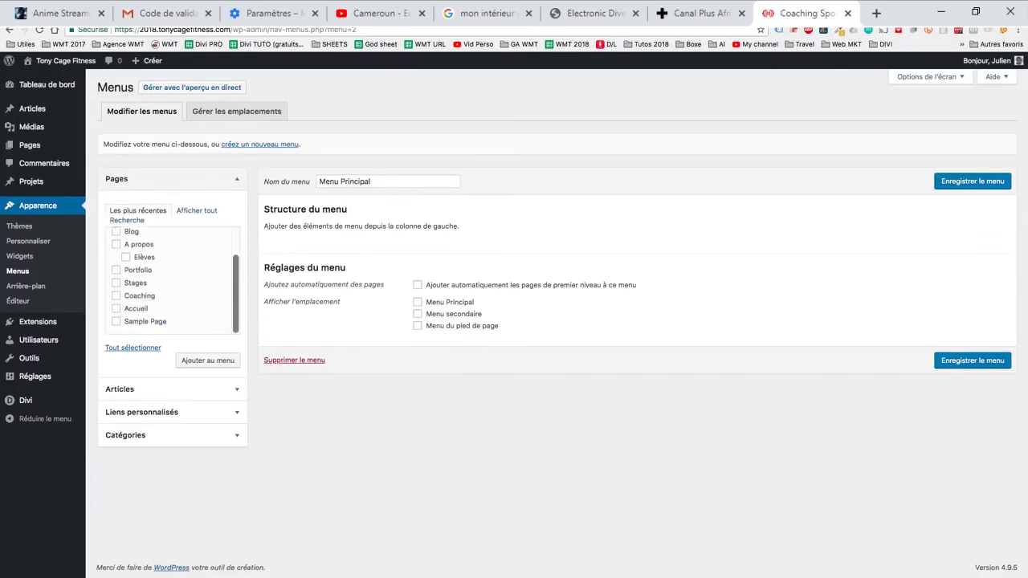
pyautogui.click(116, 296)
pyautogui.click(116, 270)
pyautogui.click(115, 244)
pyautogui.click(125, 257)
pyautogui.scroll(1, 168, 281)
pyautogui.click(115, 253)
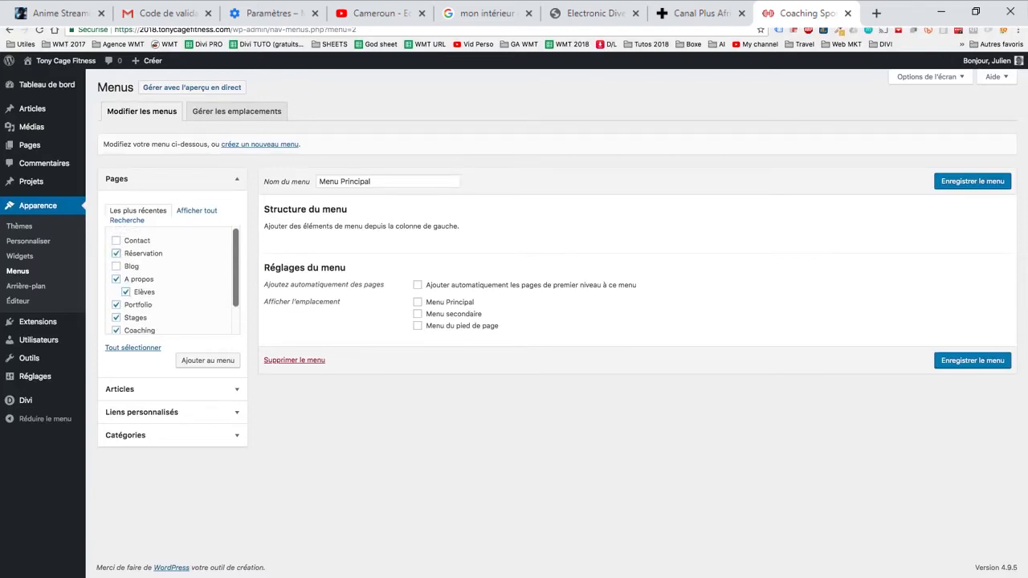
pyautogui.click(116, 240)
pyautogui.click(115, 266)
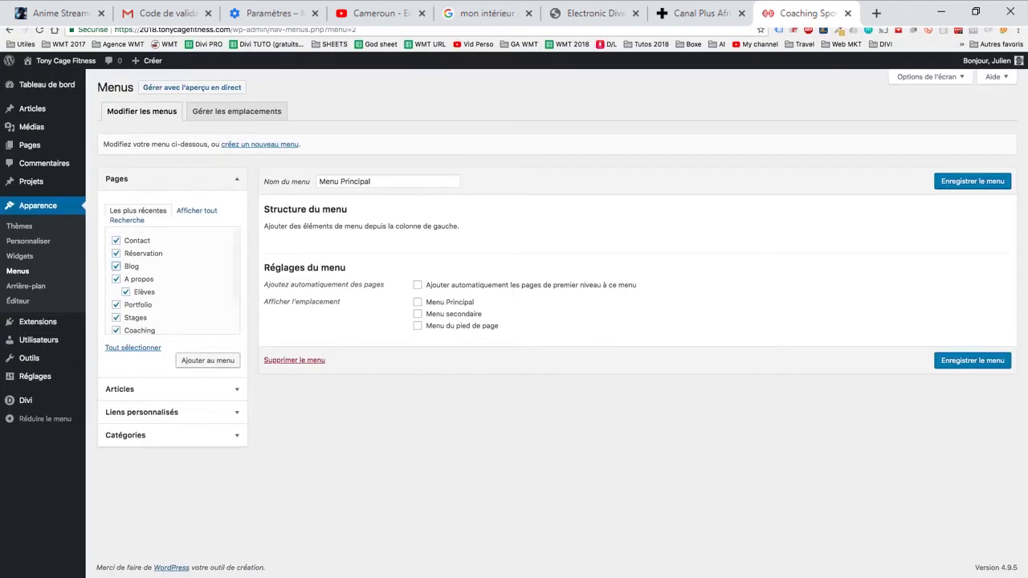
pyautogui.click(207, 359)
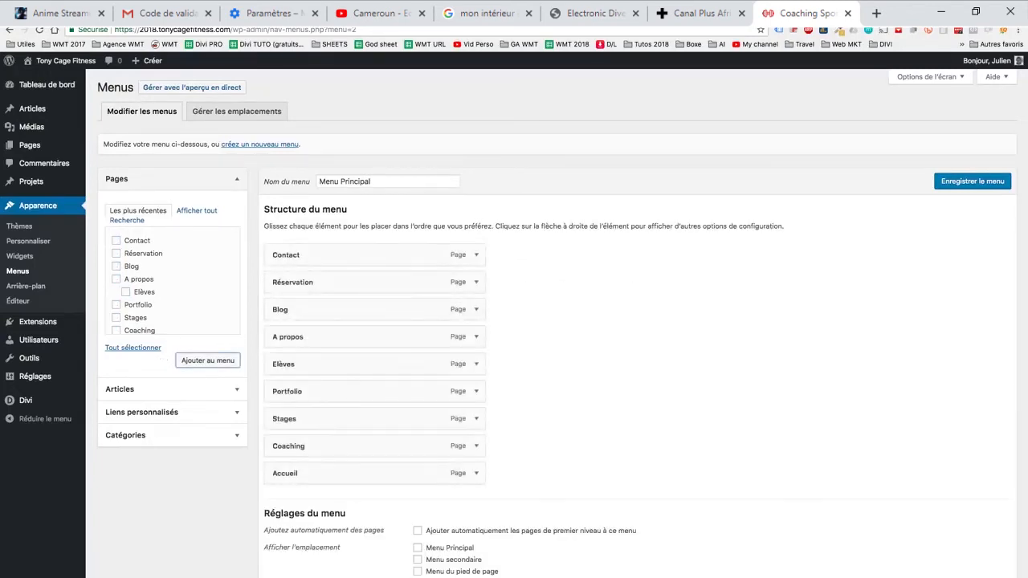
# - Place Accueil first in the menu, nest Elèves under A propos as a sub-item, and save the menu
pyautogui.scroll(-1, 554, 321)
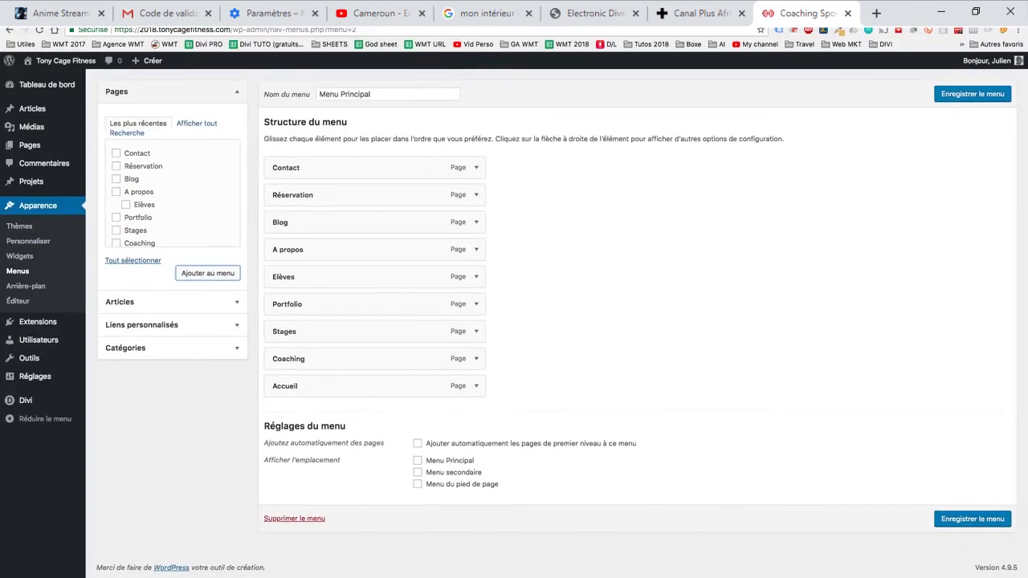
pyautogui.scroll(1, 554, 321)
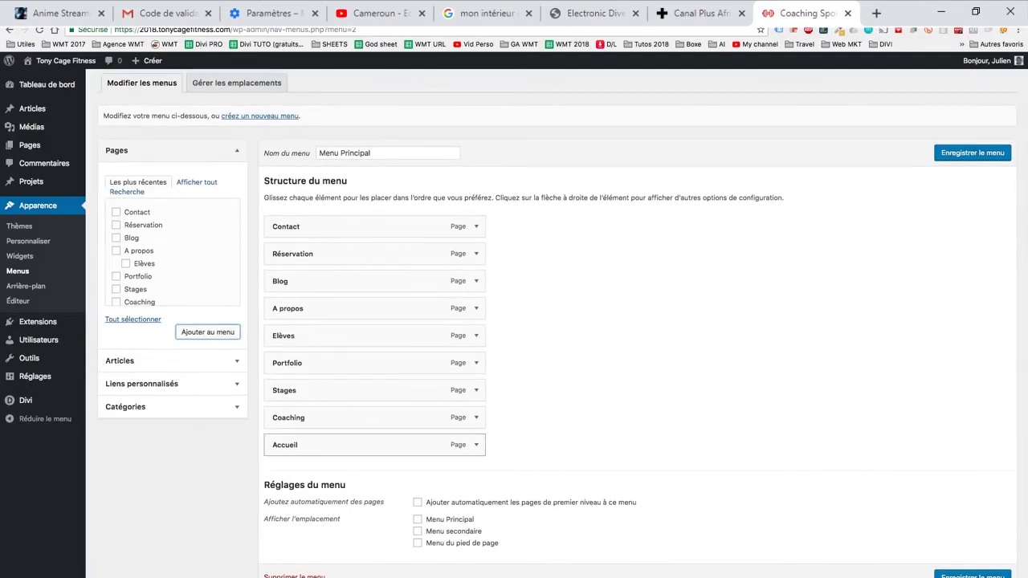
pyautogui.moveTo(361, 444); pyautogui.dragTo(337, 221)
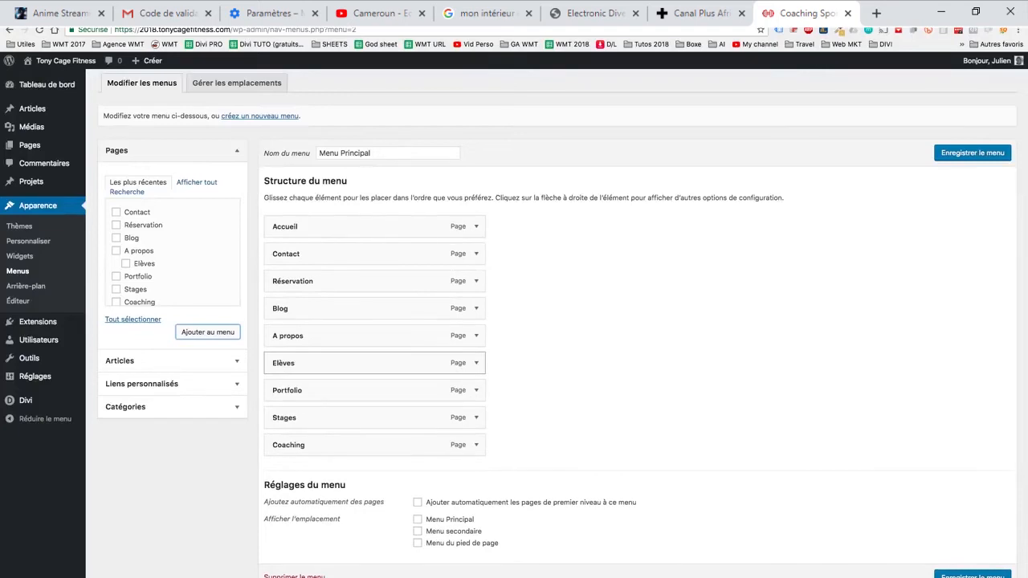
pyautogui.moveTo(361, 363); pyautogui.dragTo(377, 363)
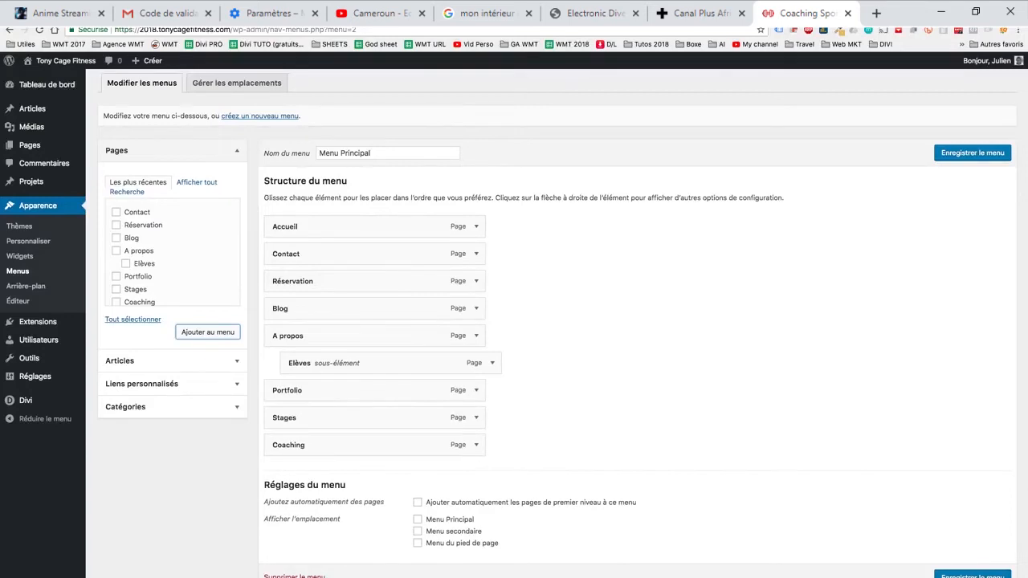
pyautogui.click(972, 153)
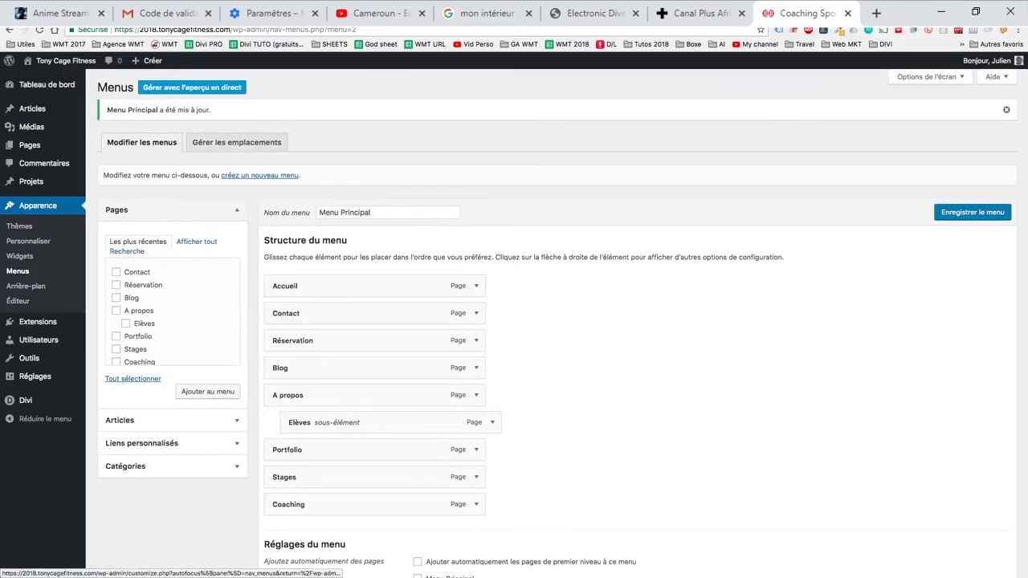
# - Manage the menus with live preview and assign "Menu Principal" to the theme's primary menu location
pyautogui.click(192, 87)
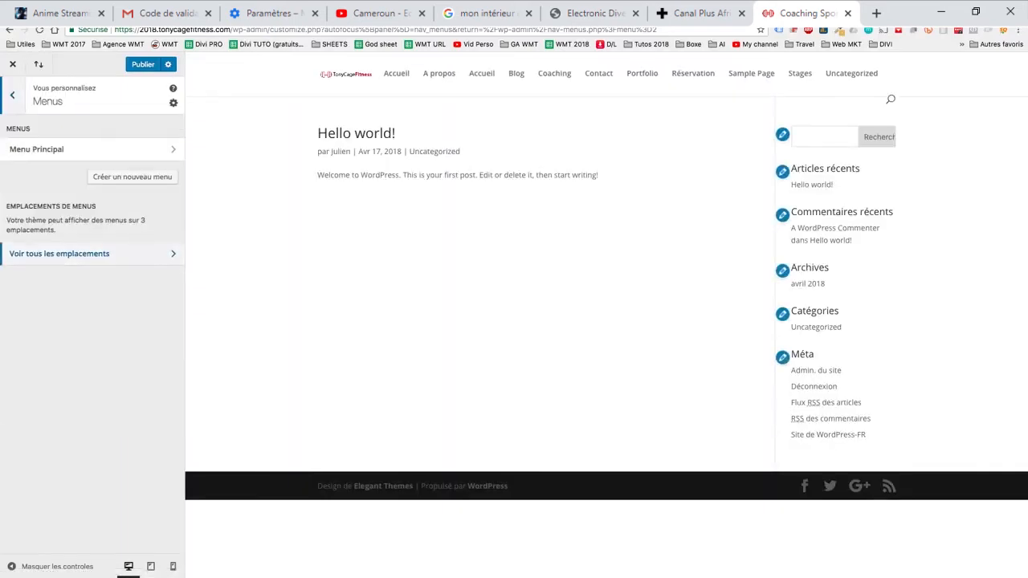
pyautogui.click(92, 254)
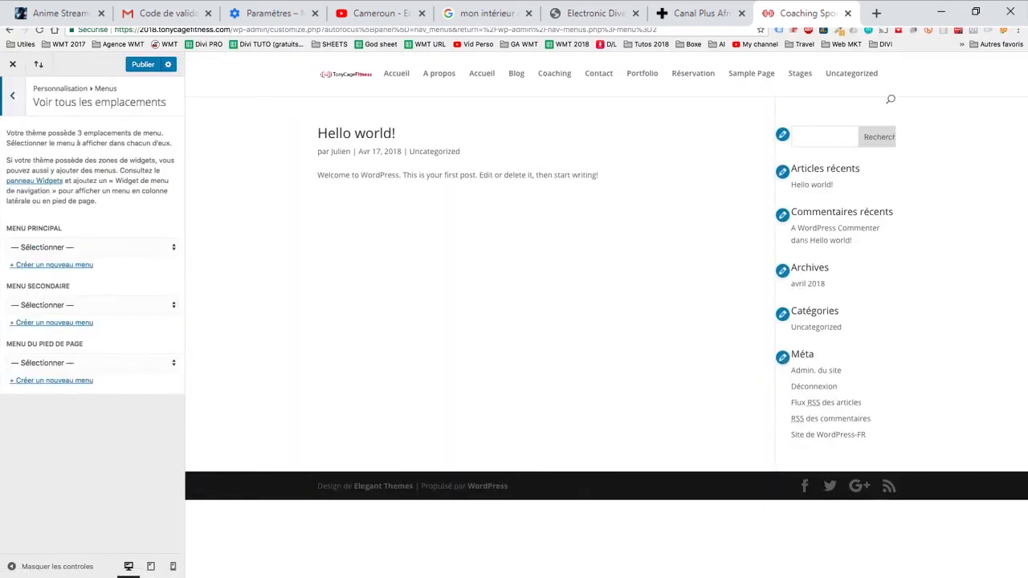
pyautogui.click(92, 247)
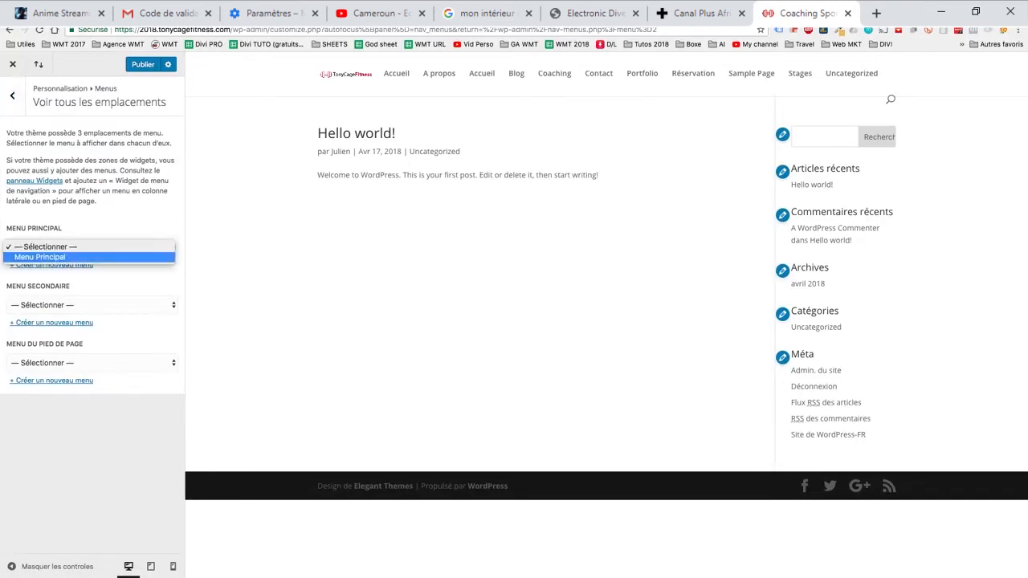
pyautogui.click(48, 257)
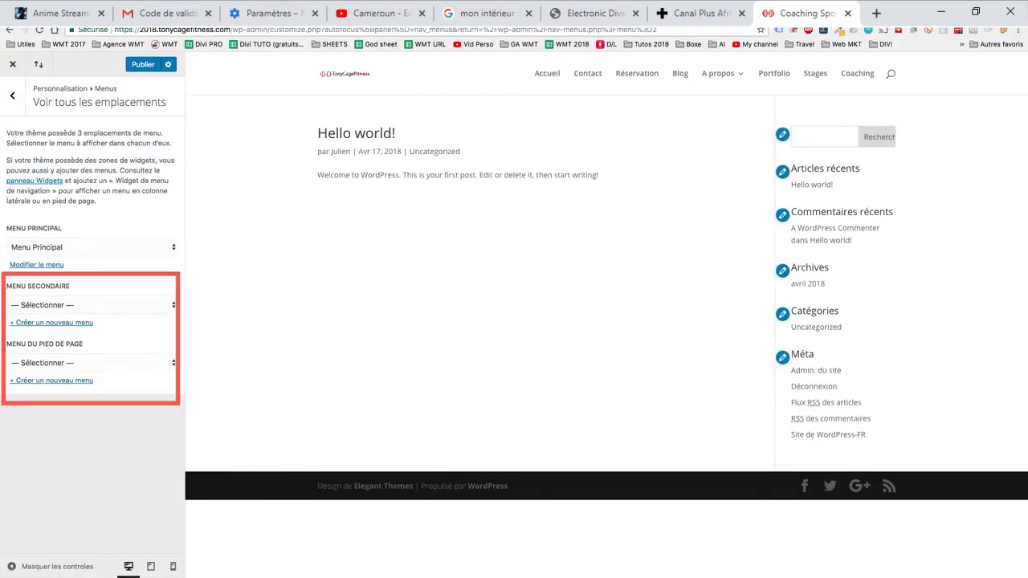
# - Reorder Menu Principal as Accueil, Coaching, A propos with Elèves nested, Stages with Portfolio nested, Contact, Blog, Réservation
pyautogui.click(12, 95)
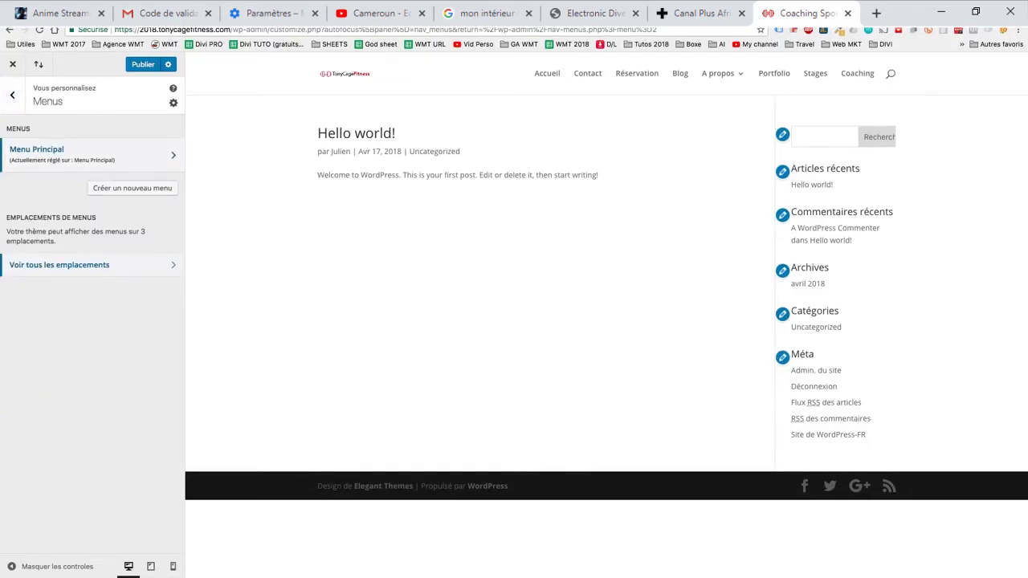
pyautogui.click(92, 154)
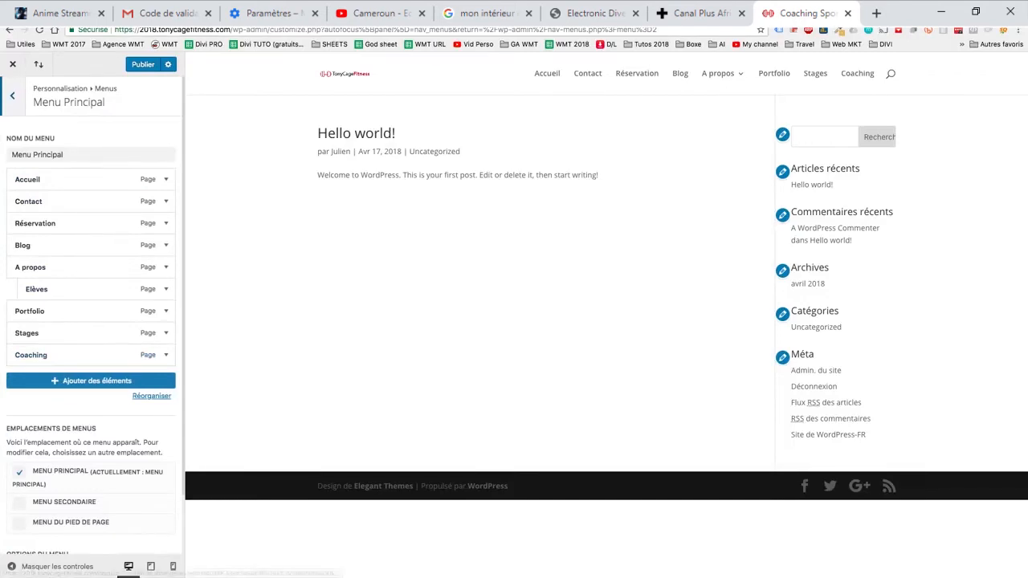
pyautogui.moveTo(80, 201); pyautogui.dragTo(83, 324)
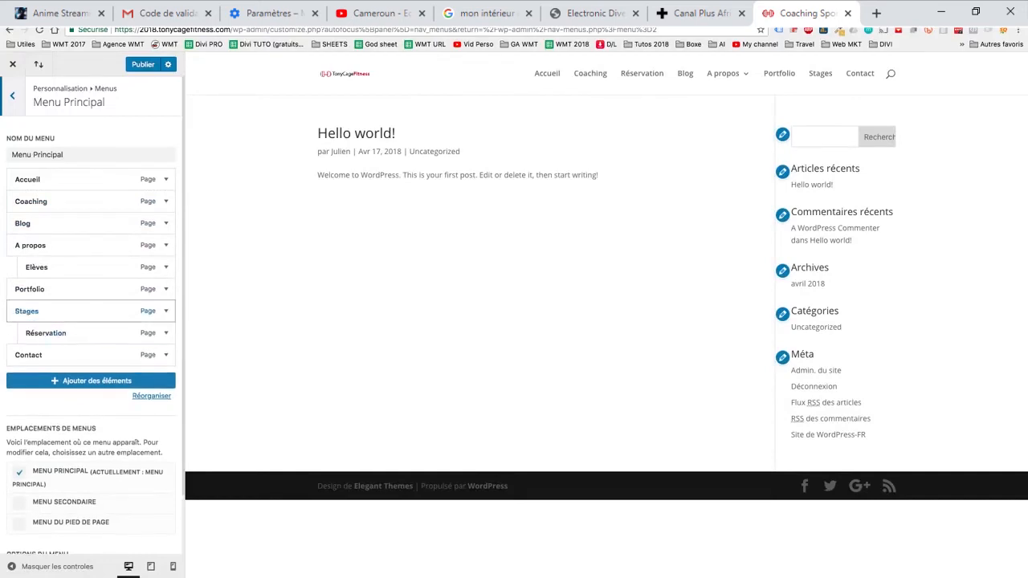
pyautogui.moveTo(80, 223); pyautogui.dragTo(80, 355)
pyautogui.moveTo(80, 311); pyautogui.dragTo(69, 355)
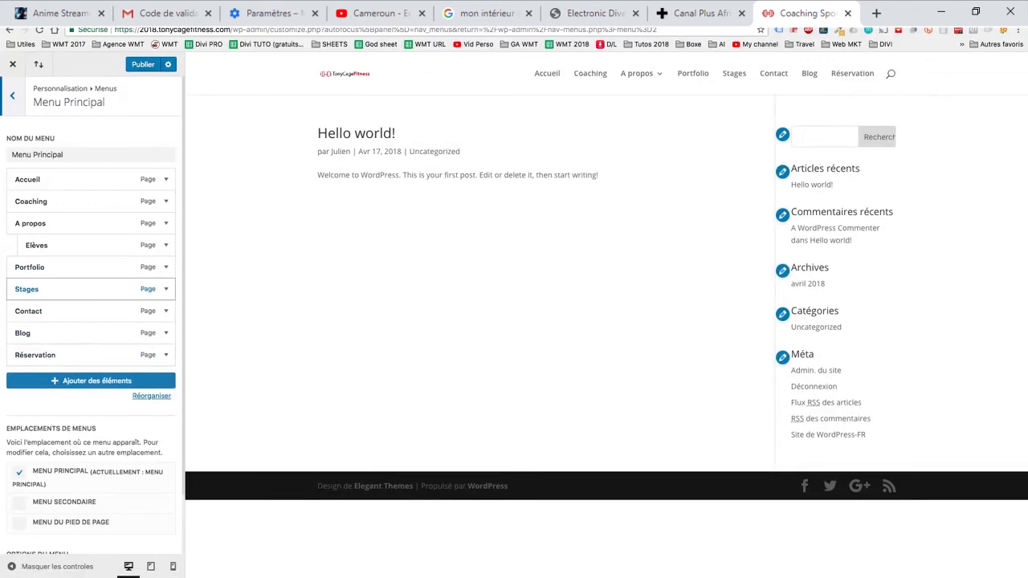
pyautogui.moveTo(65, 266); pyautogui.dragTo(76, 289)
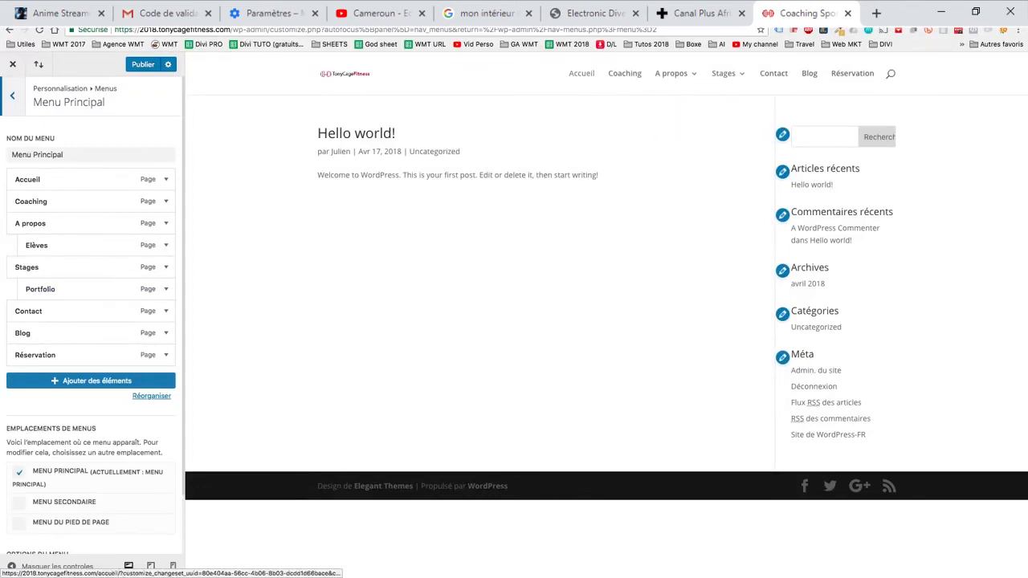
# - Remove the Accueil item from Menu Principal
pyautogui.click(166, 179)
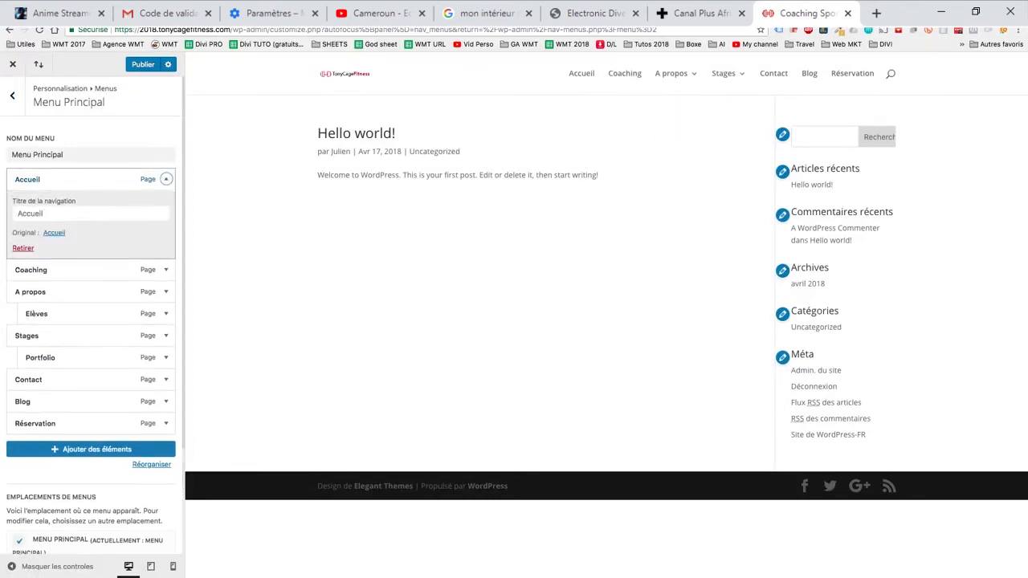
pyautogui.click(23, 248)
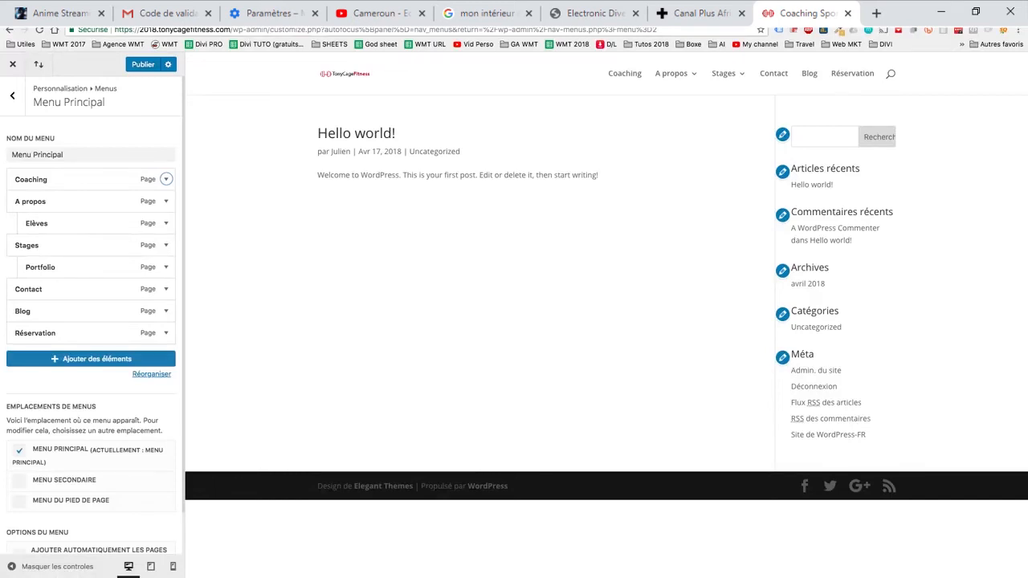
# - Open the site identity options in the general settings and examine the site title and slogan
pyautogui.click(12, 96)
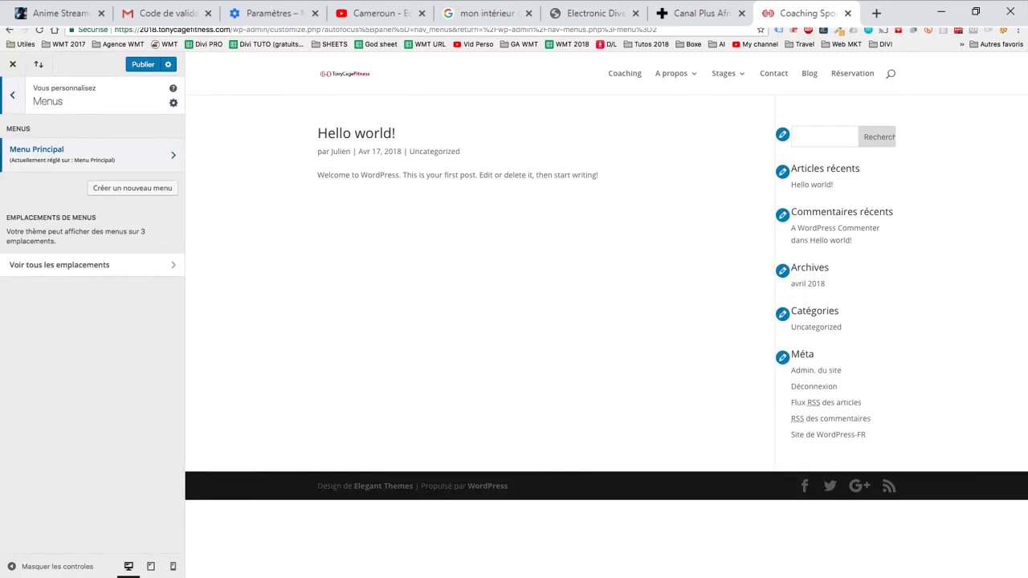
pyautogui.click(12, 95)
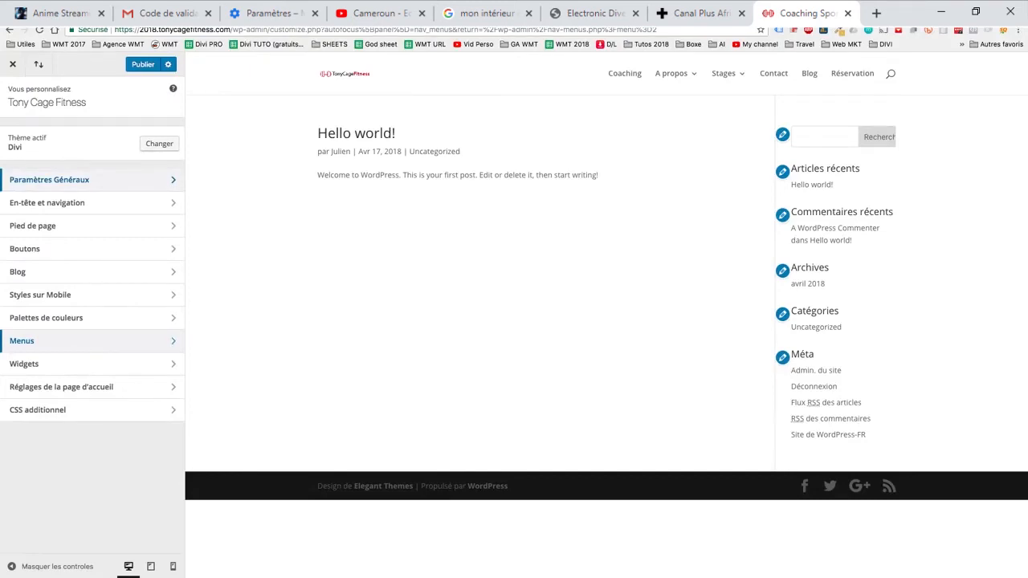
pyautogui.click(50, 180)
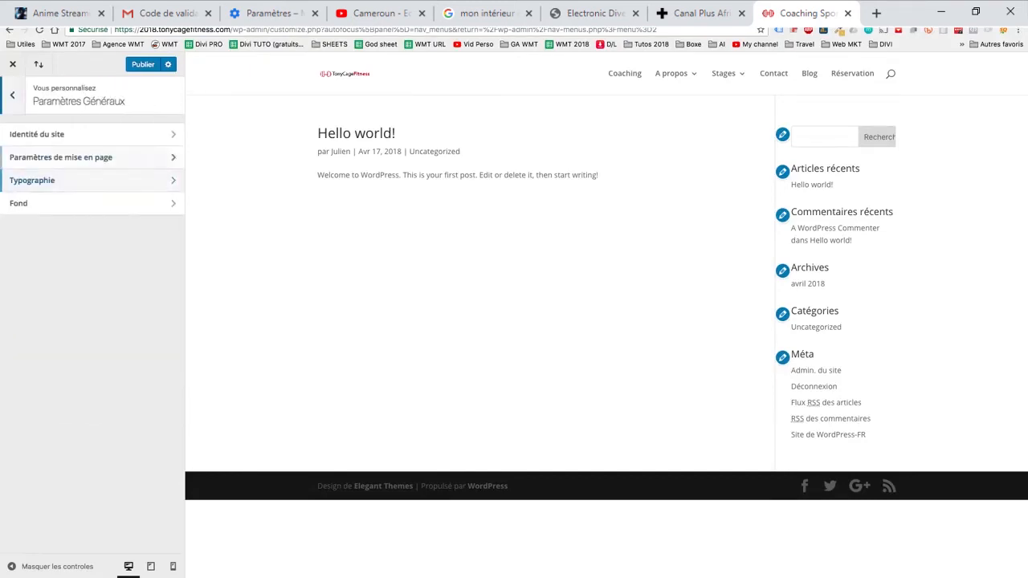
pyautogui.click(37, 134)
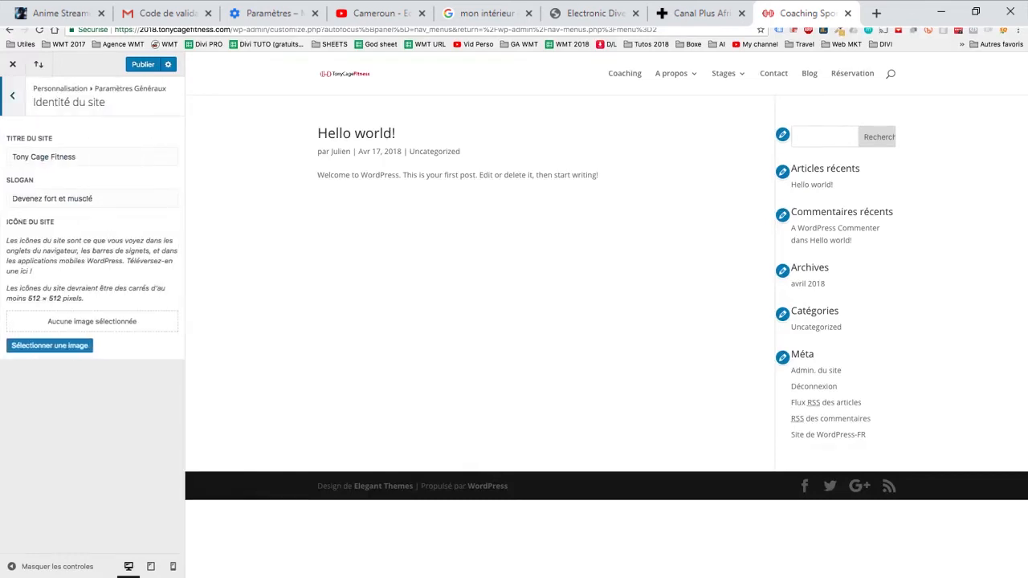
pyautogui.moveTo(94, 198); pyautogui.dragTo(9, 198)
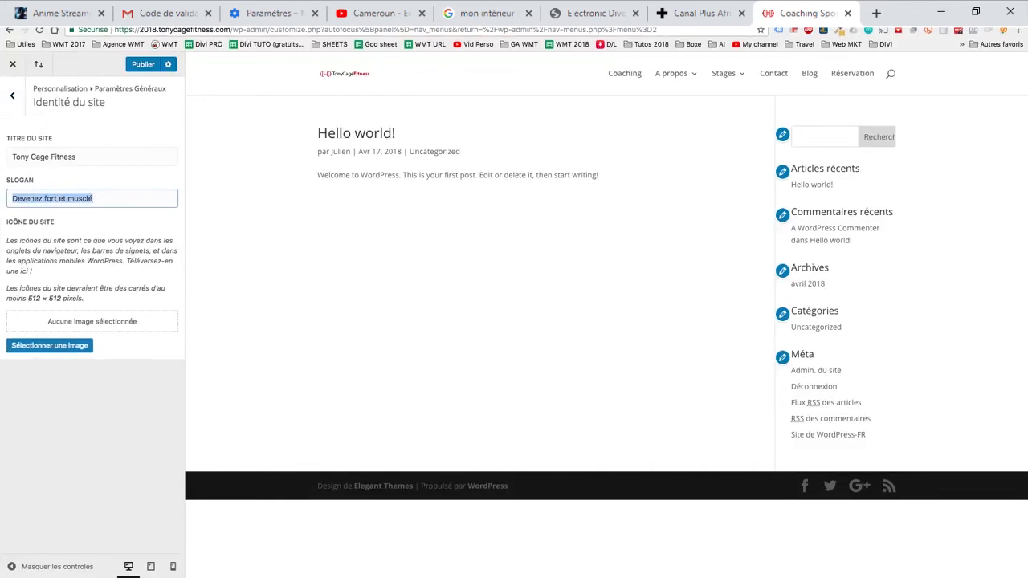
pyautogui.moveTo(78, 157); pyautogui.dragTo(20, 157)
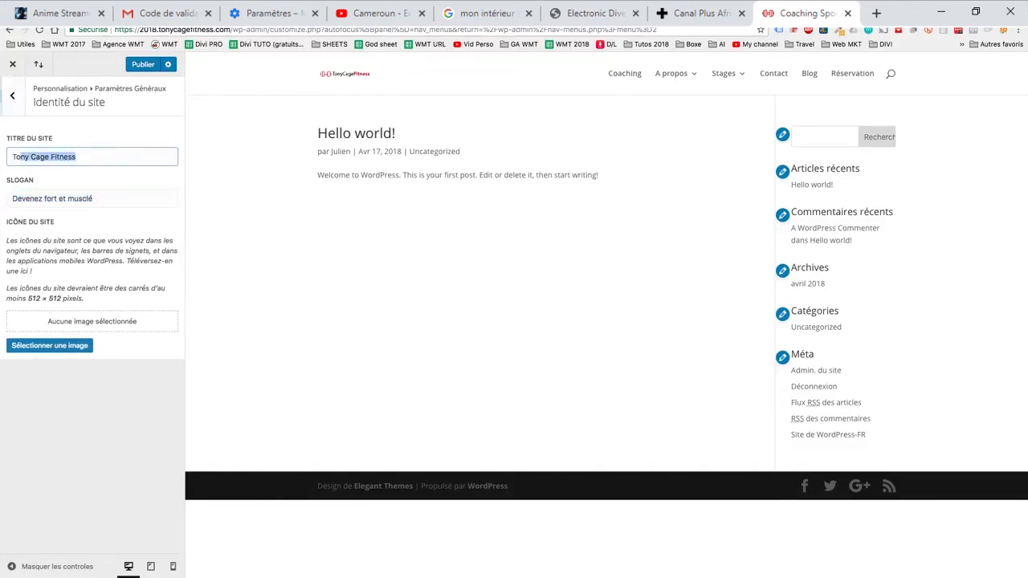
# - Enable the boxed page layout in the general layout settings
pyautogui.click(12, 96)
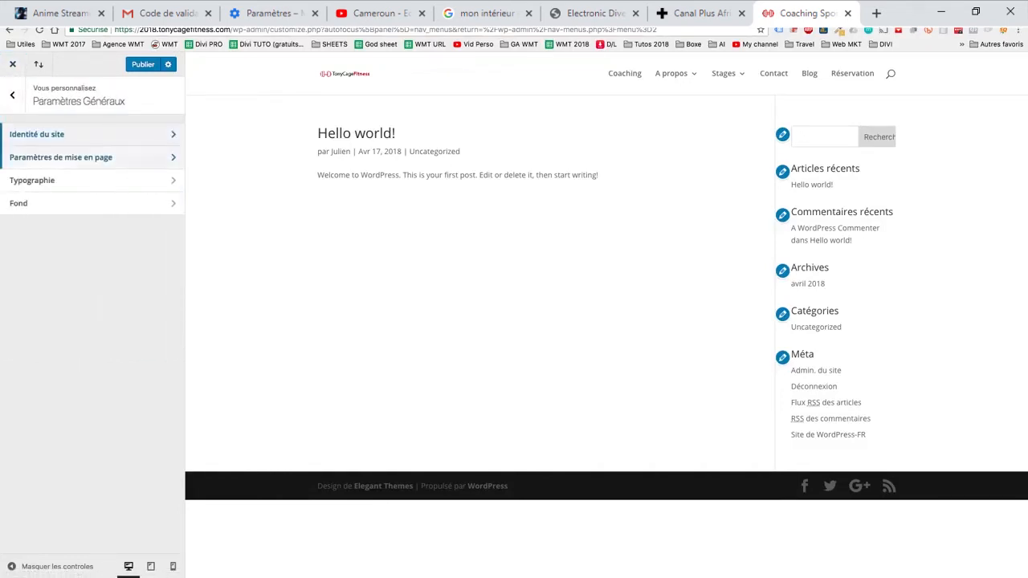
pyautogui.click(61, 157)
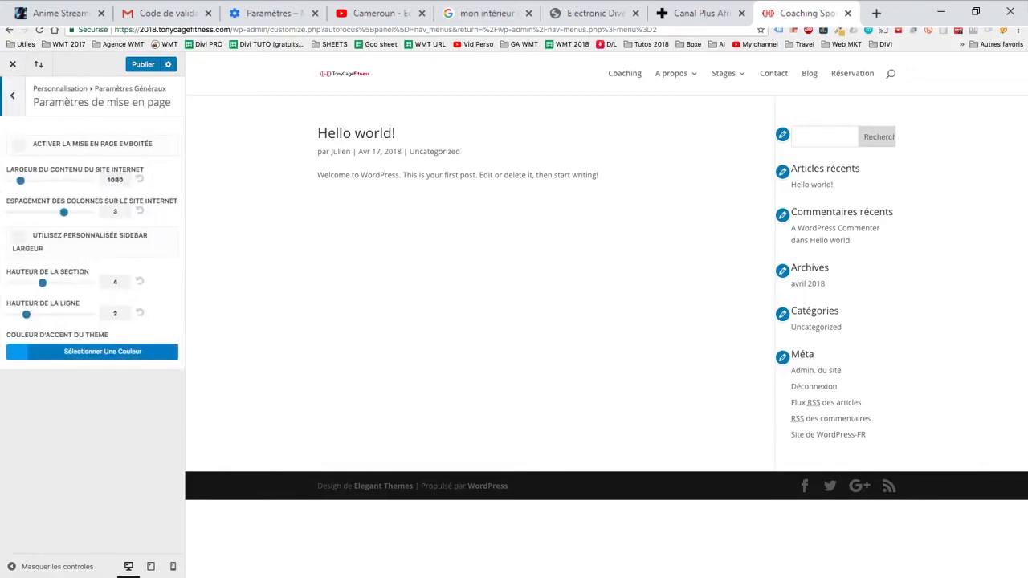
pyautogui.click(19, 146)
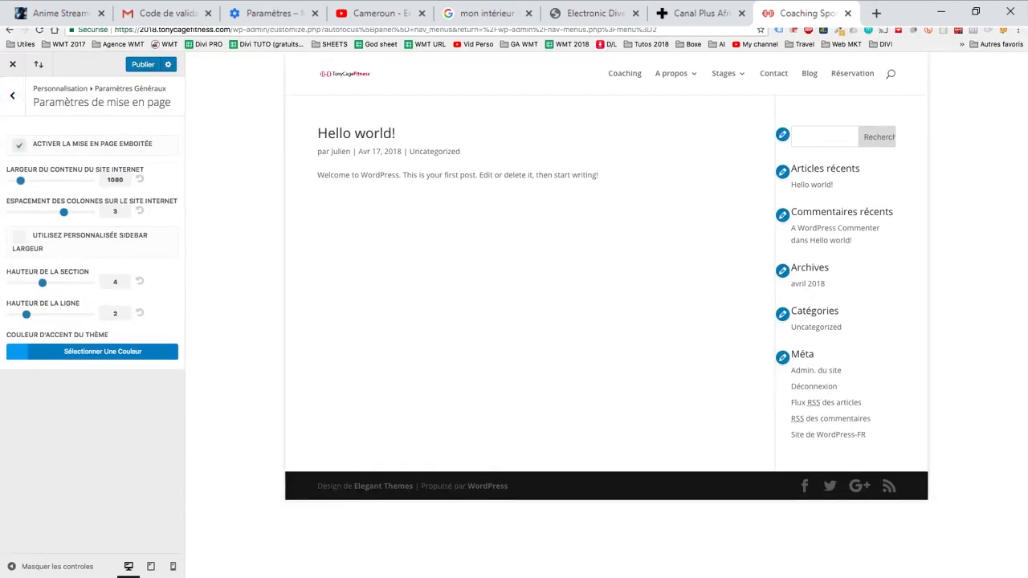
# - Try the narrowest site content width, reset it to its default, and publish the customisations
pyautogui.moveTo(20, 181)
pyautogui.mouseDown()
pyautogui.moveTo(44, 180)
pyautogui.moveTo(11, 181)
pyautogui.mouseUp()
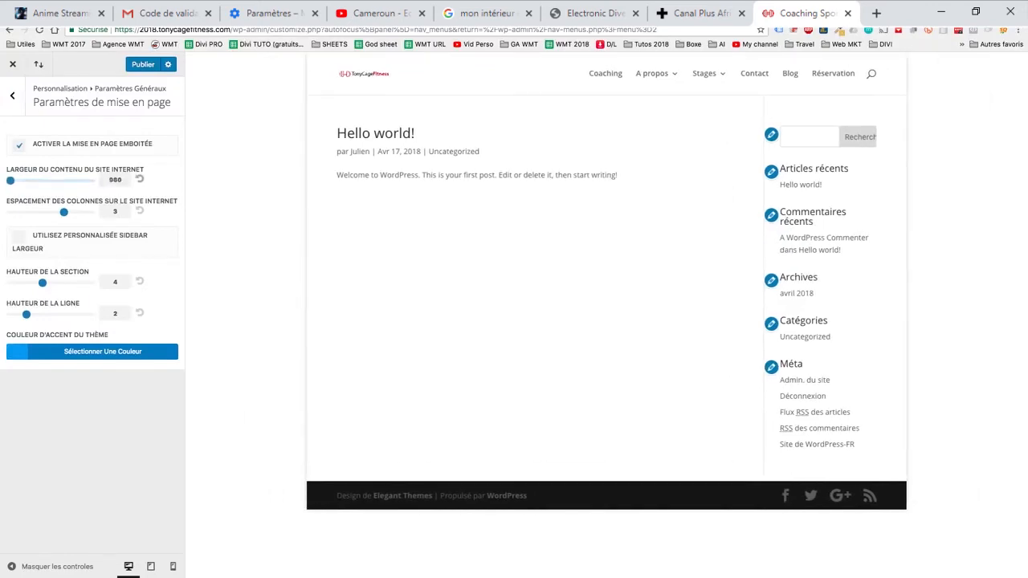
pyautogui.click(139, 179)
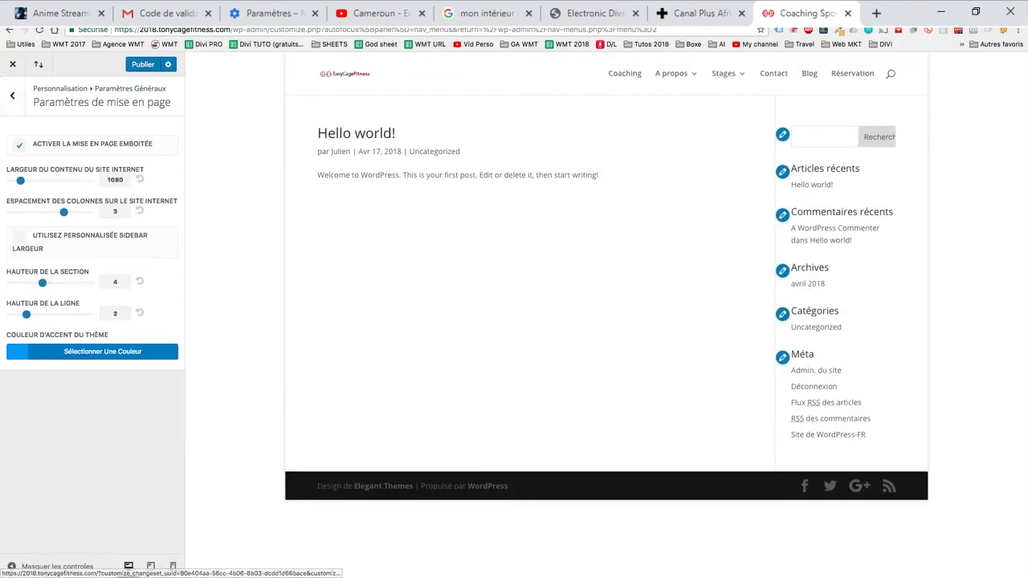
pyautogui.click(12, 94)
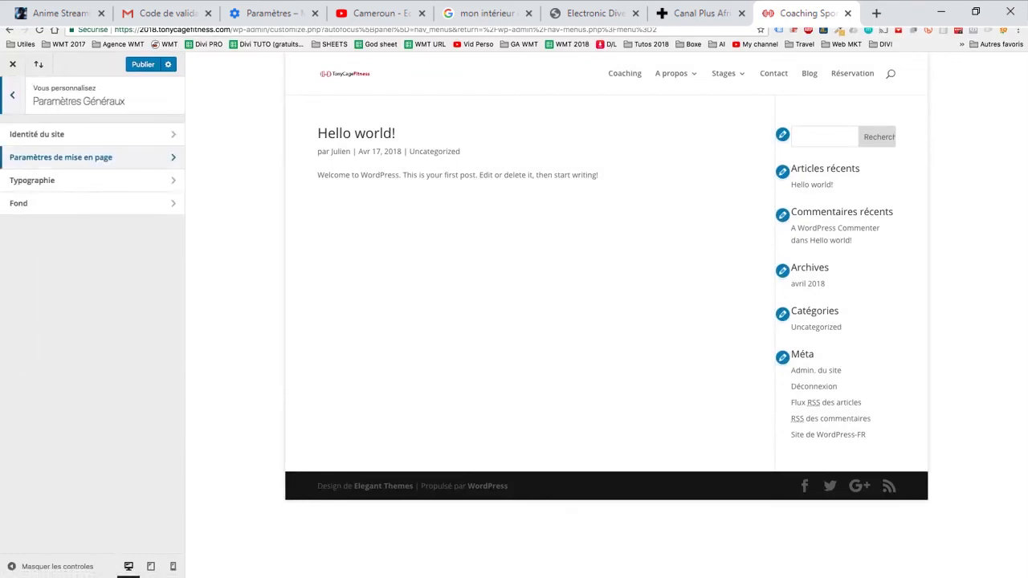
pyautogui.click(143, 64)
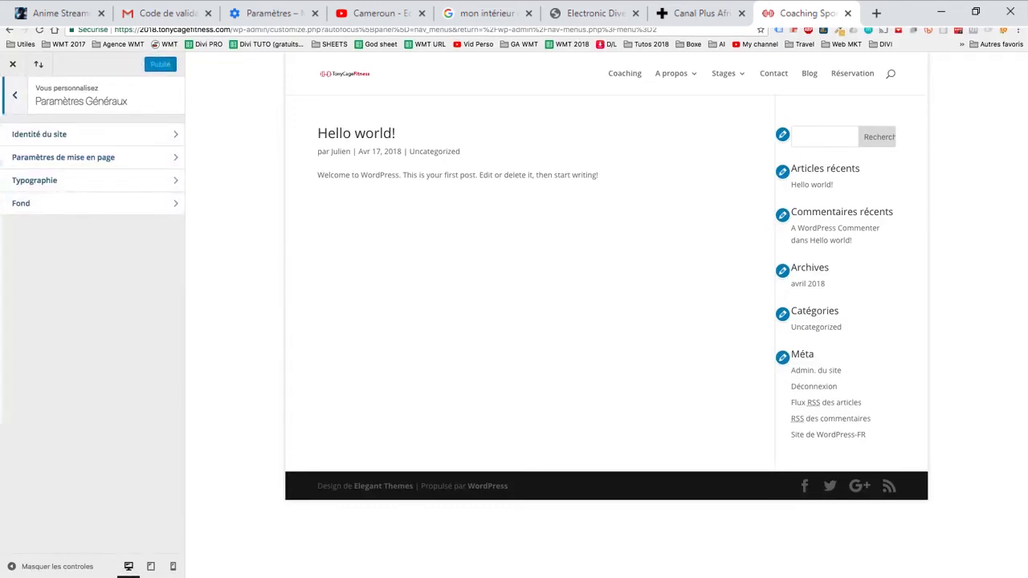
# - Set the home page to display a static page and choose Accueil as that page
pyautogui.click(12, 95)
pyautogui.click(61, 386)
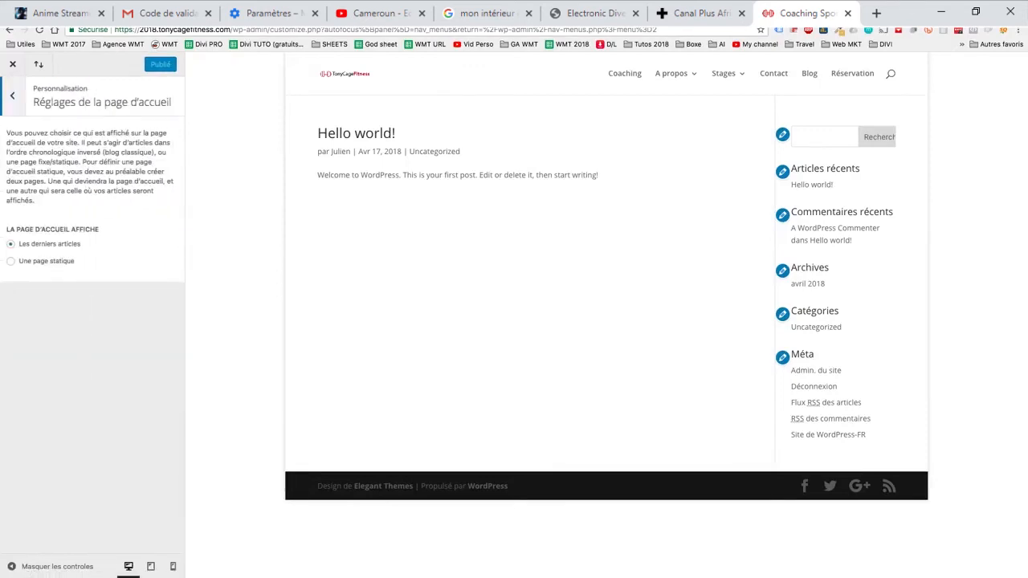
pyautogui.click(11, 261)
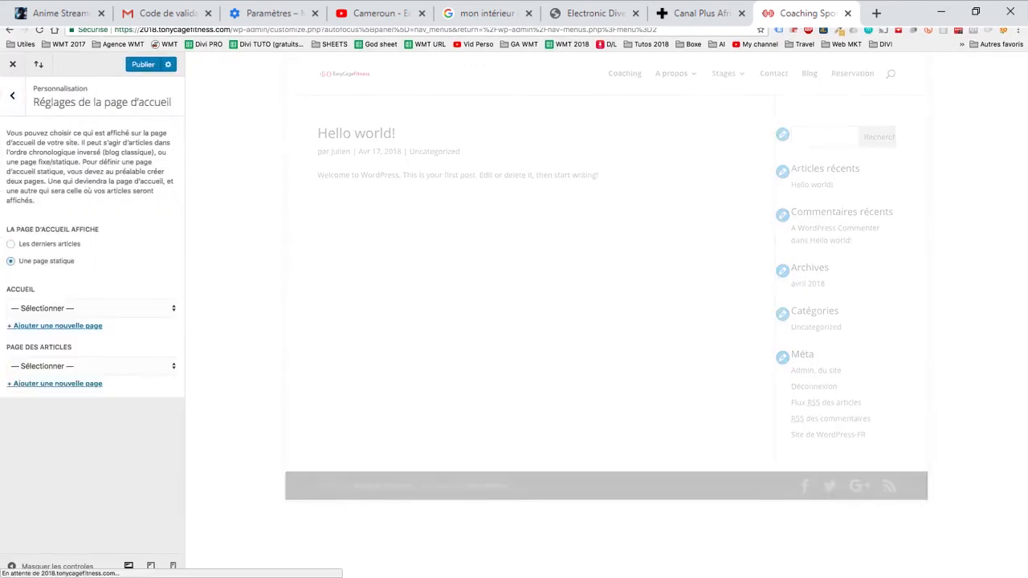
pyautogui.click(89, 307)
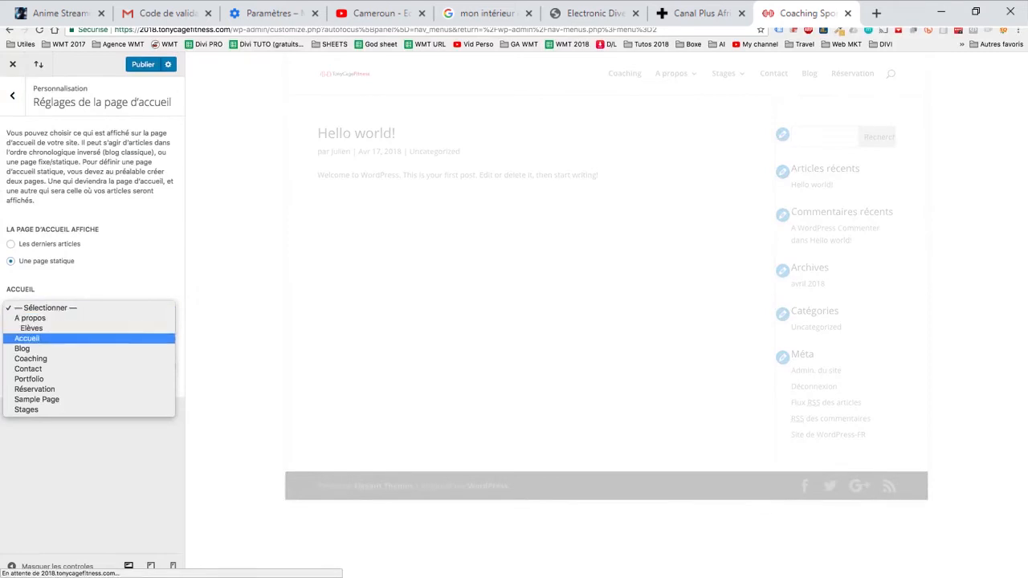
pyautogui.click(40, 338)
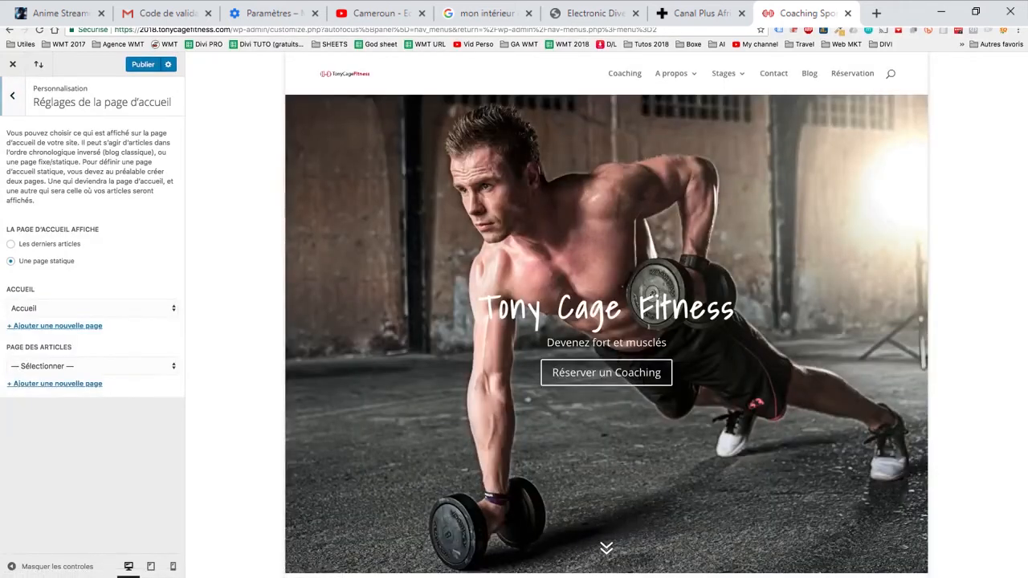
pyautogui.click(12, 95)
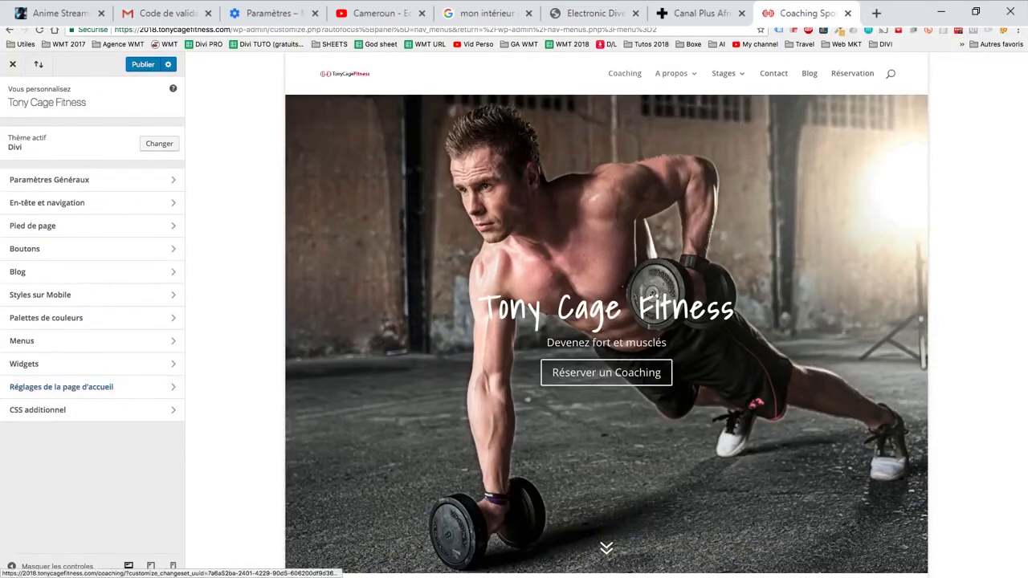
# - Preview the Coaching page and return to the home page through the site logo
pyautogui.click(624, 74)
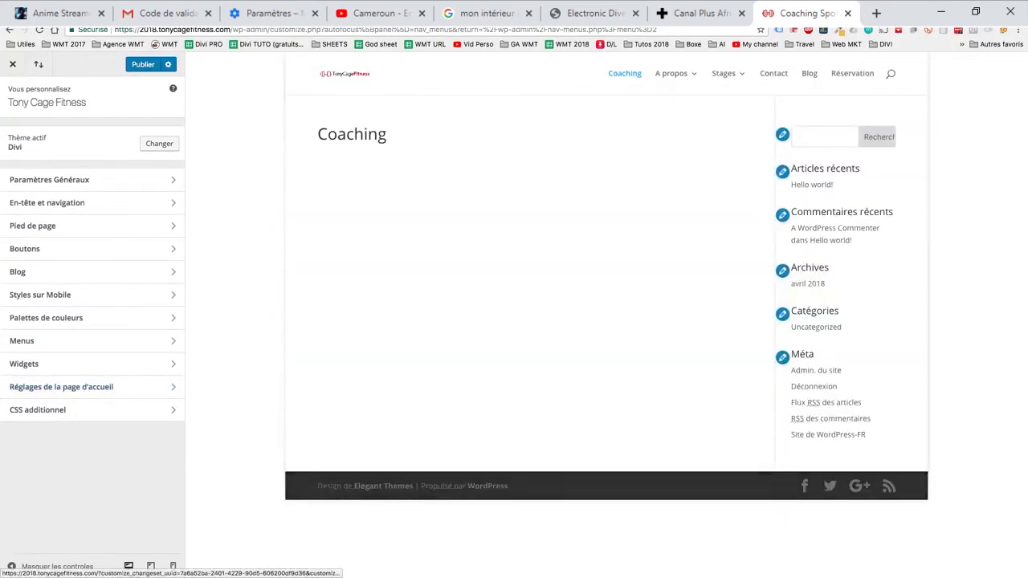
pyautogui.click(345, 74)
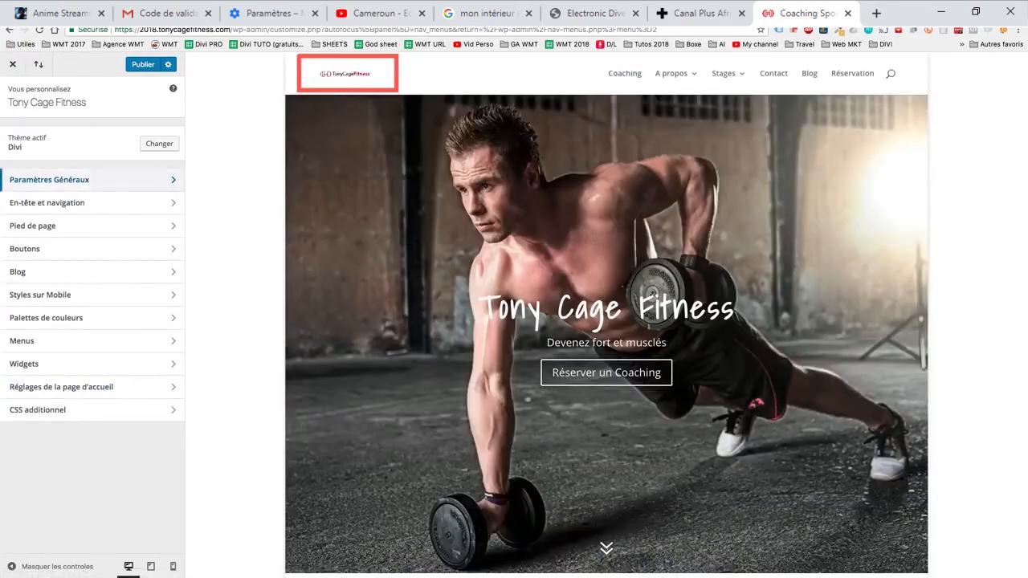
# - Try the section height in the general layout settings against the home page's coaching section, leaving it at 4
pyautogui.click(48, 180)
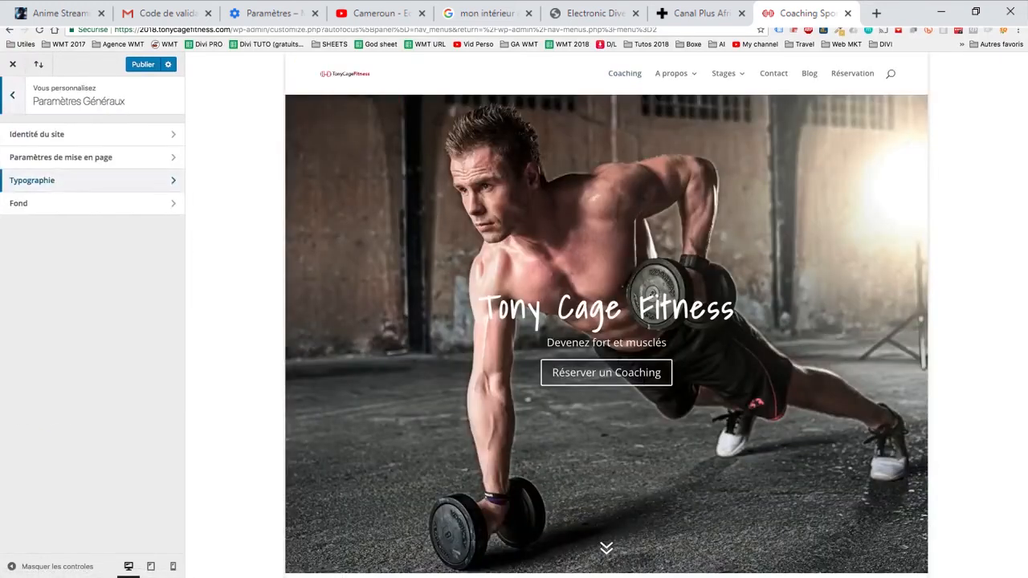
pyautogui.click(60, 158)
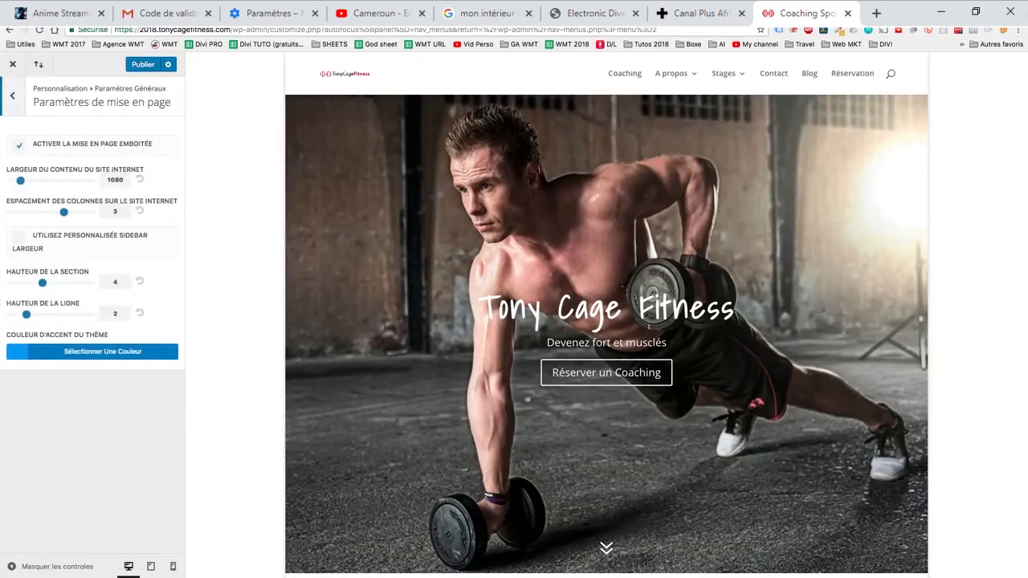
pyautogui.scroll(-3, 606, 329)
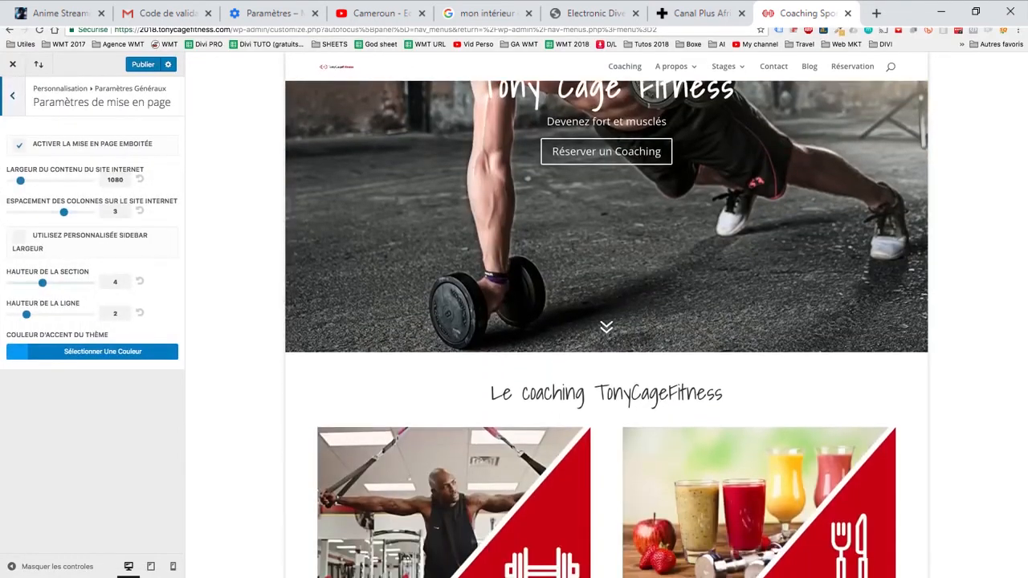
pyautogui.scroll(-4, 606, 329)
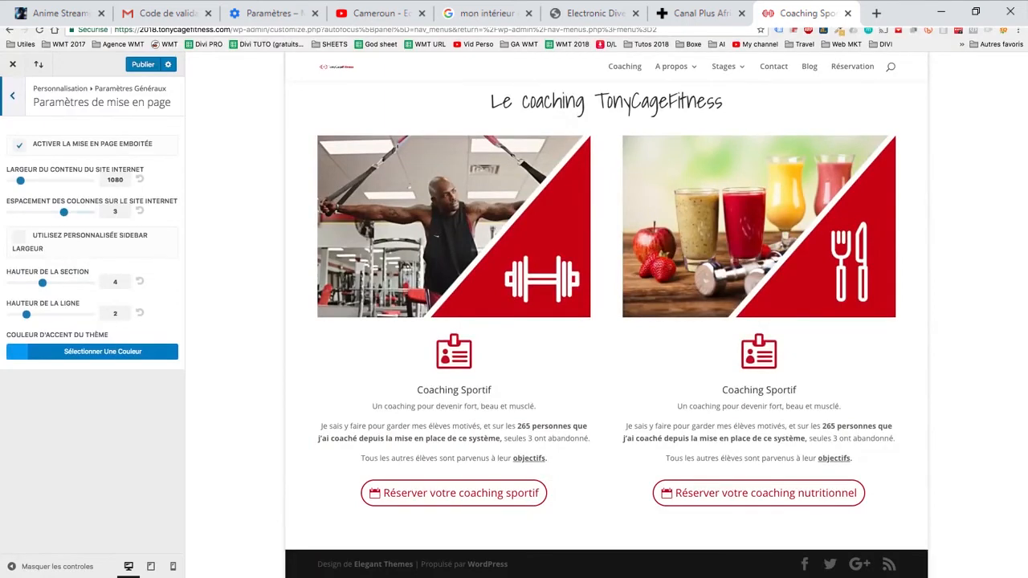
pyautogui.moveTo(42, 282)
pyautogui.mouseDown()
pyautogui.moveTo(58, 283)
pyautogui.moveTo(19, 283)
pyautogui.moveTo(90, 283)
pyautogui.moveTo(26, 283)
pyautogui.moveTo(43, 283)
pyautogui.mouseUp()
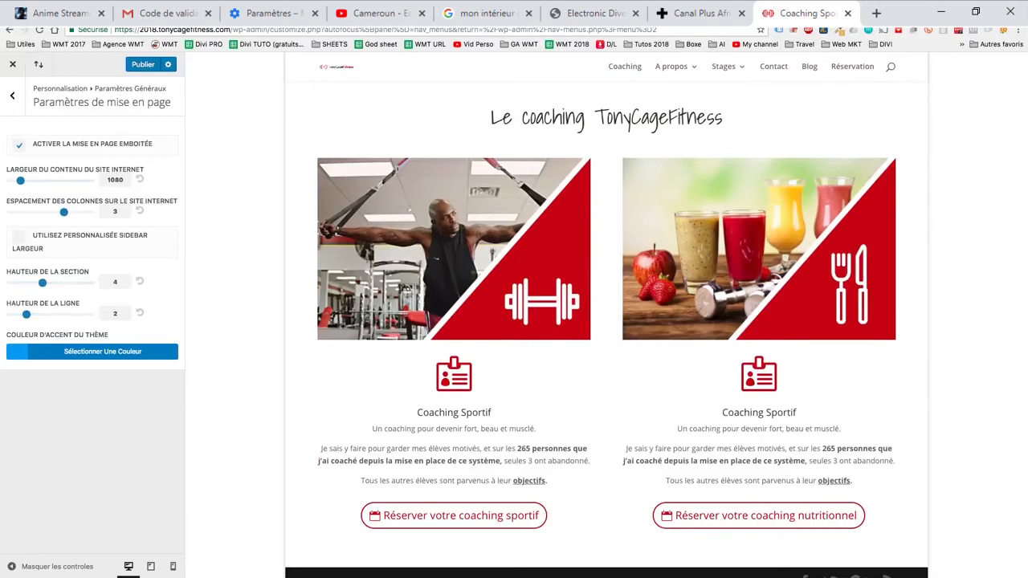
pyautogui.click(12, 96)
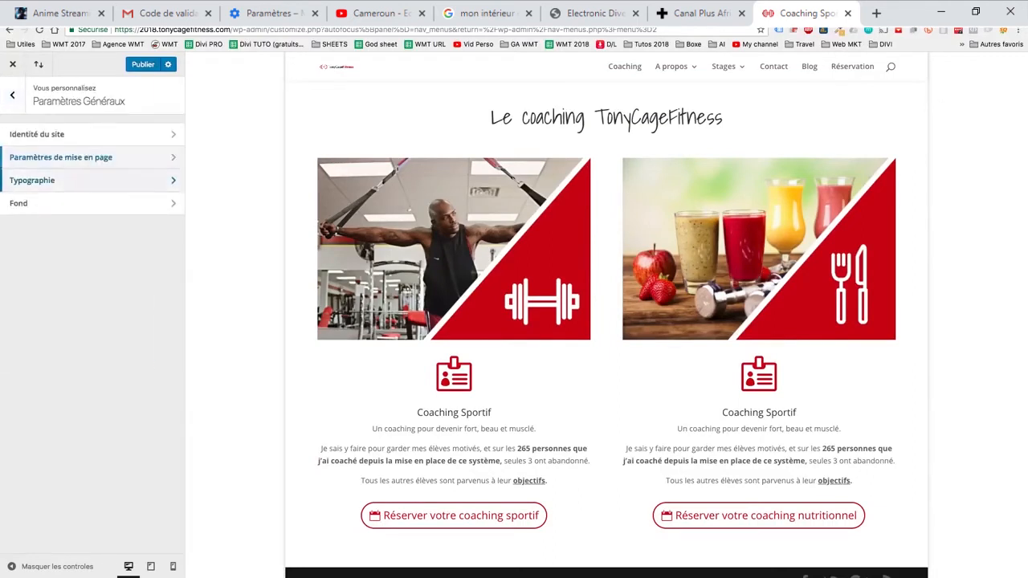
# - Set the header font to Shadows Into Light in the general typography settings
pyautogui.click(48, 180)
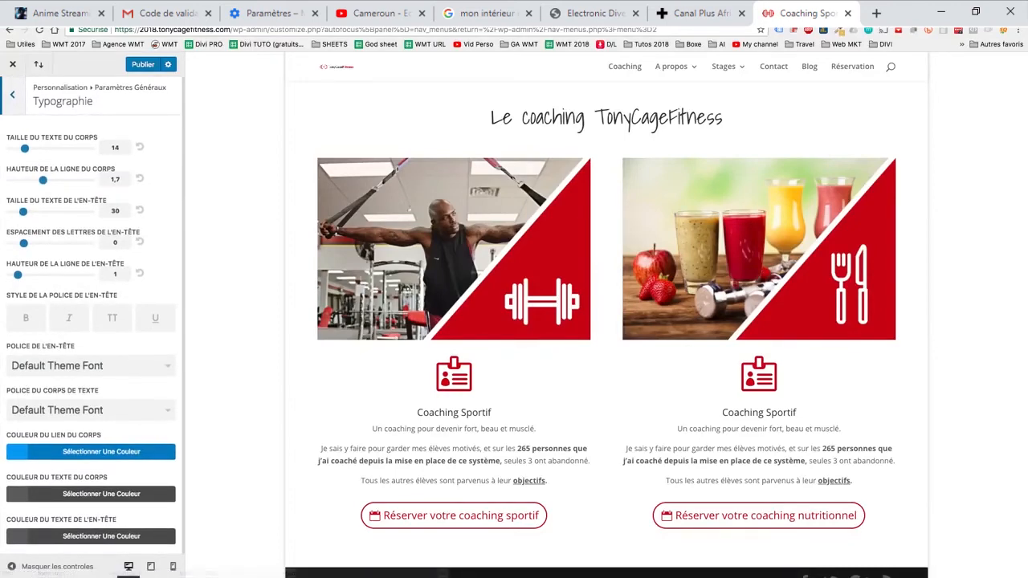
pyautogui.scroll(3, 606, 321)
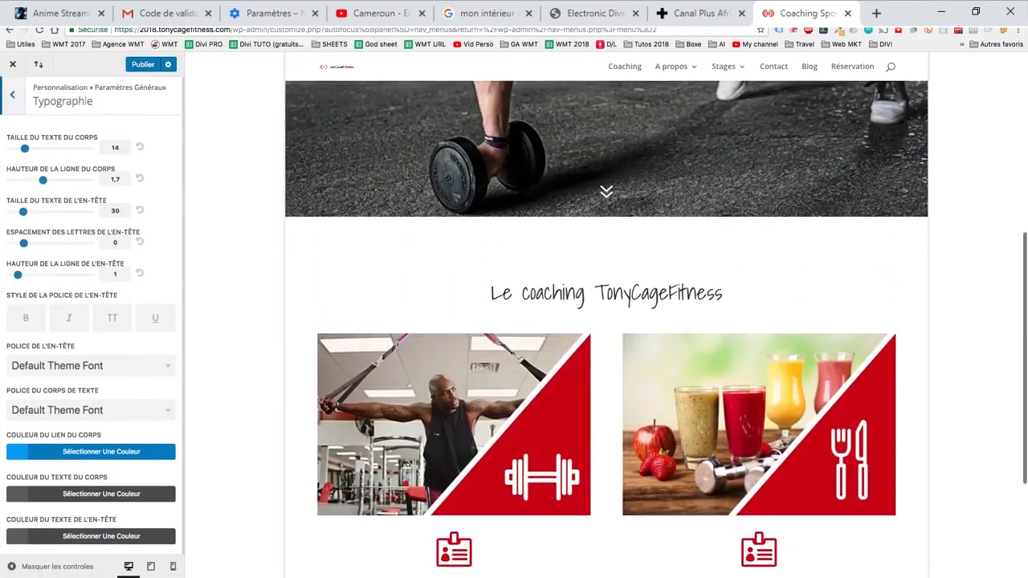
pyautogui.scroll(-4, 606, 321)
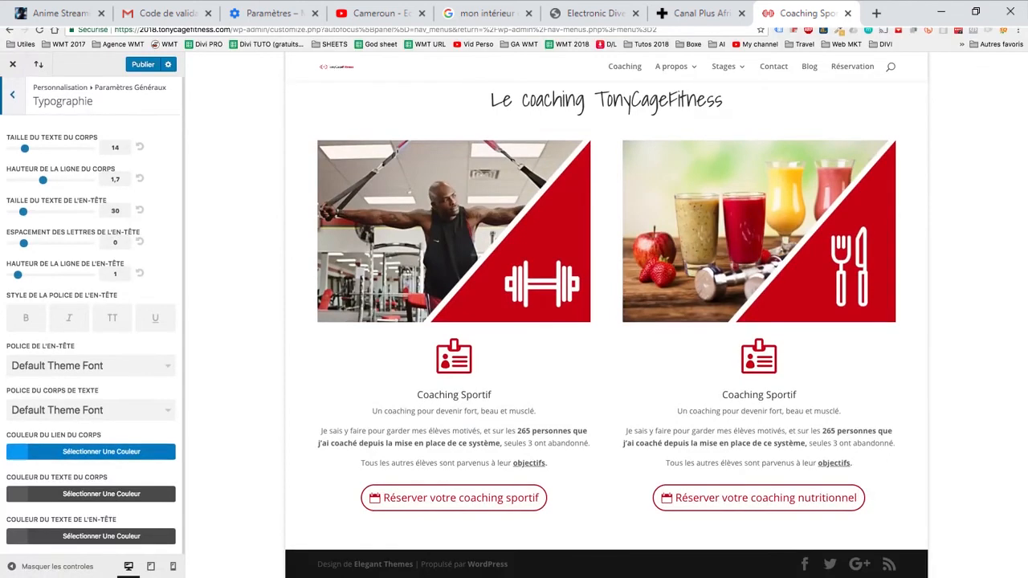
pyautogui.click(90, 365)
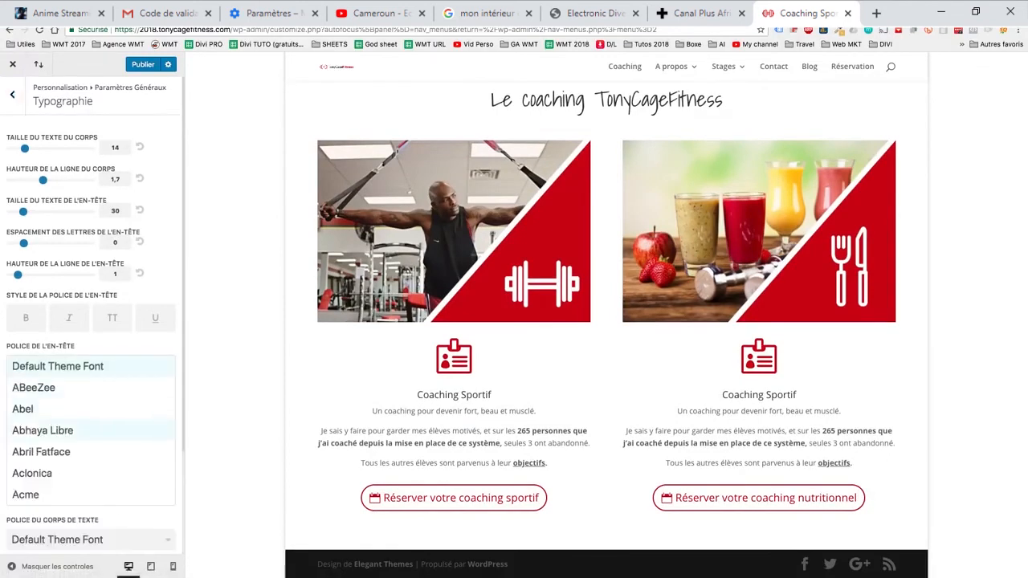
pyautogui.scroll(-15, 90, 451)
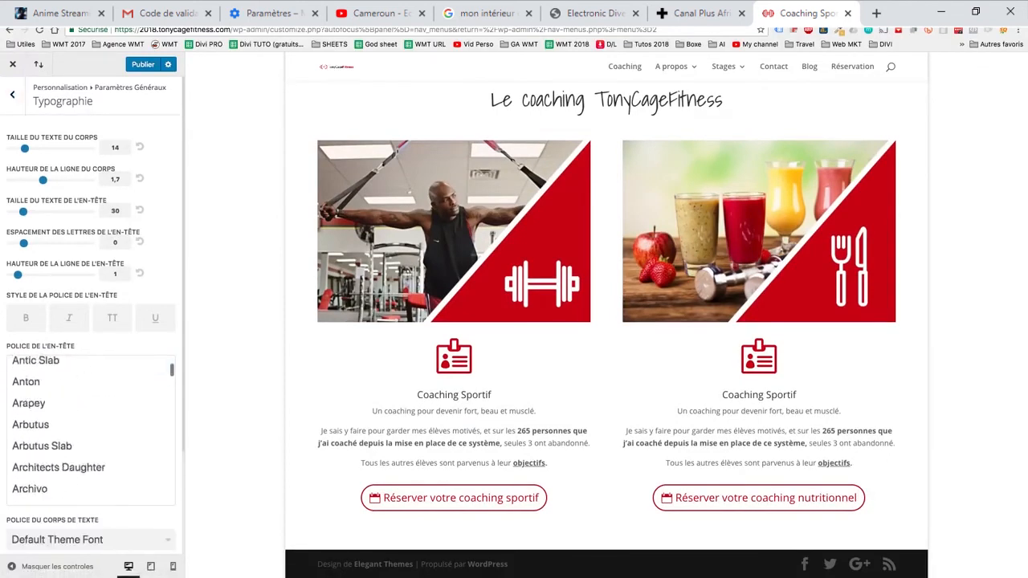
pyautogui.scroll(-20, 90, 434)
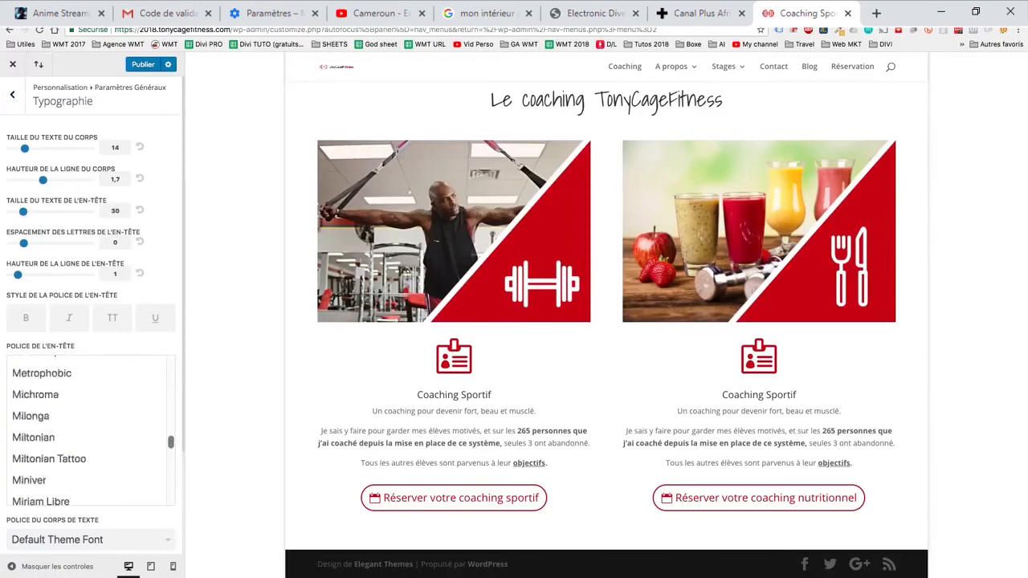
pyautogui.scroll(-15, 90, 450)
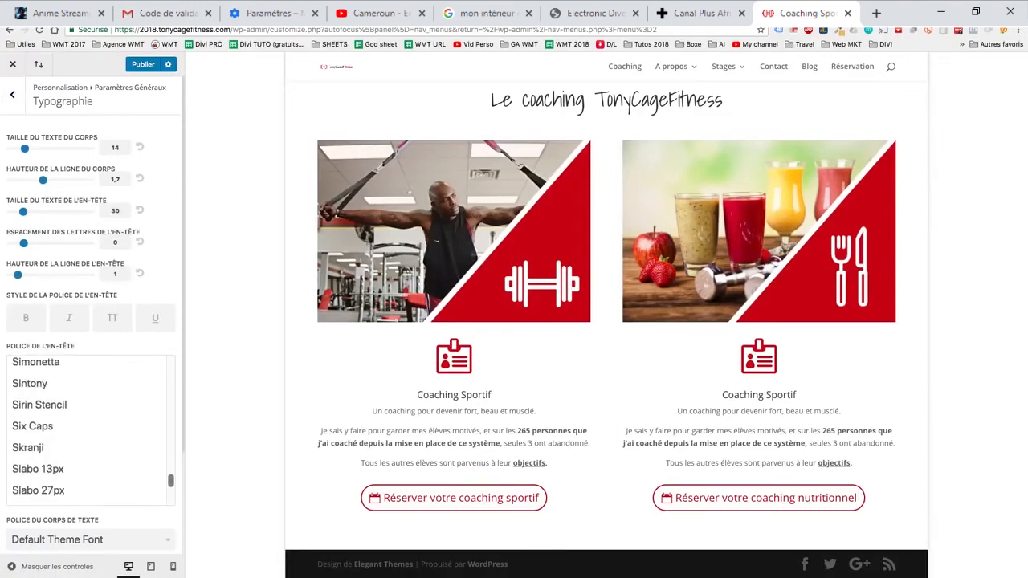
pyautogui.scroll(8, 90, 450)
pyautogui.scroll(-6, 90, 450)
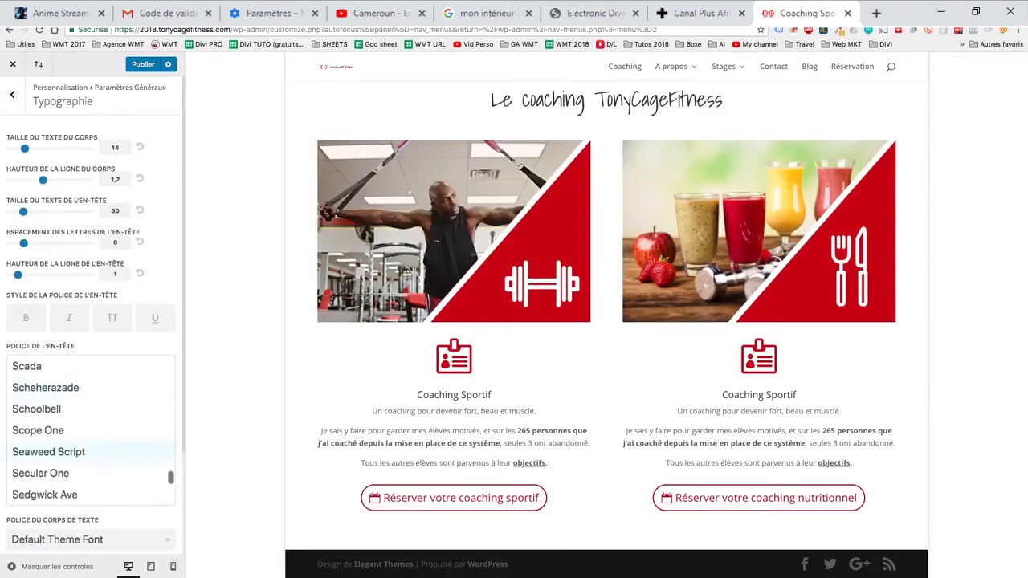
pyautogui.scroll(1, 90, 434)
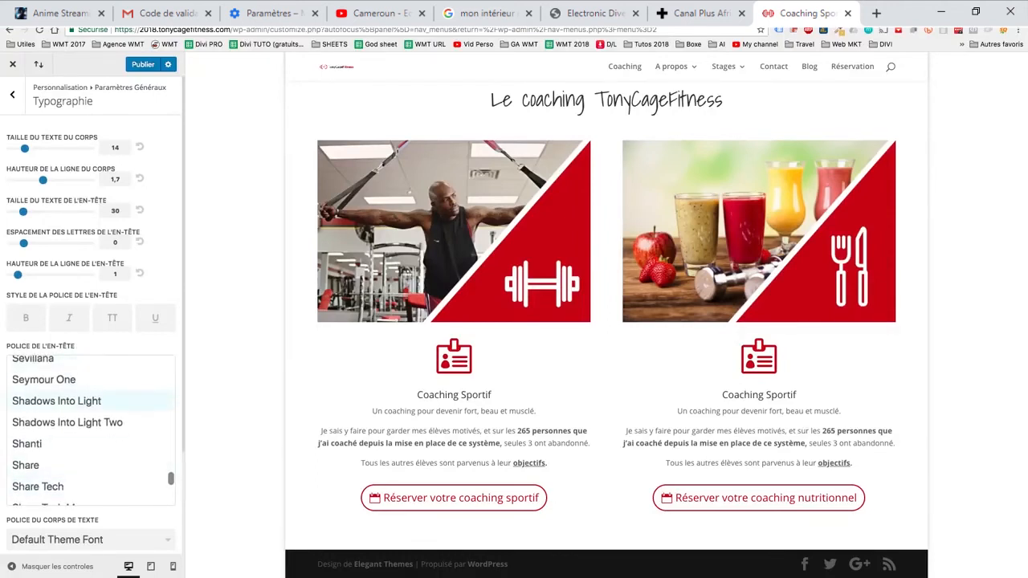
pyautogui.click(48, 399)
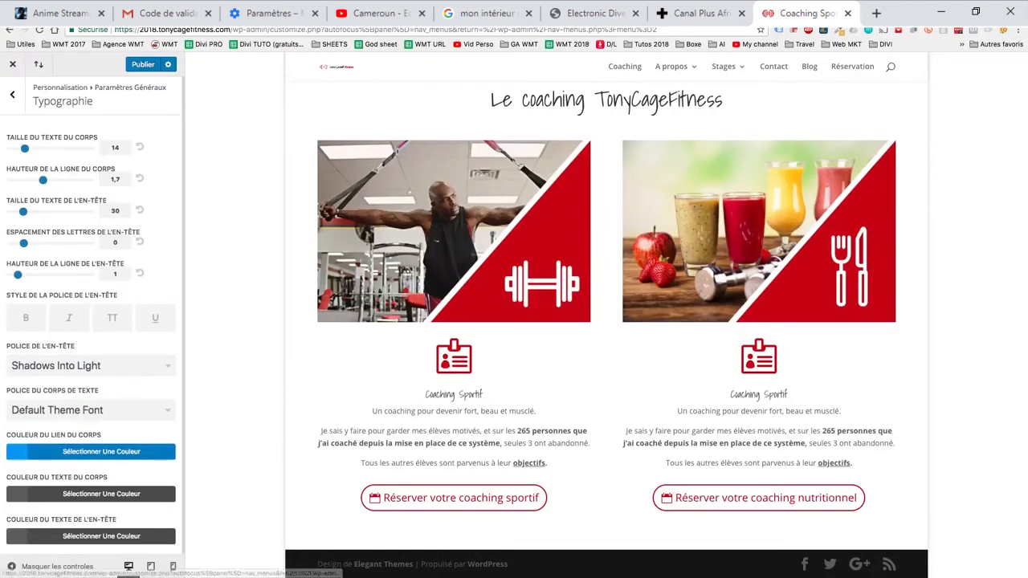
# - Set the body text font to Montserrat
pyautogui.click(90, 410)
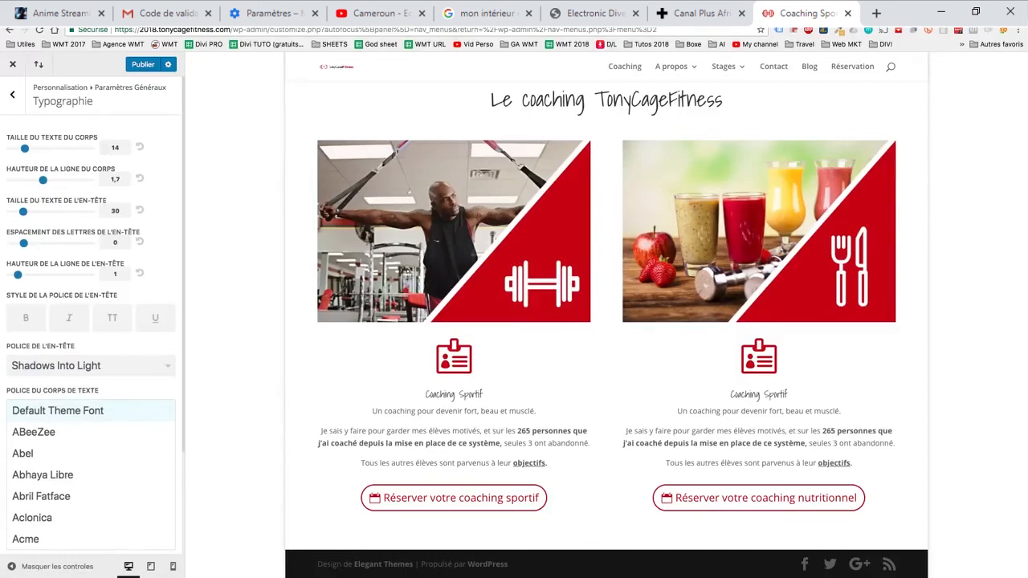
pyautogui.scroll(-1, 90, 453)
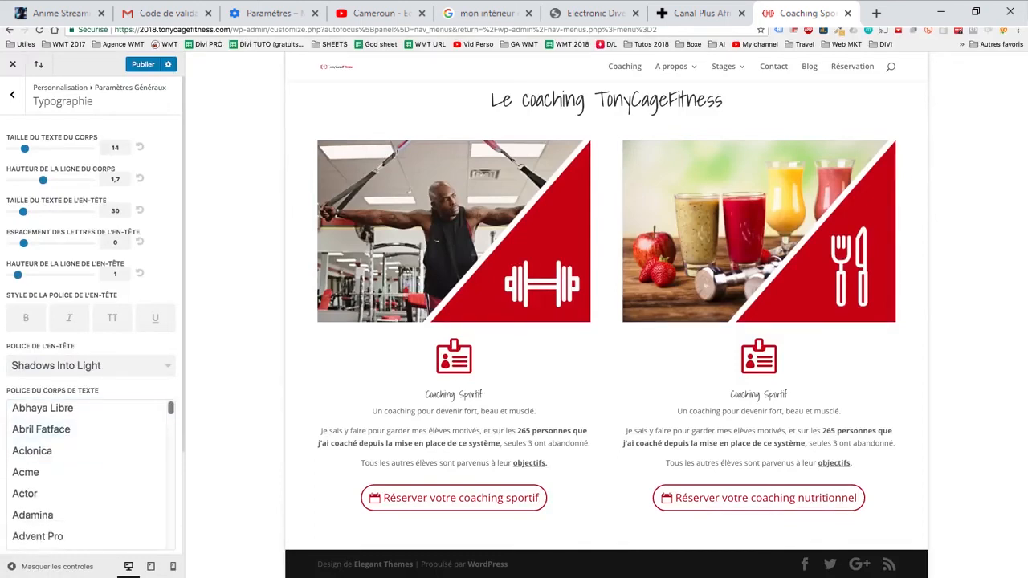
pyautogui.moveTo(170, 407); pyautogui.dragTo(170, 489)
pyautogui.scroll(-1, 104, 478)
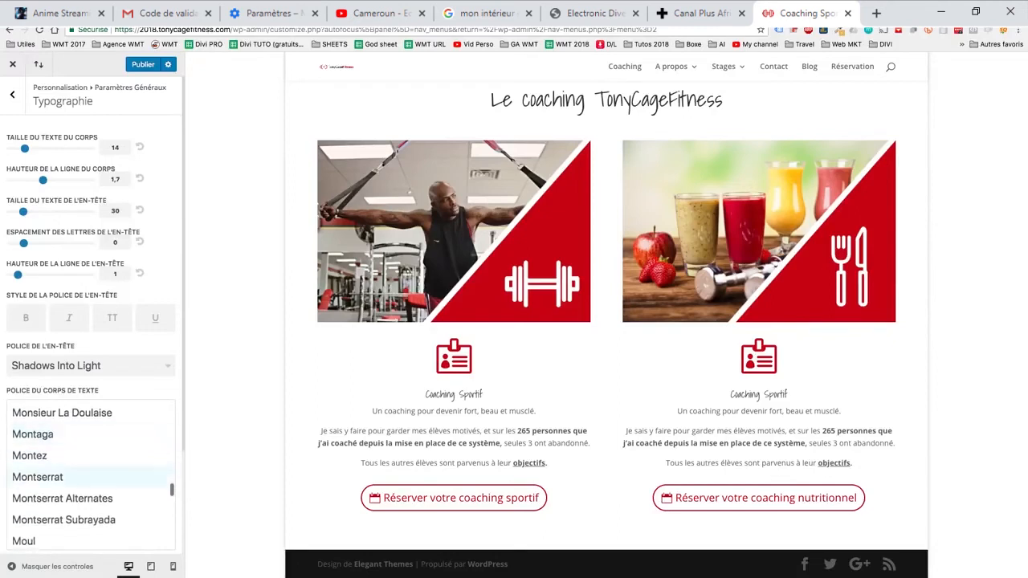
pyautogui.click(80, 477)
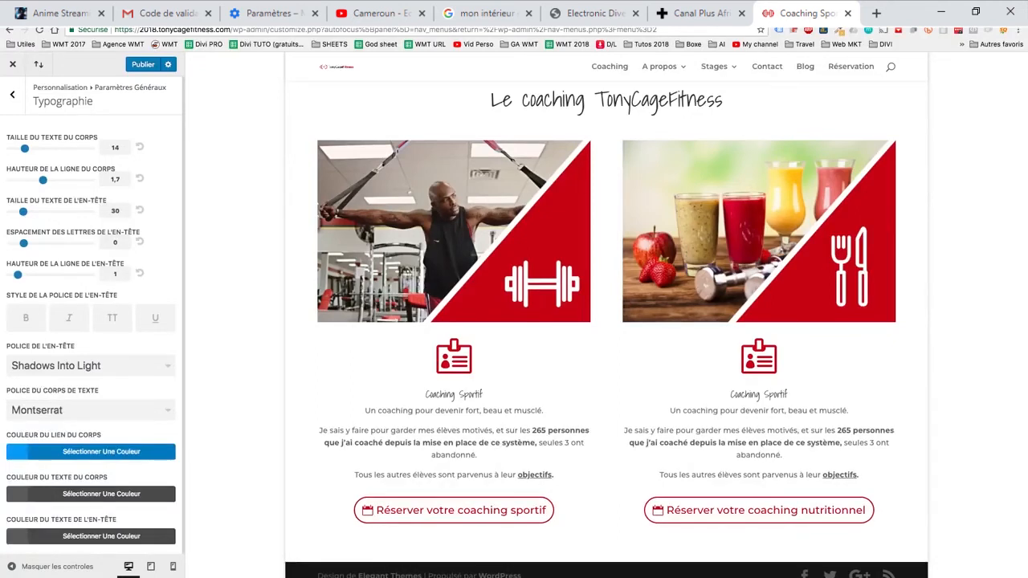
pyautogui.scroll(-1, 91, 417)
pyautogui.scroll(1, 91, 418)
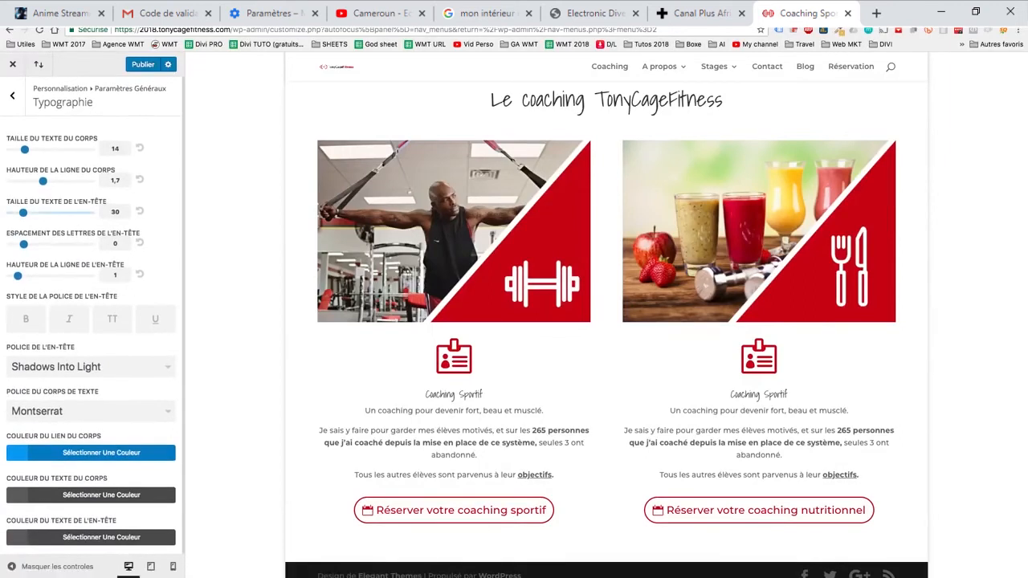
# - Set the header text size to 40 in the general typography settings
pyautogui.moveTo(23, 212); pyautogui.dragTo(40, 212)
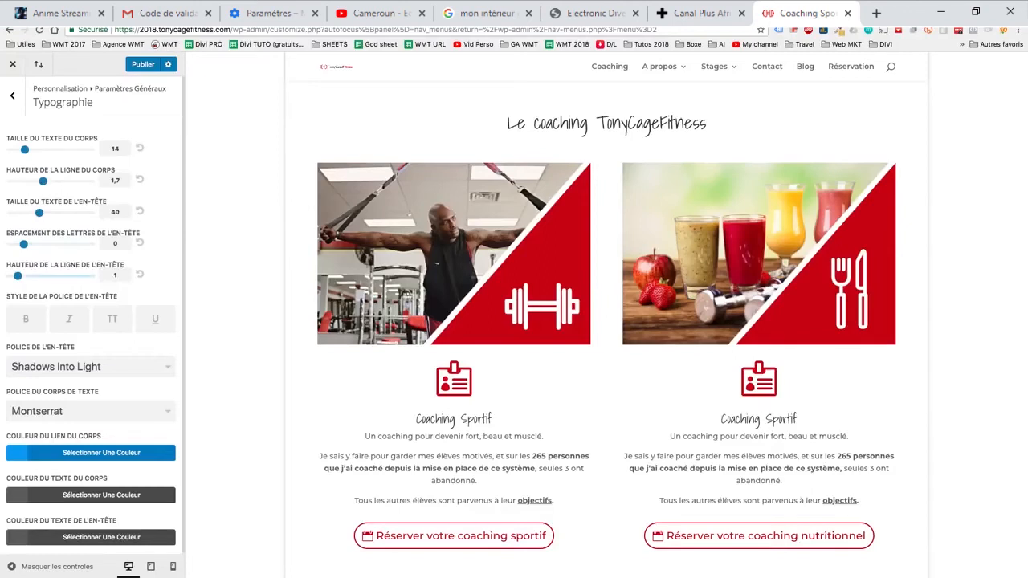
# - Try a larger header line height and wider header letter spacing, resetting each to its default
pyautogui.moveTo(18, 276); pyautogui.dragTo(50, 276)
pyautogui.click(140, 274)
pyautogui.moveTo(23, 243); pyautogui.dragTo(44, 243)
pyautogui.click(140, 242)
pyautogui.scroll(-1, 93, 329)
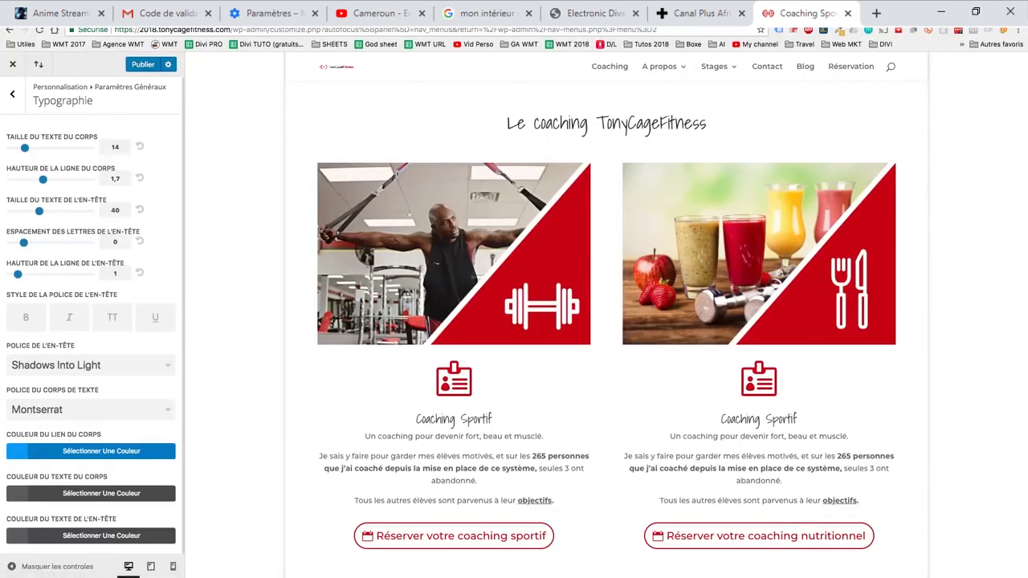
pyautogui.moveTo(487, 419); pyautogui.dragTo(440, 419)
pyautogui.moveTo(434, 456); pyautogui.dragTo(460, 469)
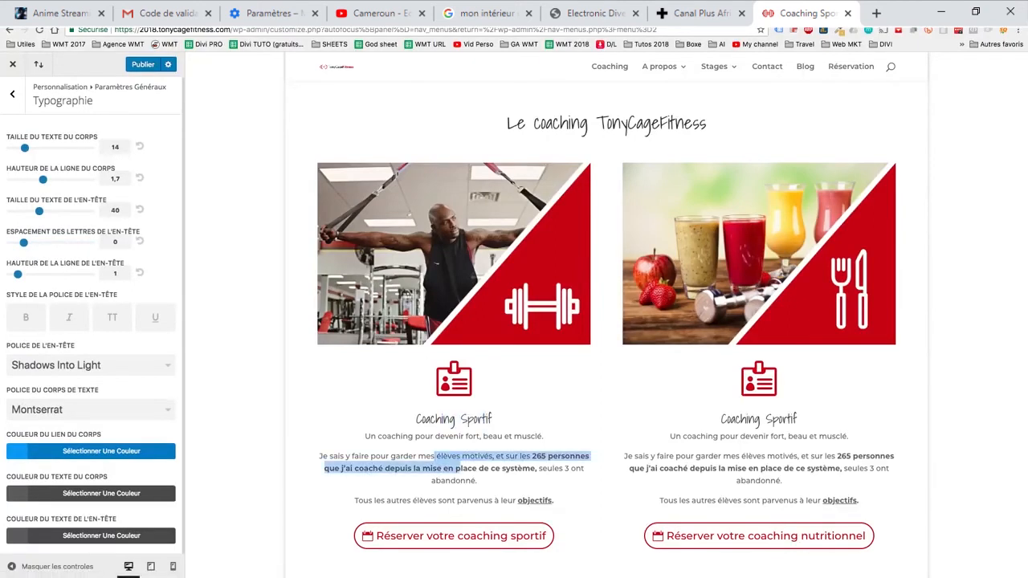
# - Set the site's background colour to #cc000e in the general background settings
pyautogui.click(12, 93)
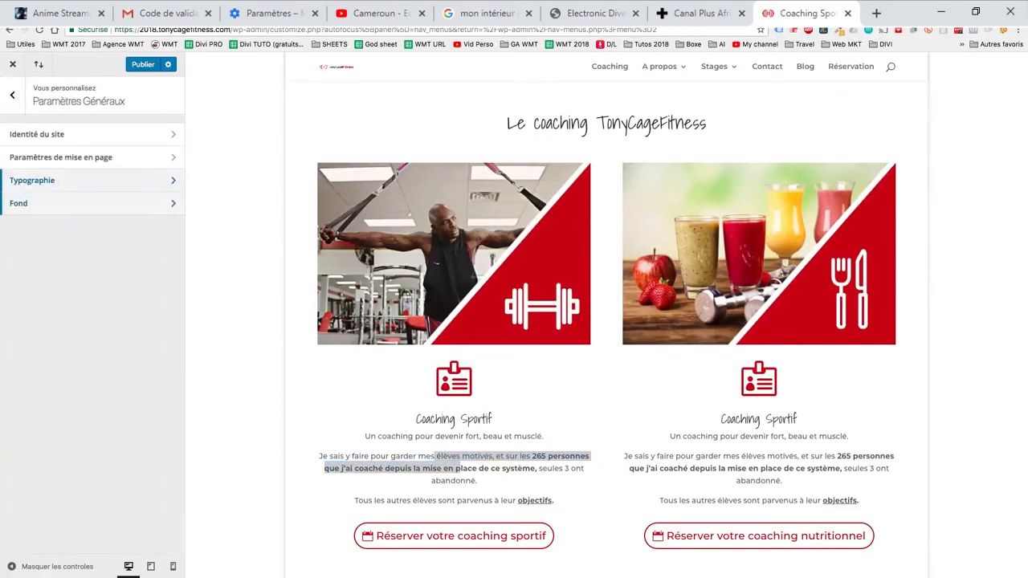
pyautogui.click(48, 203)
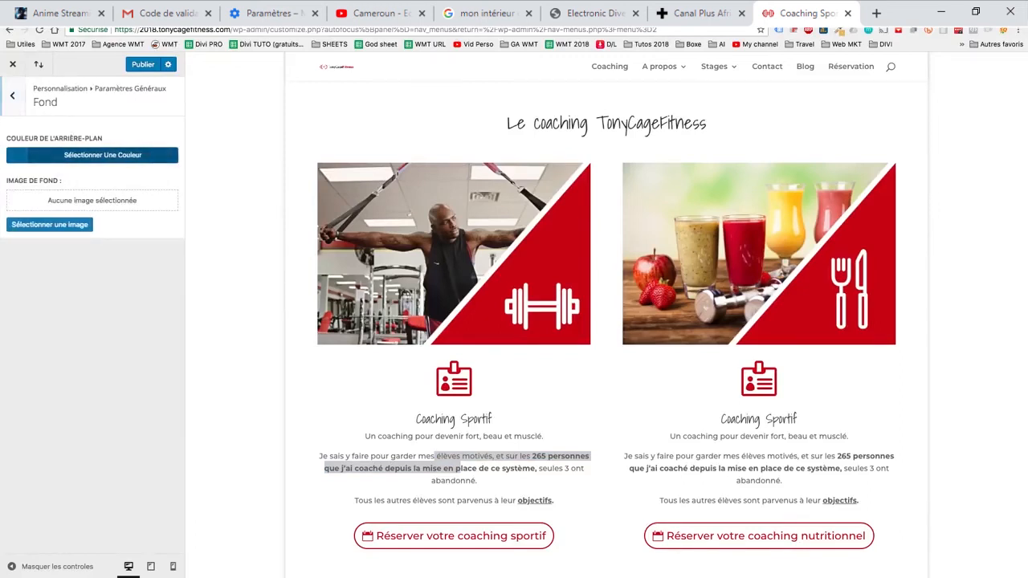
pyautogui.click(92, 155)
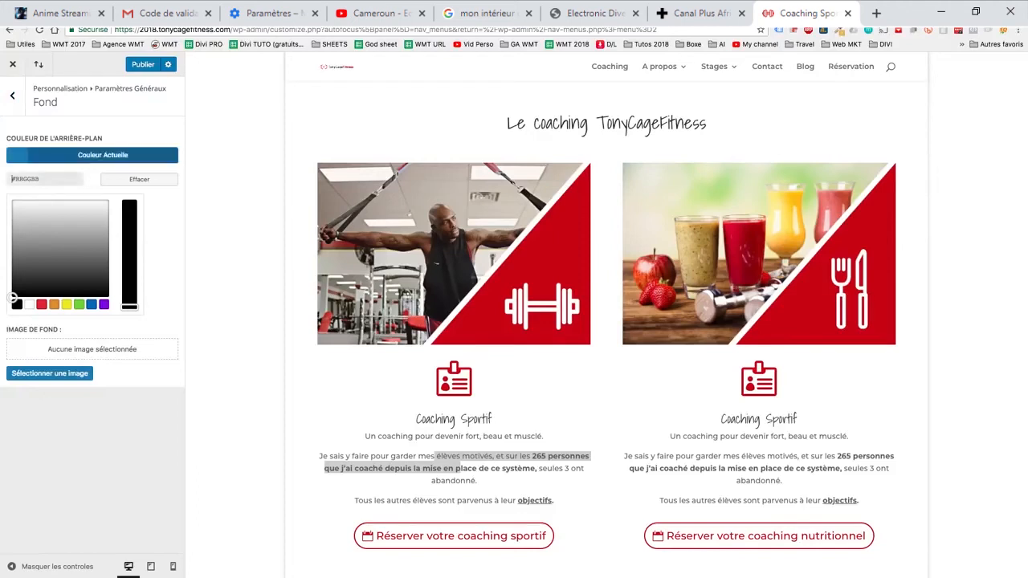
pyautogui.write('cc000e')
pyautogui.press('Return')
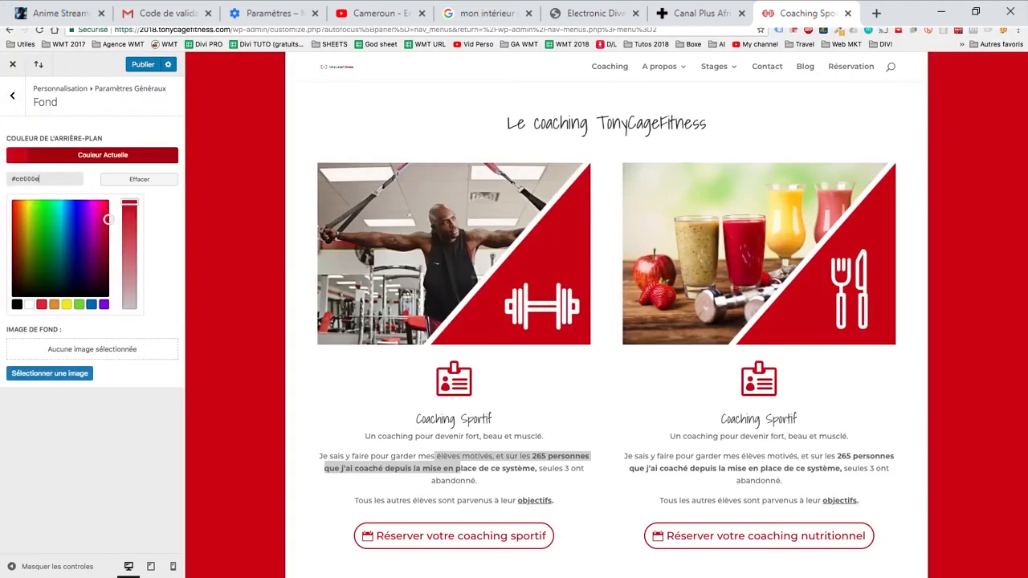
# - Disable the boxed layout in the general layout settings and check the home page at full width
pyautogui.click(12, 95)
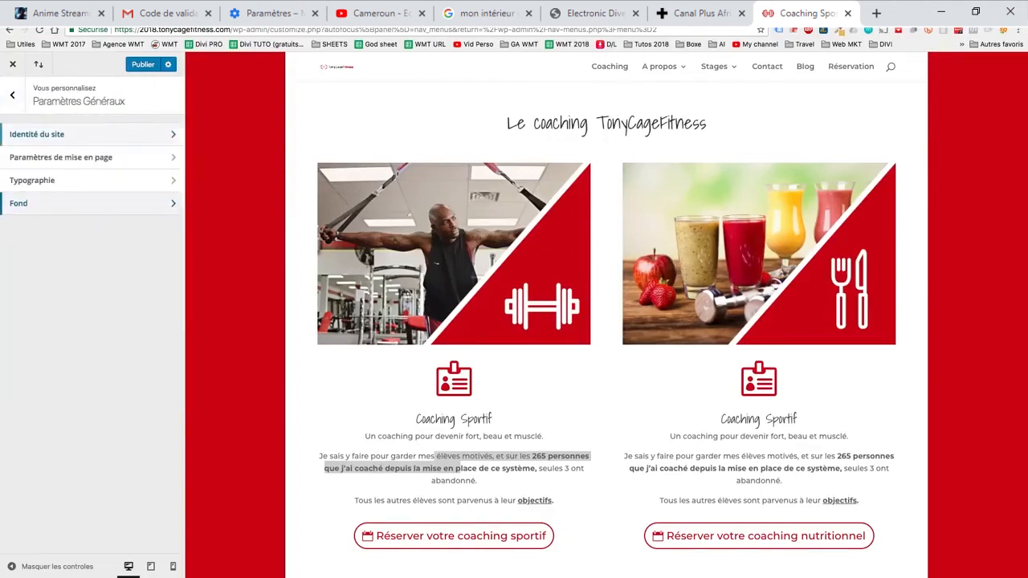
pyautogui.click(80, 157)
pyautogui.click(18, 145)
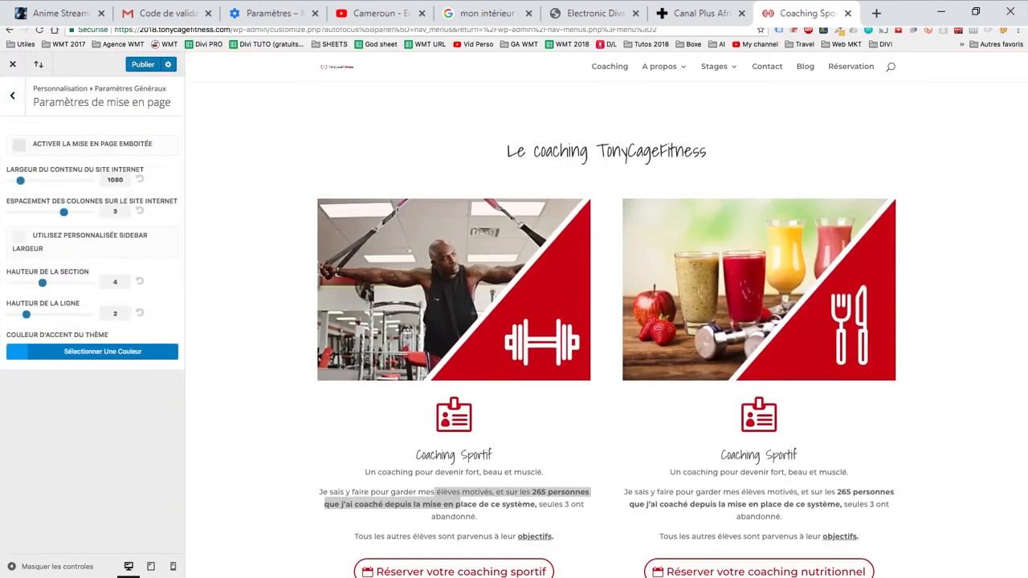
pyautogui.scroll(-2, 606, 321)
pyautogui.scroll(5, 606, 322)
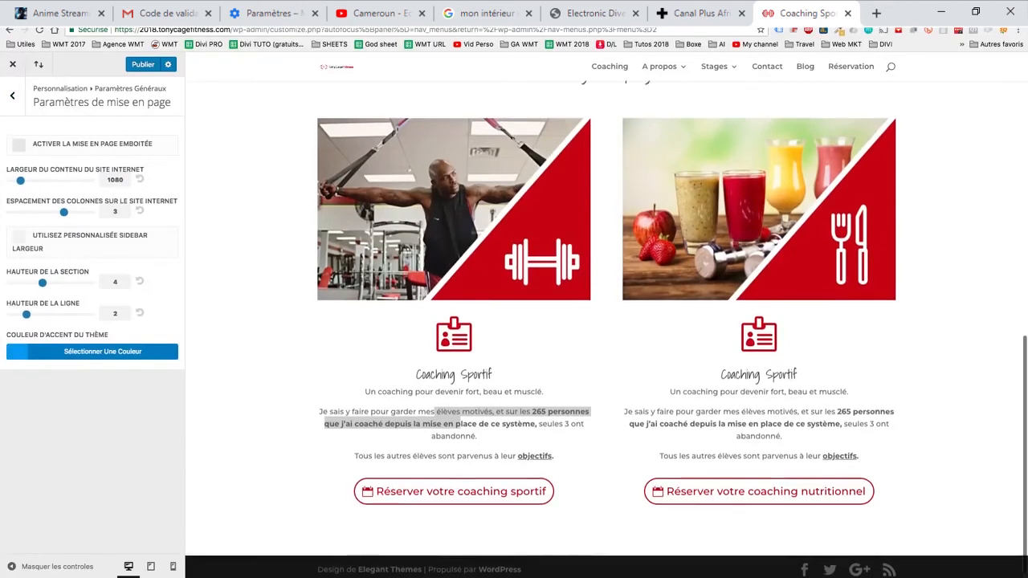
pyautogui.scroll(3, 606, 321)
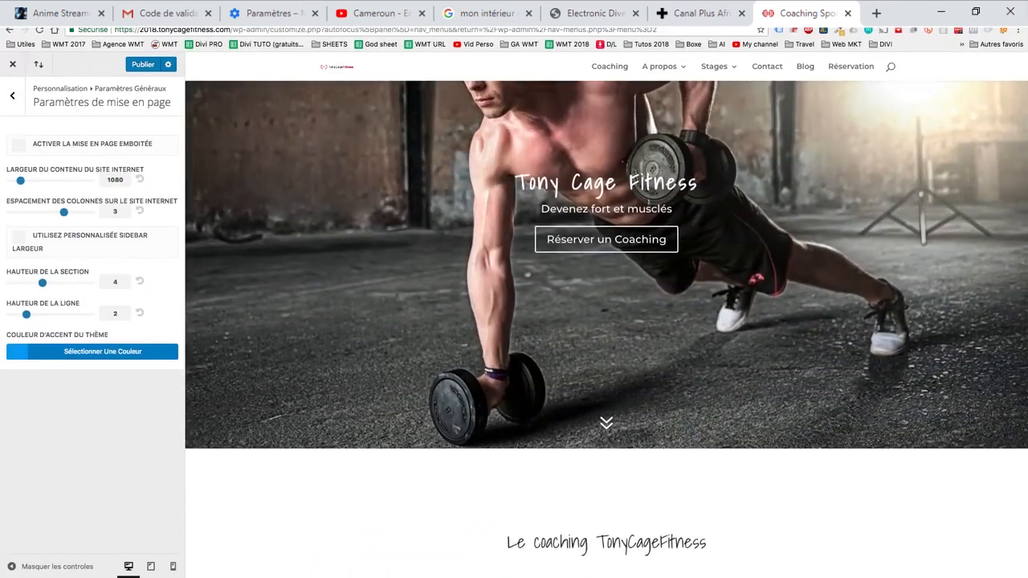
# - Set the theme accent colour to #cc000e in the layout settings
pyautogui.click(103, 351)
pyautogui.tripleClick(40, 376)
pyautogui.write('cc000e')
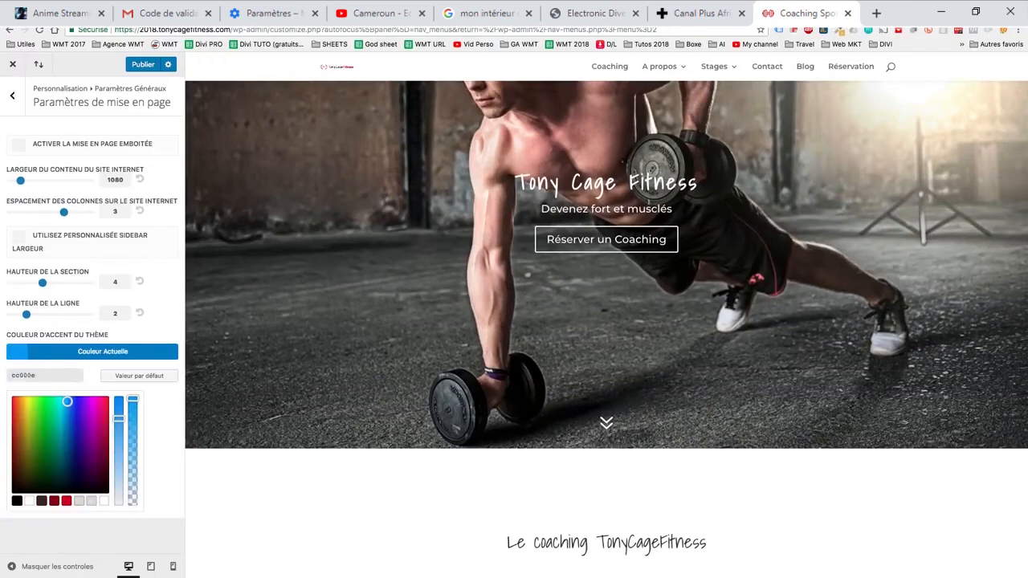
pyautogui.click(67, 501)
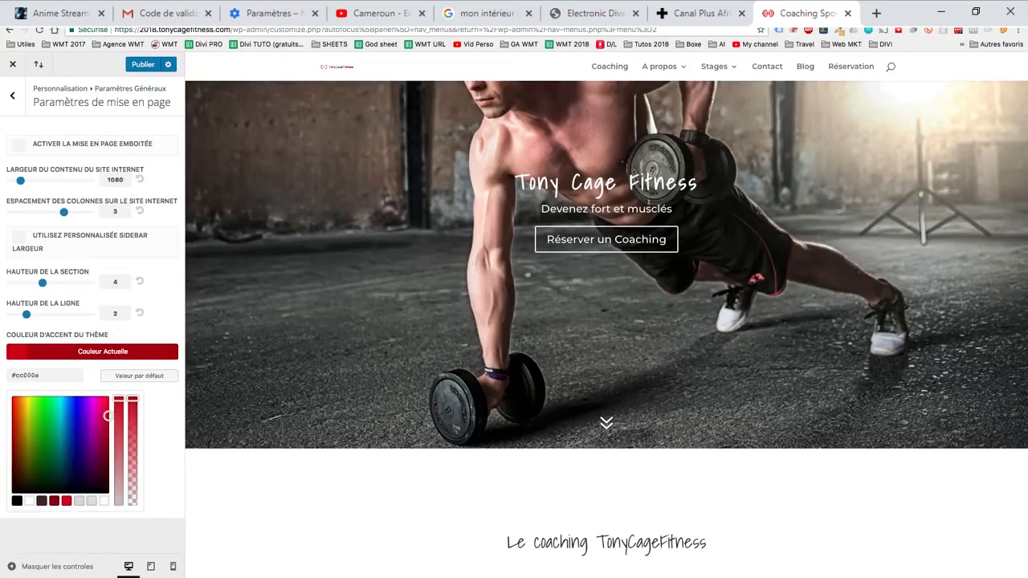
pyautogui.click(12, 95)
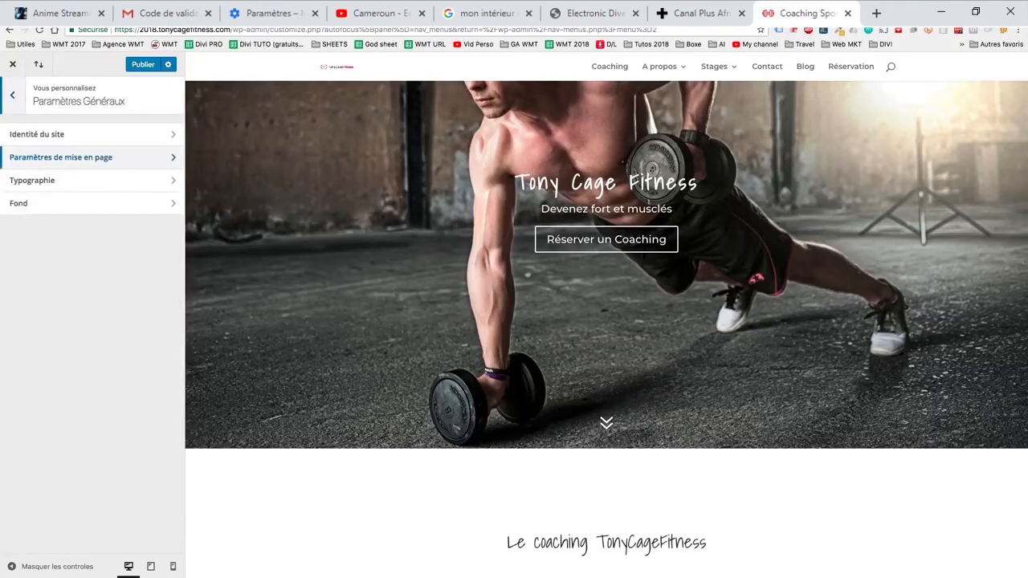
# - View the header format options in the header and navigation settings
pyautogui.click(12, 95)
pyautogui.click(48, 203)
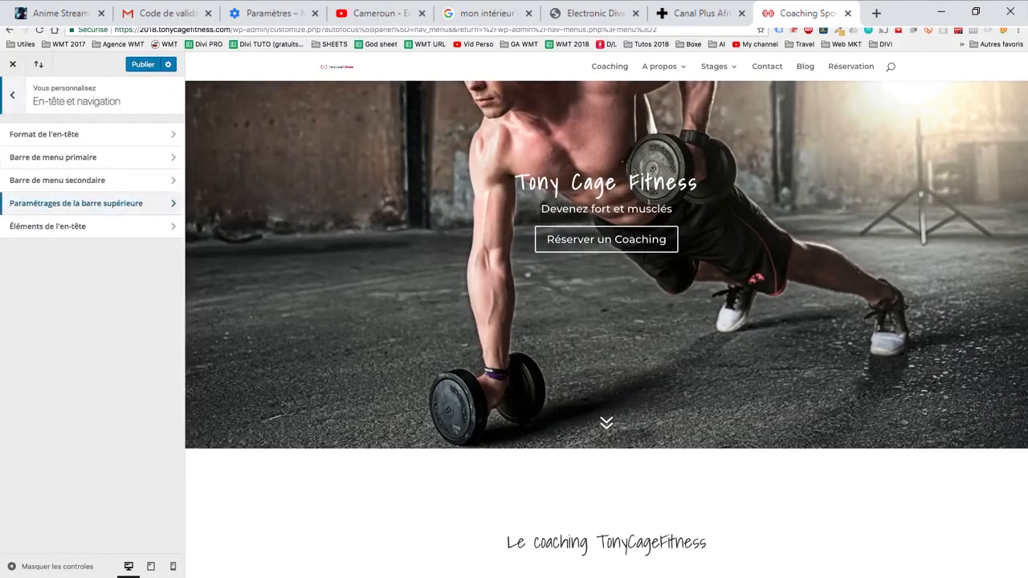
pyautogui.click(44, 134)
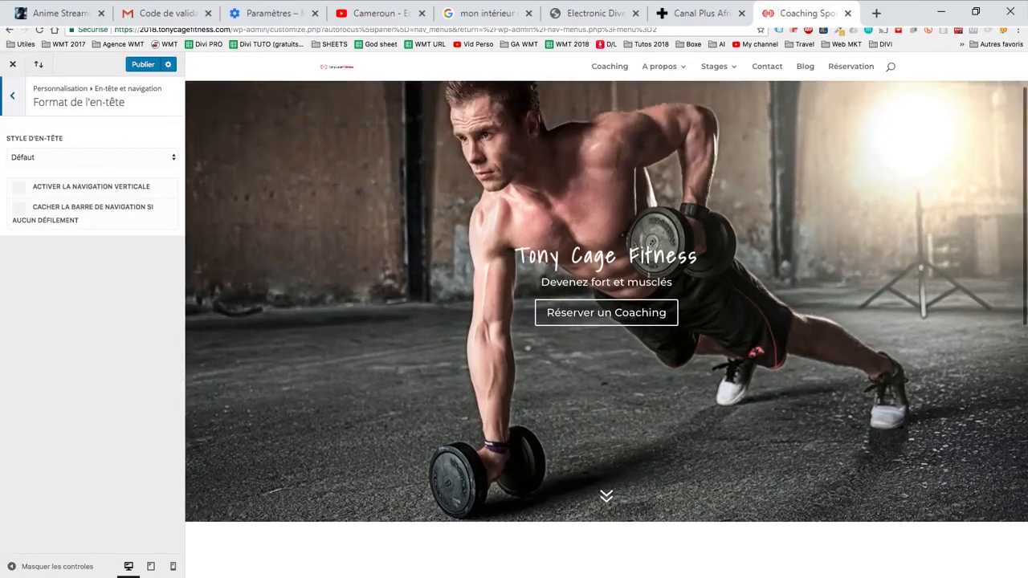
pyautogui.click(12, 95)
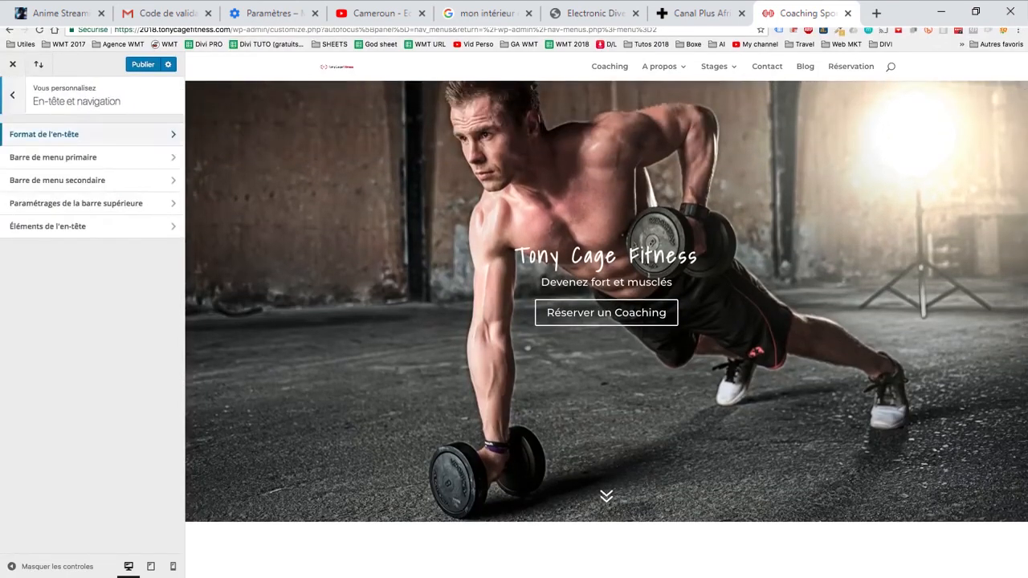
# - Set the logo's maximum height to 100 in the primary menu bar settings and check the header while scrolling
pyautogui.click(44, 154)
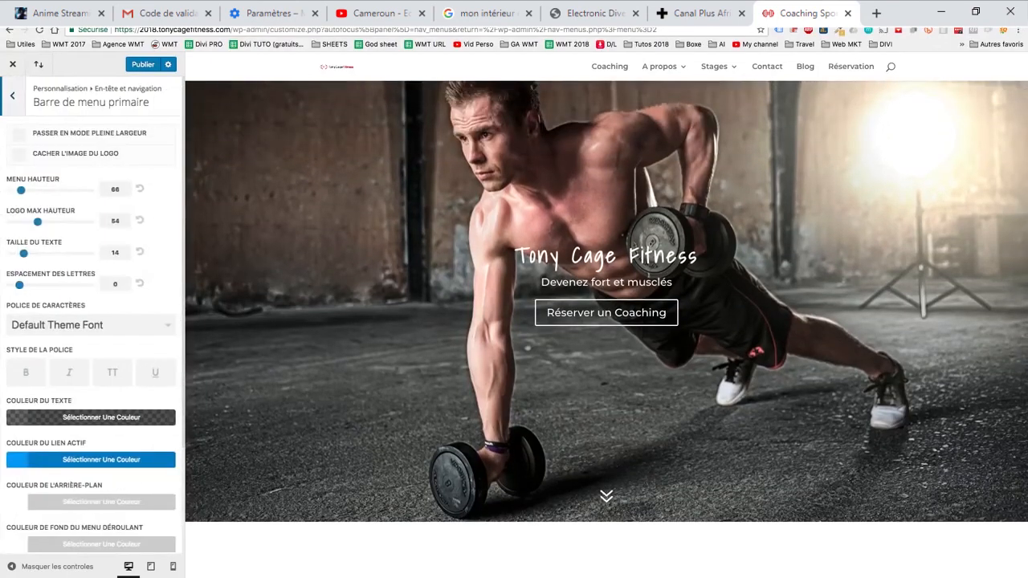
pyautogui.moveTo(37, 220); pyautogui.dragTo(90, 220)
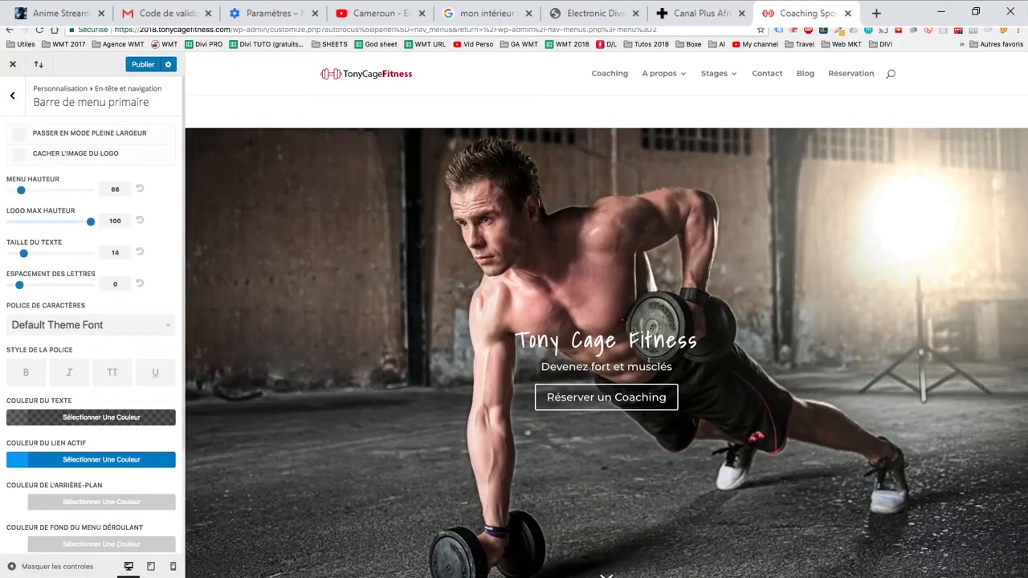
pyautogui.moveTo(90, 222)
pyautogui.mouseDown()
pyautogui.moveTo(66, 221)
pyautogui.moveTo(90, 221)
pyautogui.mouseUp()
pyautogui.scroll(-10, 606, 329)
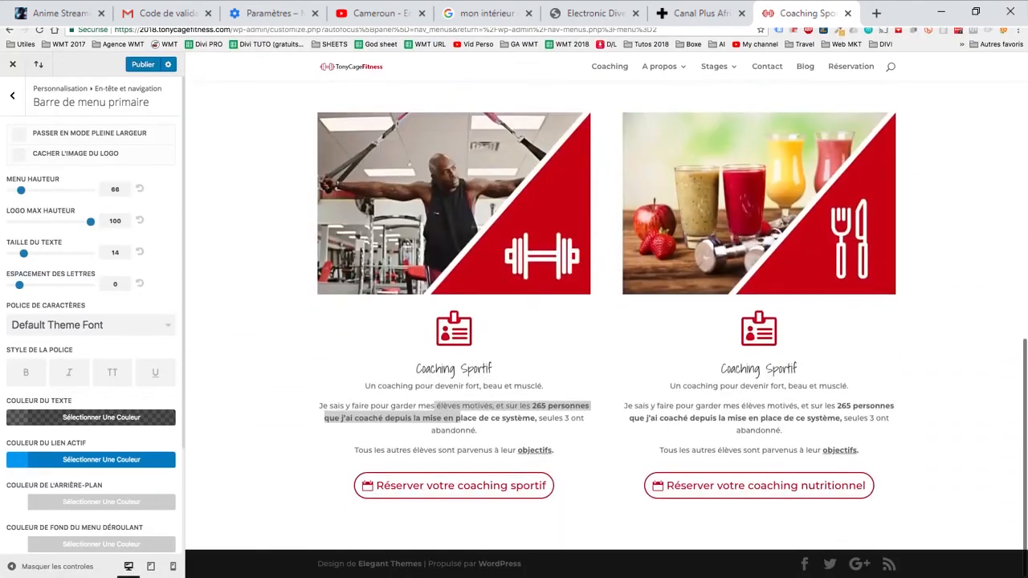
pyautogui.scroll(1, 606, 330)
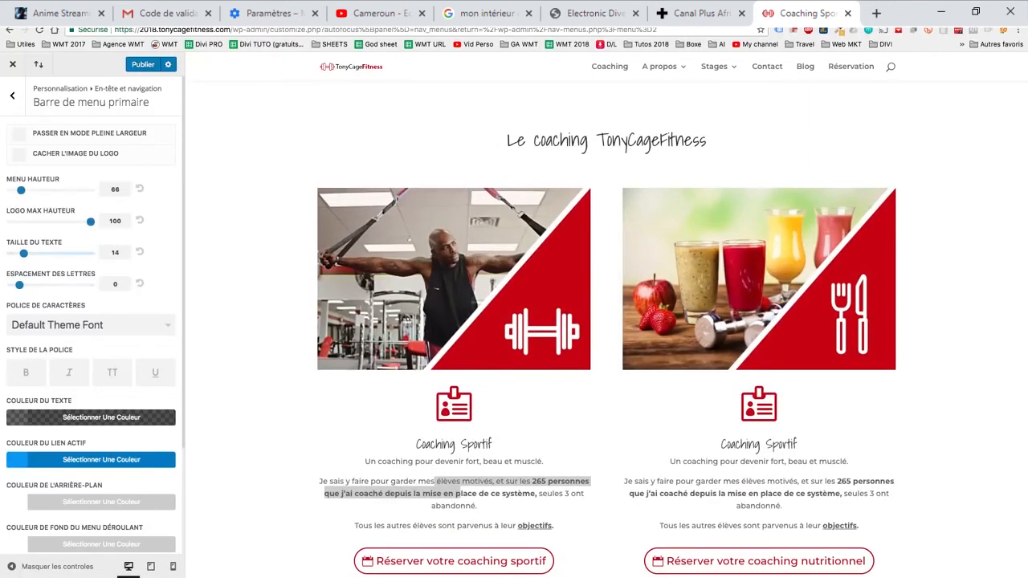
# - Try a menu text size of 18 and a larger menu height in the primary menu bar, resetting each to its default
pyautogui.moveTo(24, 254); pyautogui.dragTo(51, 254)
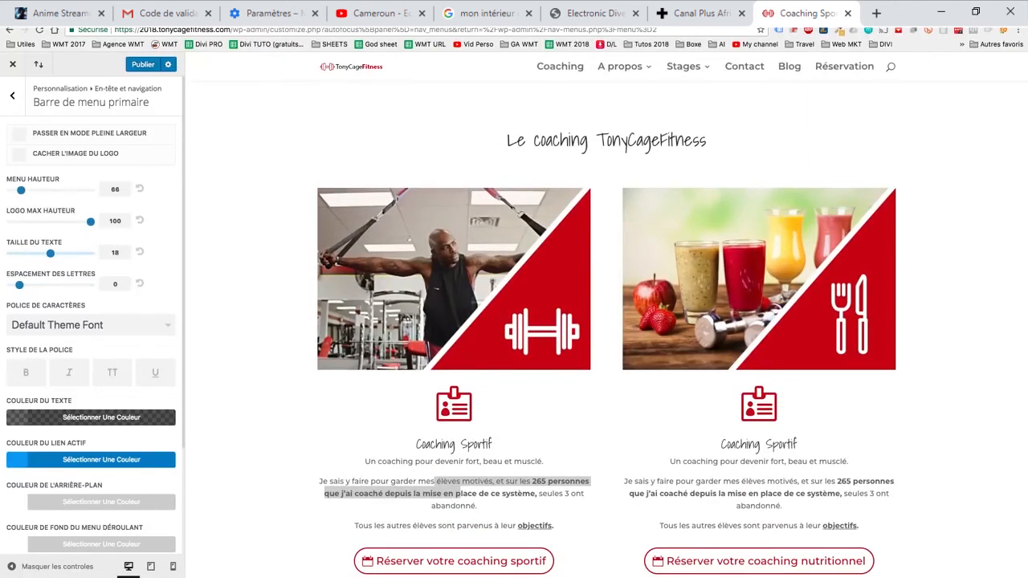
pyautogui.click(140, 252)
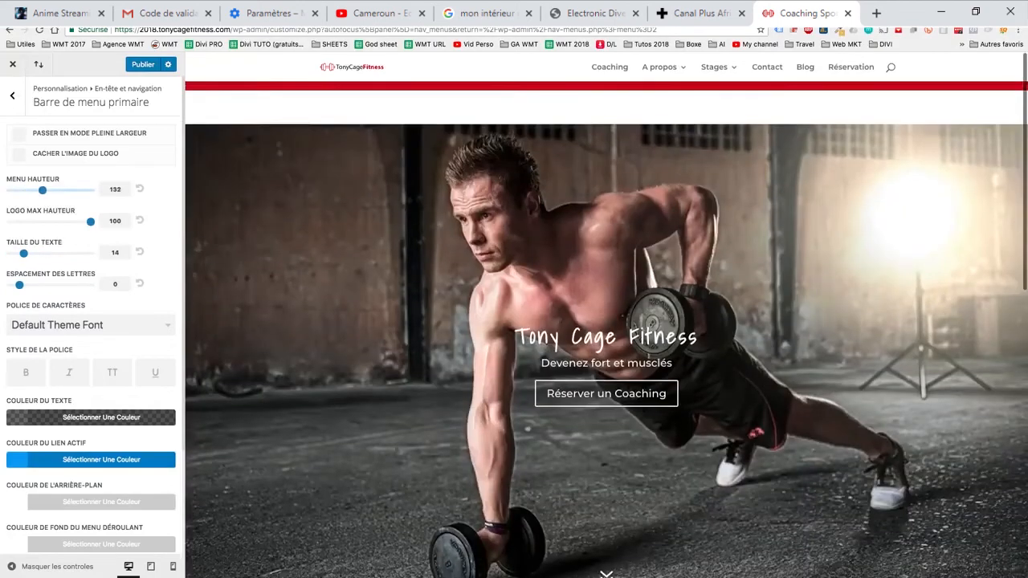
pyautogui.moveTo(21, 189); pyautogui.dragTo(46, 189)
pyautogui.click(140, 189)
# - Set the primary menu bar's active link colour to the red #cc000e
pyautogui.scroll(-1, 96, 322)
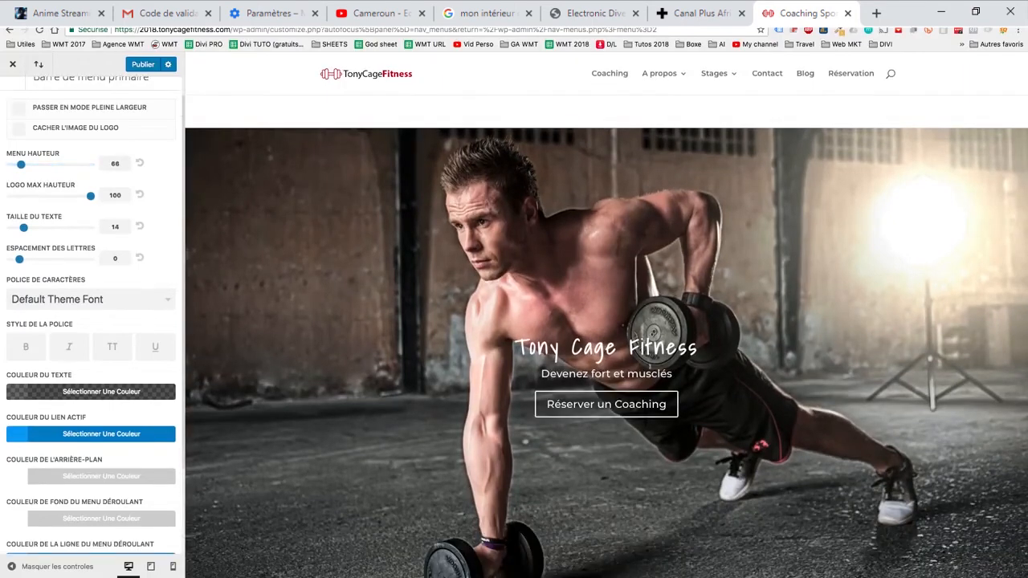
pyautogui.scroll(-3, 92, 321)
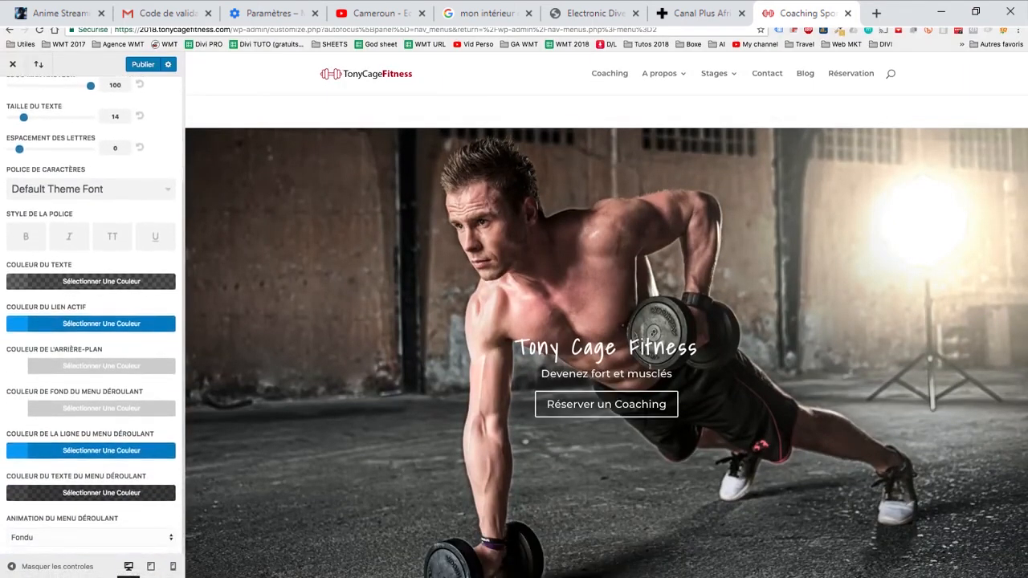
pyautogui.scroll(-1, 606, 321)
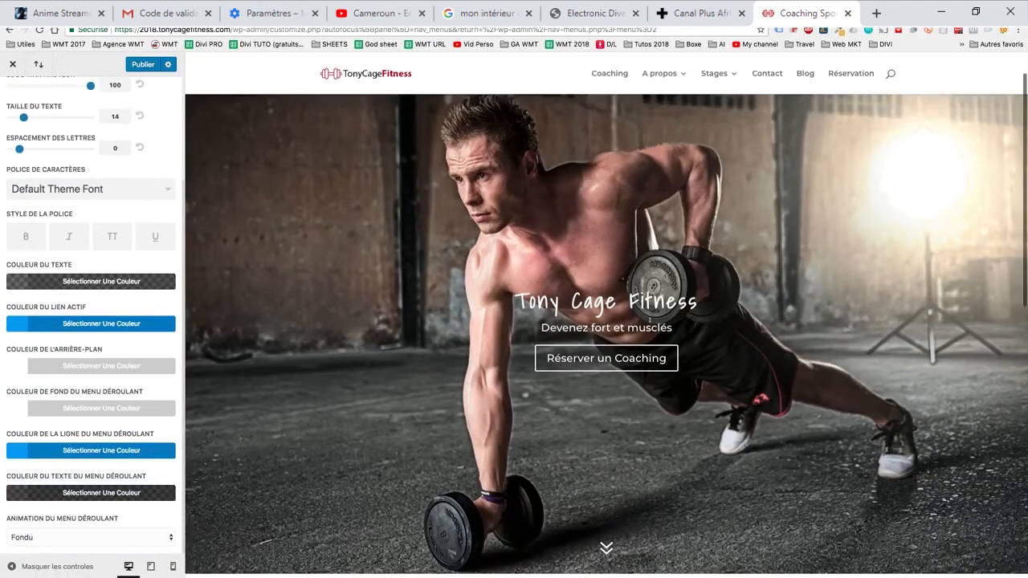
pyautogui.scroll(-3, 606, 321)
pyautogui.scroll(-3, 606, 321)
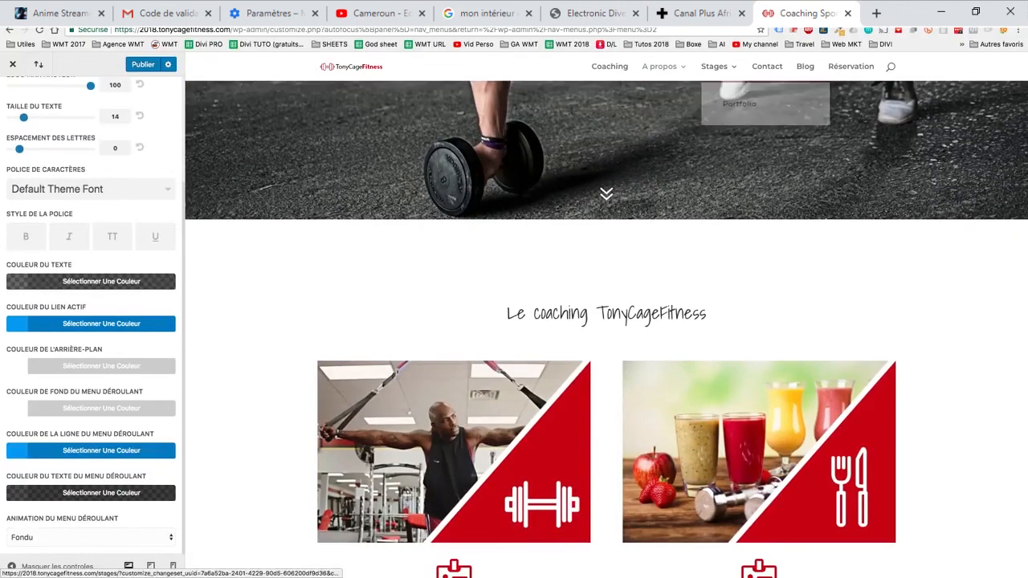
pyautogui.click(96, 323)
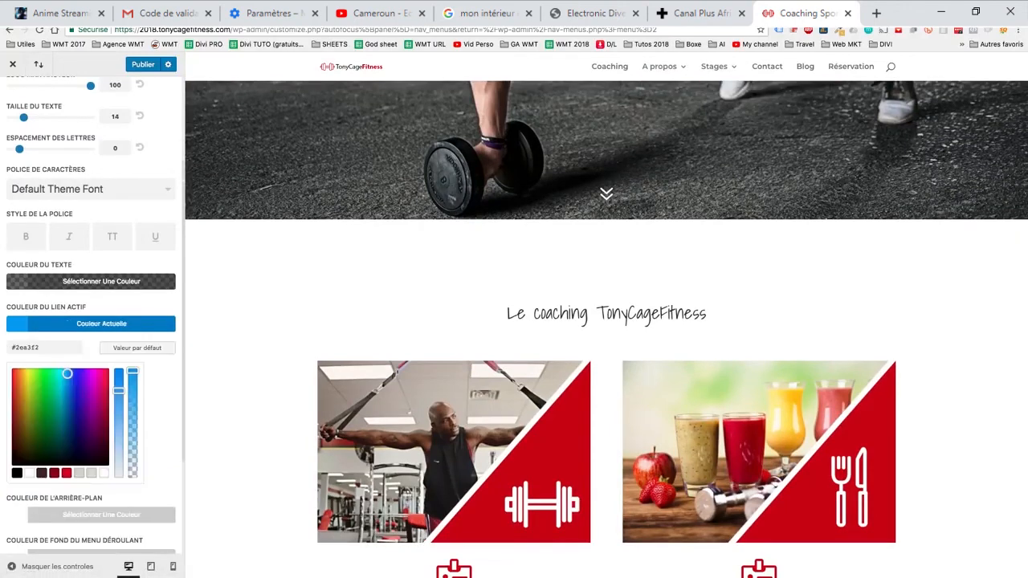
pyautogui.click(67, 473)
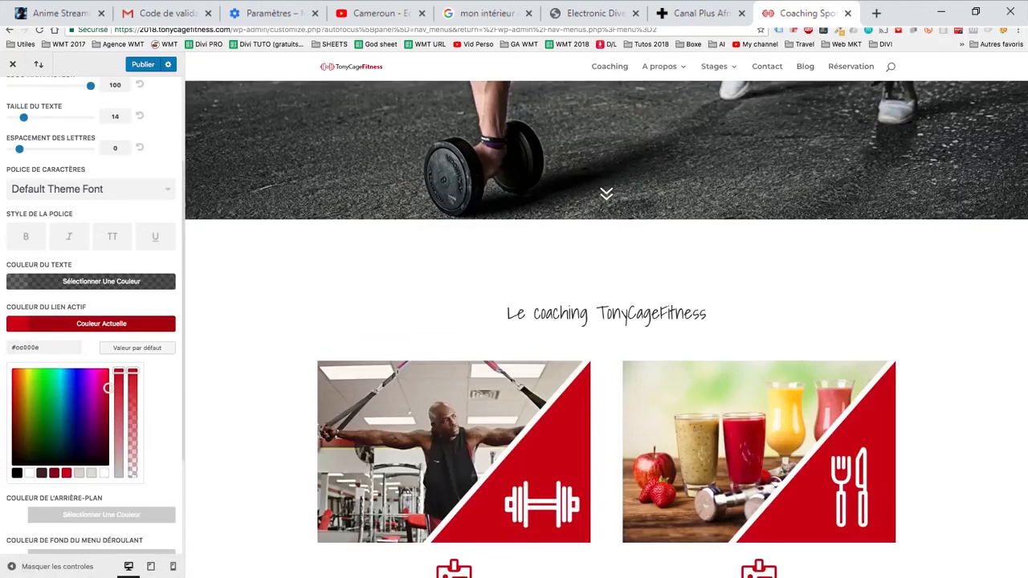
pyautogui.click(96, 323)
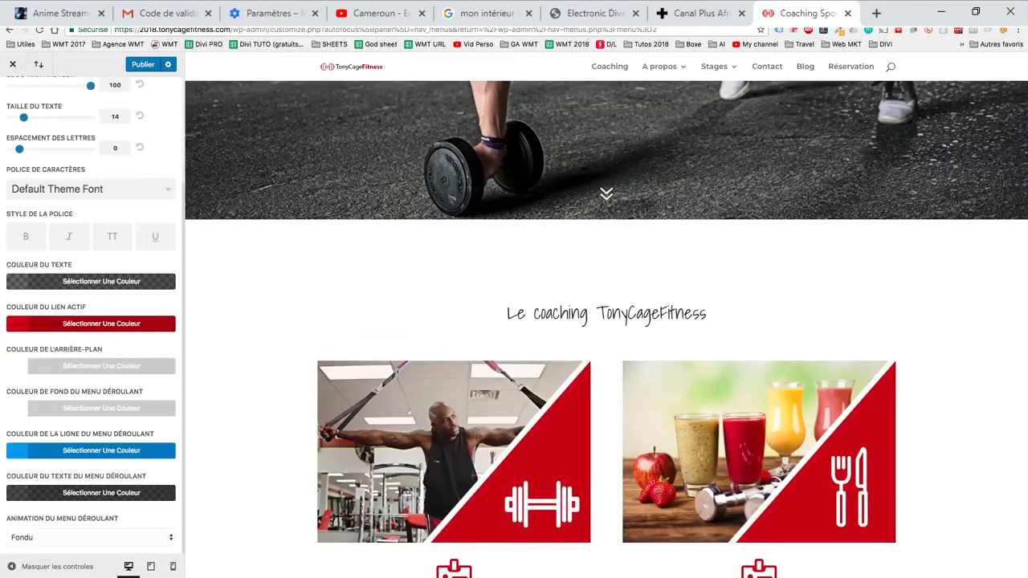
# - Set the primary menu's drop-down line colour to the red #cc000e
pyautogui.click(96, 451)
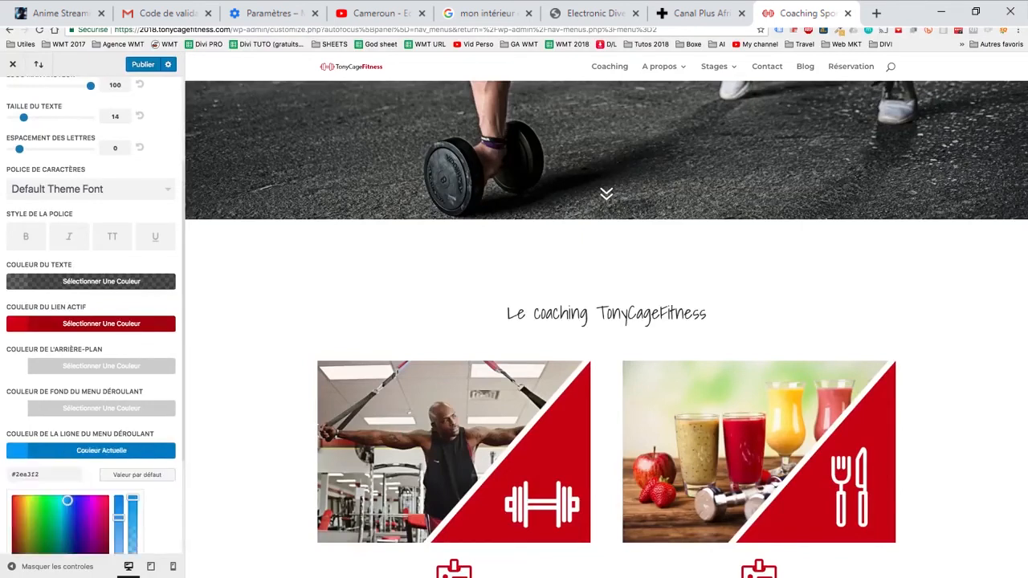
pyautogui.scroll(-2, 96, 451)
pyautogui.click(66, 475)
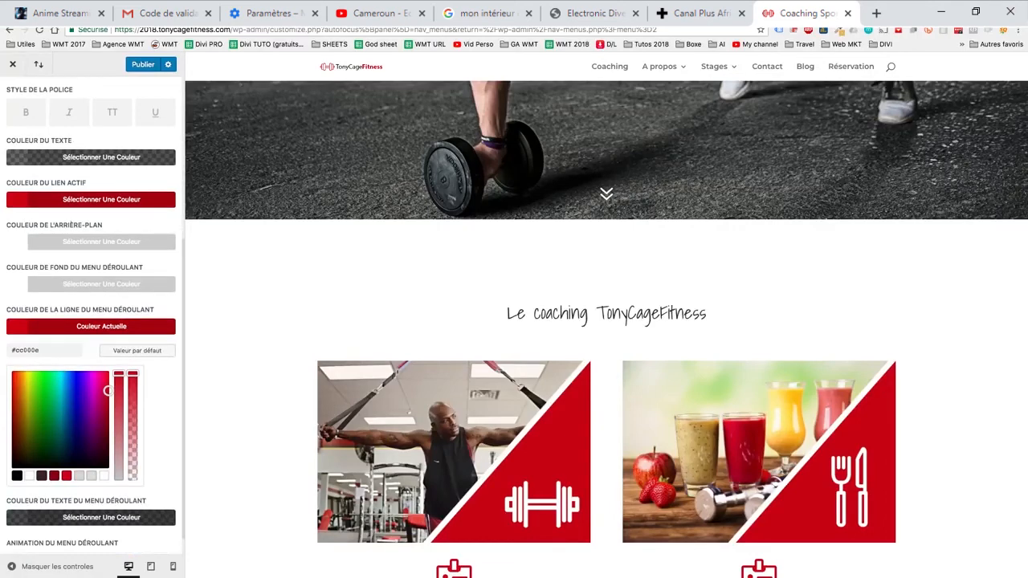
pyautogui.scroll(-1, 93, 402)
pyautogui.scroll(1, 93, 401)
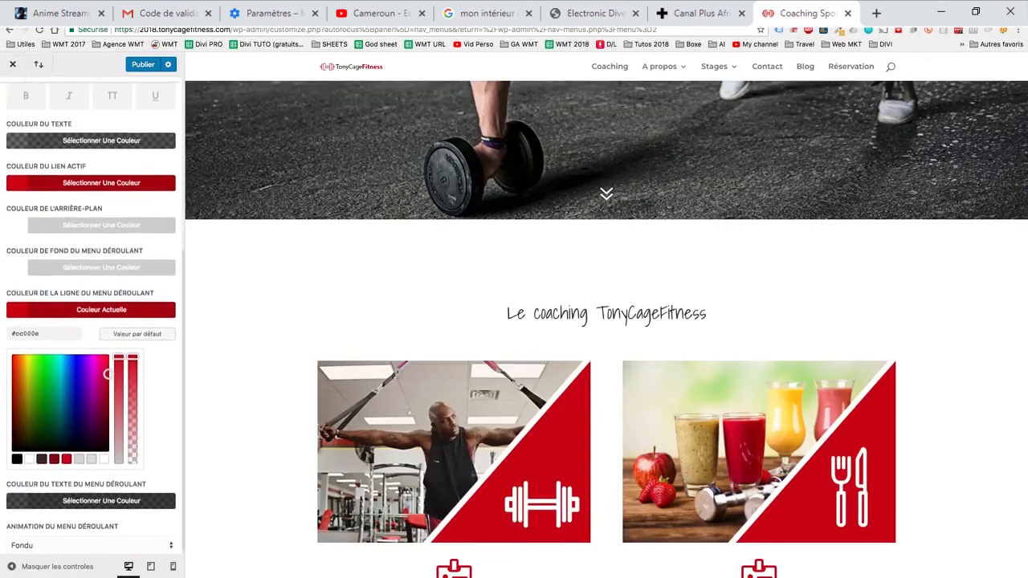
# - Preview the home page at tablet width and look through its coaching section
pyautogui.click(150, 566)
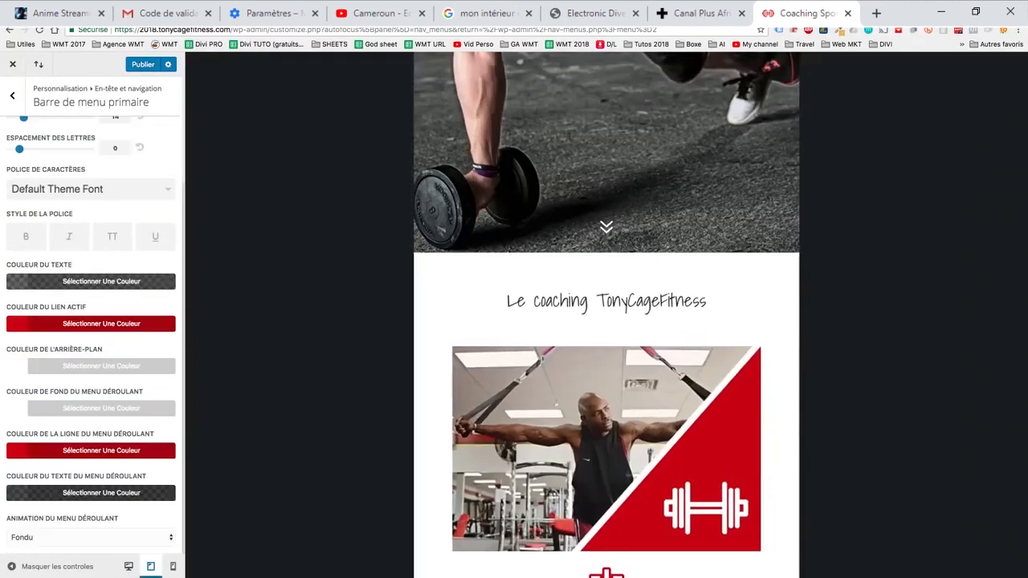
pyautogui.scroll(-6, 606, 321)
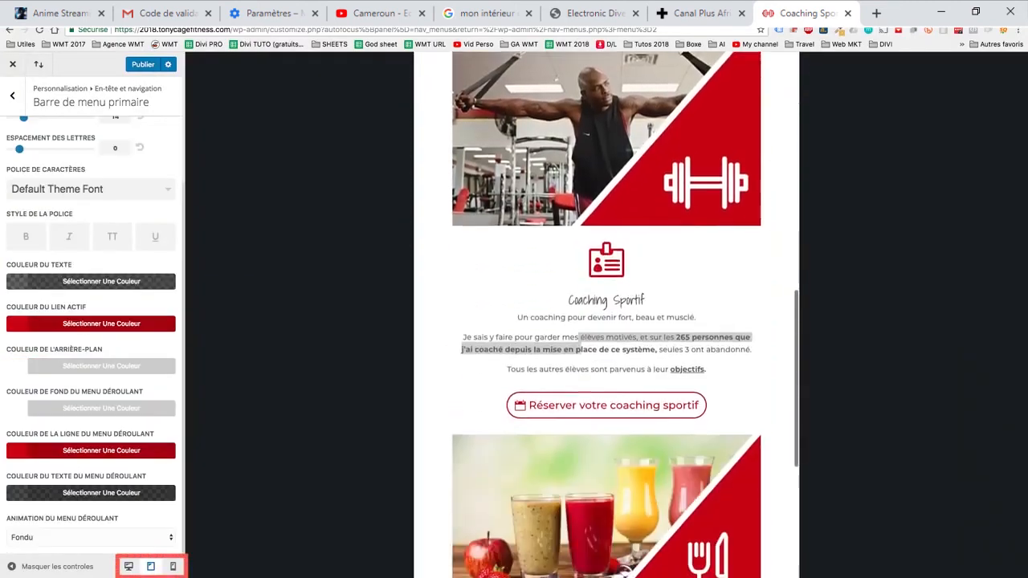
# - Examine the nutrition coaching section of the home page at tablet width
pyautogui.scroll(-2, 606, 321)
pyautogui.scroll(12, 607, 321)
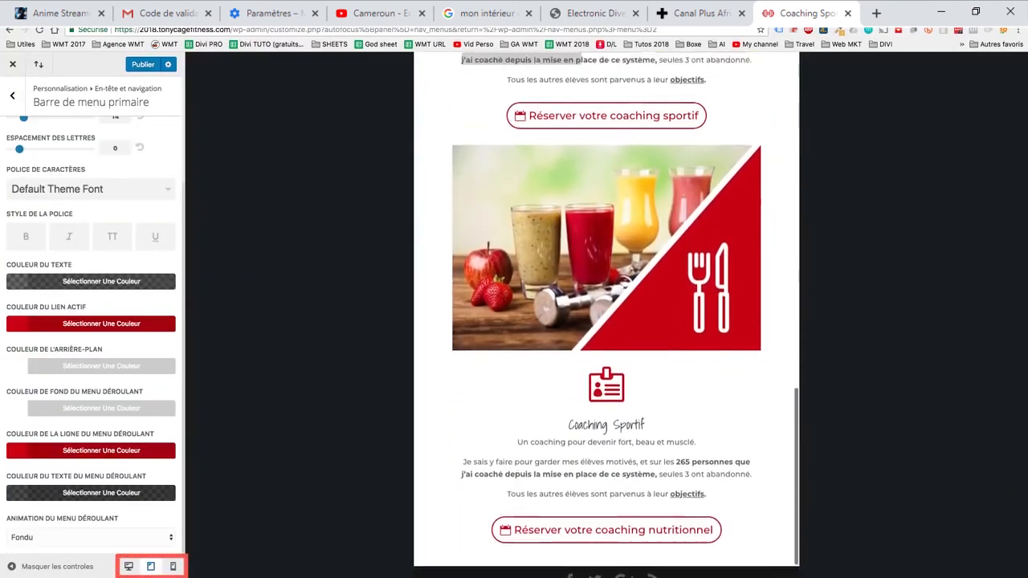
pyautogui.scroll(-8, 606, 321)
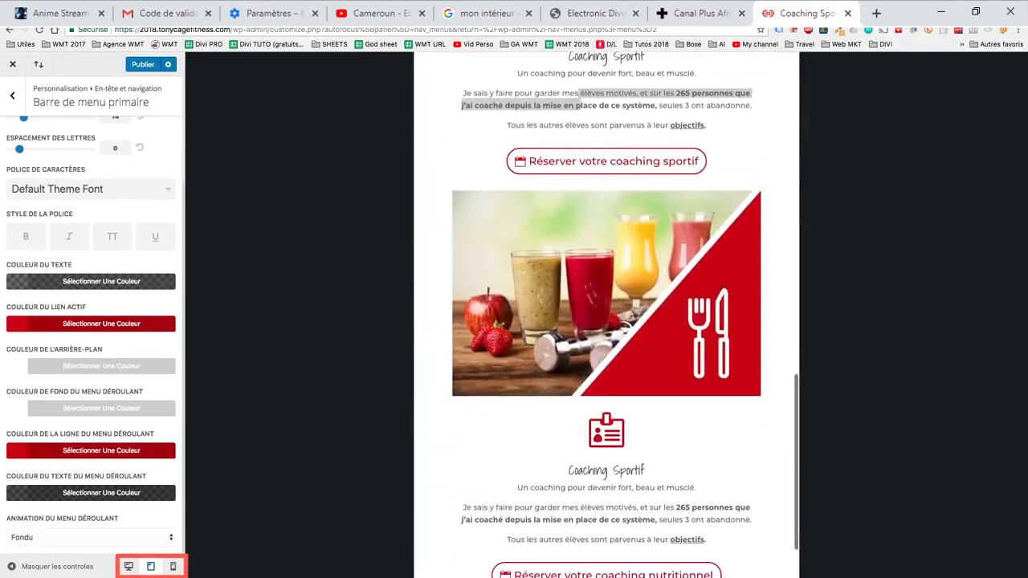
# - Preview the home page at phone width and look through its header, hero image and coaching section
pyautogui.click(172, 566)
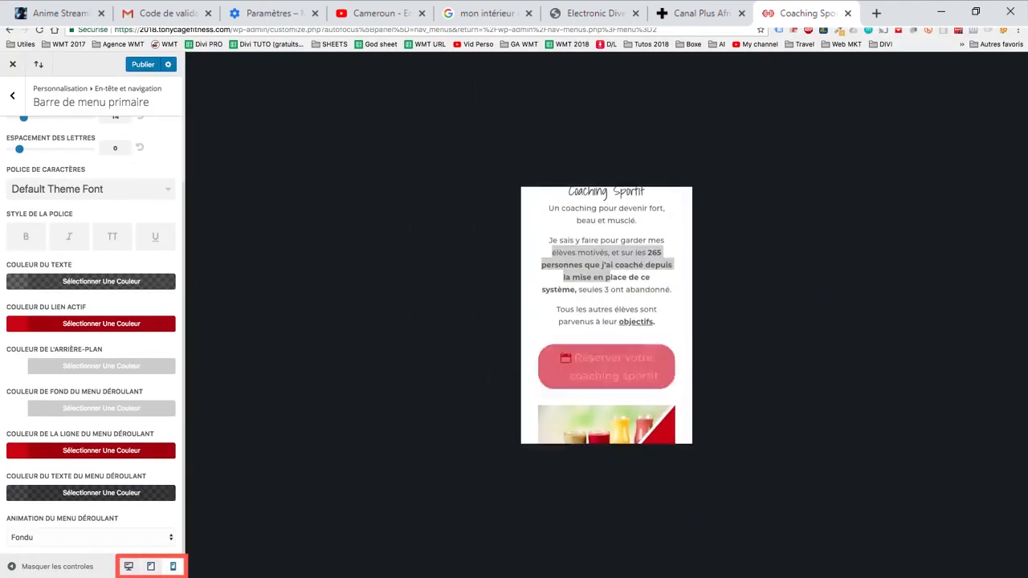
pyautogui.scroll(8, 606, 321)
pyautogui.scroll(-6, 606, 321)
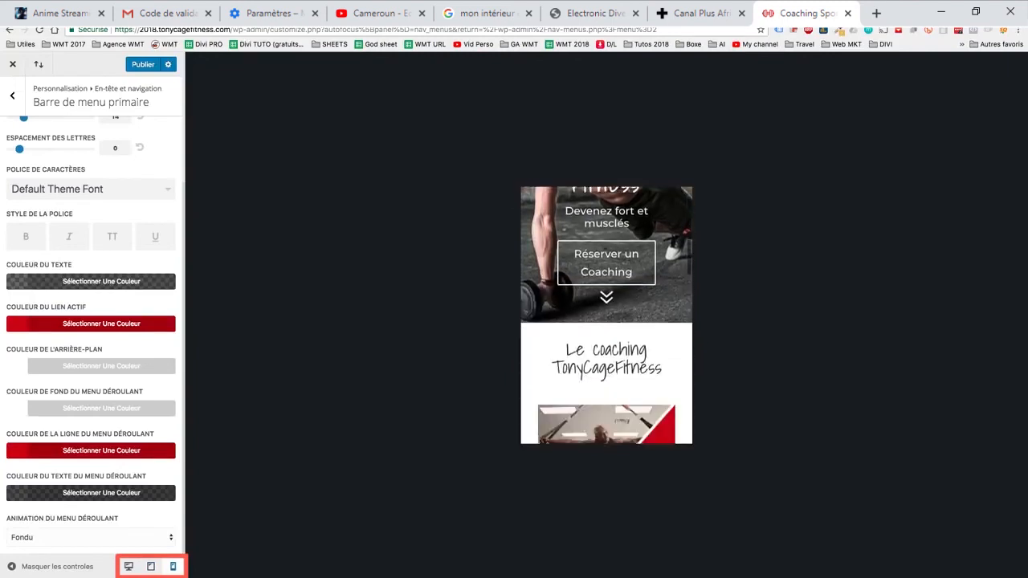
pyautogui.scroll(3, 606, 321)
pyautogui.scroll(3, 606, 322)
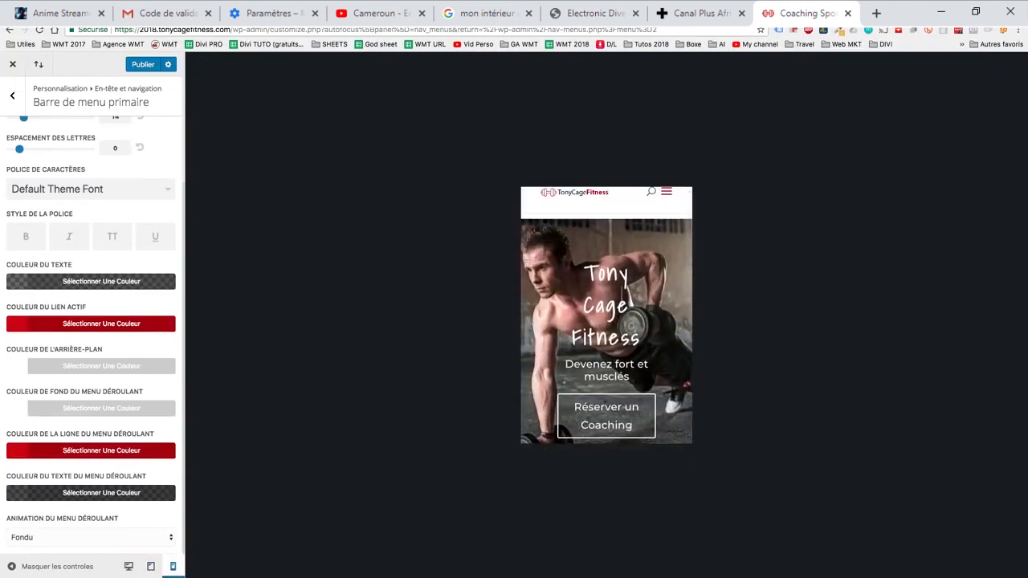
pyautogui.scroll(-1, 606, 321)
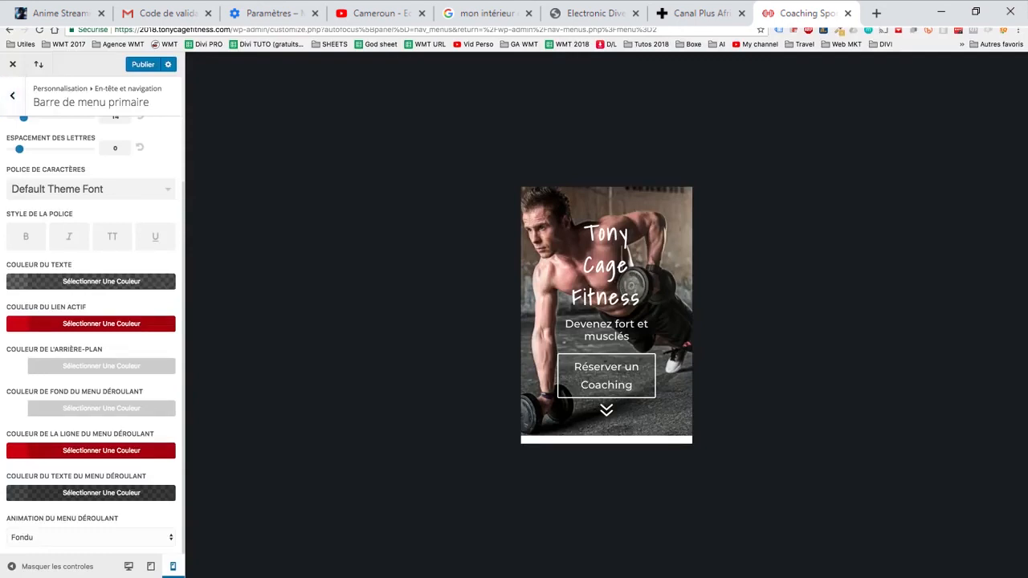
# - Review the secondary menu bar's text, colour and drop-down settings without changing them
pyautogui.click(12, 95)
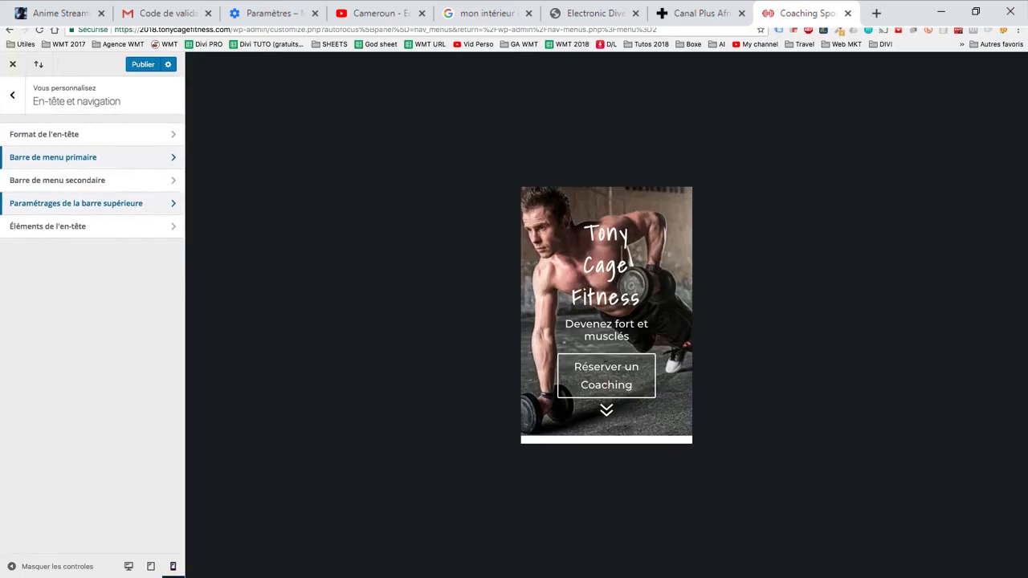
pyautogui.click(57, 180)
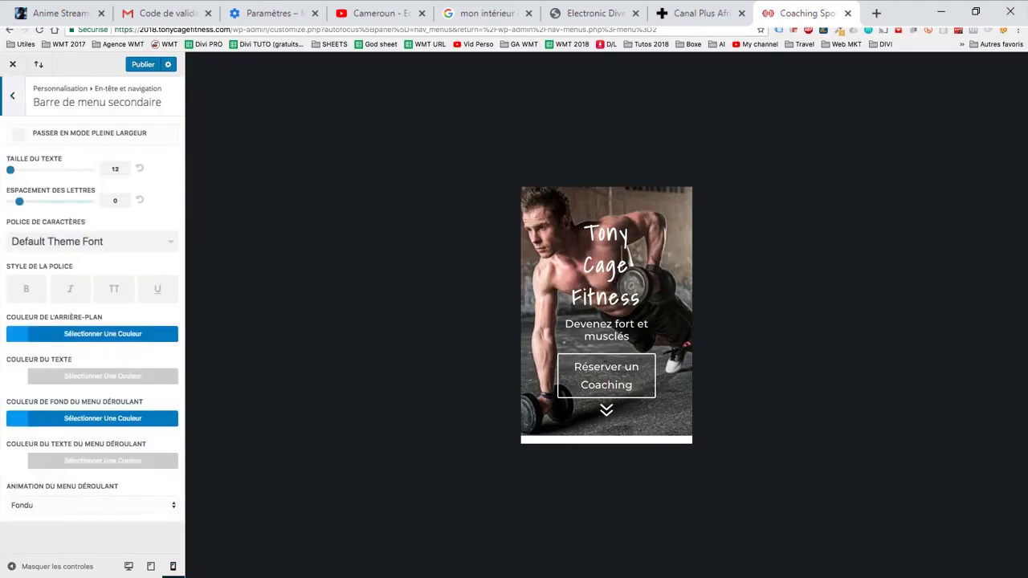
pyautogui.click(12, 96)
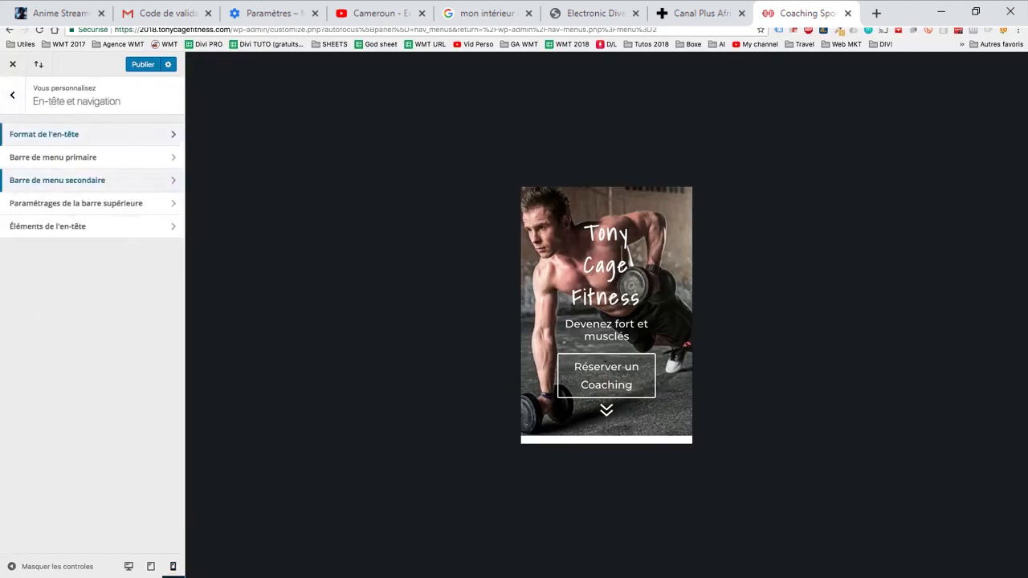
# - Return the preview to desktop width and try the Centré and Logo inline centré styles in the header format settings
pyautogui.click(44, 135)
pyautogui.click(128, 566)
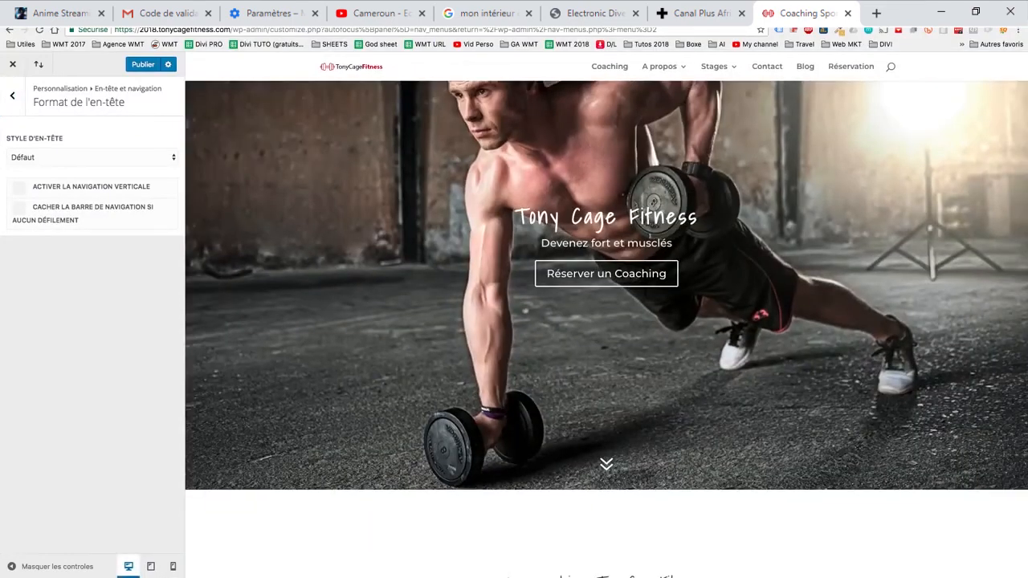
pyautogui.click(93, 158)
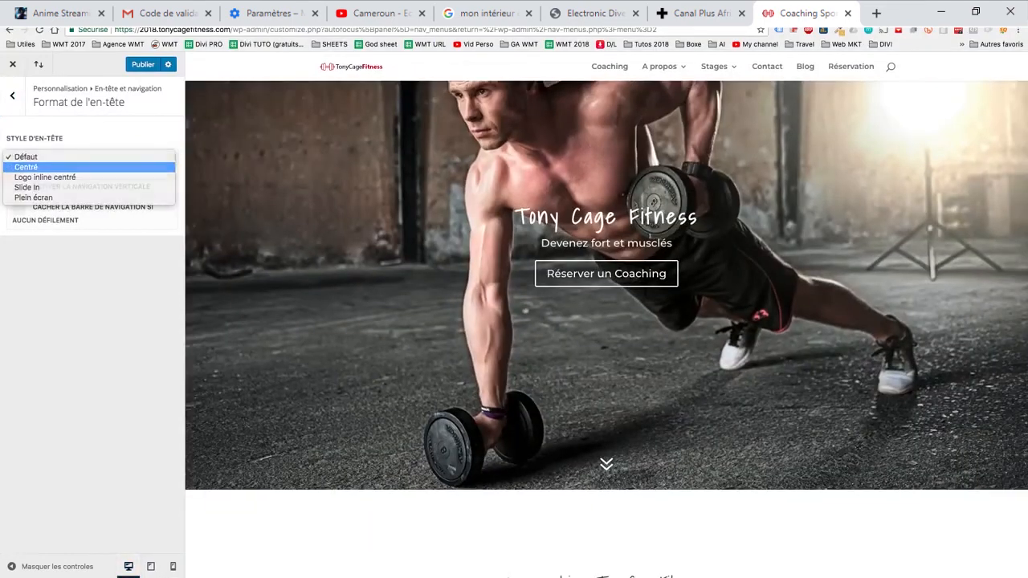
pyautogui.press('Return')
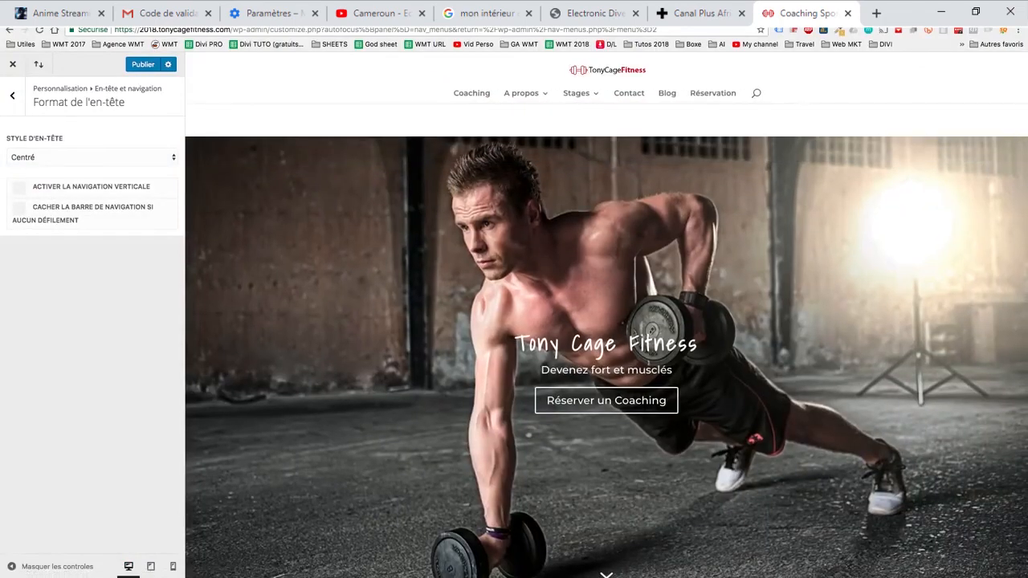
pyautogui.click(92, 158)
pyautogui.click(36, 167)
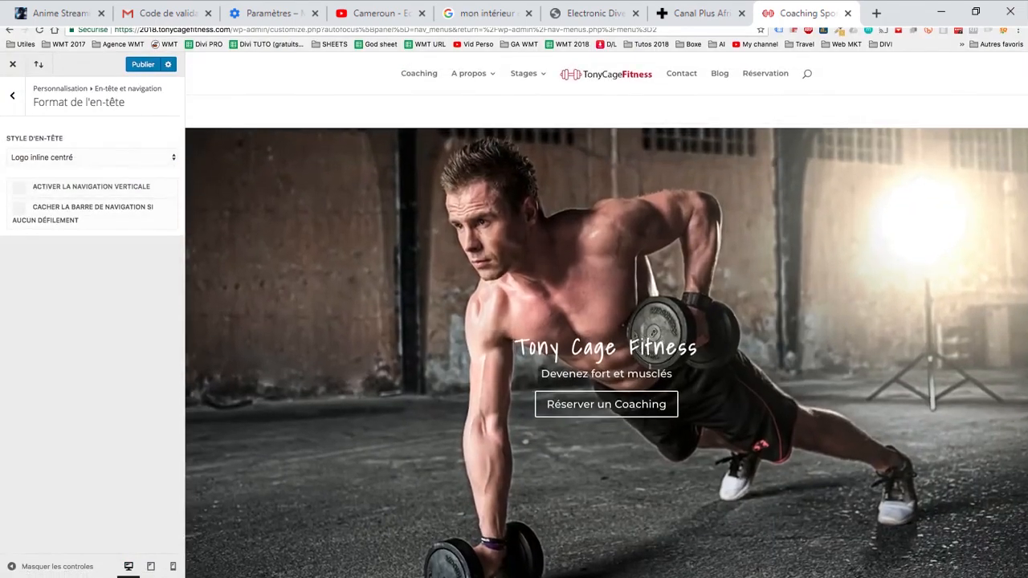
# - Try the Slide In header style, opening and closing its side menu and looking through the home page with it
pyautogui.click(48, 157)
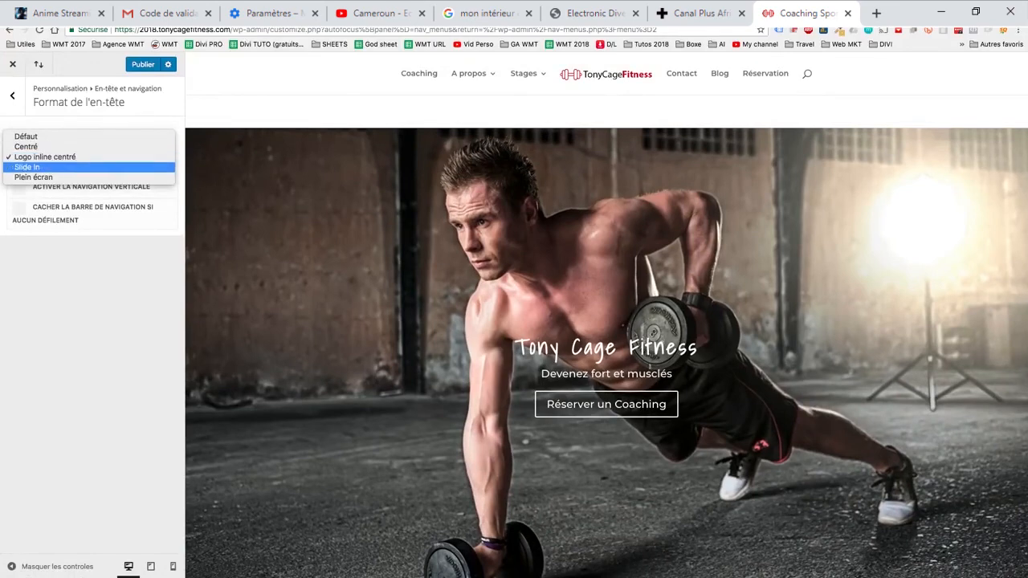
pyautogui.click(32, 167)
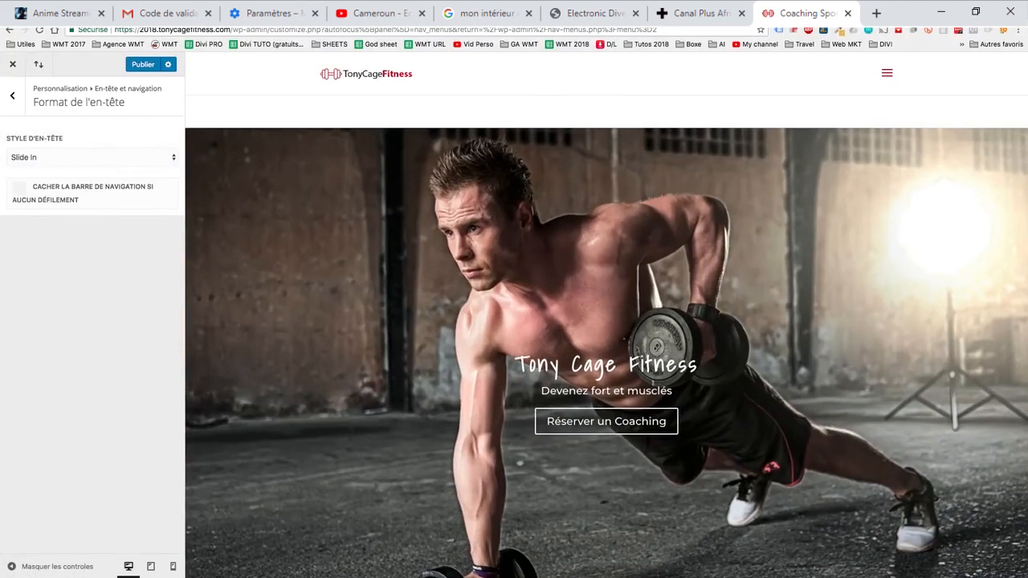
pyautogui.click(887, 73)
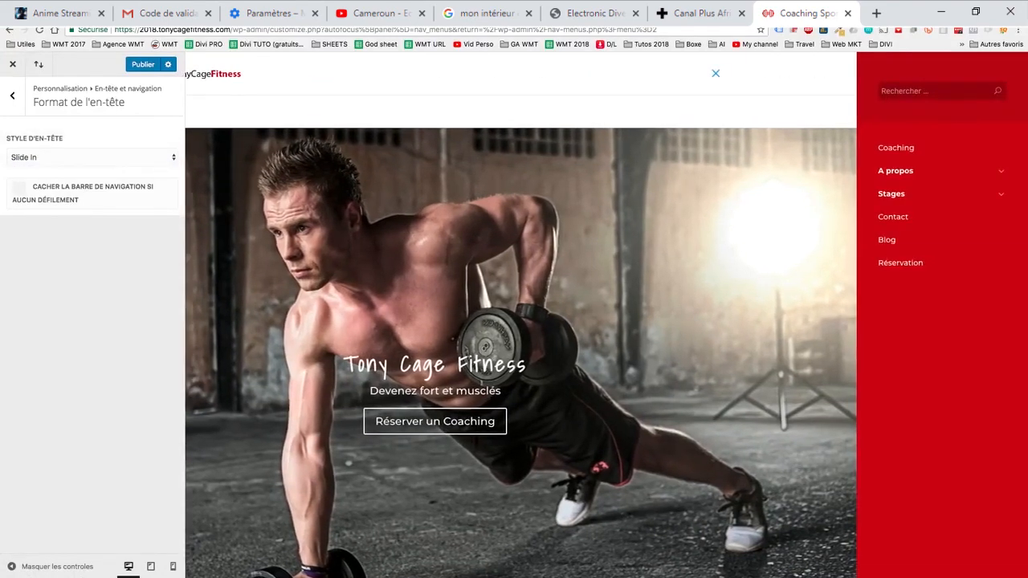
pyautogui.click(715, 73)
pyautogui.click(887, 73)
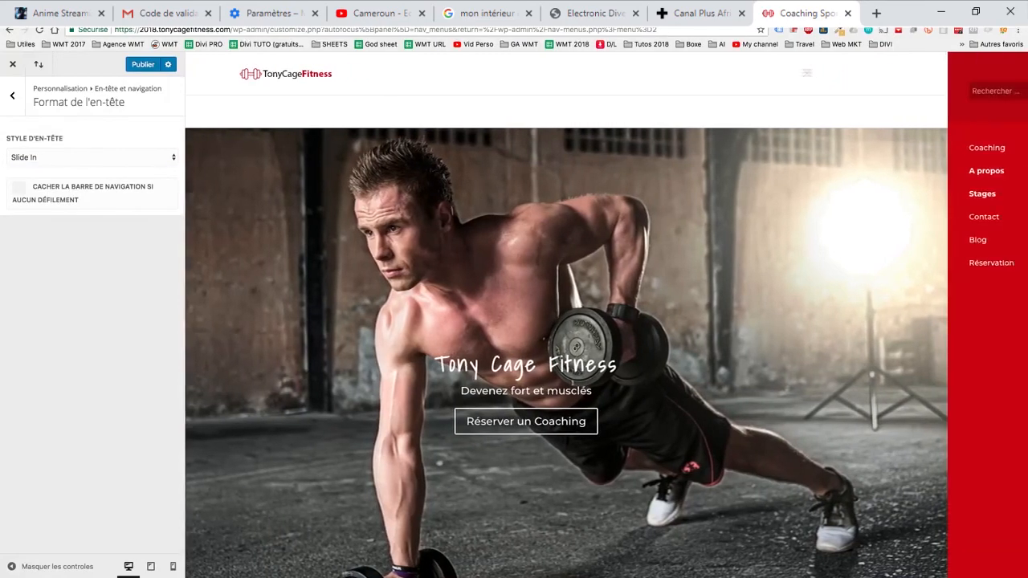
pyautogui.scroll(-8, 606, 315)
pyautogui.scroll(-1, 606, 315)
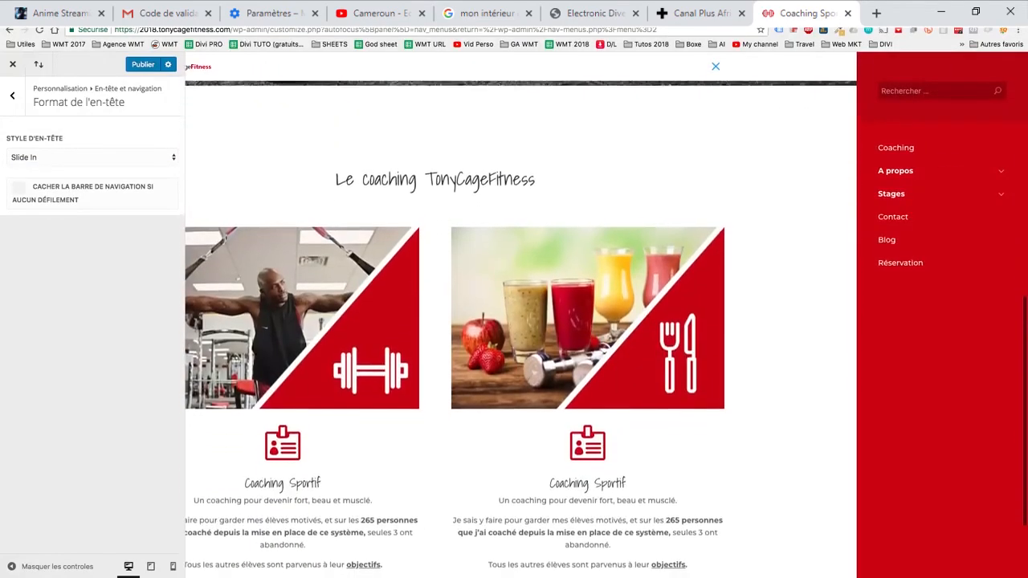
# - Set the header style to Plein écran and look through the home page with it
pyautogui.click(91, 158)
pyautogui.click(48, 167)
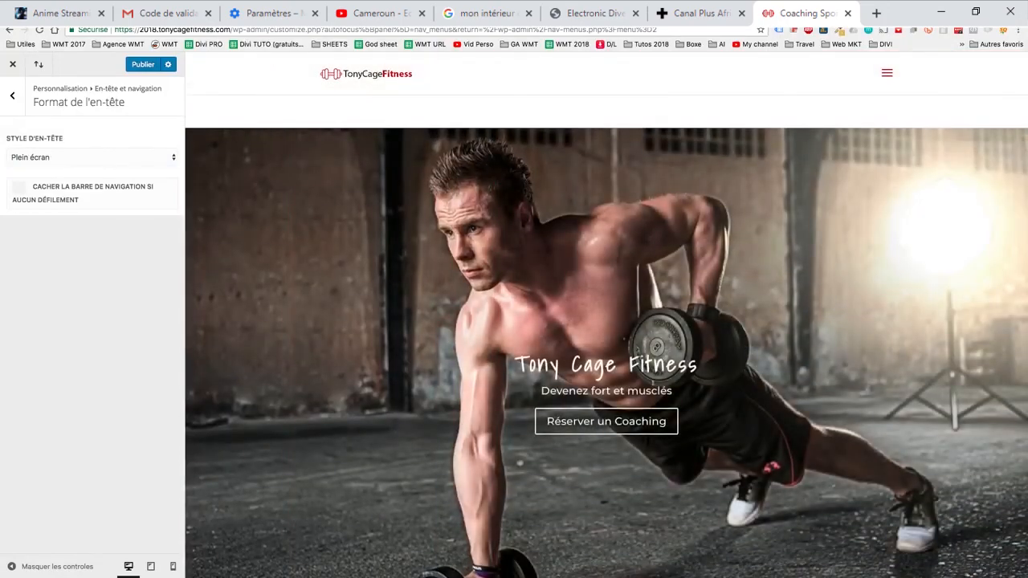
pyautogui.scroll(-8, 606, 335)
pyautogui.scroll(-1, 606, 315)
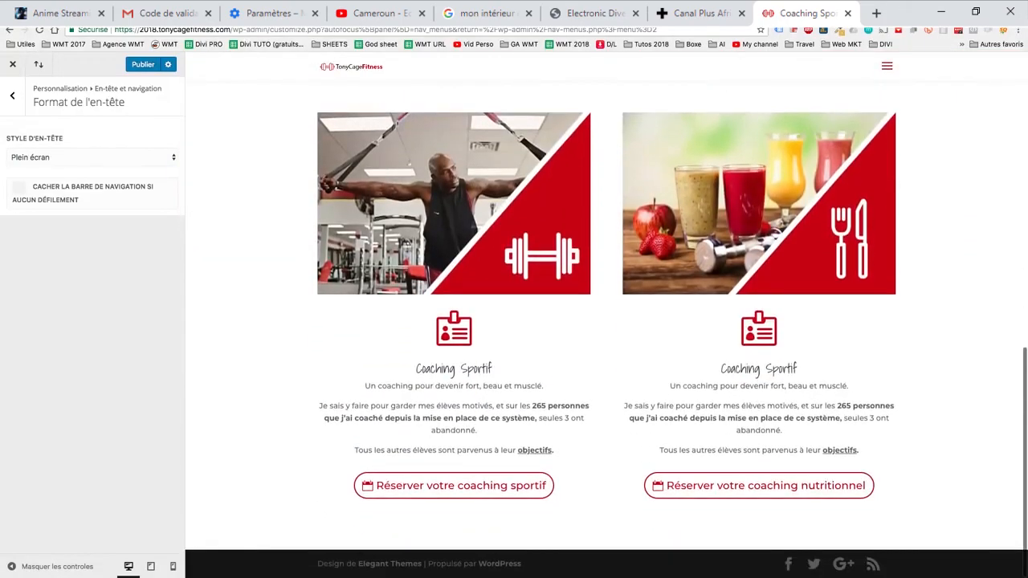
# - Test the full-screen menu by visiting the Stages and Réservation pages, and return to the home page through the logo
pyautogui.click(886, 67)
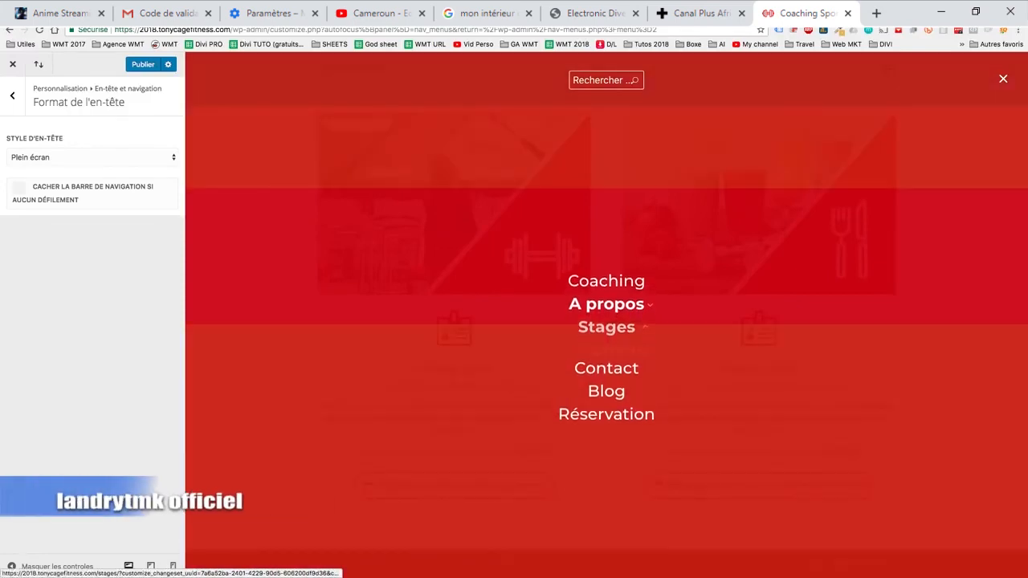
pyautogui.click(606, 336)
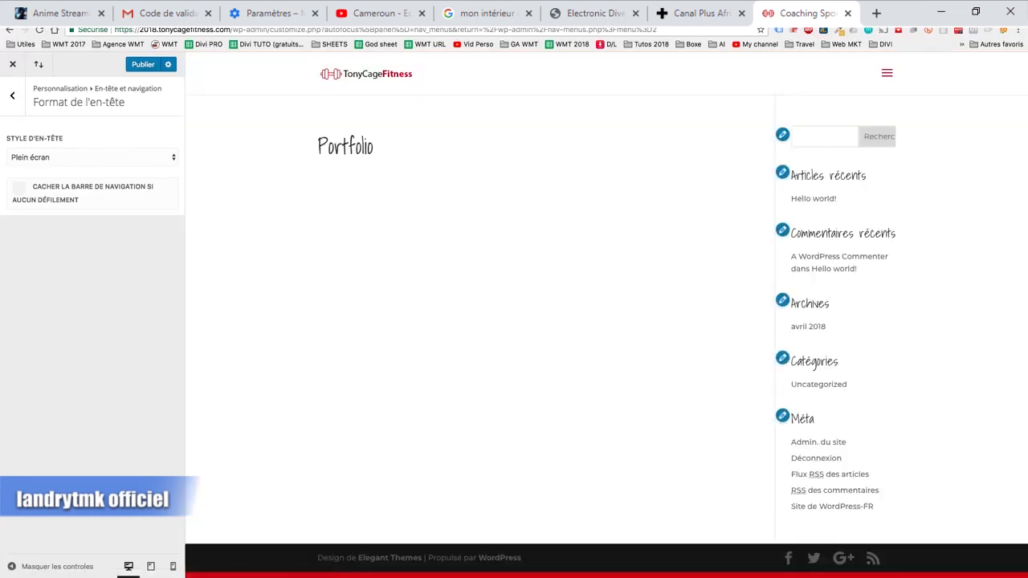
pyautogui.click(886, 73)
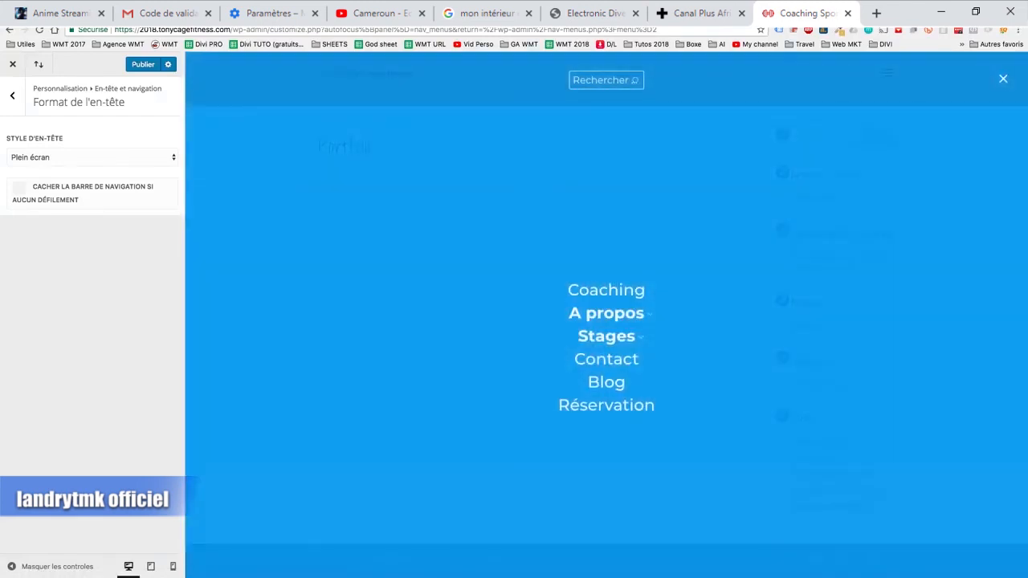
pyautogui.click(606, 405)
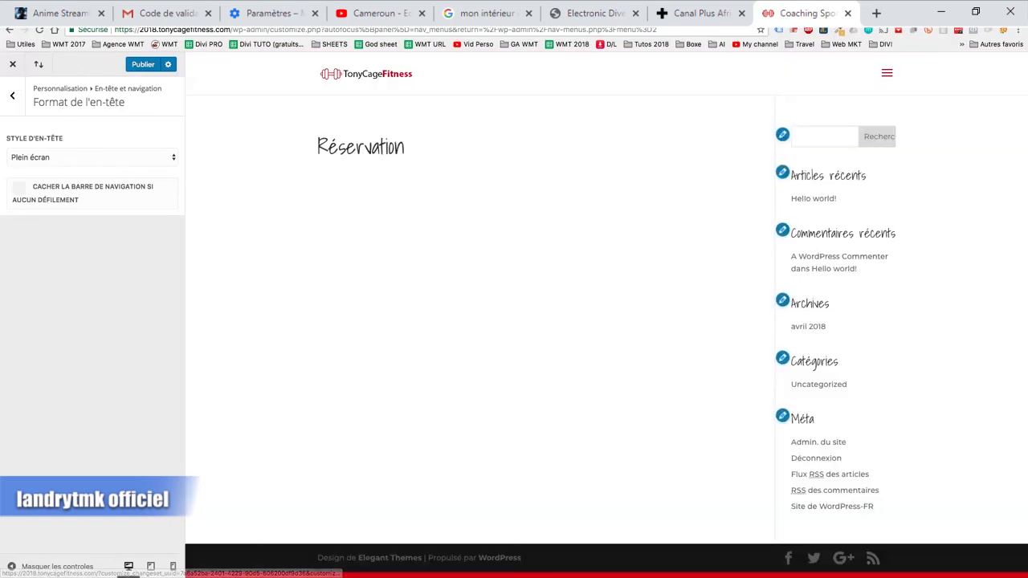
pyautogui.click(366, 74)
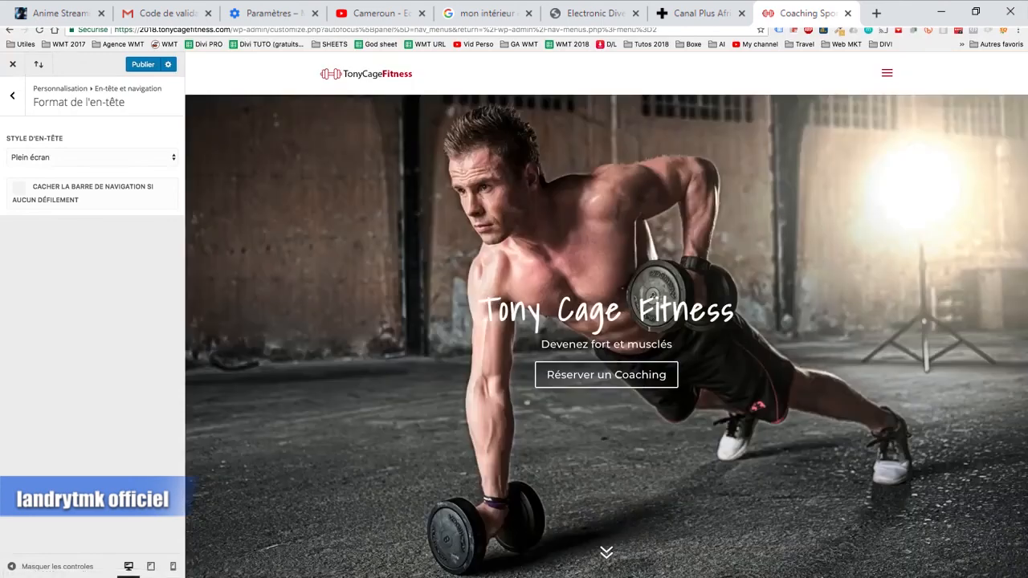
# - Open and close the full-screen menu on the home page and examine the header while scrolling
pyautogui.click(886, 74)
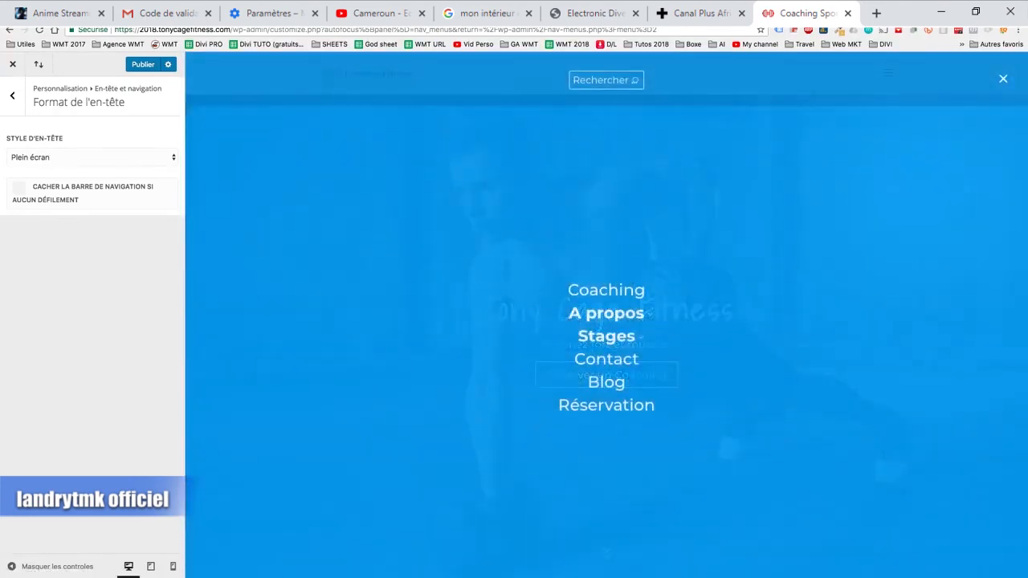
pyautogui.click(1003, 78)
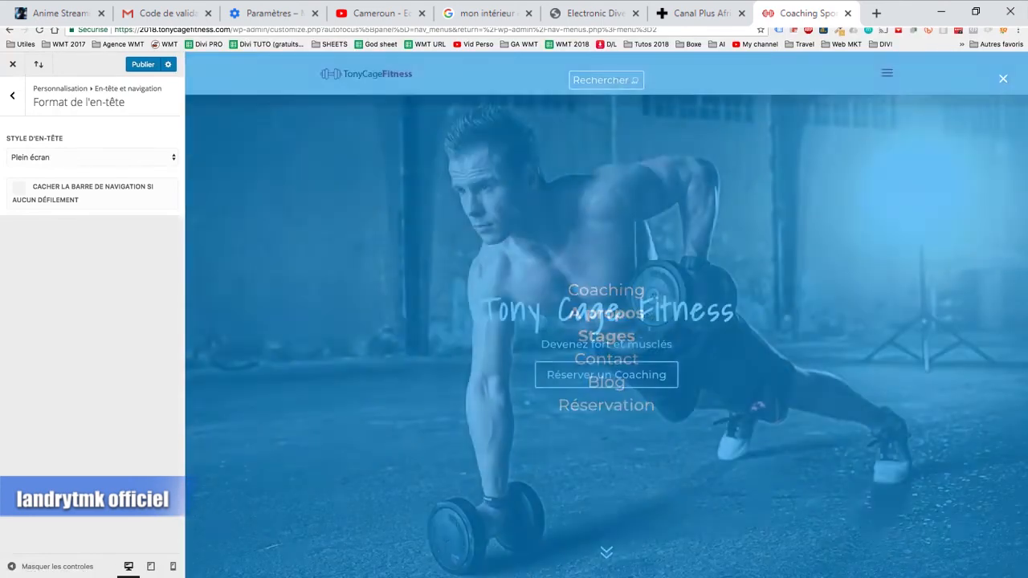
pyautogui.click(886, 73)
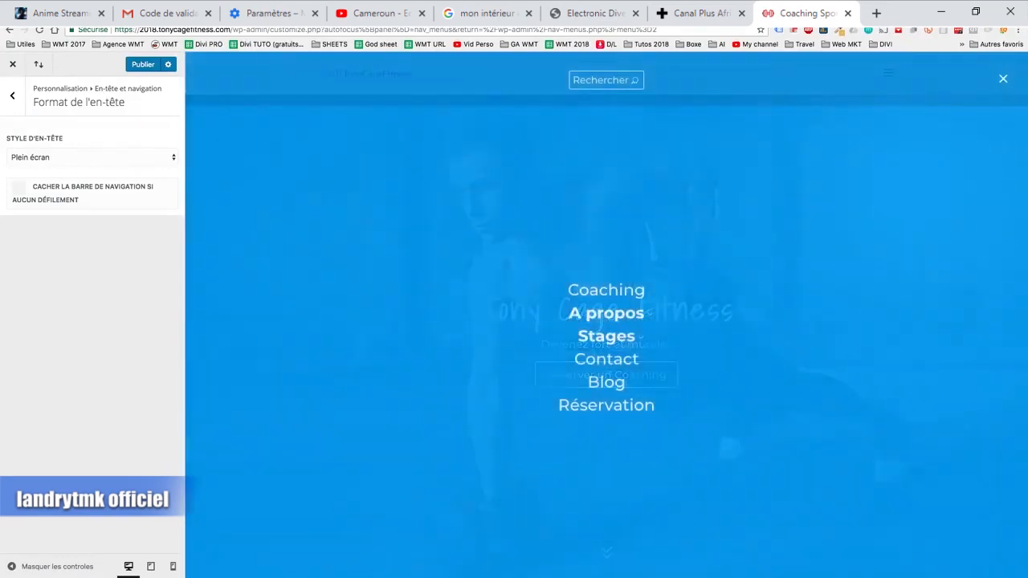
pyautogui.click(1002, 79)
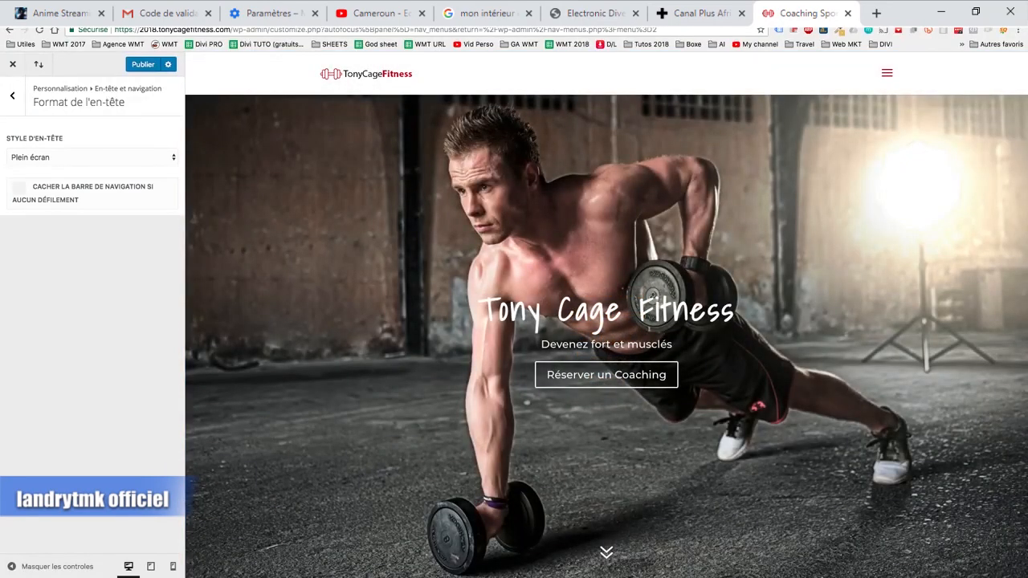
pyautogui.scroll(-7, 606, 329)
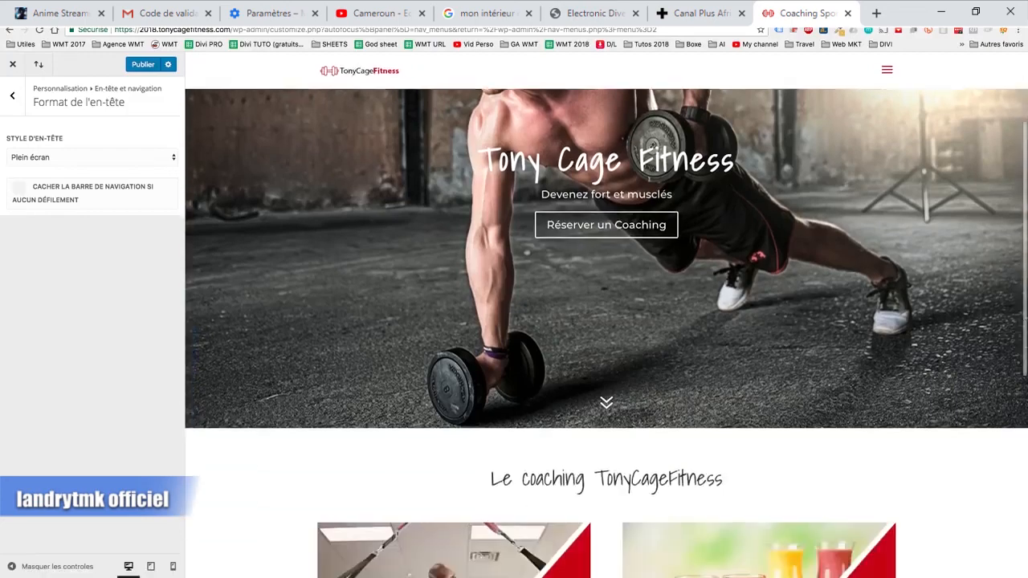
pyautogui.scroll(2, 606, 329)
pyautogui.scroll(5, 606, 329)
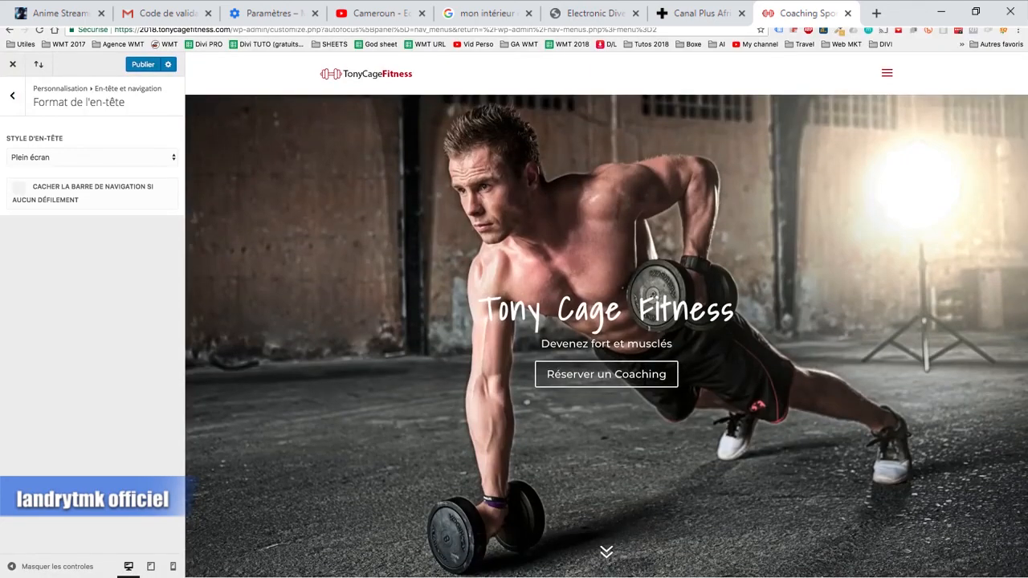
# - Publish the header customisation and check the full-screen menu on the live home page
pyautogui.click(143, 64)
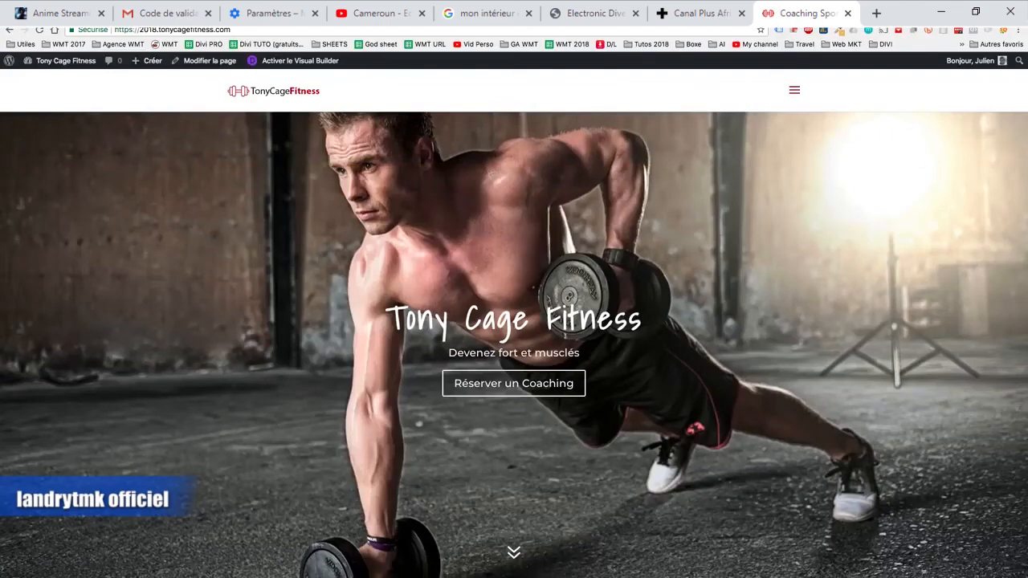
pyautogui.click(794, 90)
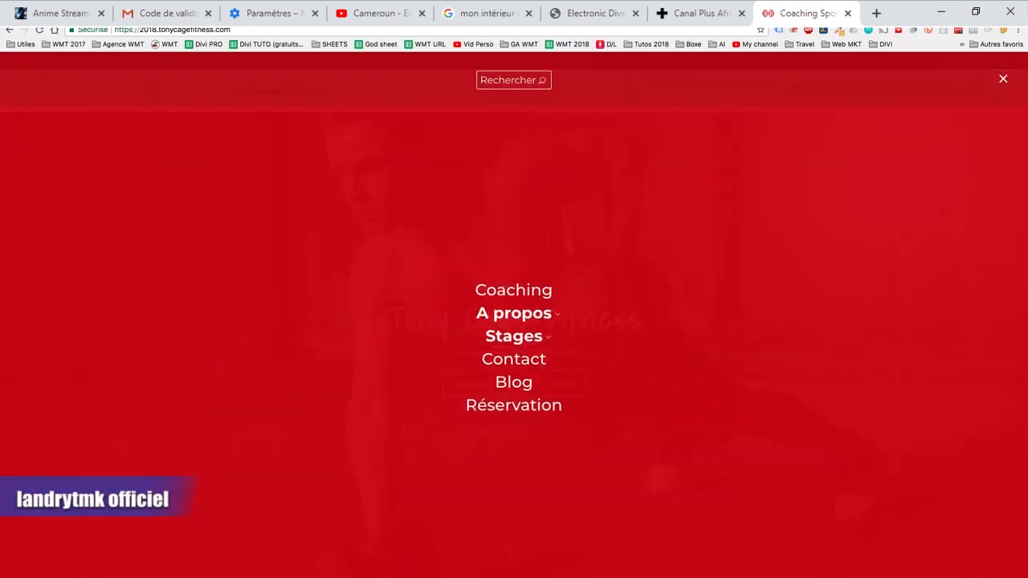
pyautogui.click(1002, 78)
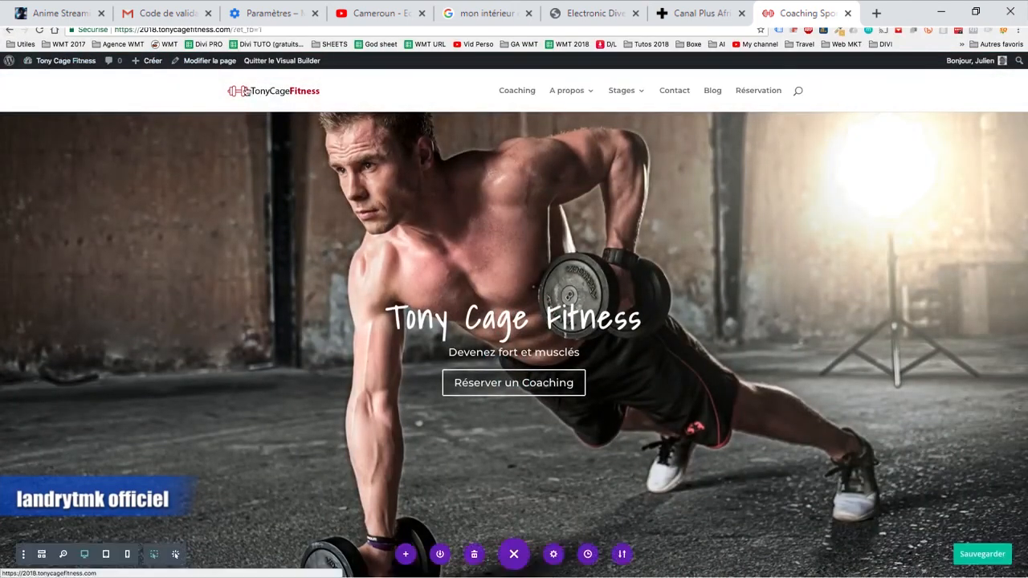
pyautogui.moveTo(81, 64)
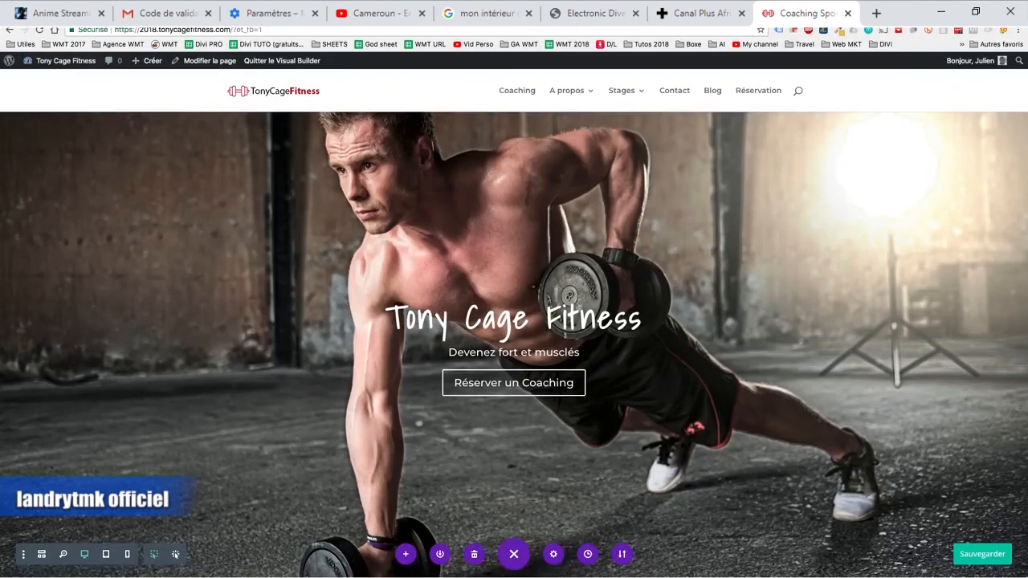
# - Return to the theme customizer and open the header format settings under header and navigation
pyautogui.hotkey('ctrl', 'Tab')
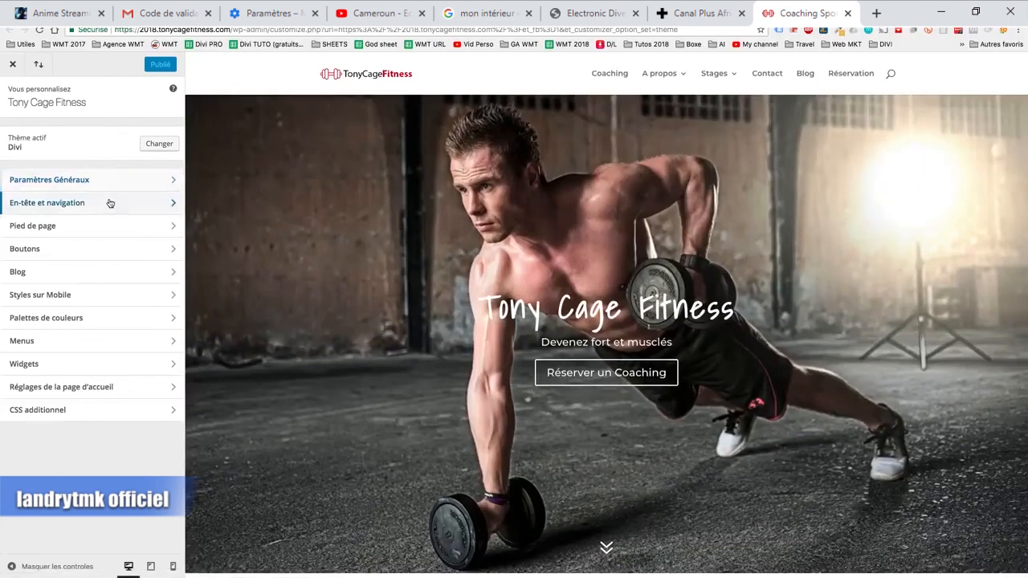
pyautogui.click(110, 203)
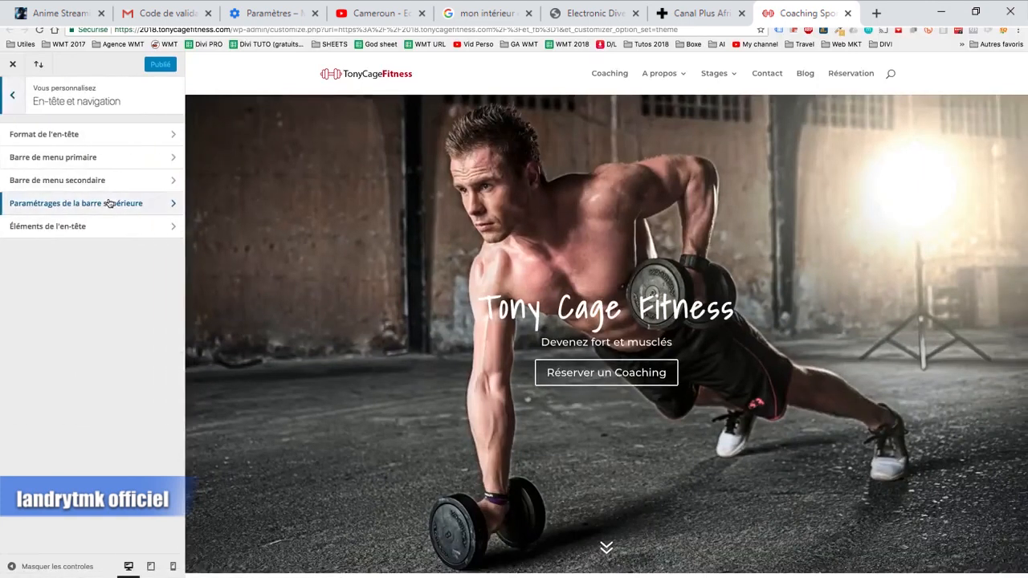
pyautogui.click(117, 143)
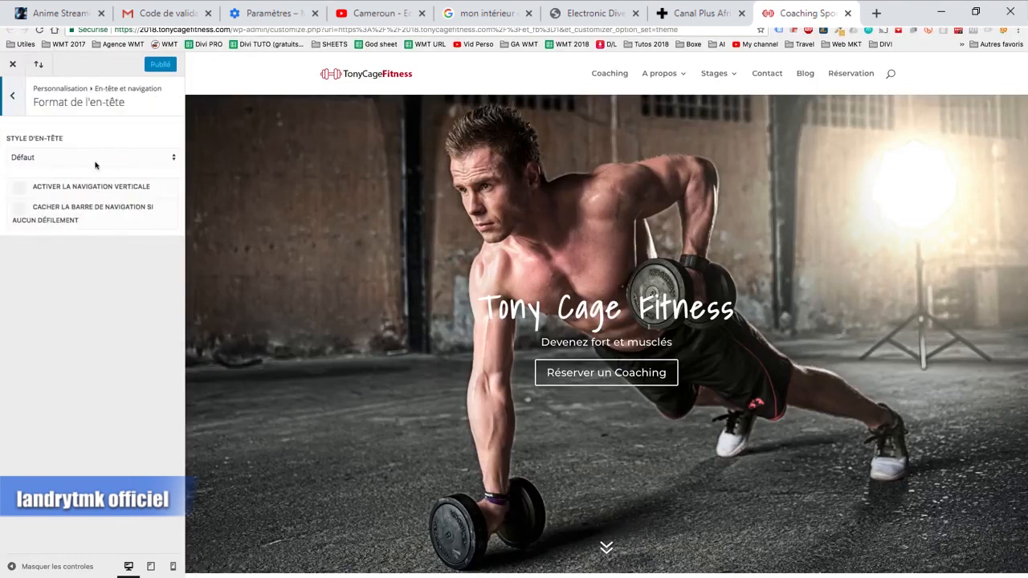
# - Try the Plein écran header style in the preview and set the style back to Défaut
pyautogui.click(94, 163)
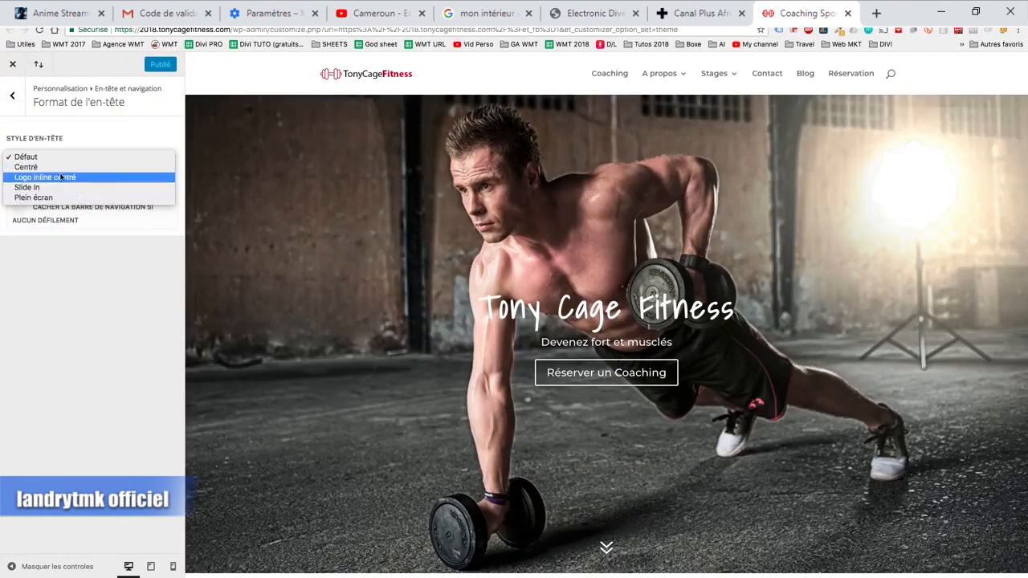
pyautogui.click(56, 197)
pyautogui.click(68, 167)
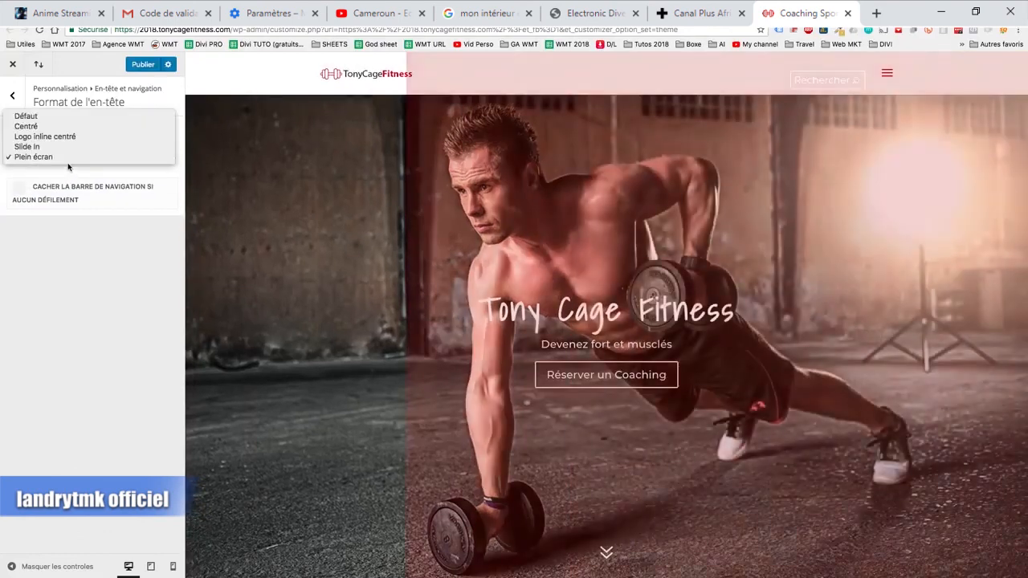
pyautogui.click(48, 120)
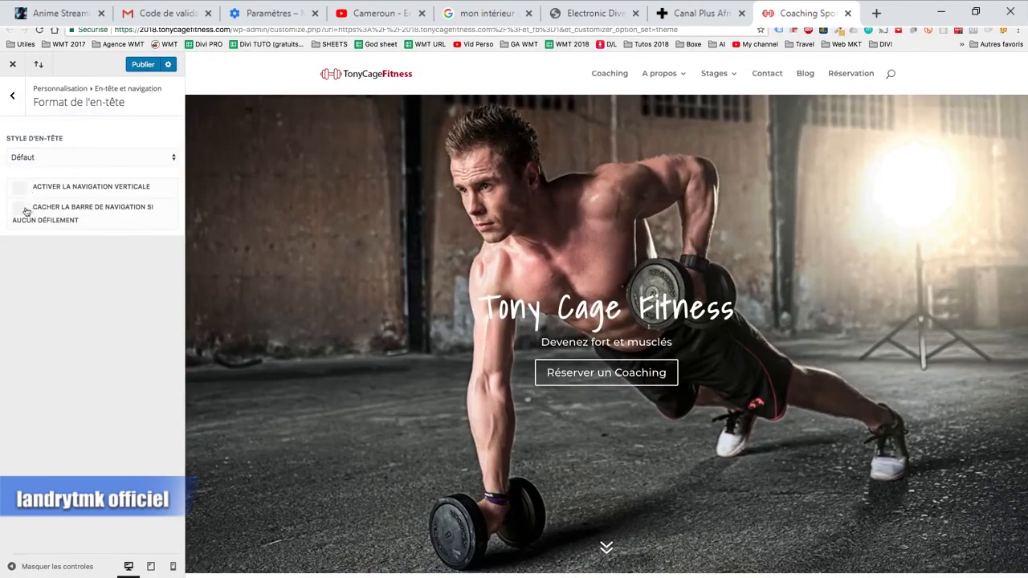
# - Try vertical navigation with the default header style and set the vertical menu orientation to Gauche
pyautogui.click(22, 189)
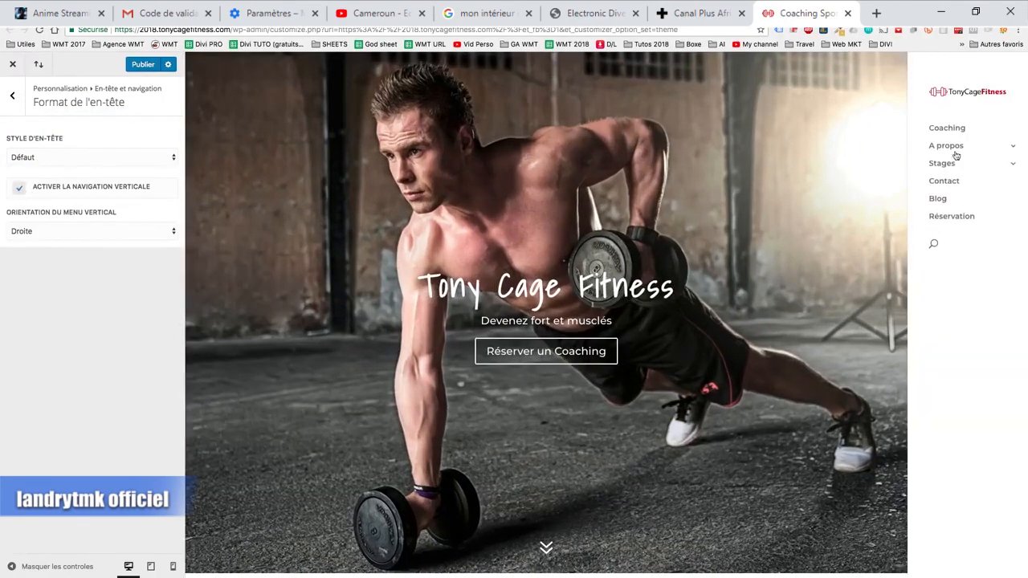
pyautogui.click(97, 232)
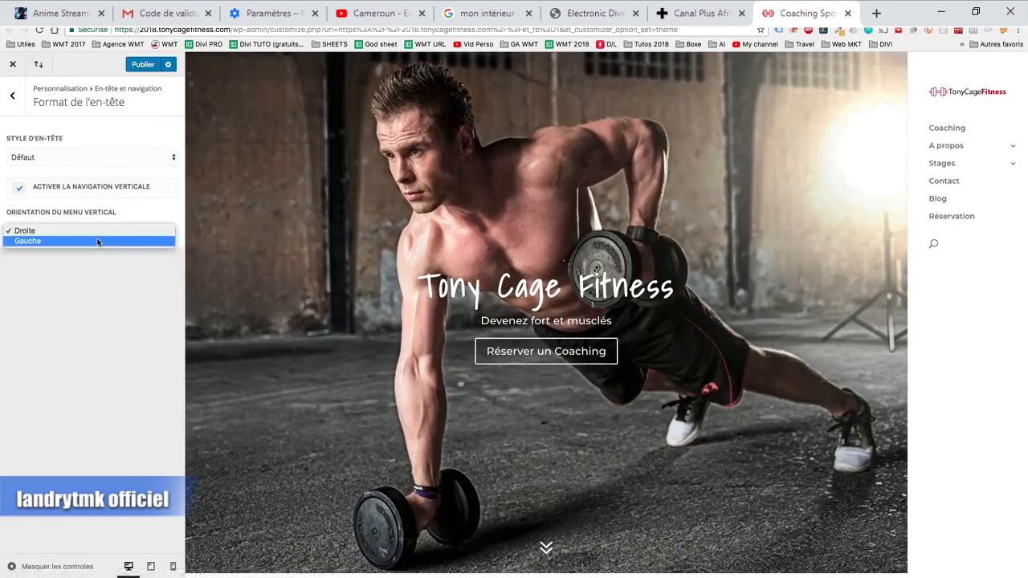
pyautogui.click(96, 239)
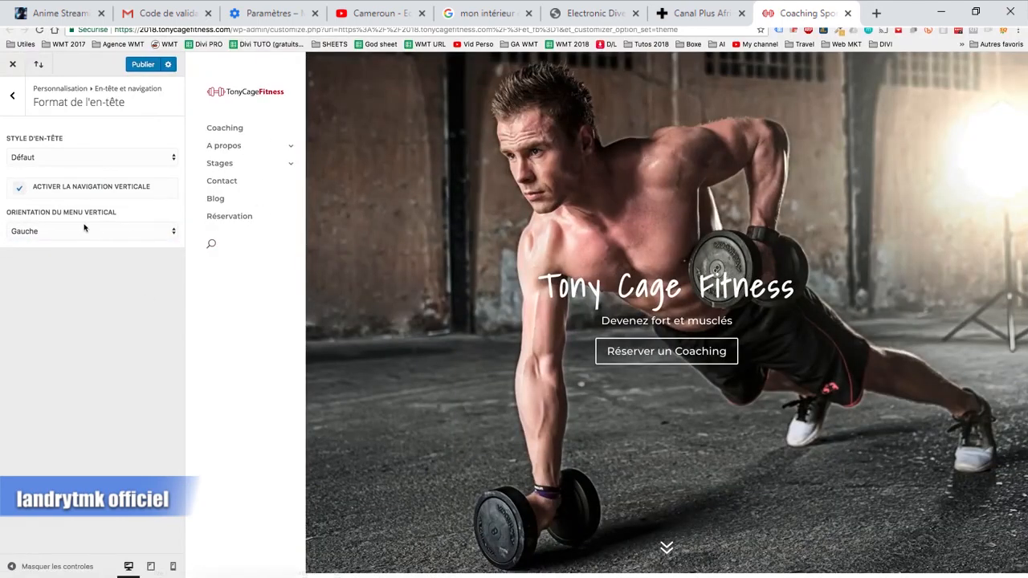
# - Disable vertical navigation and publish the header format with the Défaut style
pyautogui.click(20, 190)
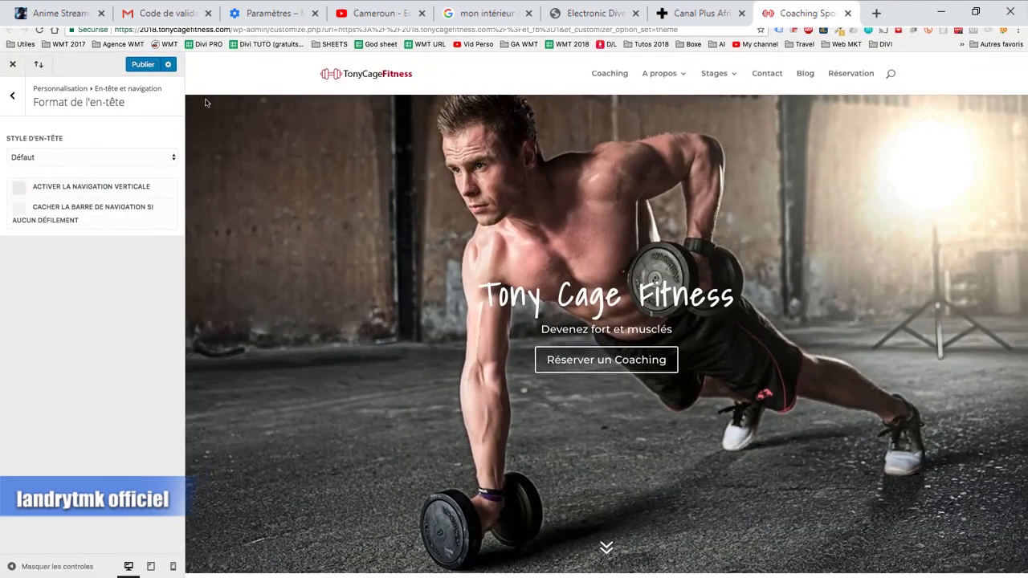
pyautogui.click(145, 65)
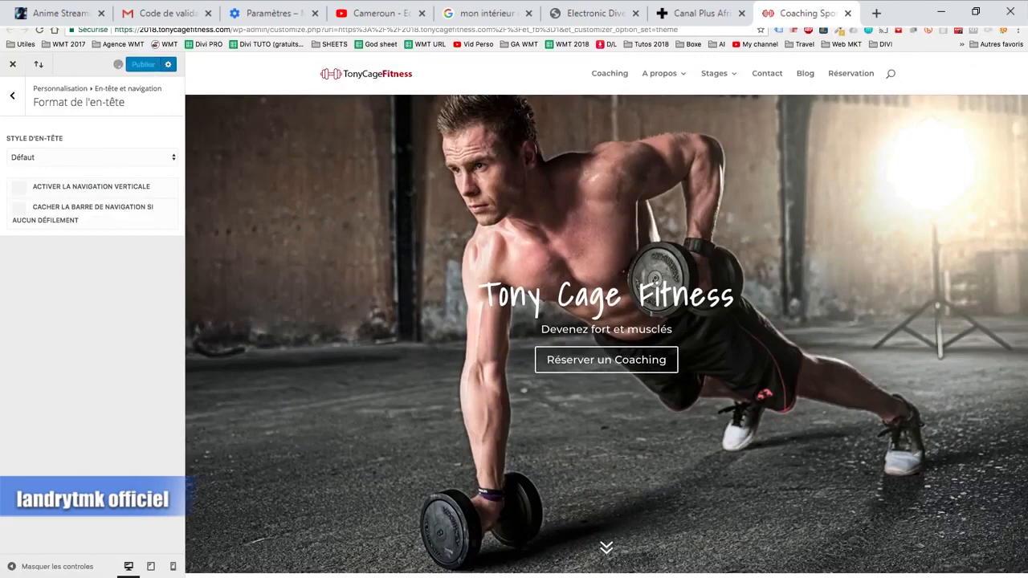